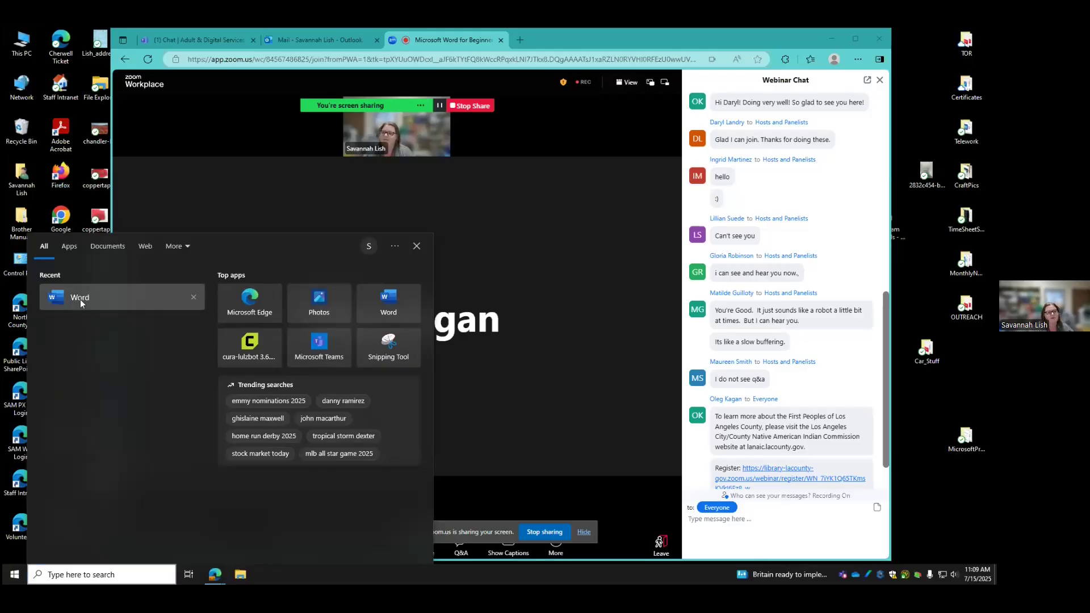
# Launch Microsoft Word from its recent entry in the Start menu
pyautogui.click(59, 301)
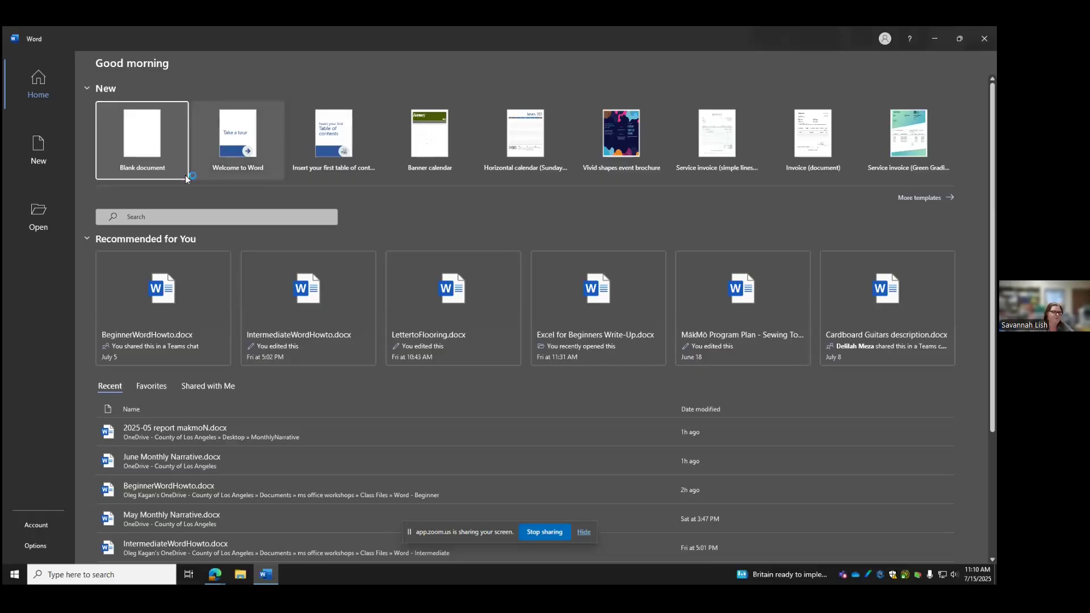
# Create a blank document, then type some test text and erase it again
pyautogui.click(168, 128)
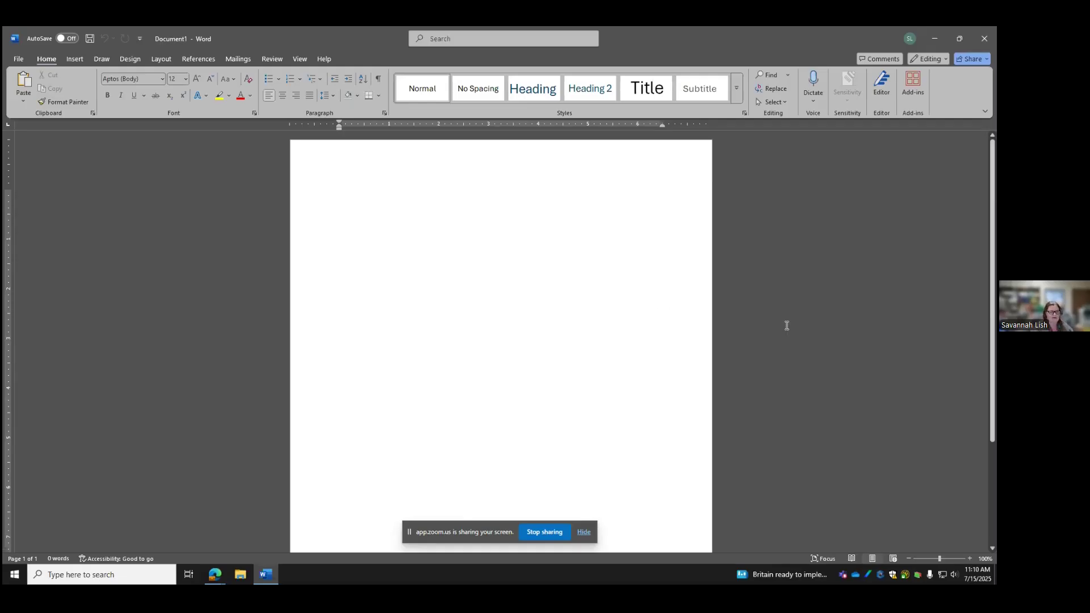
pyautogui.write('sadklfjdslkj')
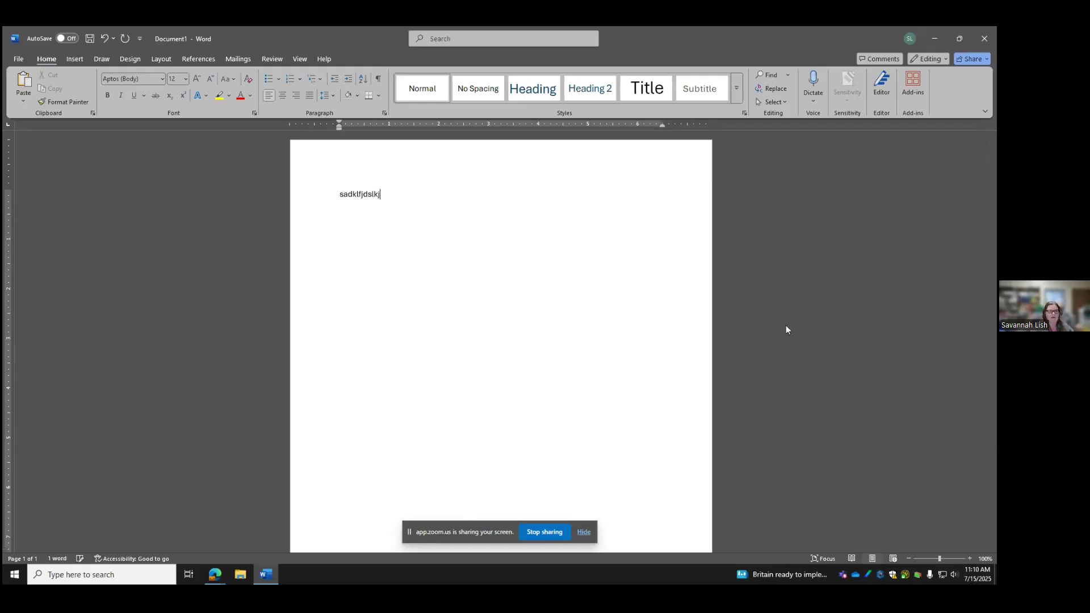
pyautogui.write(' lkjdflkajdflaksj')
pyautogui.press('BackSpace')
pyautogui.press('BackSpace')
pyautogui.press('BackSpace')
pyautogui.press('BackSpace')
pyautogui.press('BackSpace')
pyautogui.press('BackSpace')
pyautogui.press('BackSpace')
pyautogui.press('BackSpace')
pyautogui.press('BackSpace')
pyautogui.press('BackSpace')
pyautogui.press('BackSpace')
pyautogui.press('BackSpace')
pyautogui.press('BackSpace')
pyautogui.press('BackSpace')
pyautogui.press('BackSpace')
pyautogui.press('BackSpace')
pyautogui.press('BackSpace')
pyautogui.press('BackSpace')
pyautogui.press('BackSpace')
pyautogui.press('BackSpace')
pyautogui.press('BackSpace')
pyautogui.press('BackSpace')
pyautogui.press('BackSpace')
pyautogui.press('BackSpace')
pyautogui.press('BackSpace')
pyautogui.press('BackSpace')
pyautogui.press('BackSpace')
pyautogui.press('BackSpace')
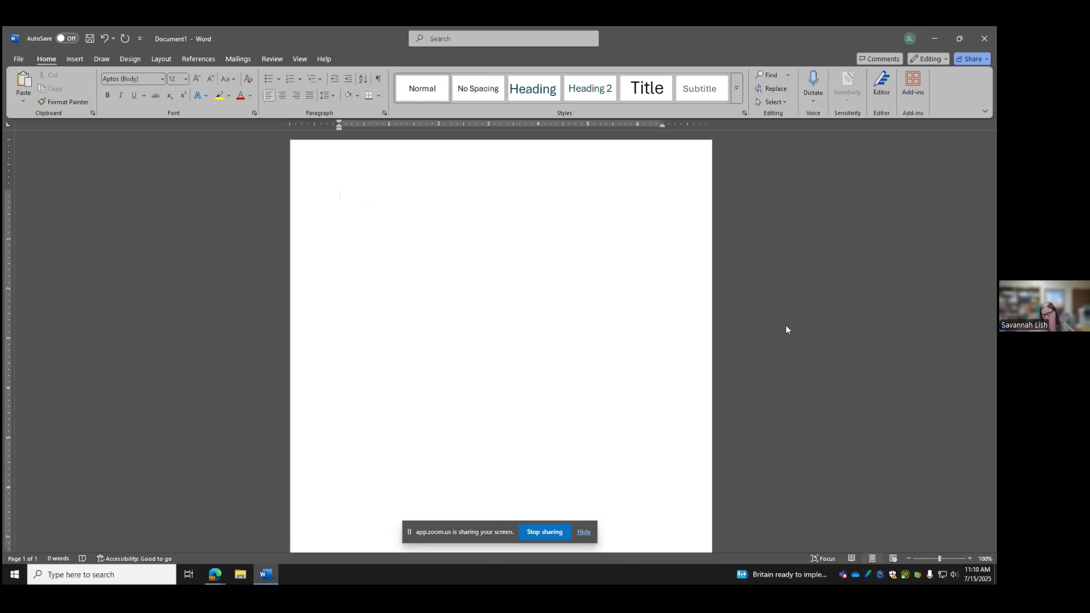
pyautogui.write('lksdjflksdjf')
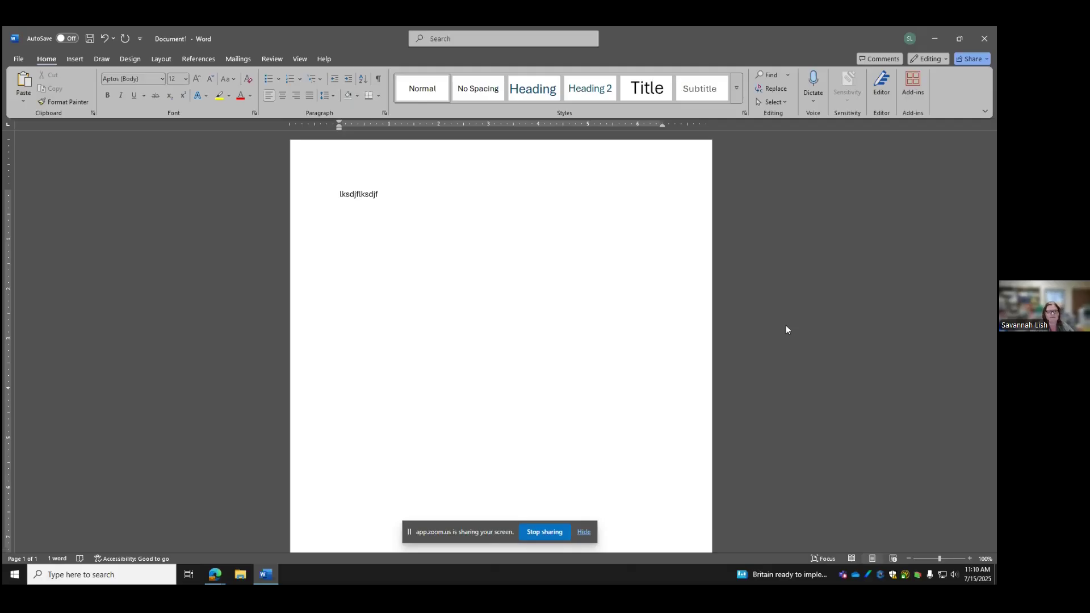
pyautogui.press('BackSpace')
pyautogui.press('BackSpace')
pyautogui.press('BackSpace')
pyautogui.press('BackSpace')
pyautogui.press('BackSpace')
pyautogui.press('BackSpace')
pyautogui.press('BackSpace')
pyautogui.press('BackSpace')
pyautogui.press('BackSpace')
pyautogui.press('BackSpace')
pyautogui.press('BackSpace')
pyautogui.press('BackSpace')
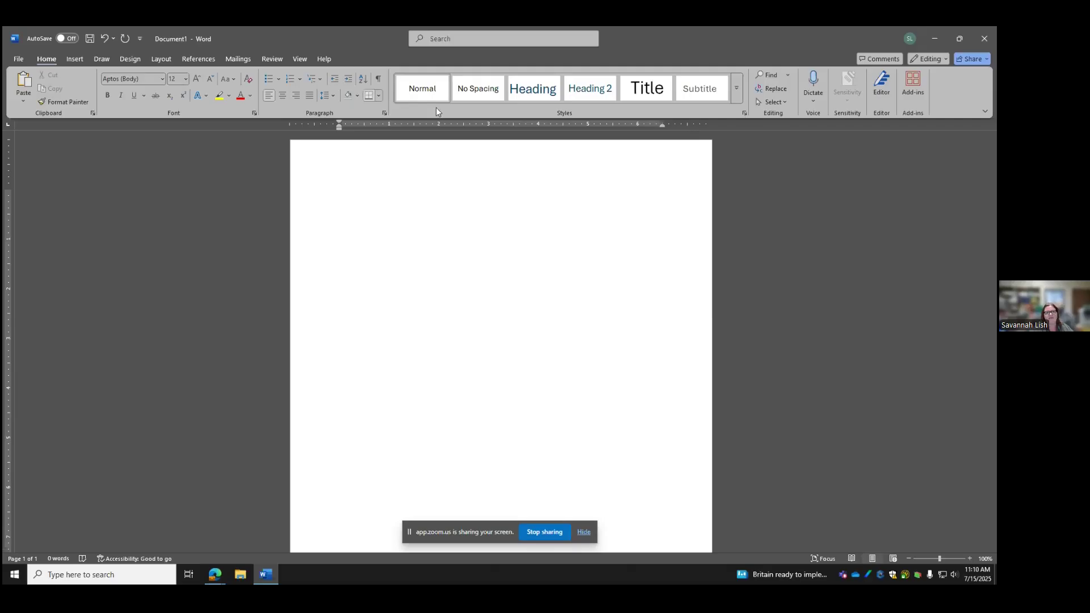
pyautogui.click(986, 114)
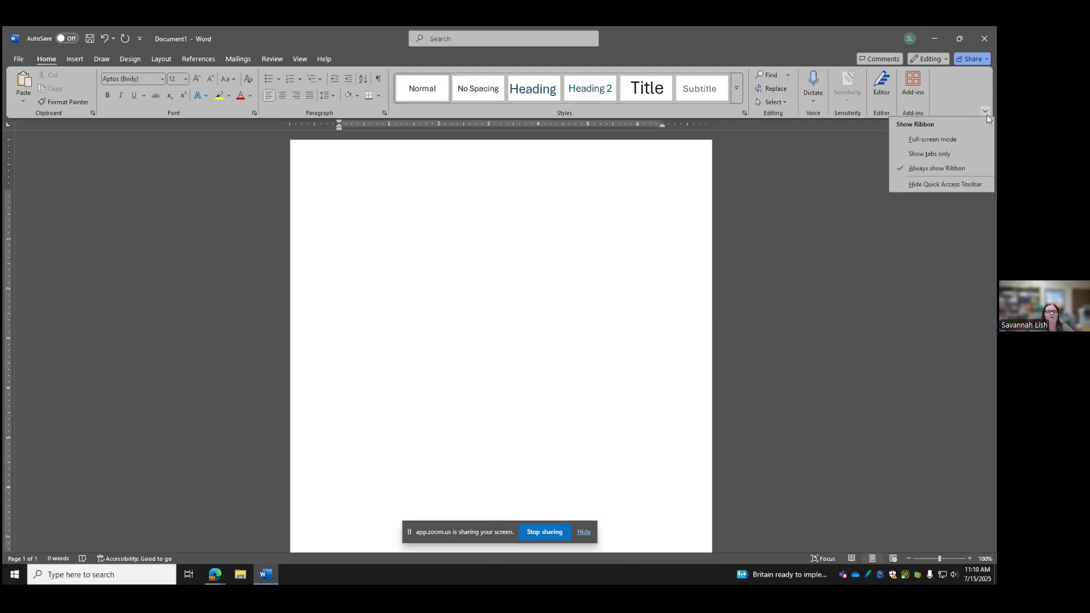
pyautogui.click(949, 155)
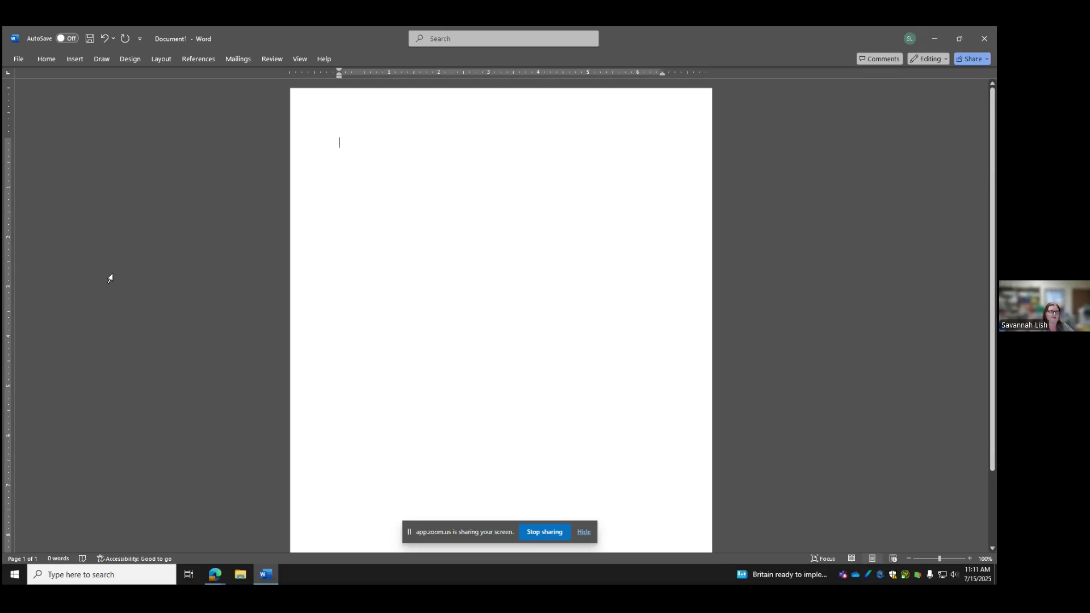
pyautogui.click(44, 60)
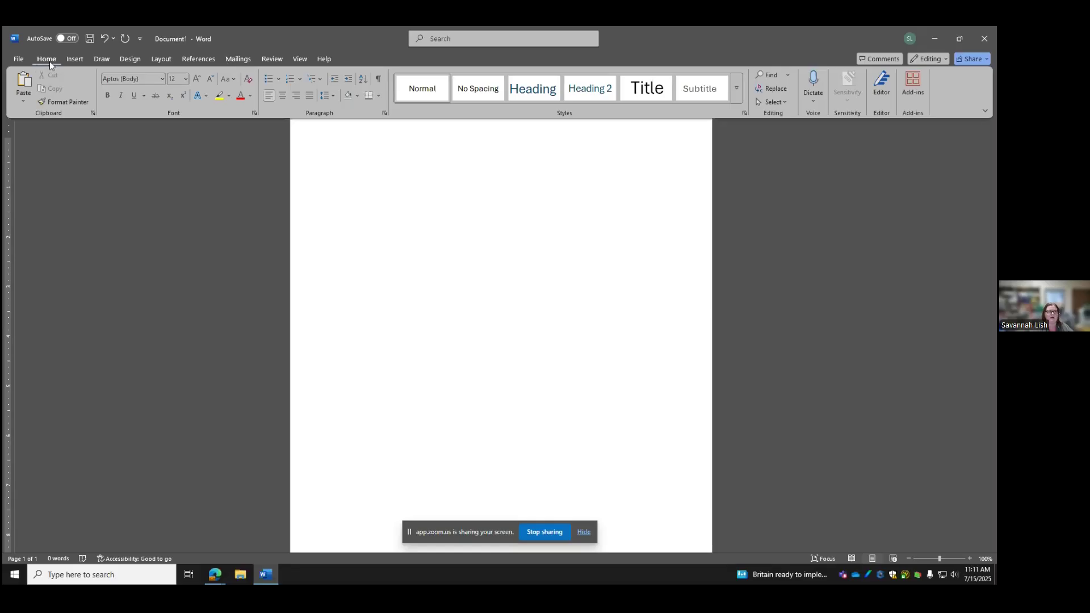
pyautogui.click(985, 111)
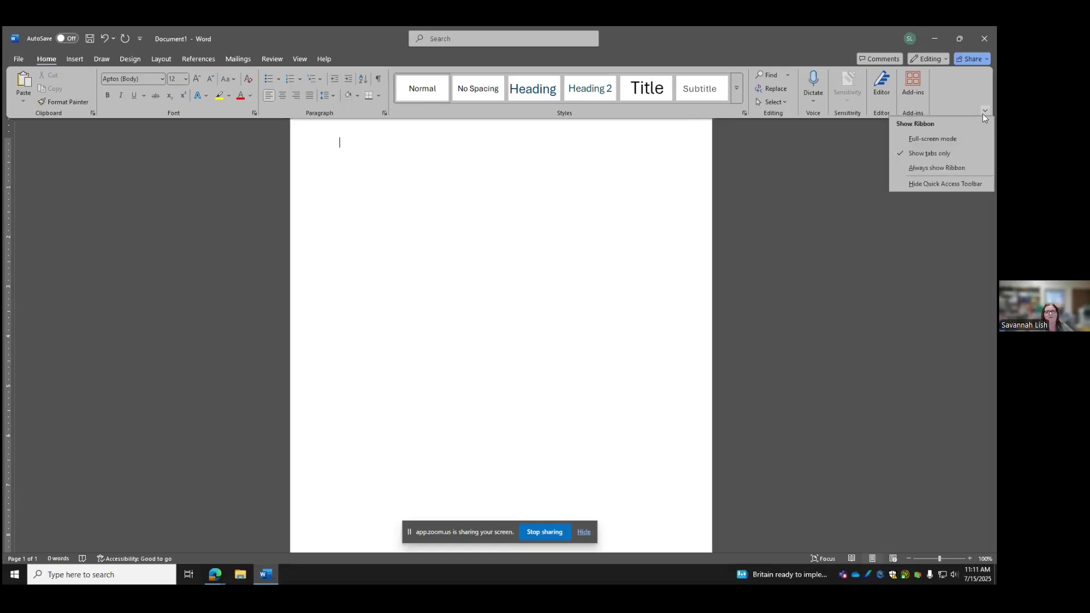
pyautogui.click(928, 167)
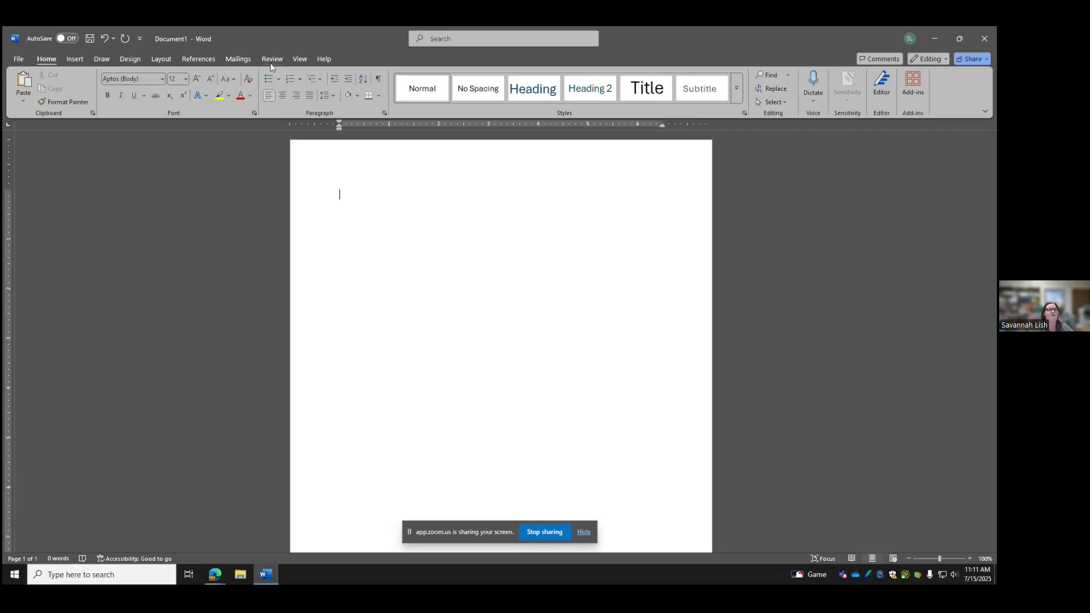
pyautogui.click(74, 59)
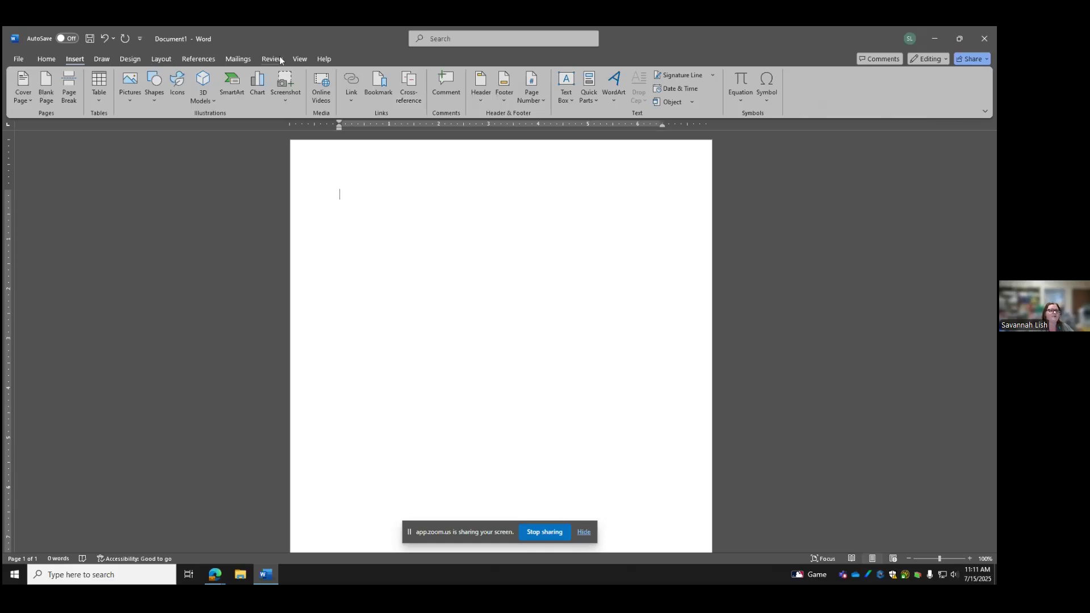
pyautogui.click(300, 59)
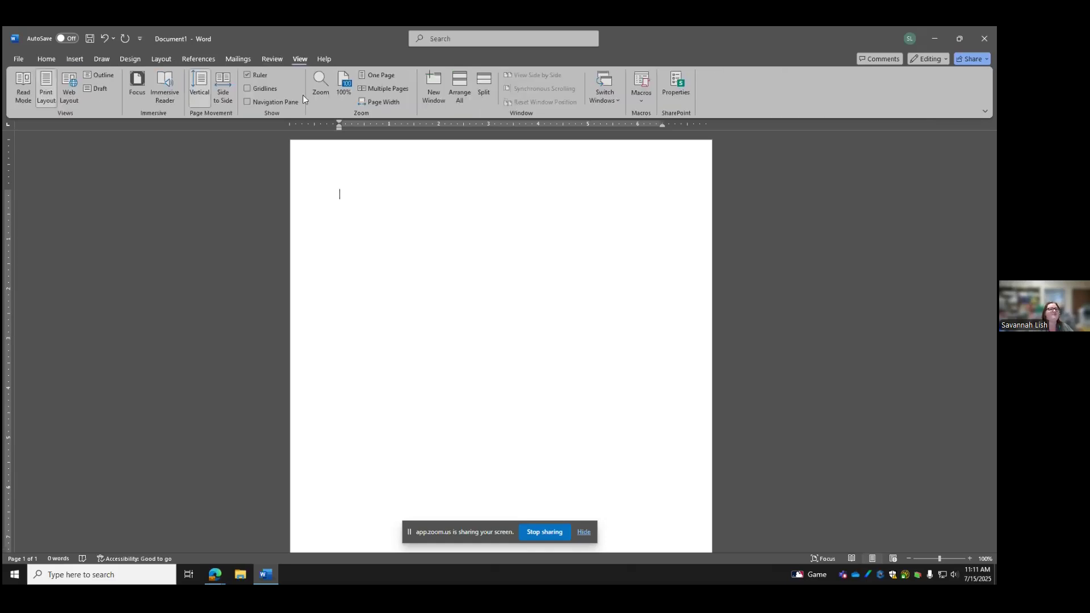
pyautogui.click(246, 74)
pyautogui.click(43, 59)
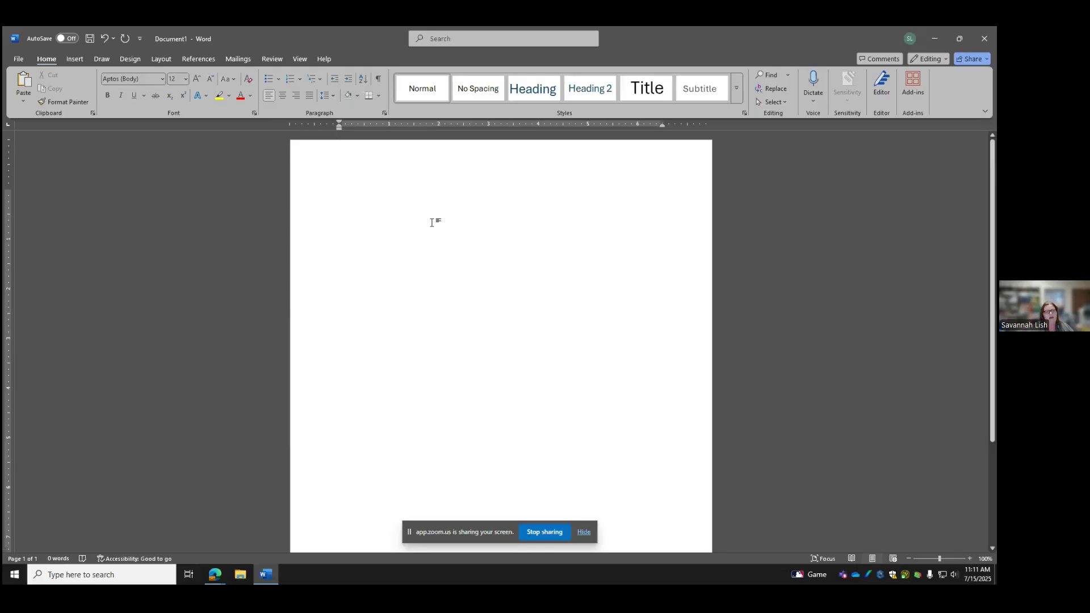
# Set the font to Times New Roman at 14 pt and right-align the first line
pyautogui.click(188, 79)
pyautogui.click(181, 150)
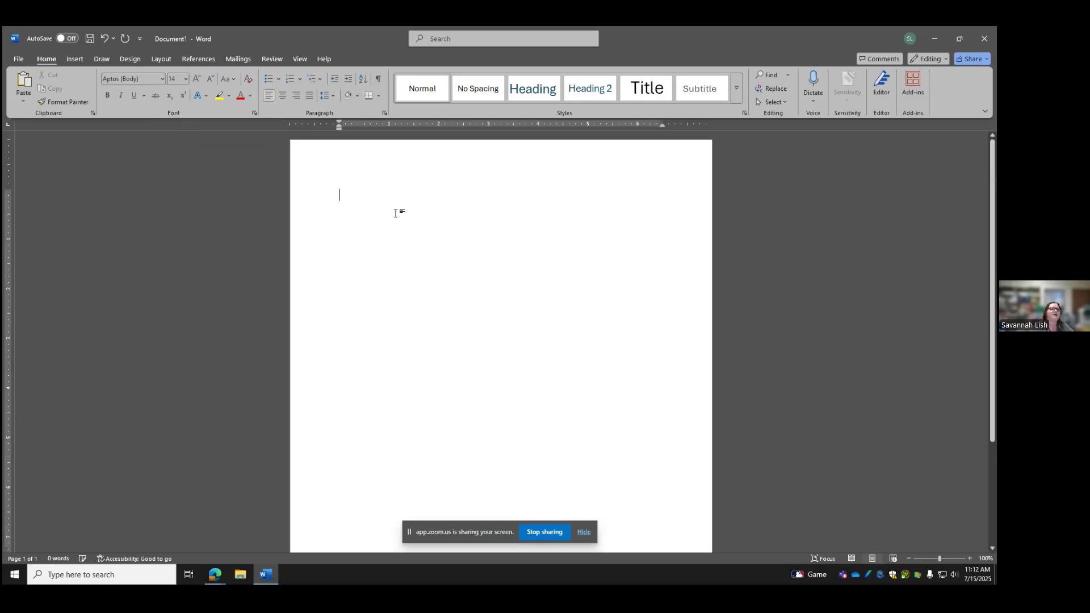
pyautogui.click(160, 80)
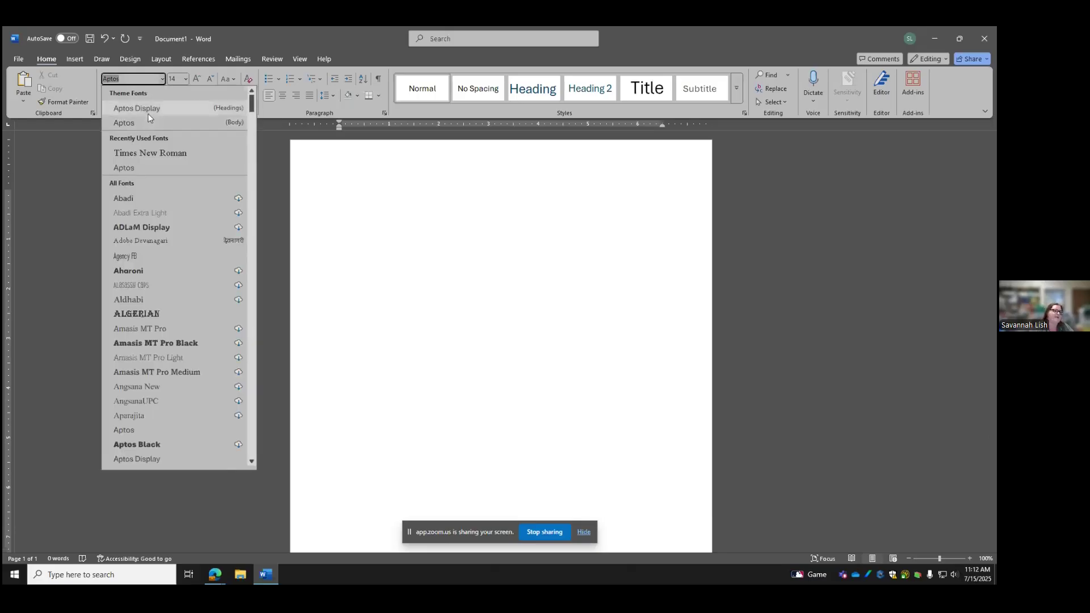
pyautogui.click(154, 152)
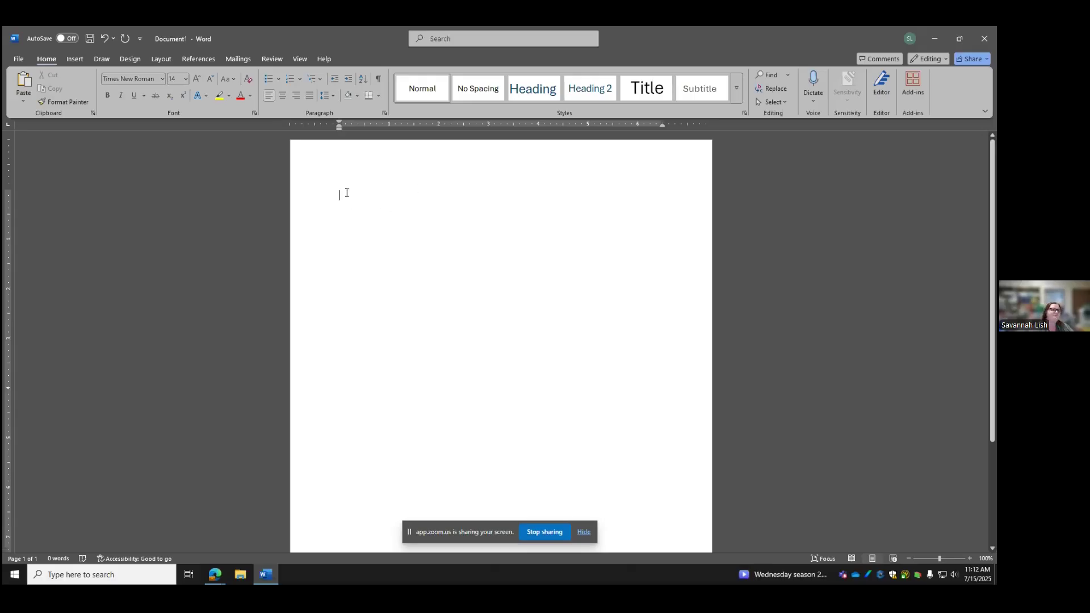
pyautogui.click(301, 96)
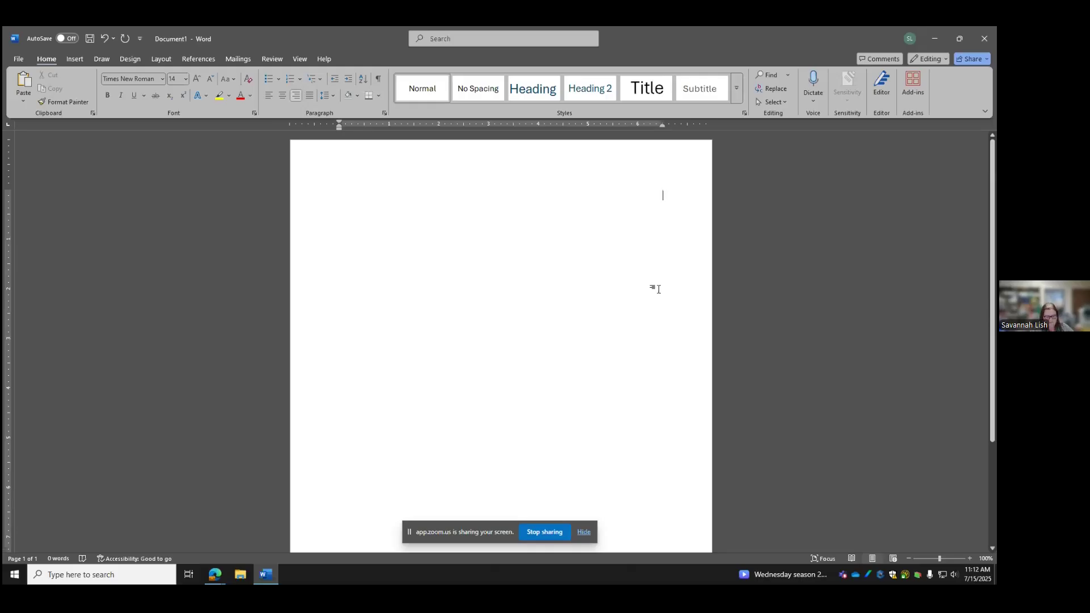
# Type the date 'July 15, 2025' followed by the sender's name and street address
pyautogui.write('July ')
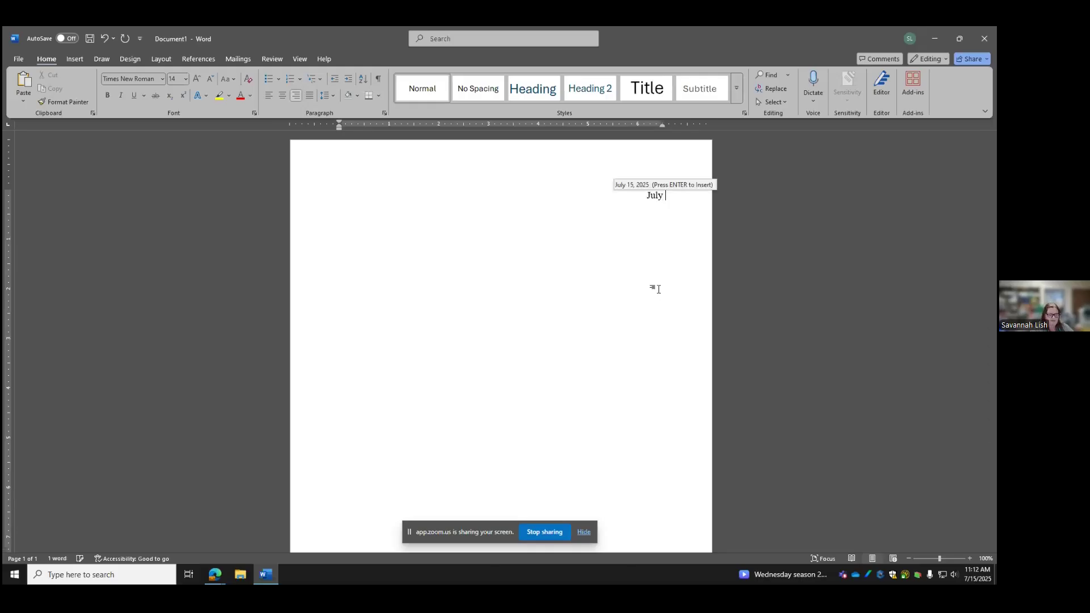
pyautogui.write('15, 202')
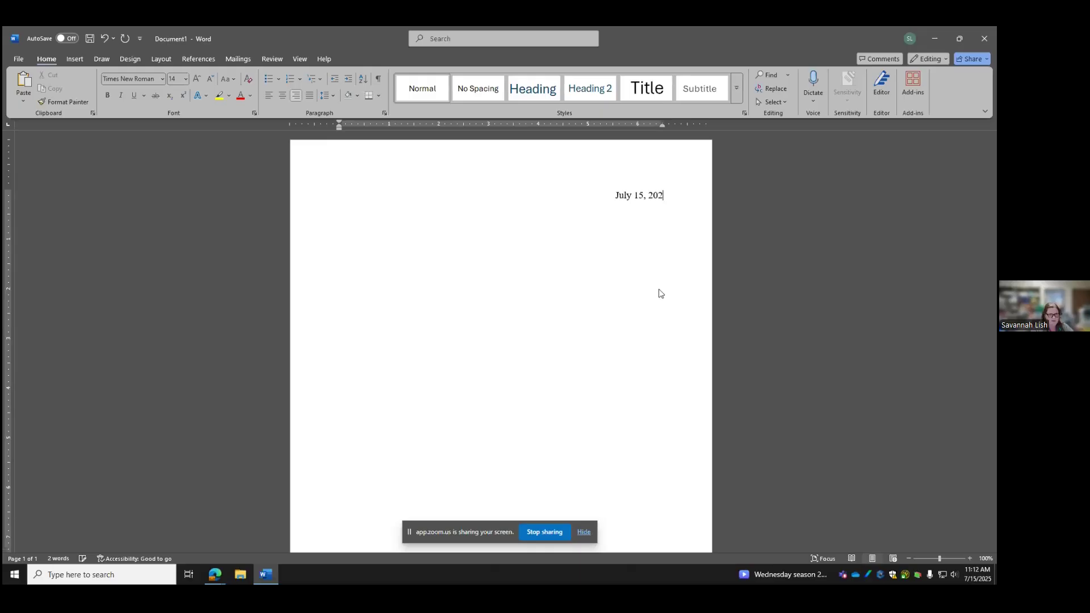
pyautogui.write('5')
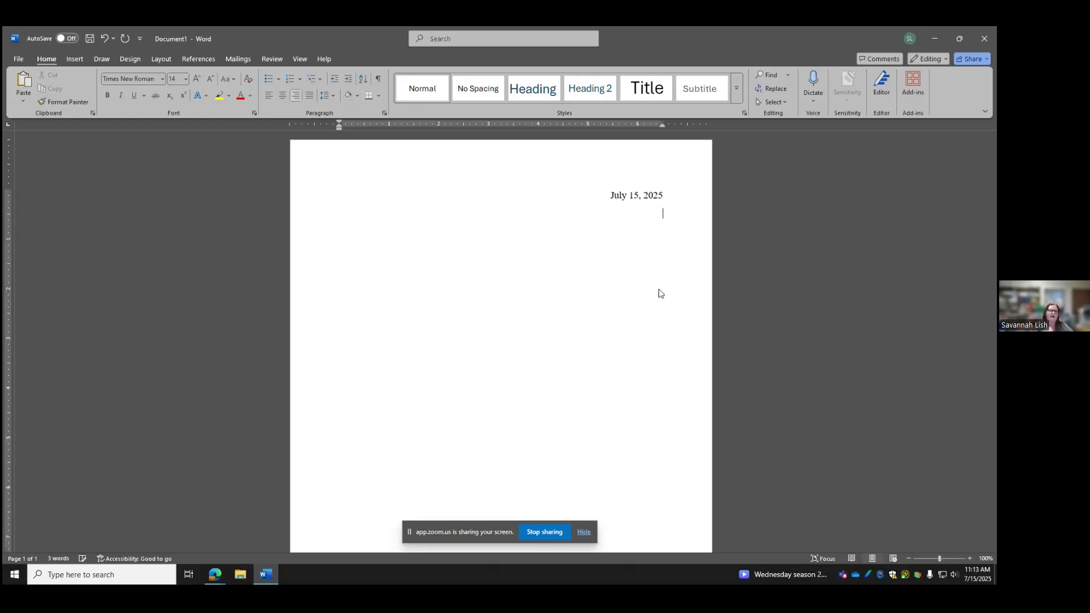
pyautogui.write('Miz Librarian ')
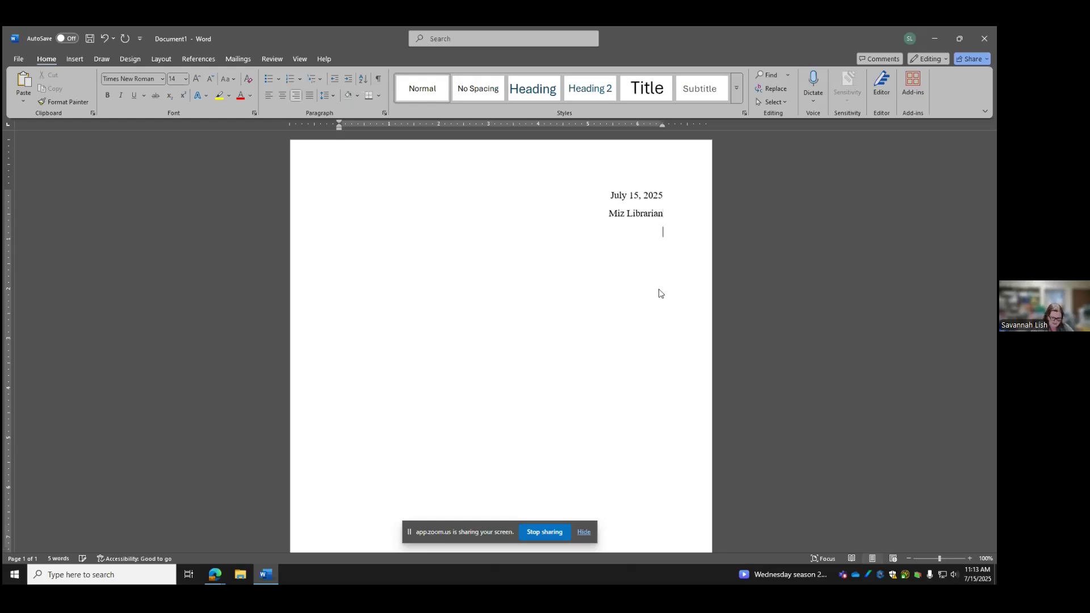
pyautogui.write('123 Internet St.')
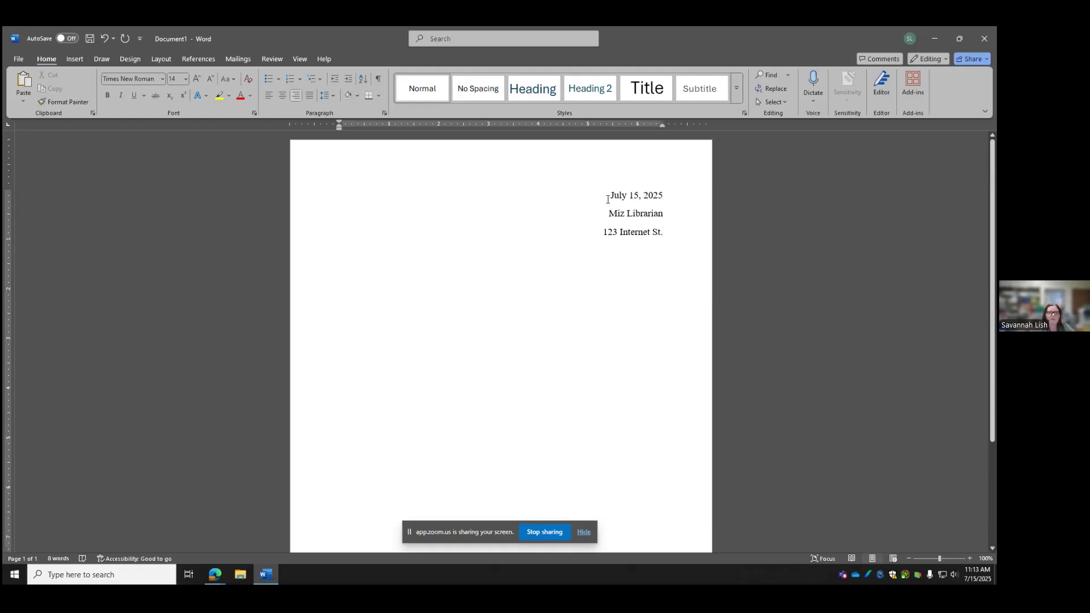
# Remove the extra paragraph spacing after the date, name and address lines
pyautogui.moveTo(664, 233); pyautogui.dragTo(601, 195)
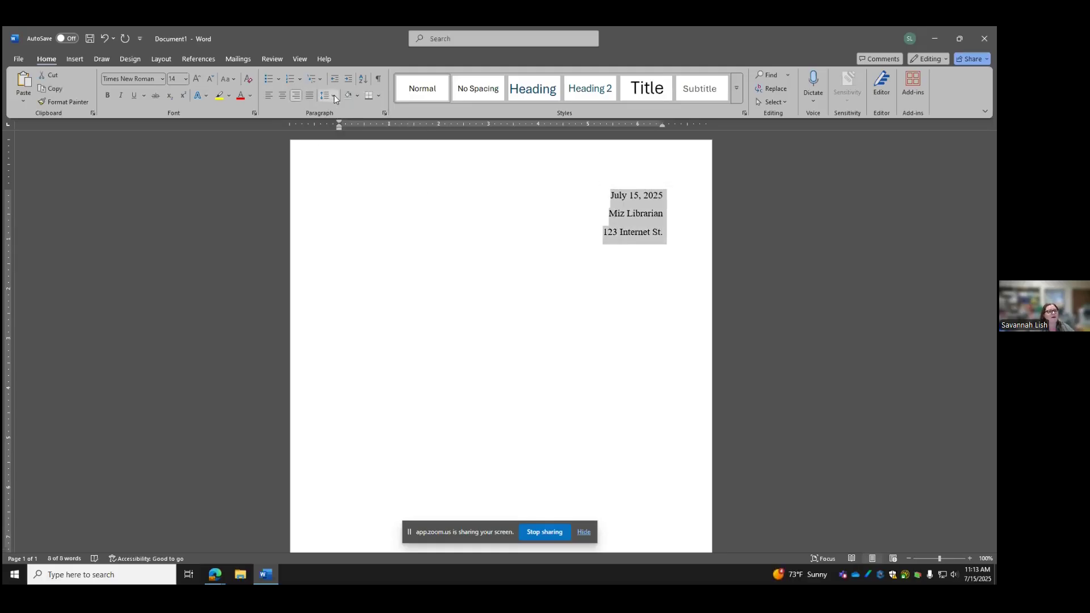
pyautogui.click(332, 95)
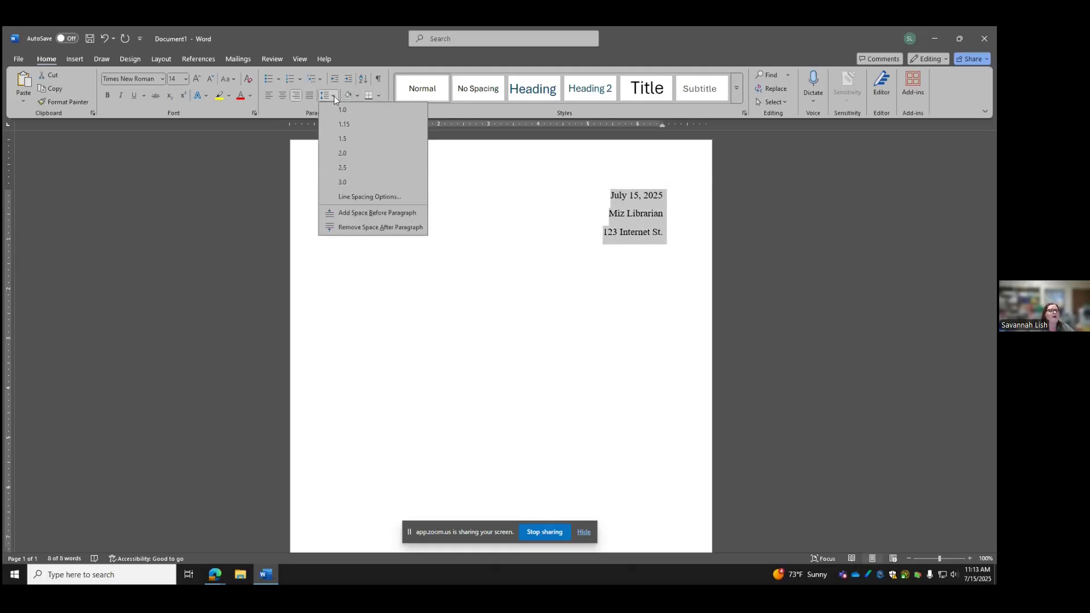
pyautogui.click(361, 227)
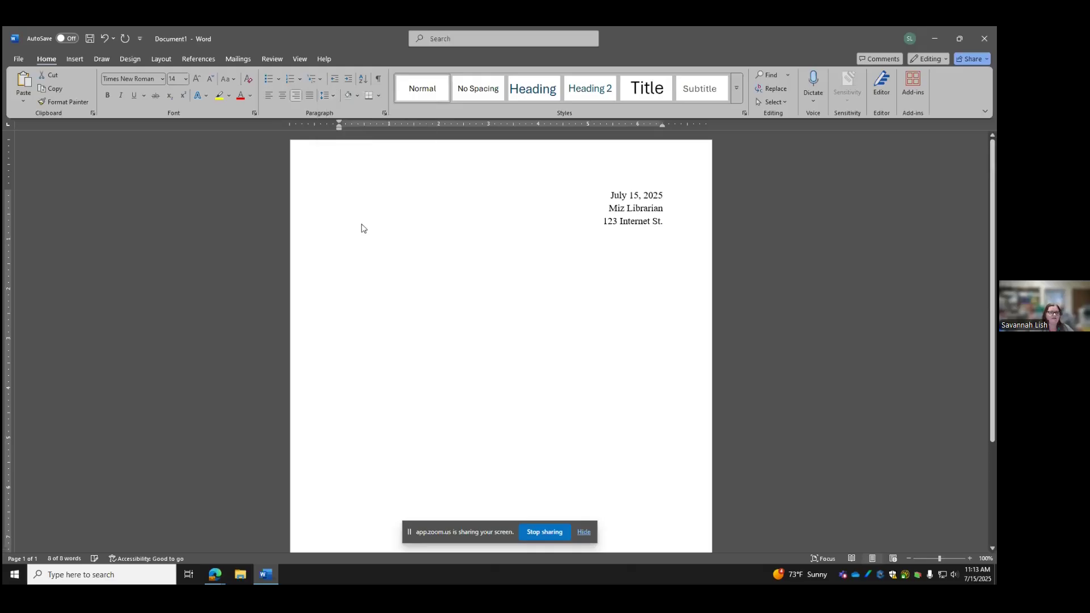
# Add two blank lines below the address and set them back to left alignment
pyautogui.click(673, 236)
pyautogui.press('Return')
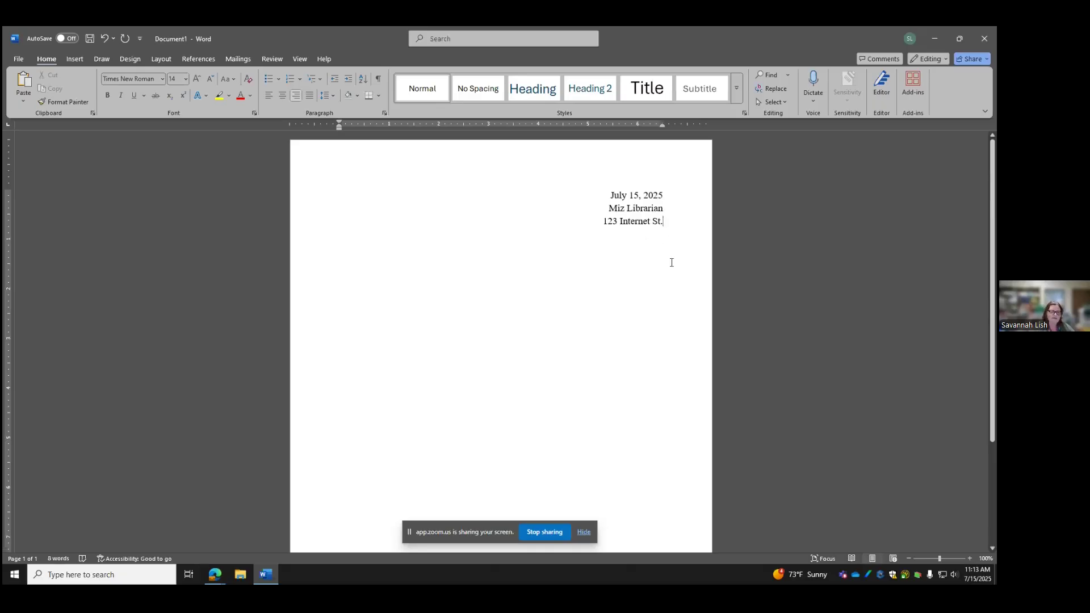
pyautogui.press('Return')
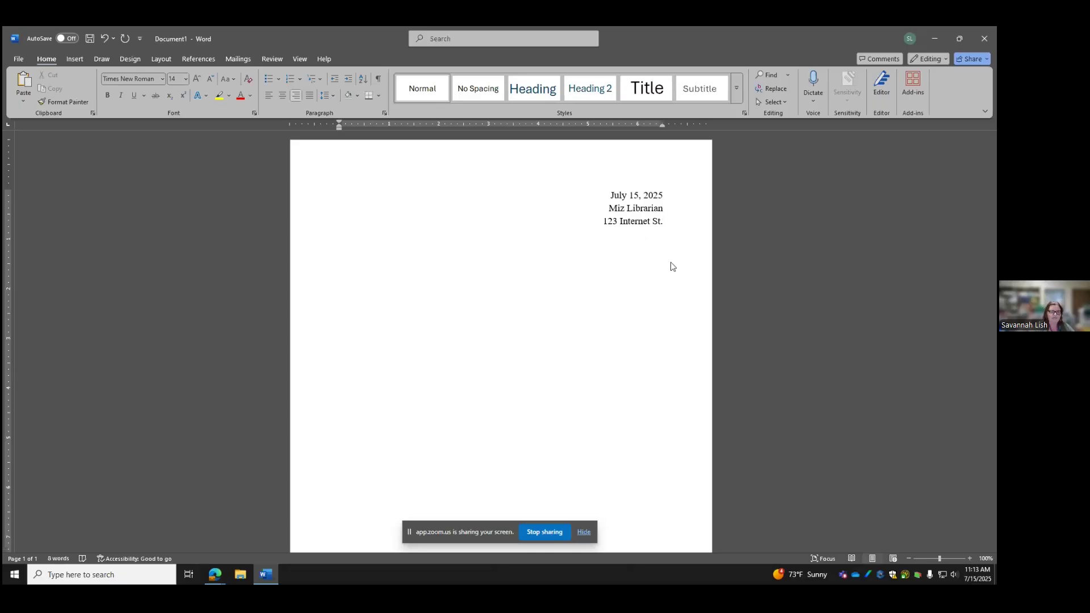
pyautogui.hotkey('ctrl', 'e')
pyautogui.hotkey('ctrl', 'l')
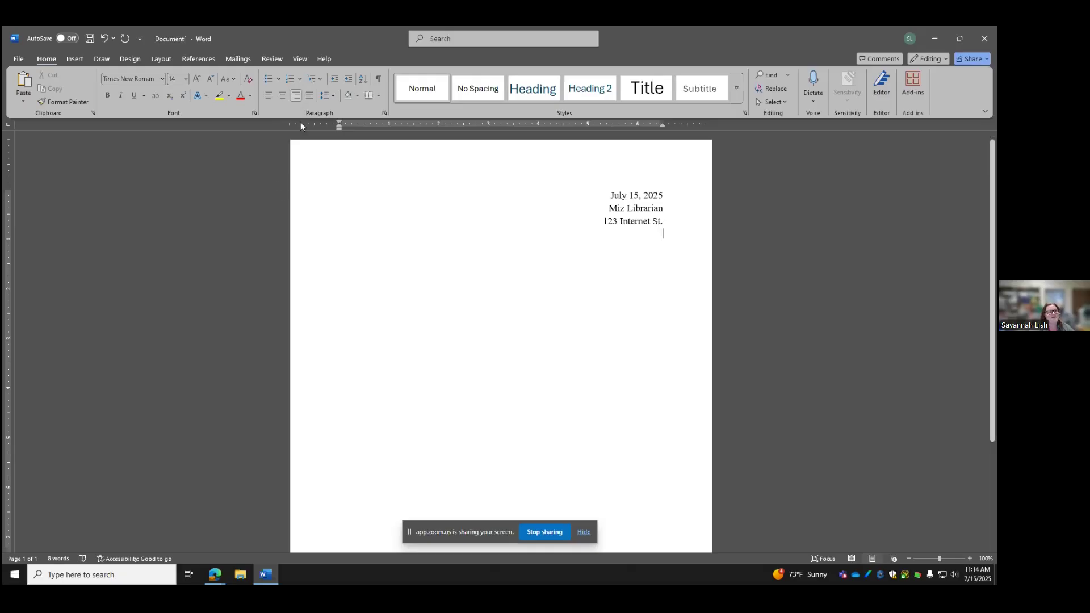
# Type the left-aligned greeting 'To Company:' and clear the placeholder text below it
pyautogui.click(269, 96)
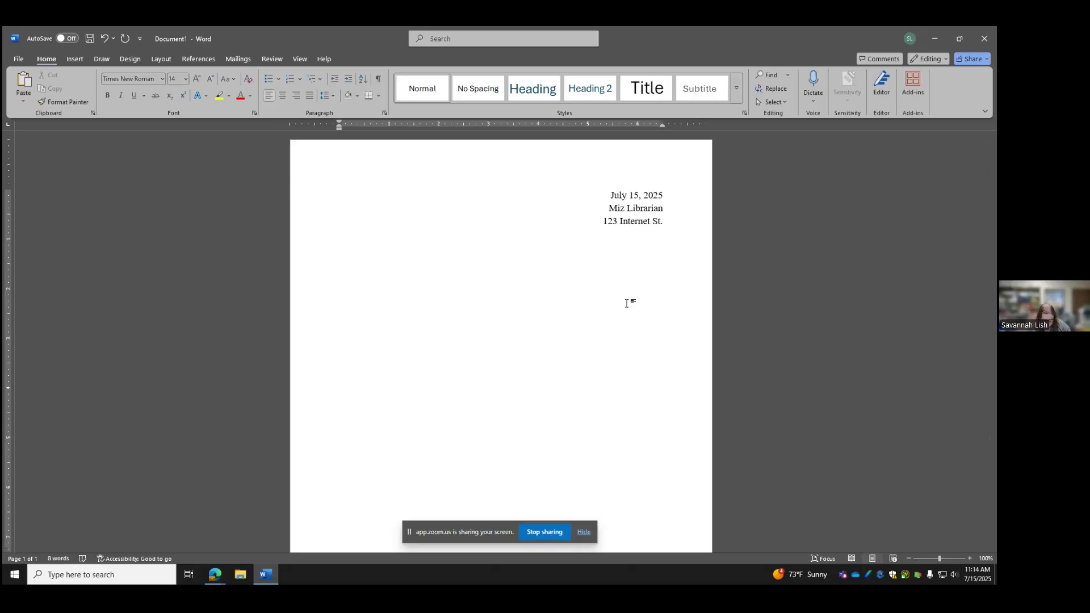
pyautogui.write('To ')
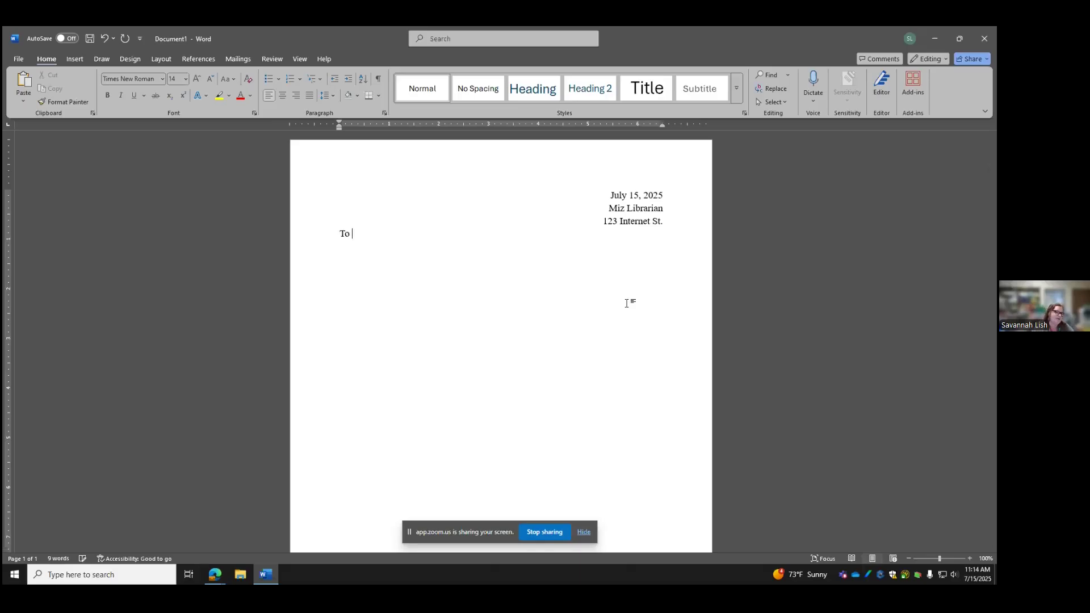
pyautogui.write('Company:')
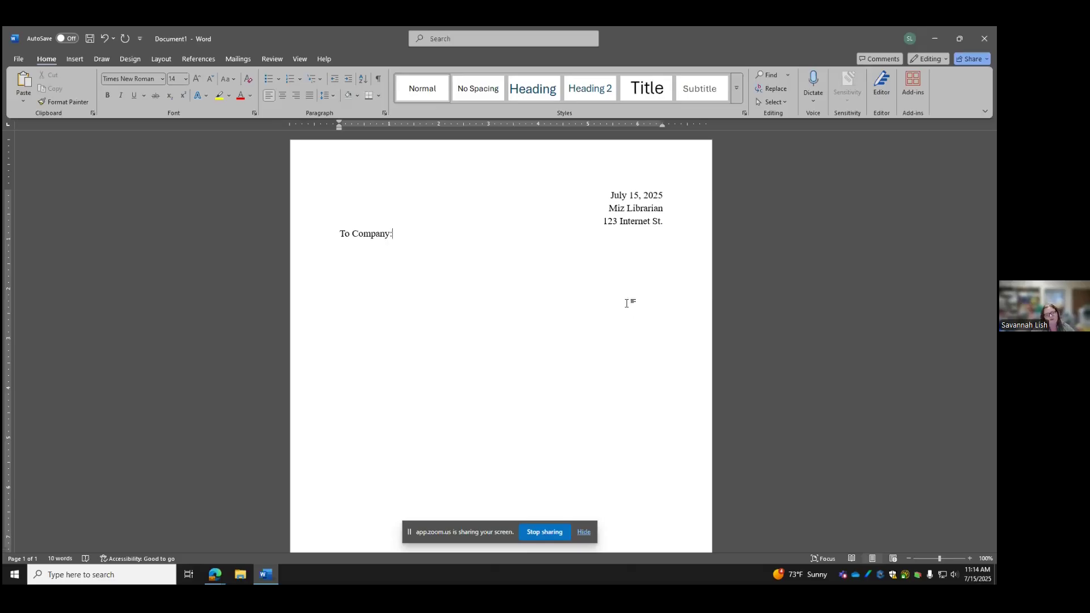
pyautogui.press('Return')
pyautogui.write('Kjahdfkjhkds ahjkdjfh dsjfh ')
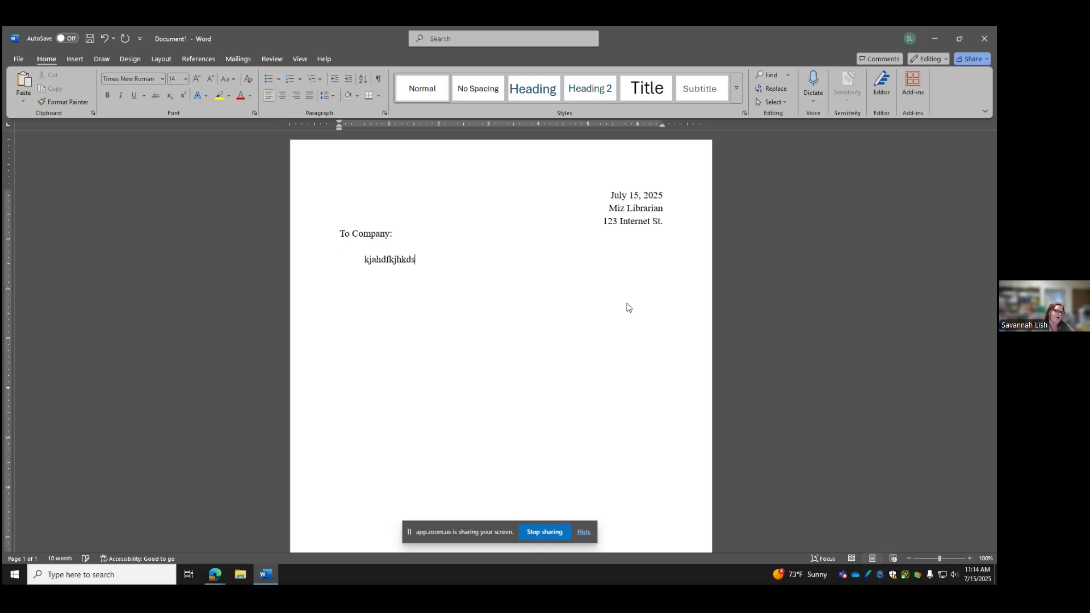
pyautogui.write('. ')
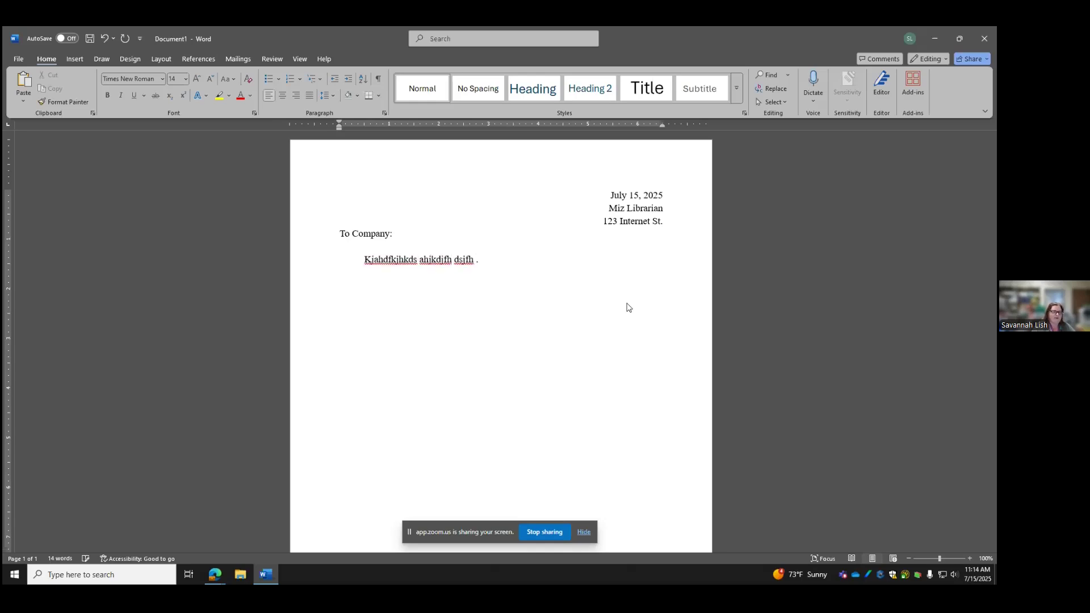
pyautogui.write('Lkjadlkfjh a;sdfioh')
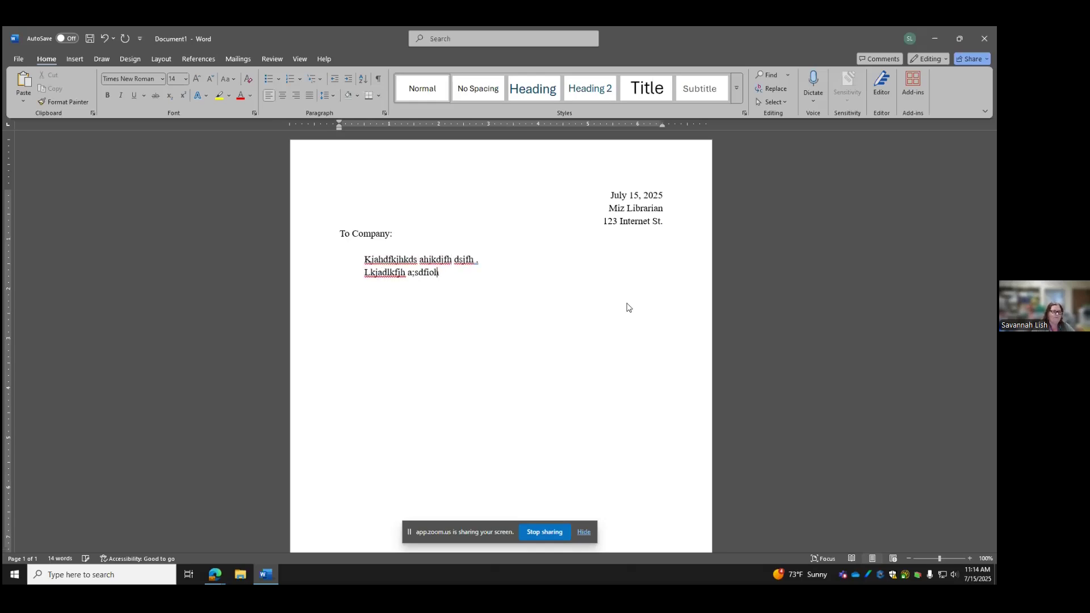
pyautogui.write(' jlkesdf hfslkafn; sfhio')
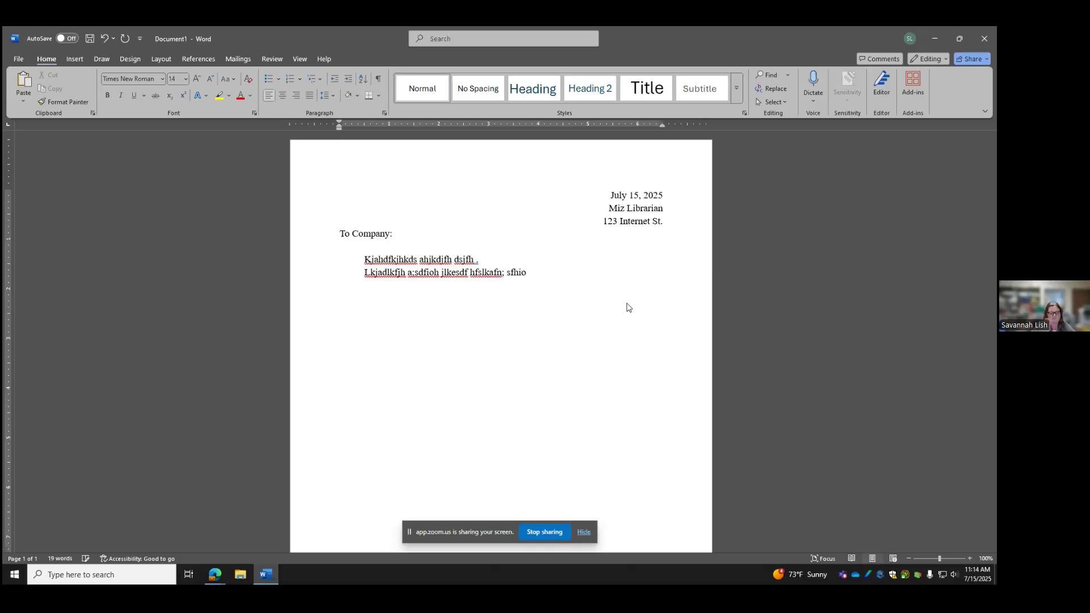
pyautogui.press('BackSpace')
pyautogui.press('BackSpace')
pyautogui.press('BackSpace')
pyautogui.press('BackSpace')
pyautogui.press('BackSpace')
pyautogui.press('BackSpace')
pyautogui.press('BackSpace')
pyautogui.press('BackSpace')
pyautogui.press('BackSpace')
pyautogui.press('BackSpace')
pyautogui.press('BackSpace')
pyautogui.press('BackSpace')
pyautogui.press('BackSpace')
pyautogui.press('BackSpace')
pyautogui.press('BackSpace')
pyautogui.press('BackSpace')
pyautogui.press('BackSpace')
pyautogui.press('BackSpace')
pyautogui.press('BackSpace')
pyautogui.press('BackSpace')
pyautogui.press('BackSpace')
pyautogui.press('BackSpace')
pyautogui.press('BackSpace')
pyautogui.press('BackSpace')
pyautogui.press('BackSpace')
pyautogui.press('BackSpace')
pyautogui.press('BackSpace')
pyautogui.press('BackSpace')
pyautogui.press('BackSpace')
pyautogui.press('BackSpace')
pyautogui.press('BackSpace')
pyautogui.press('BackSpace')
pyautogui.press('BackSpace')
pyautogui.press('BackSpace')
pyautogui.press('BackSpace')
pyautogui.press('BackSpace')
pyautogui.press('BackSpace')
pyautogui.press('BackSpace')
pyautogui.press('BackSpace')
pyautogui.press('BackSpace')
pyautogui.press('BackSpace')
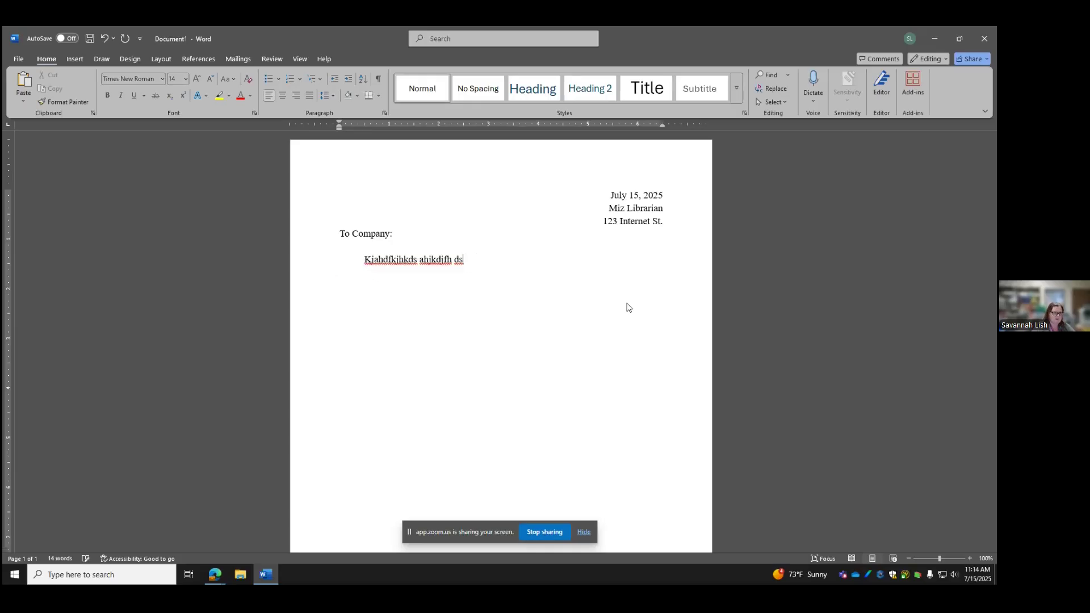
pyautogui.press('BackSpace')
pyautogui.press('BackSpace')
pyautogui.press('BackSpace')
pyautogui.press('BackSpace')
pyautogui.press('BackSpace')
pyautogui.press('BackSpace')
pyautogui.press('BackSpace')
pyautogui.press('BackSpace')
pyautogui.press('BackSpace')
pyautogui.press('BackSpace')
pyautogui.press('BackSpace')
pyautogui.press('BackSpace')
pyautogui.press('BackSpace')
pyautogui.press('BackSpace')
pyautogui.press('BackSpace')
pyautogui.press('BackSpace')
pyautogui.press('BackSpace')
pyautogui.press('BackSpace')
pyautogui.press('BackSpace')
pyautogui.press('BackSpace')
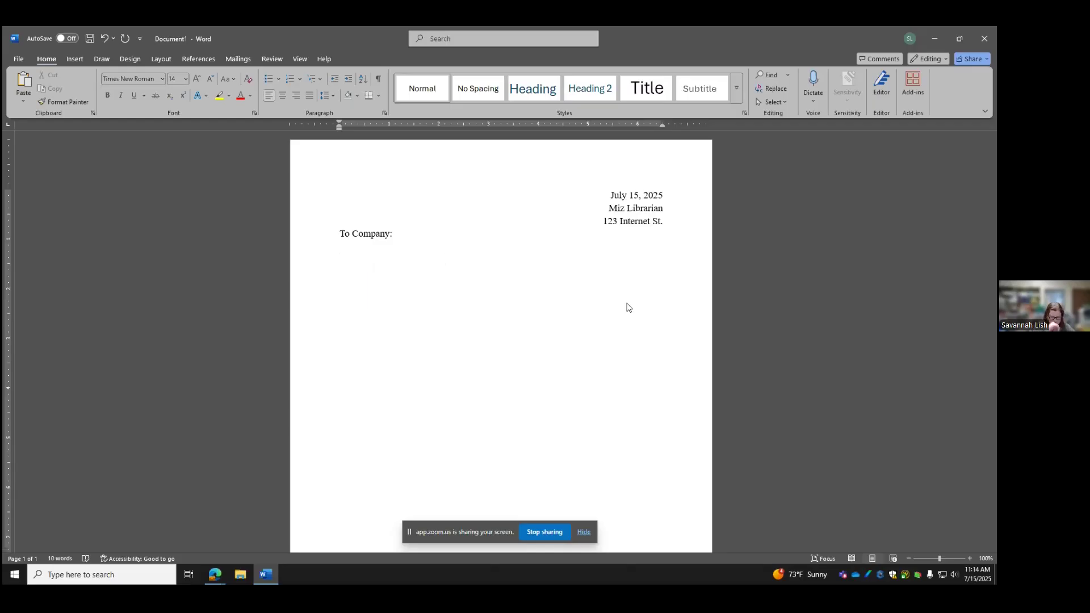
# Type the first paragraph about the floors not settling and having splinters
pyautogui.write('Thank')
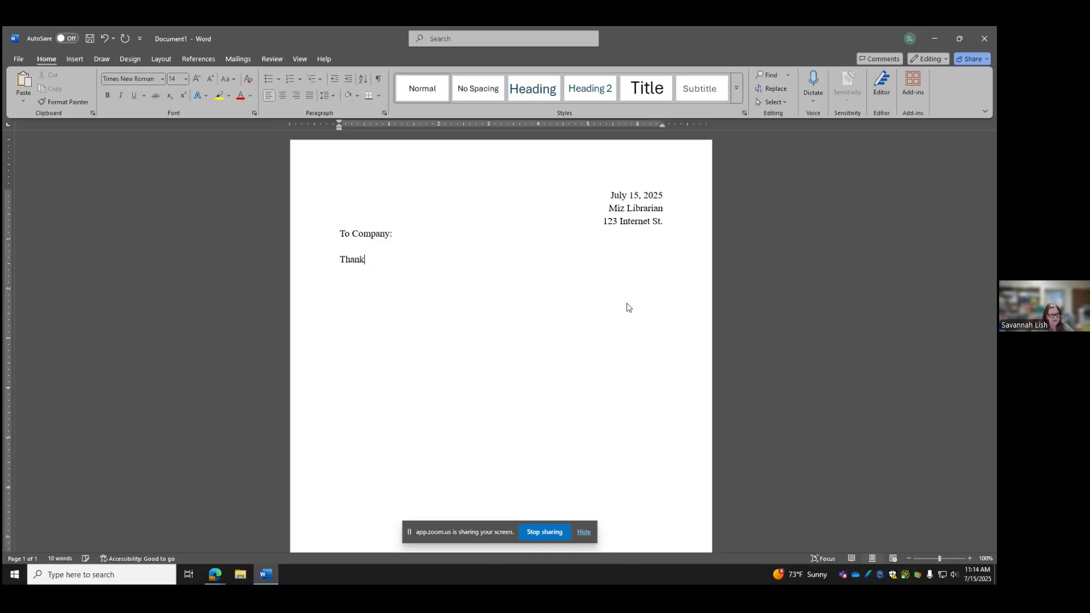
pyautogui.write(' you for')
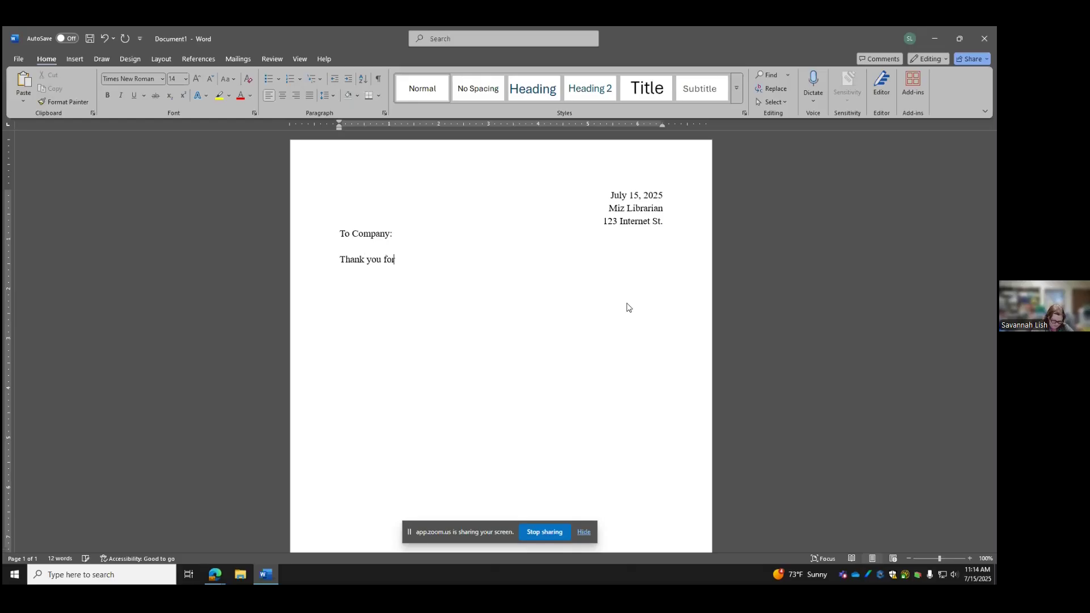
pyautogui.write(' your prompt ')
pyautogui.write('respon')
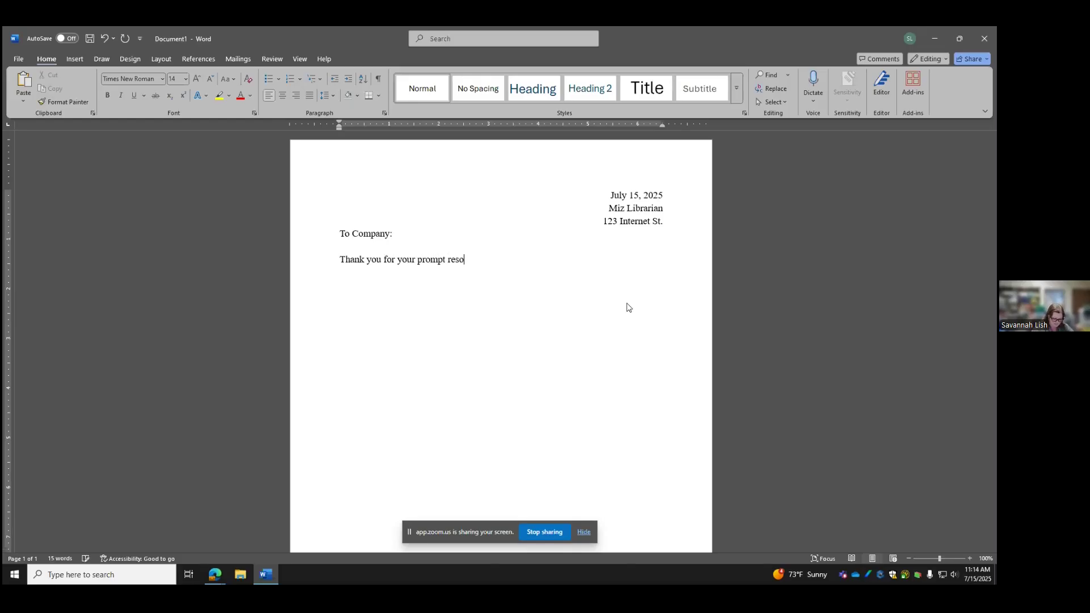
pyautogui.write('se. Unfortunate')
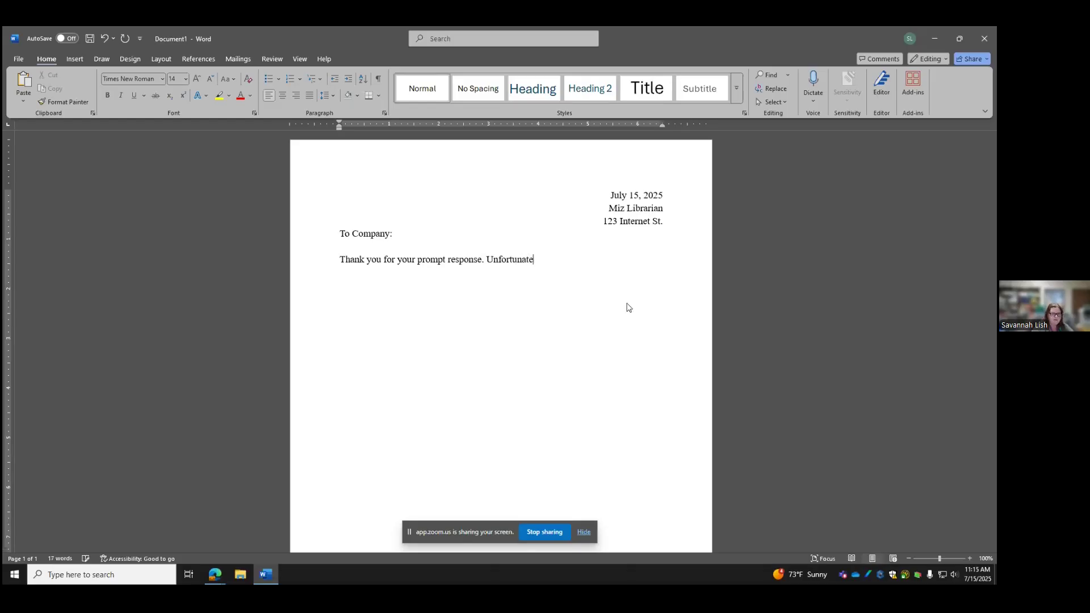
pyautogui.write('ly, the floors that were pu')
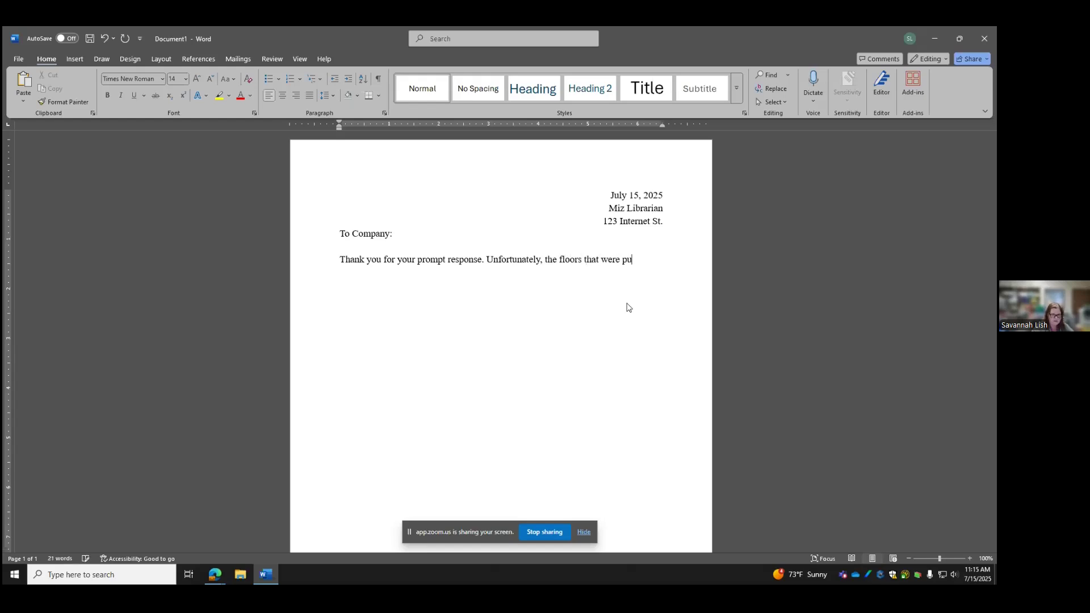
pyautogui.write('t down by ')
pyautogui.write('your compan')
pyautogui.write('y did not set')
pyautogui.write('tle')
pyautogui.write(' and there are ')
pyautogui.write('splinters on the')
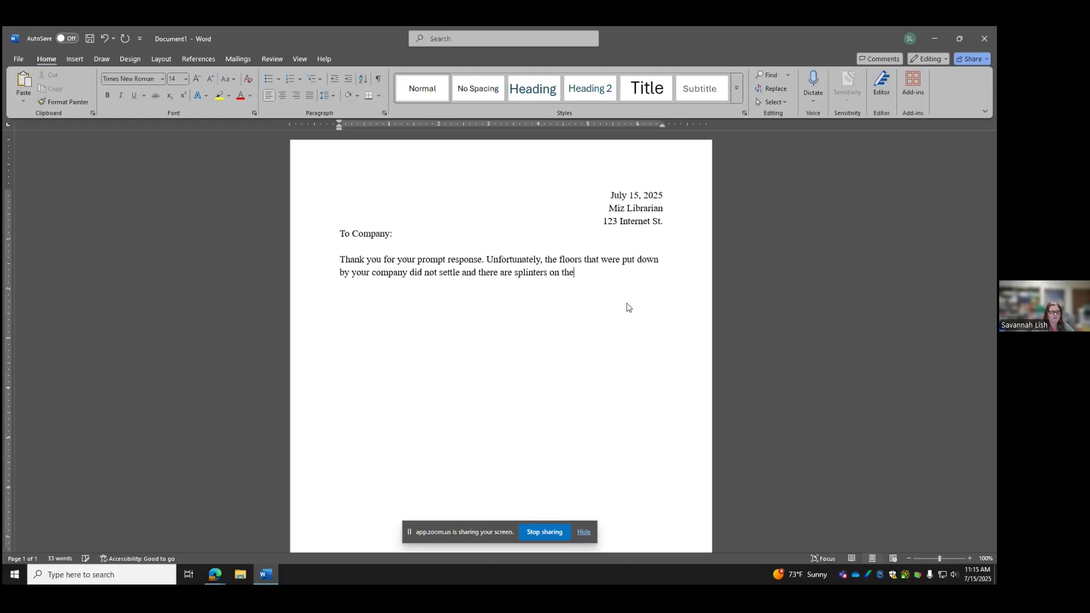
pyautogui.write('.')
pyautogui.press('BackSpace')
pyautogui.write('m.')
pyautogui.press('Return')
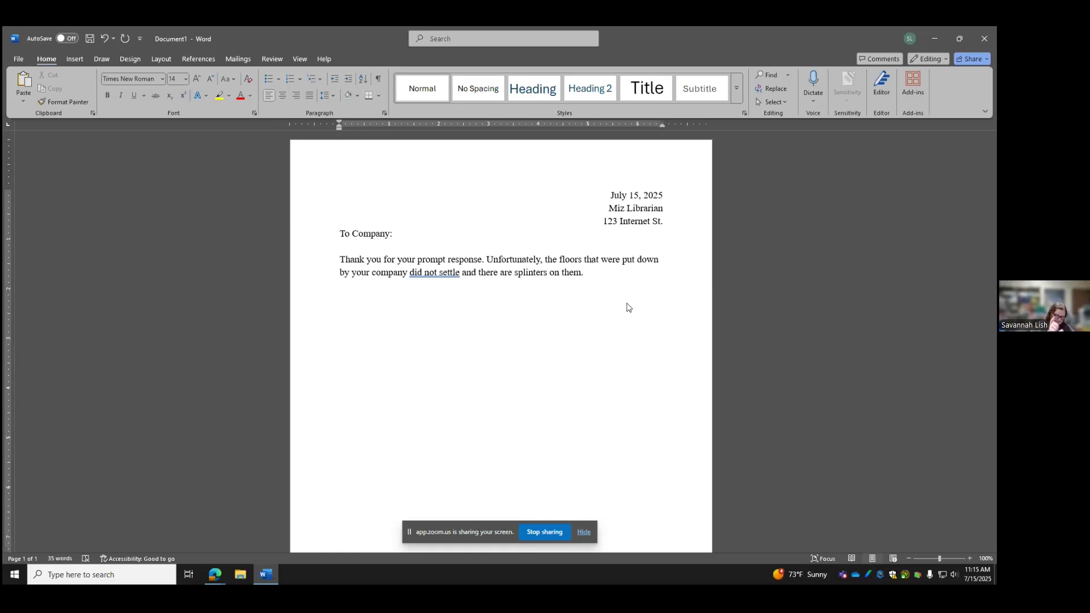
# Type the paragraph accepting the re-sanding and refinishing offer at no expense to us
pyautogui.write('We will a')
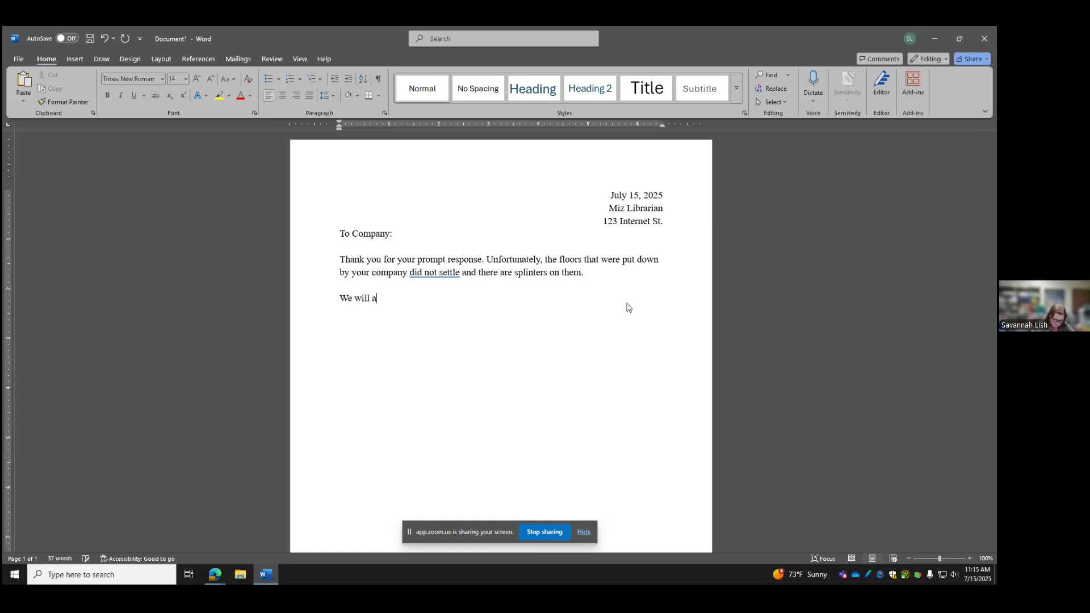
pyautogui.write('ccept your offer to have the floors sanded and finished again.')
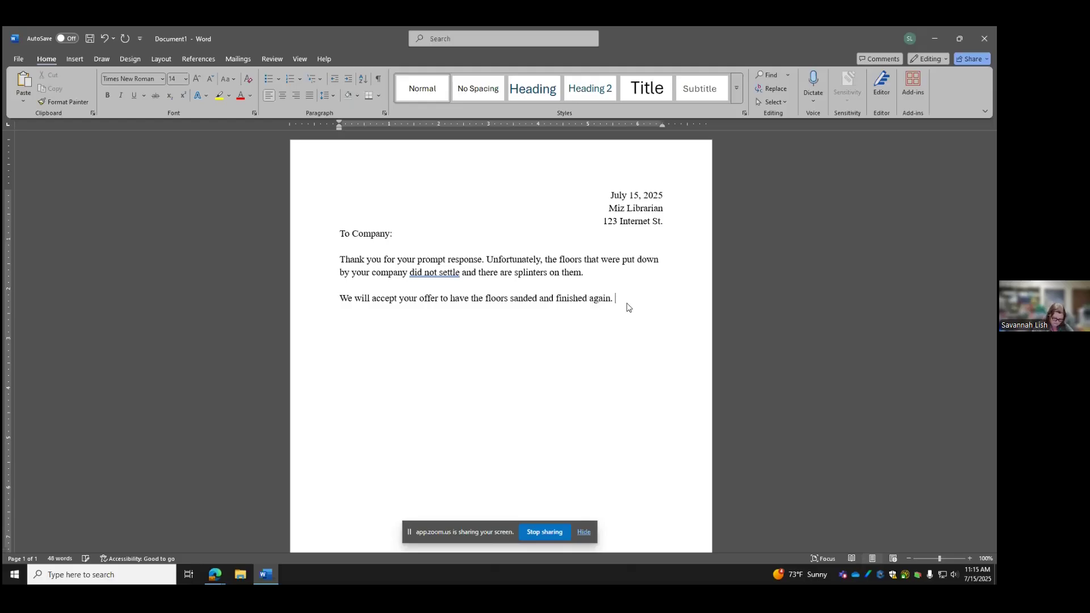
pyautogui.write(' Of cours')
pyautogui.write('e, we e')
pyautogui.write('xpect that it')
pyautogui.write(' will be done at now e')
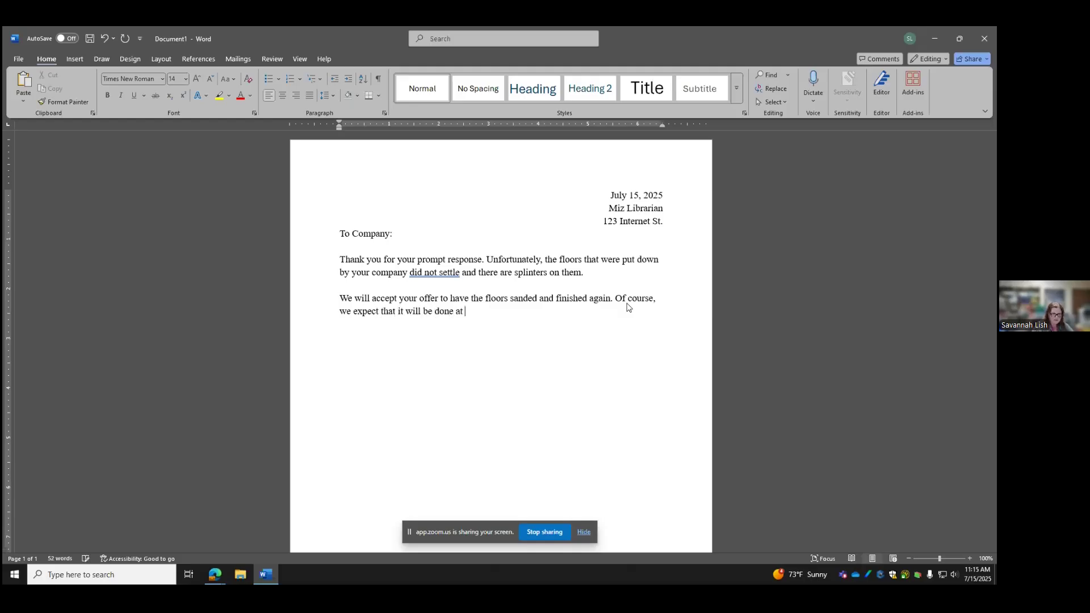
pyautogui.press('BackSpace')
pyautogui.press('BackSpace')
pyautogui.press('BackSpace')
pyautogui.write('exp')
pyautogui.press('BackSpace')
pyautogui.press('BackSpace')
pyautogui.write('xpense to us.')
pyautogui.press('Return')
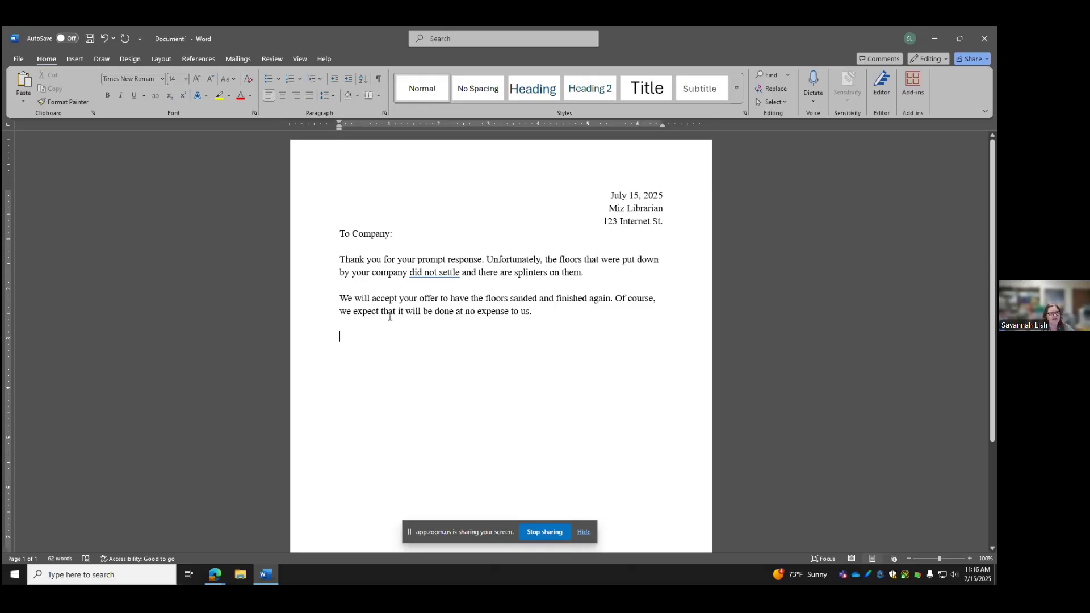
# Change 'did not settle' to 'have not settled' and correct the misspelled 'espense' to 'expense'
pyautogui.click(434, 273)
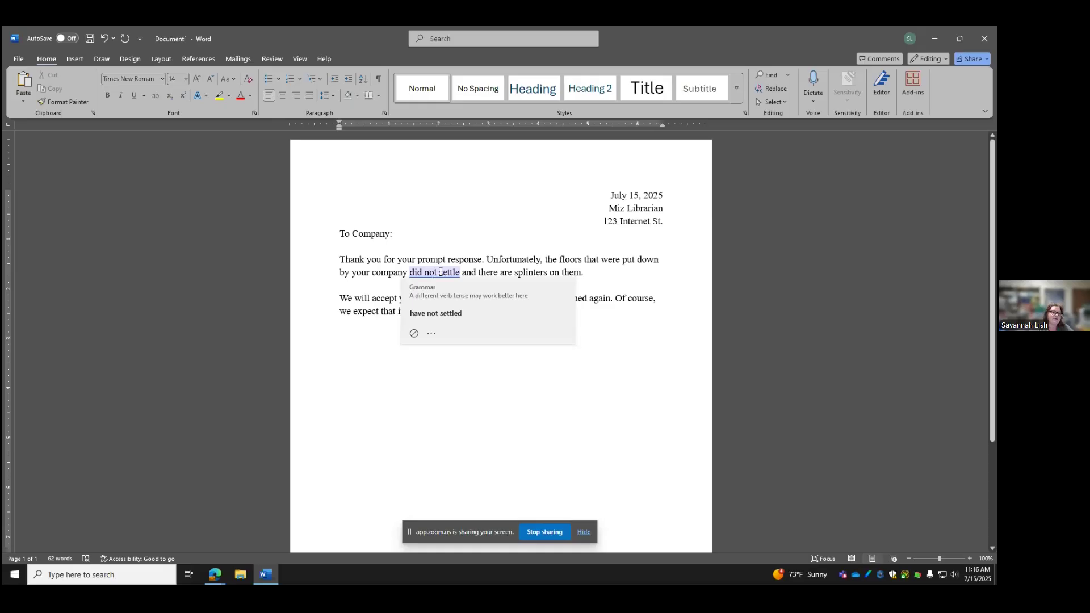
pyautogui.click(439, 316)
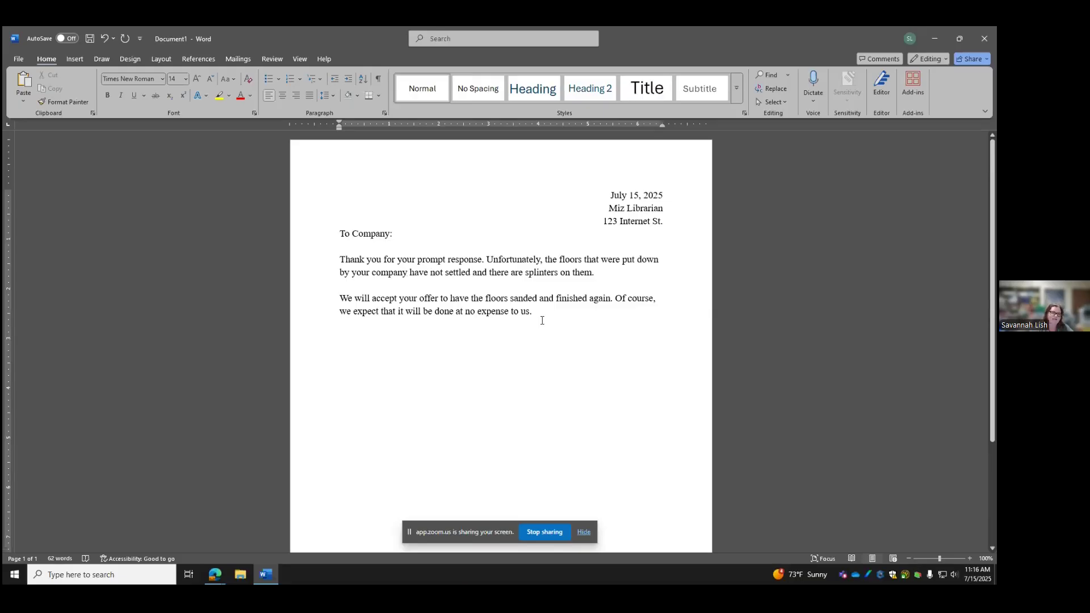
pyautogui.click(486, 313)
pyautogui.press('BackSpace')
pyautogui.write('s')
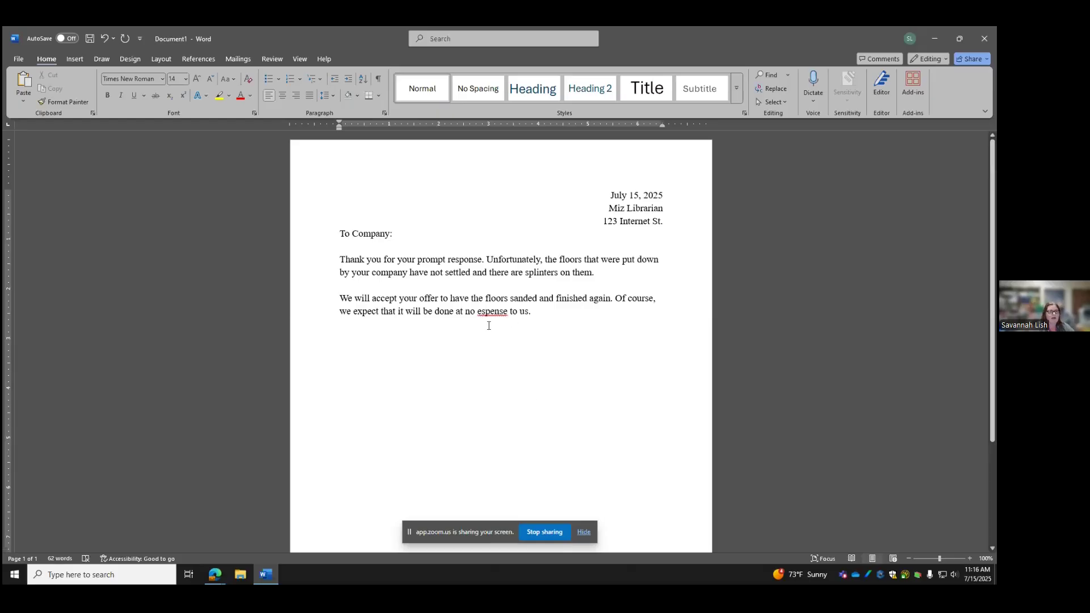
pyautogui.rightClick(492, 312)
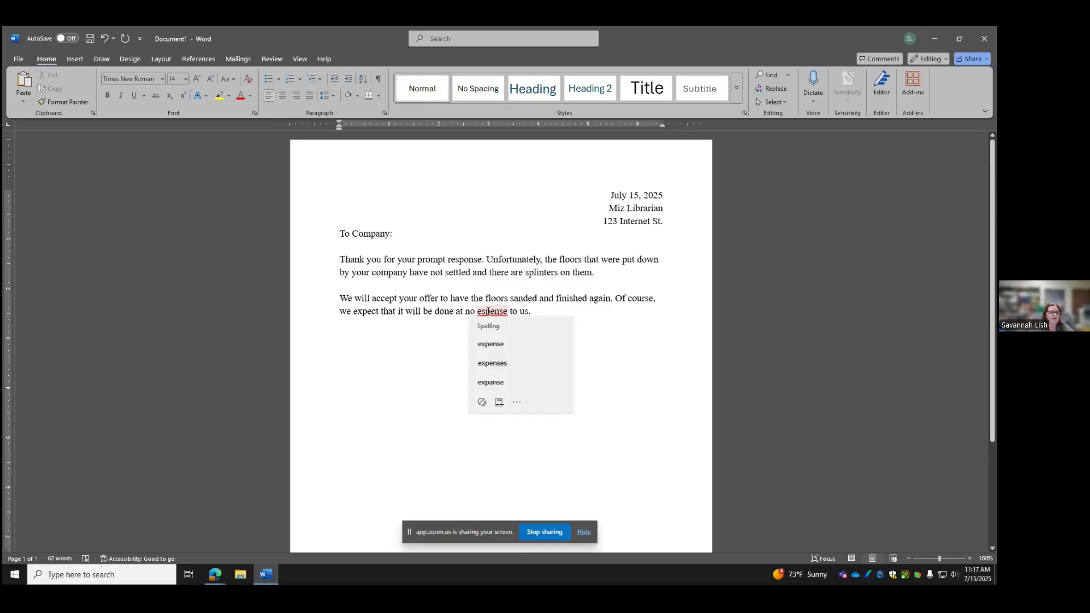
pyautogui.click(505, 343)
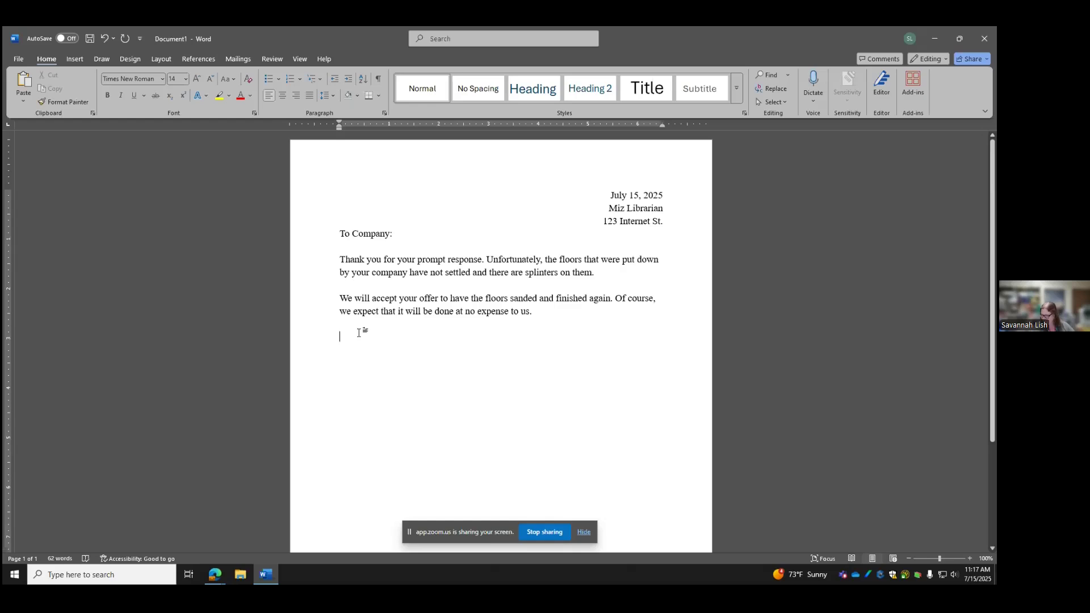
# Add the closing 'Sincerely,' with the signature name beneath it, then go to the File screen
pyautogui.write('Sincere')
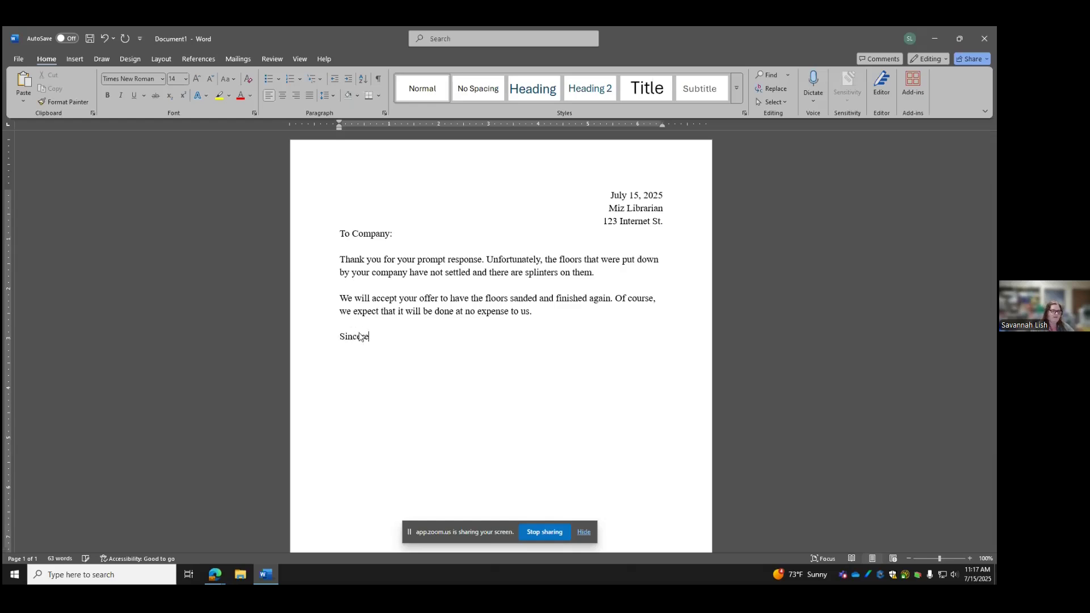
pyautogui.write('ly,')
pyautogui.press('Return')
pyautogui.press('Return')
pyautogui.press('Return')
pyautogui.press('Return')
pyautogui.write('Mix')
pyautogui.press('BackSpace')
pyautogui.write('z L')
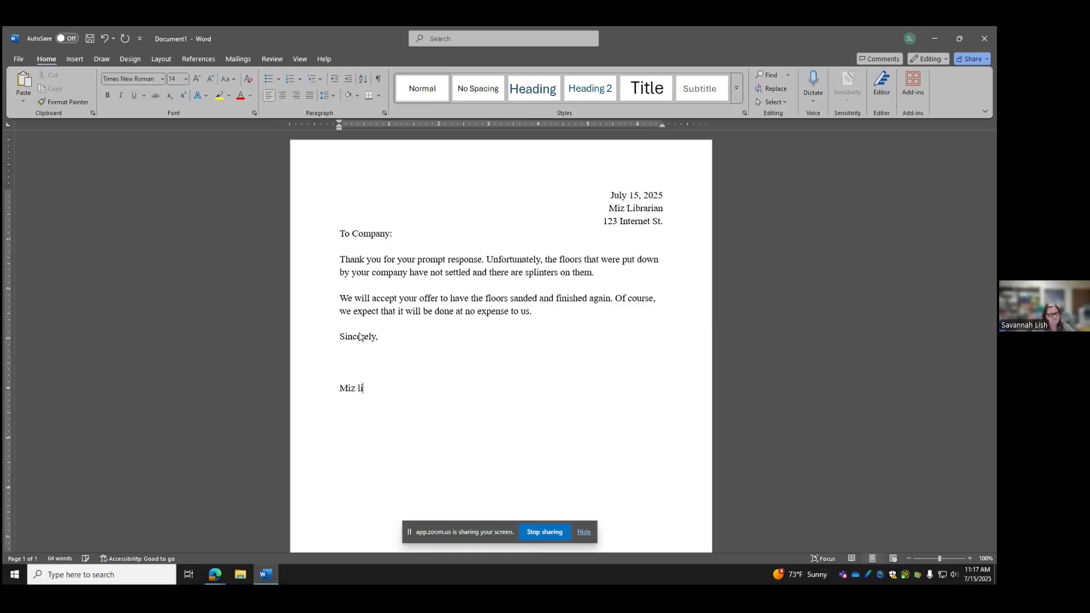
pyautogui.write('ibrarian')
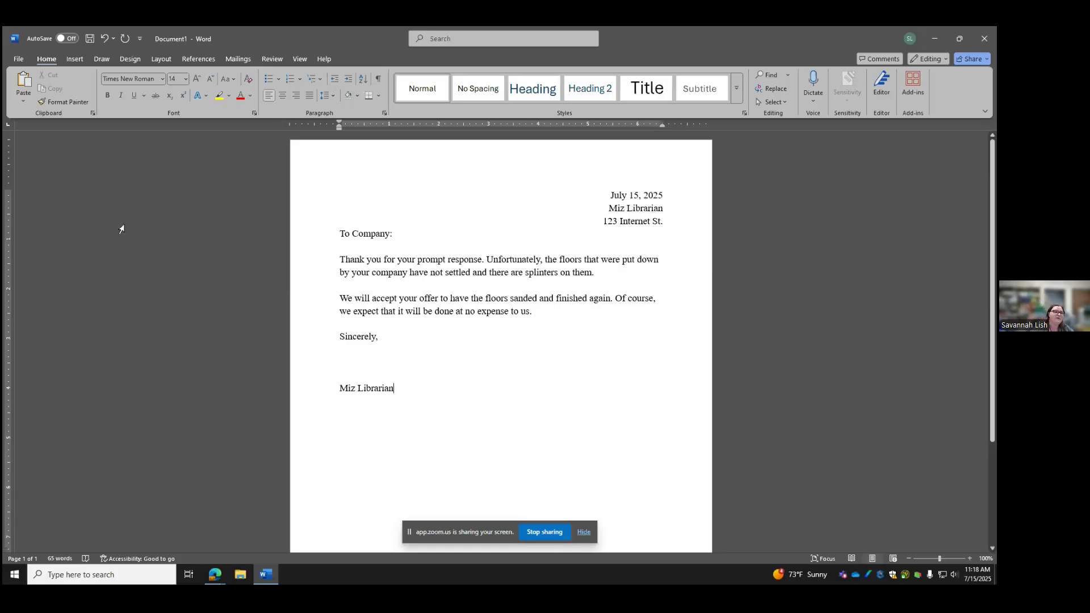
pyautogui.click(18, 58)
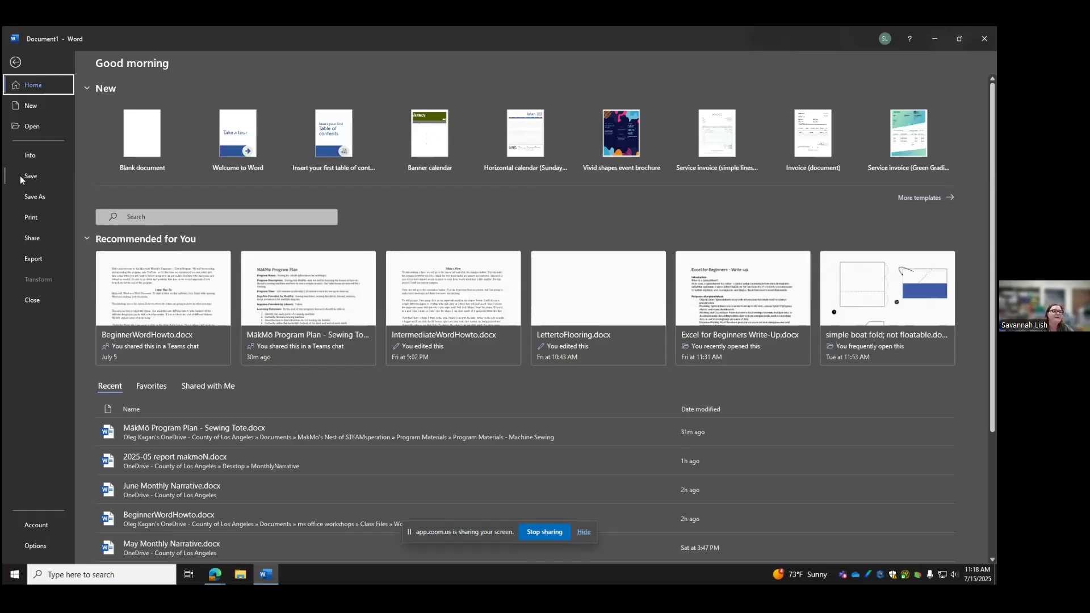
pyautogui.click(16, 62)
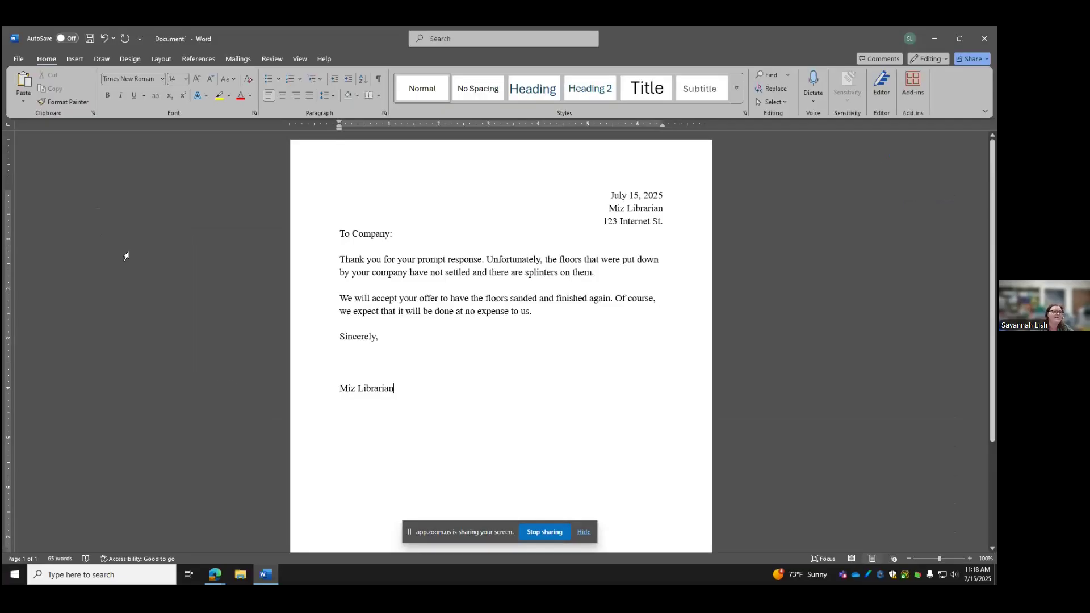
pyautogui.click(17, 60)
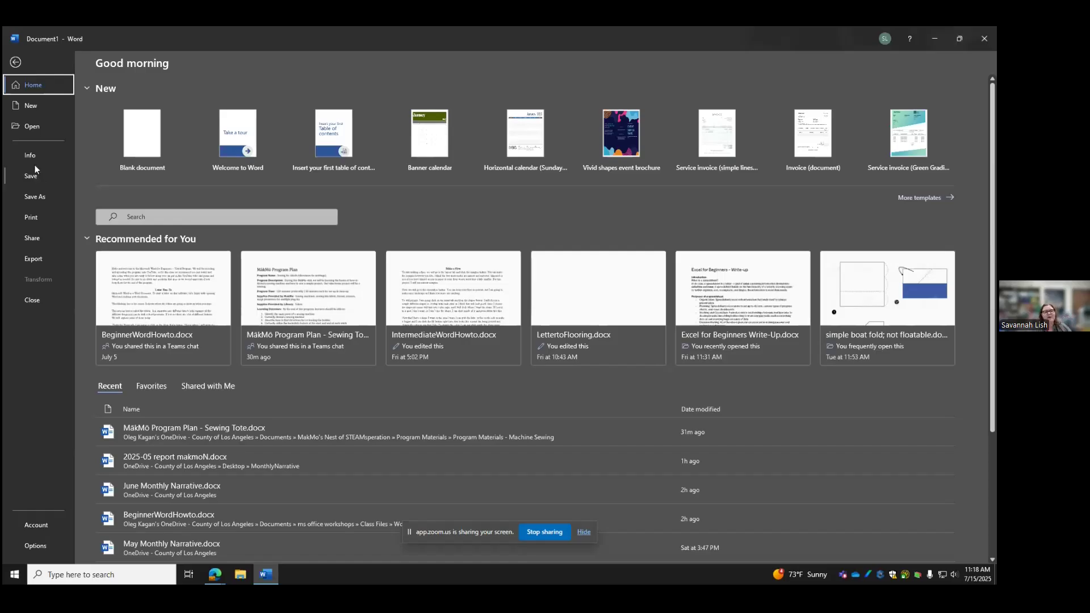
# Save the letter as 'lettertocompanyjuly2025' with This PC chosen as the location
pyautogui.click(34, 197)
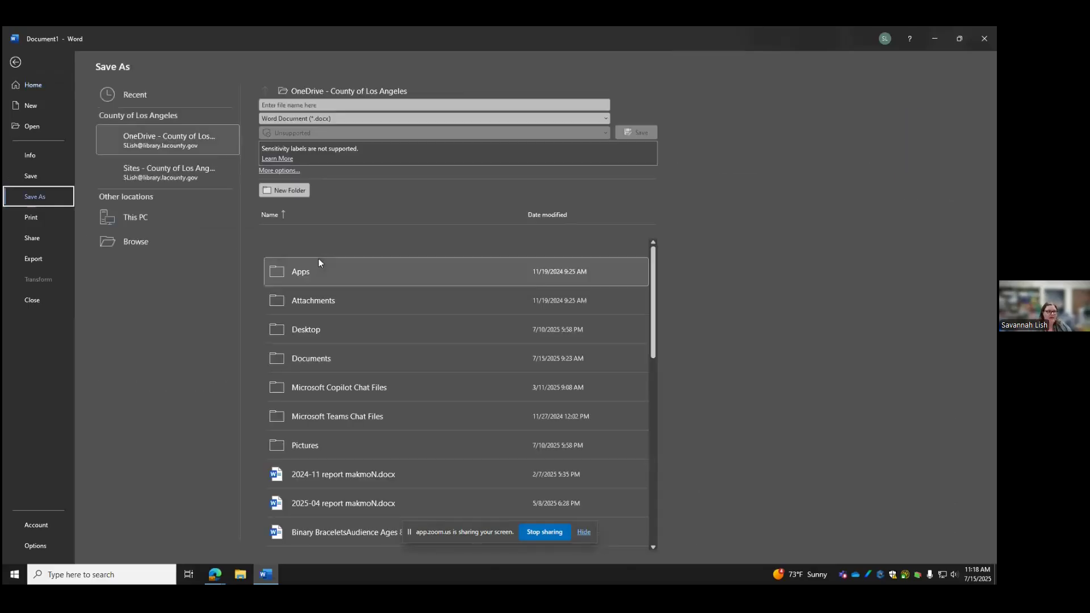
pyautogui.click(296, 105)
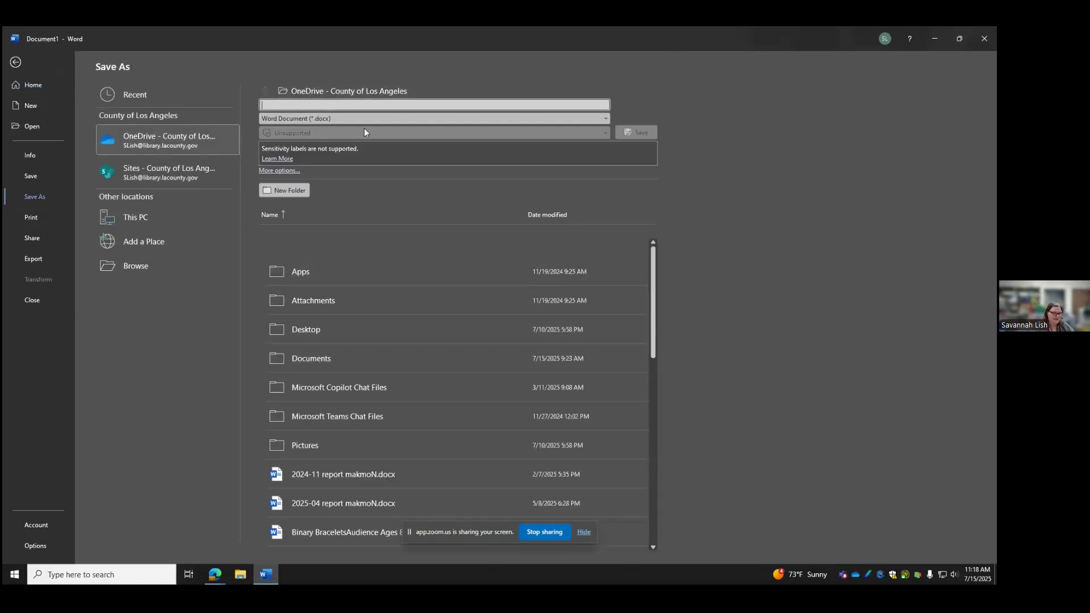
pyautogui.write('Iketter')
pyautogui.press('BackSpace')
pyautogui.press('BackSpace')
pyautogui.press('BackSpace')
pyautogui.press('BackSpace')
pyautogui.press('BackSpace')
pyautogui.press('BackSpace')
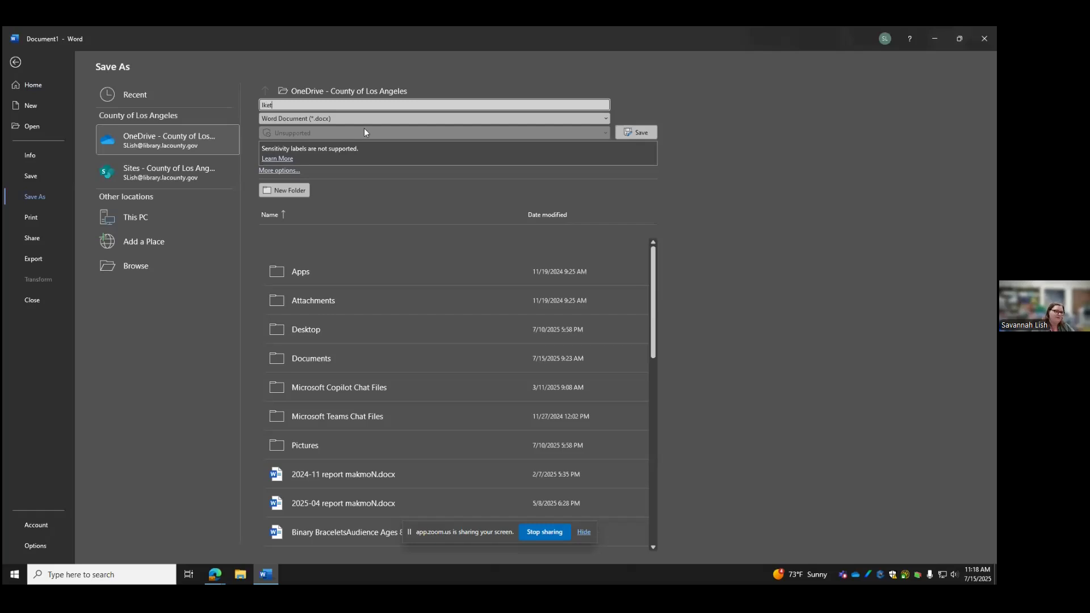
pyautogui.write('ettertocompanyjuly2025')
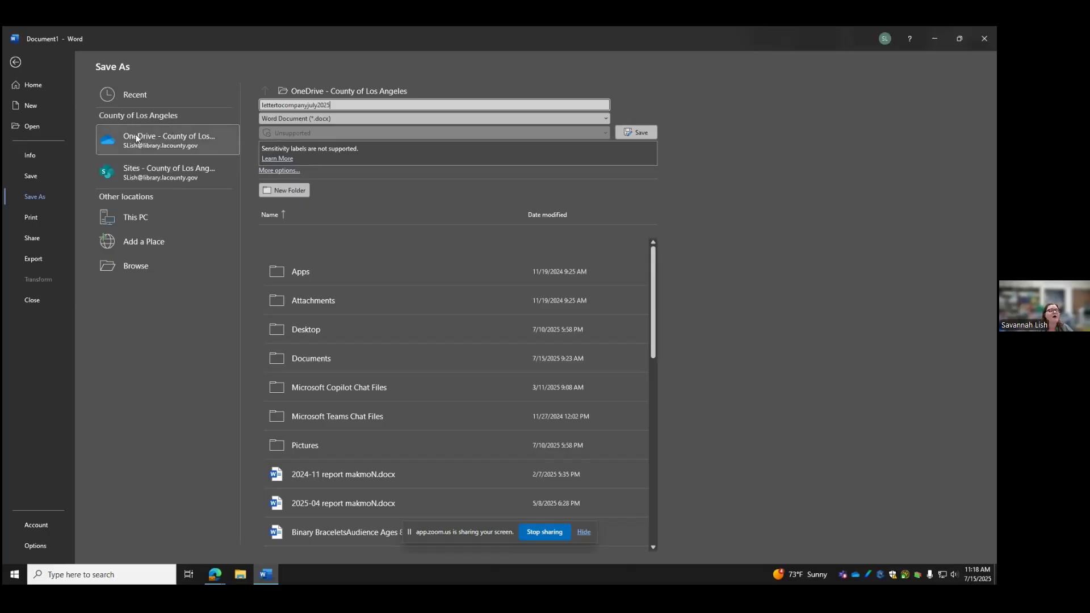
pyautogui.click(146, 220)
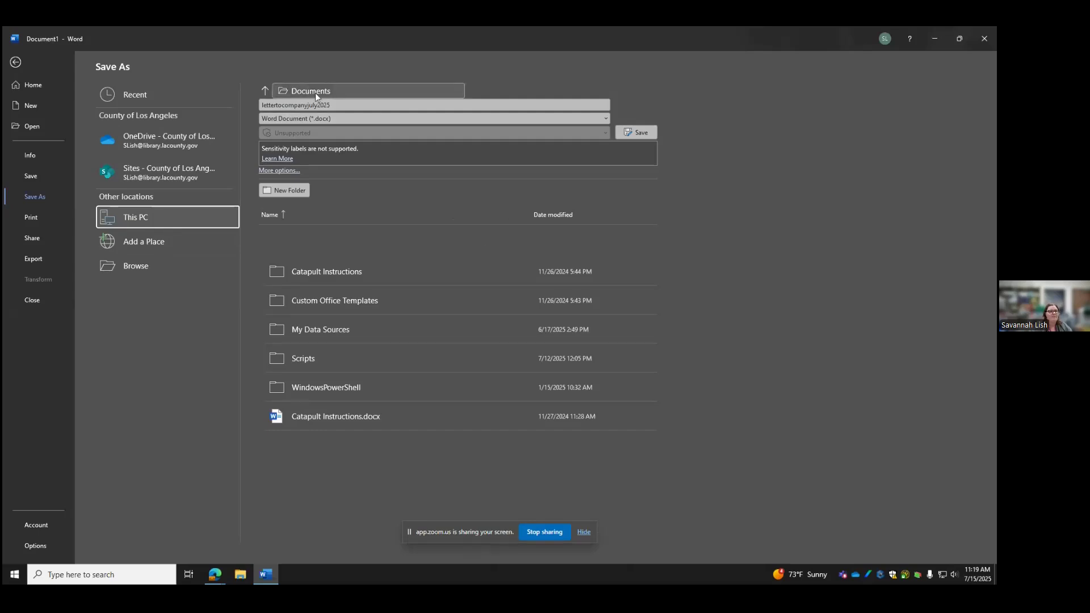
# Move the save location up to This PC via Desktop, keeping the Word Document (*.docx) type
pyautogui.click(265, 90)
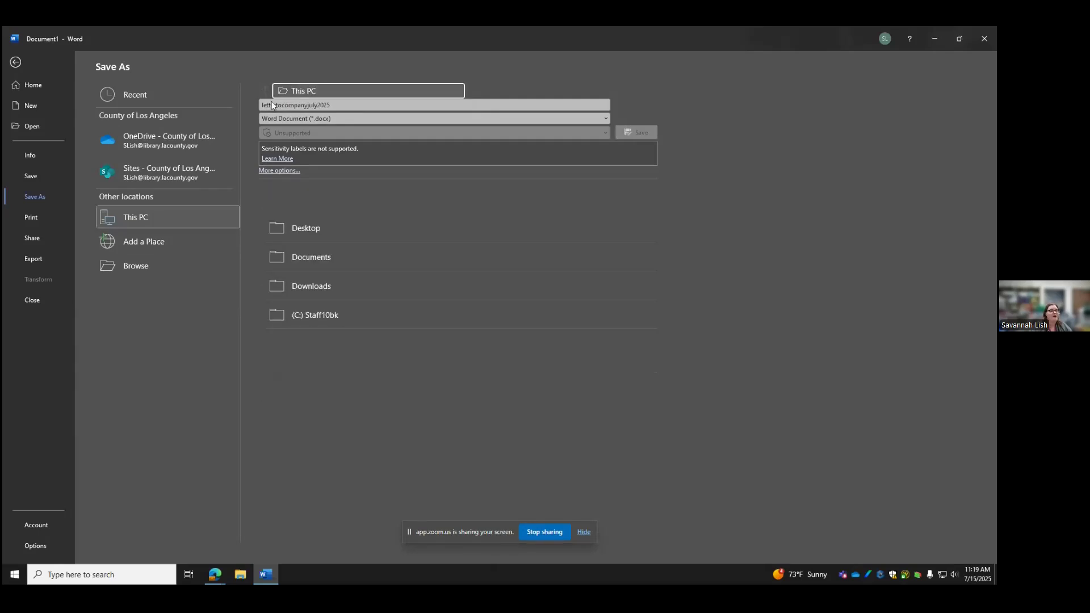
pyautogui.click(305, 229)
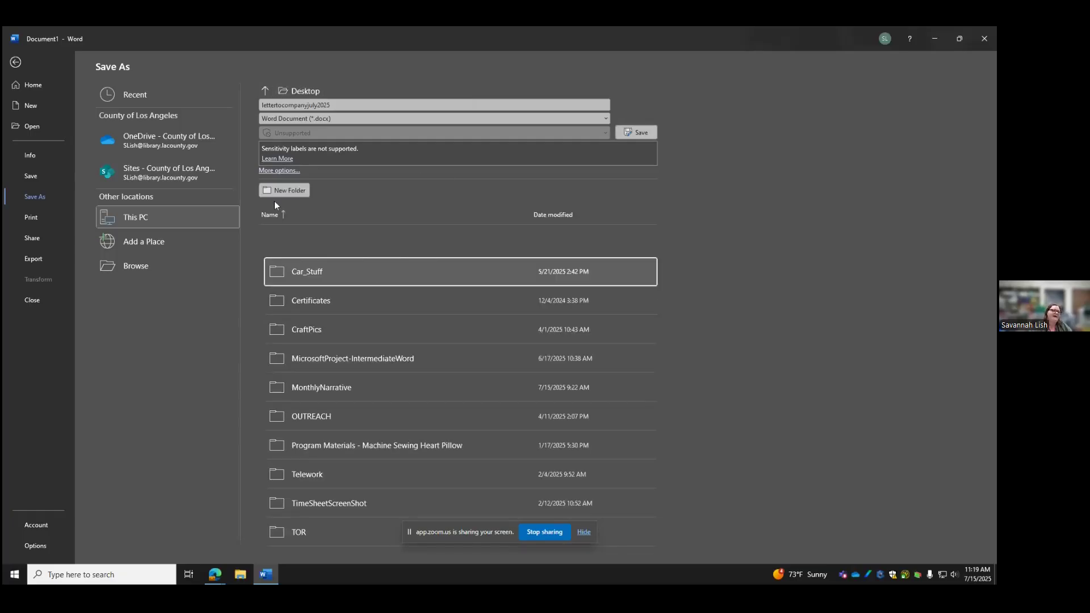
pyautogui.click(266, 90)
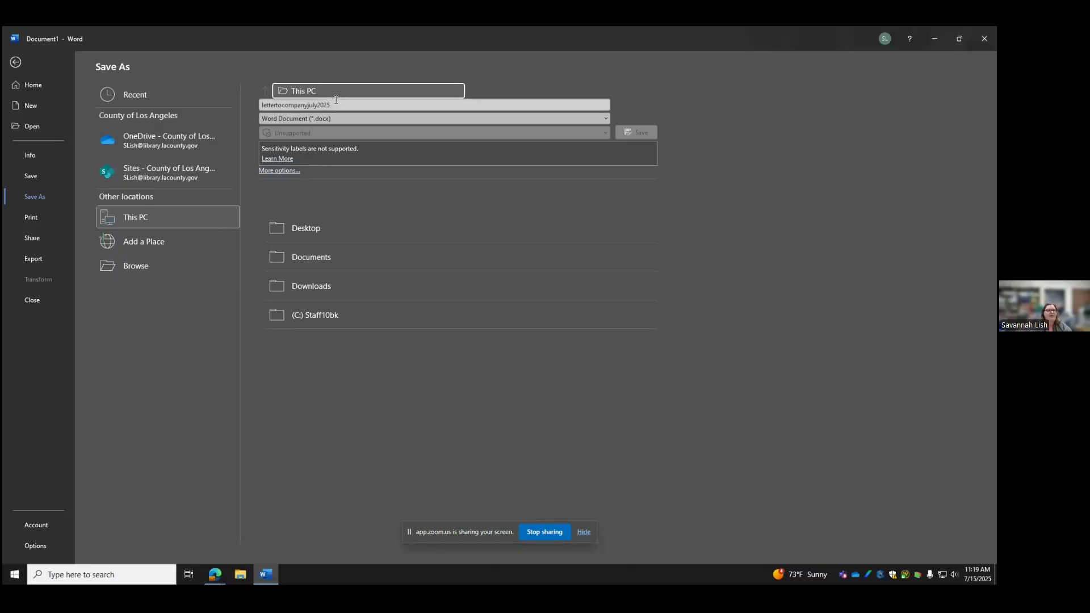
pyautogui.click(334, 116)
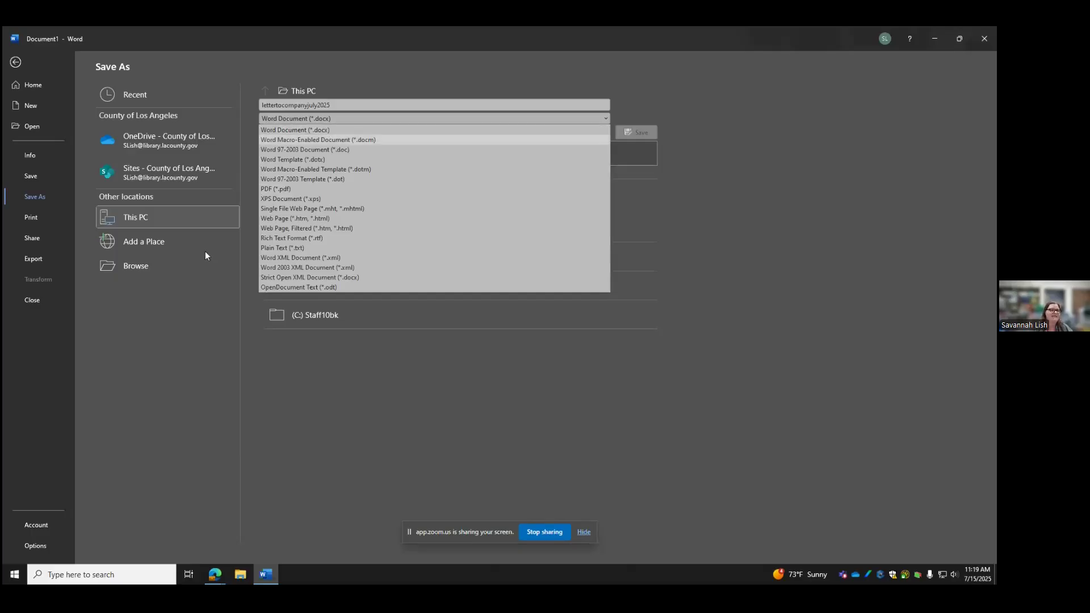
pyautogui.press('Escape')
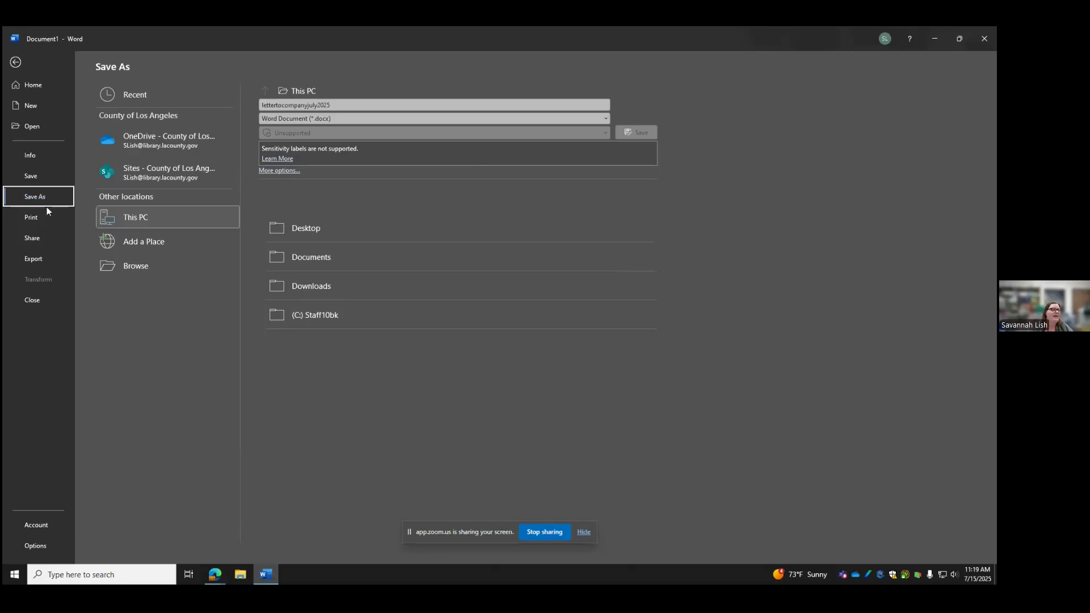
pyautogui.press('Down')
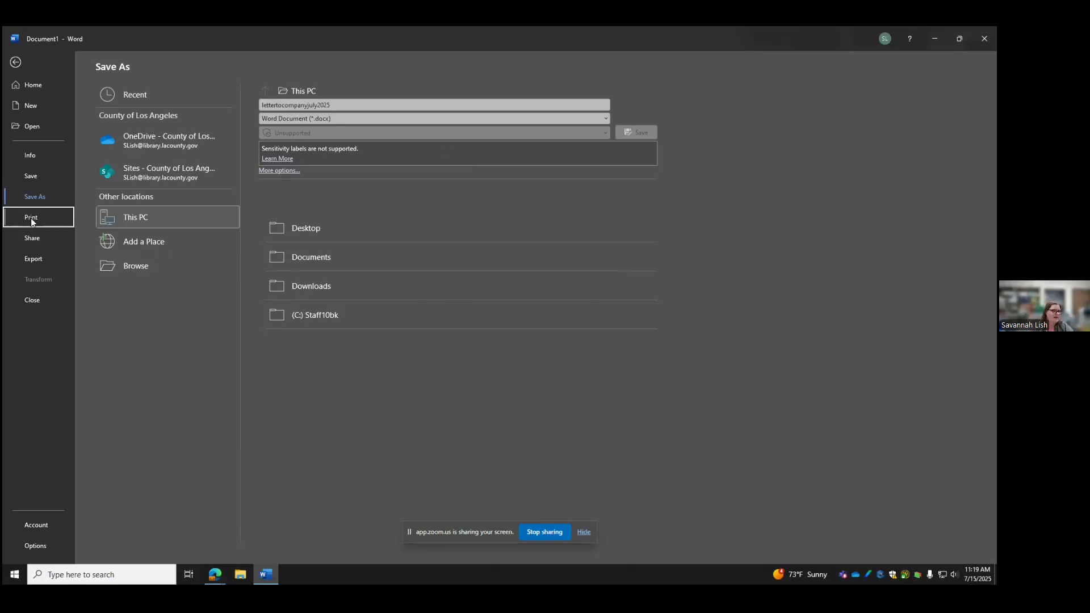
# Check Print settings, keeping Print All Pages and two-sided long-edge printing, then return to the letter
pyautogui.press('Return')
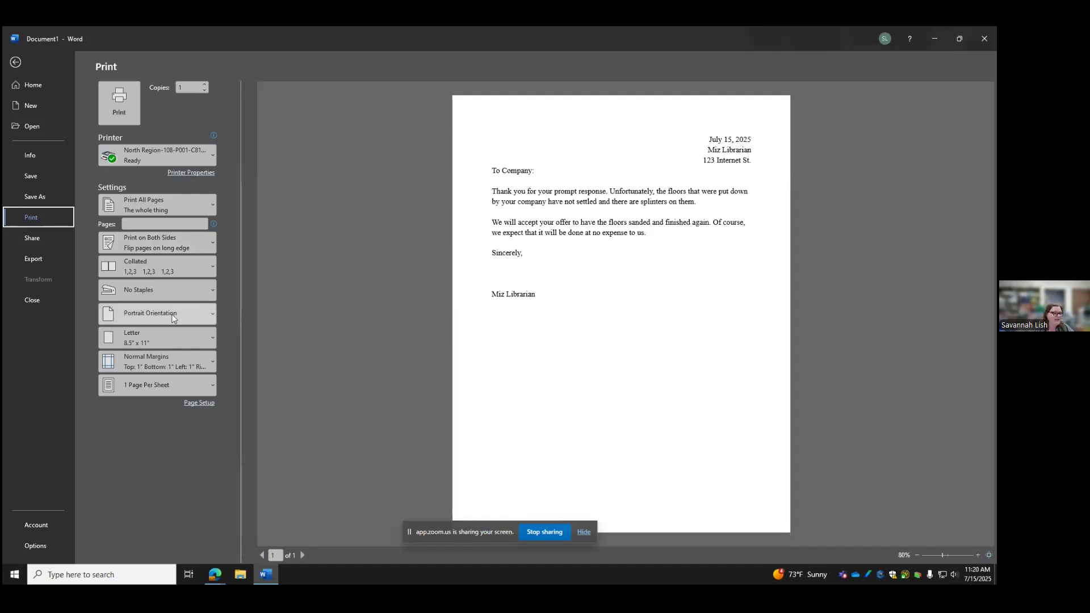
pyautogui.click(209, 206)
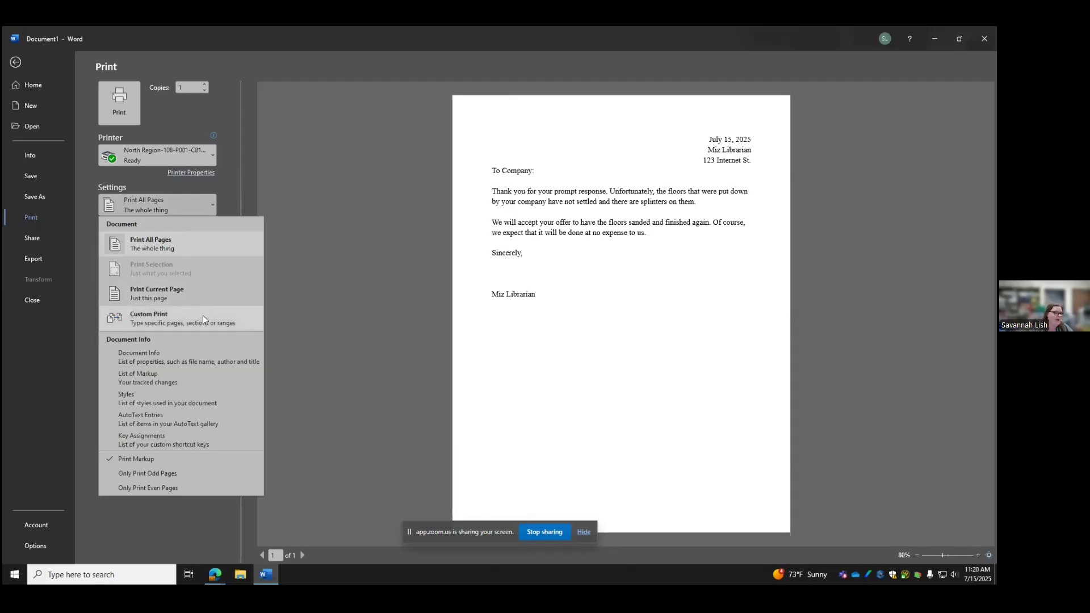
pyautogui.click(285, 319)
pyautogui.click(213, 245)
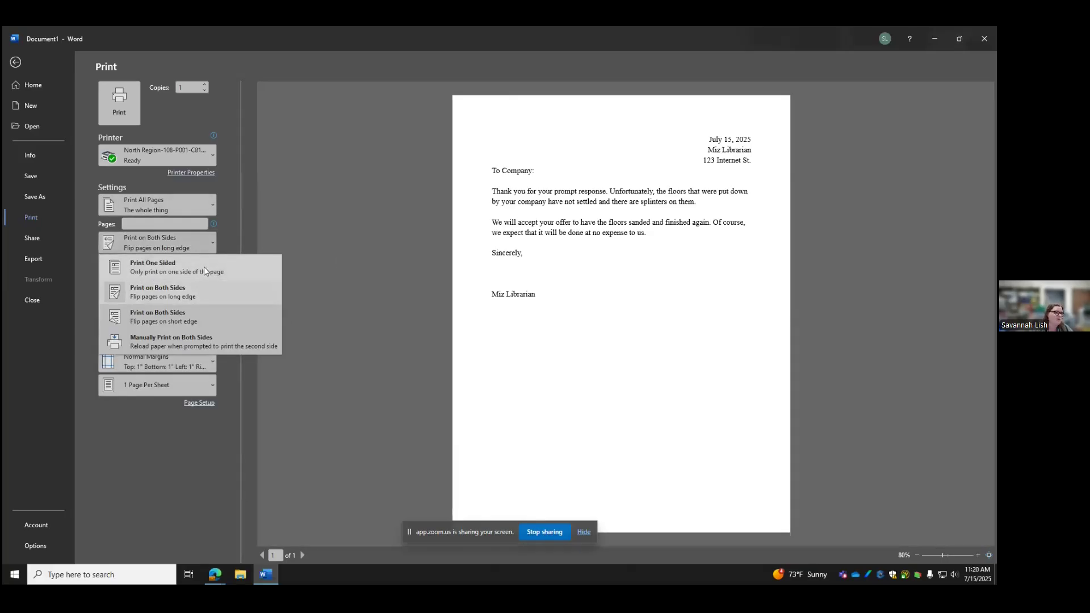
pyautogui.click(395, 268)
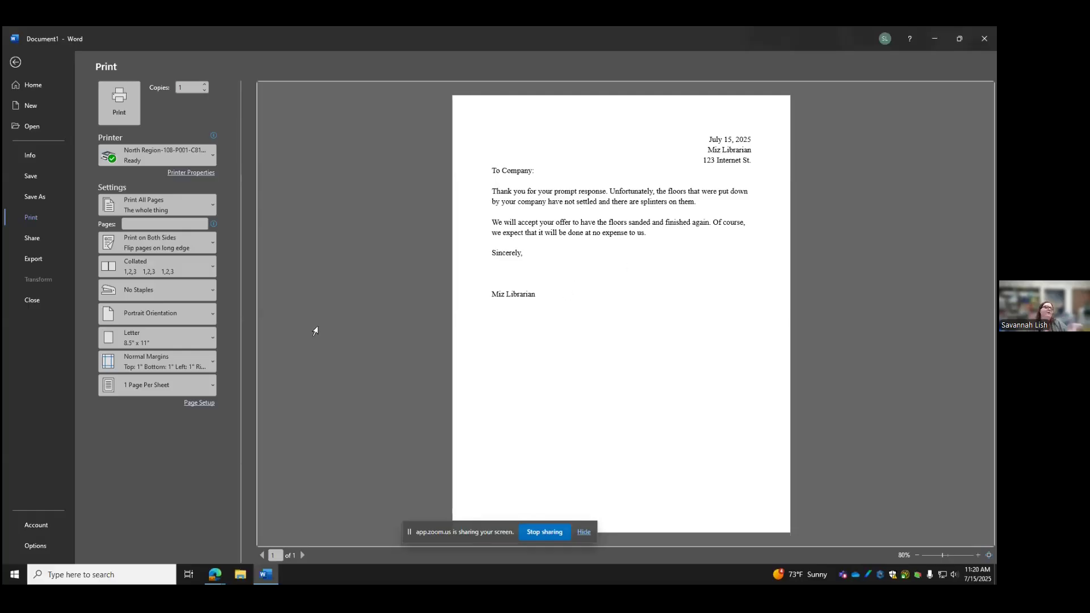
pyautogui.click(16, 63)
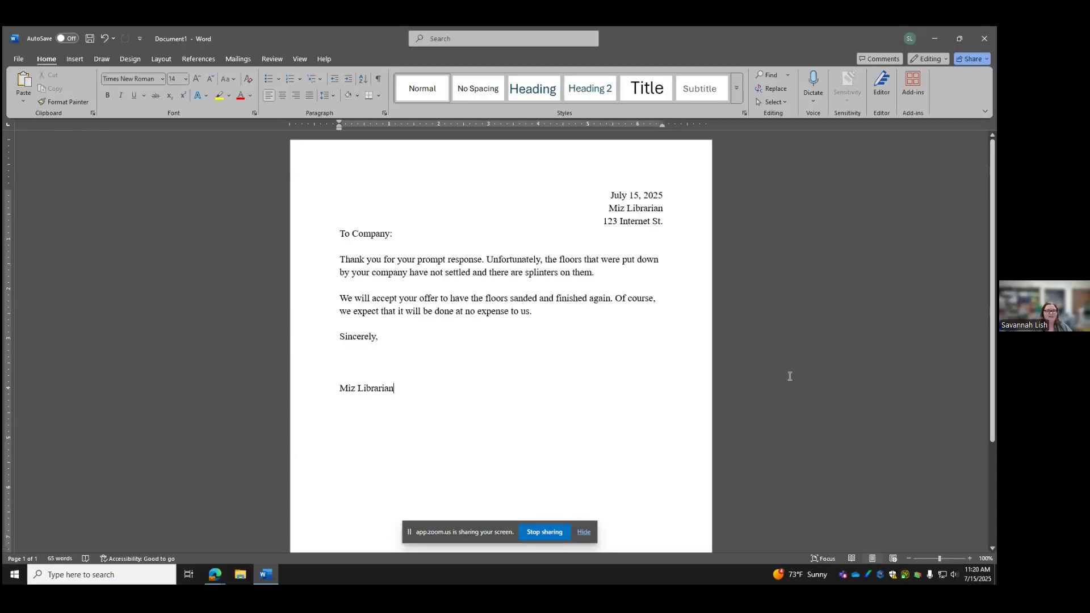
# Place the cursor below 'Sincerely,' and close the letter window to get the save prompt
pyautogui.click(448, 346)
pyautogui.click(988, 38)
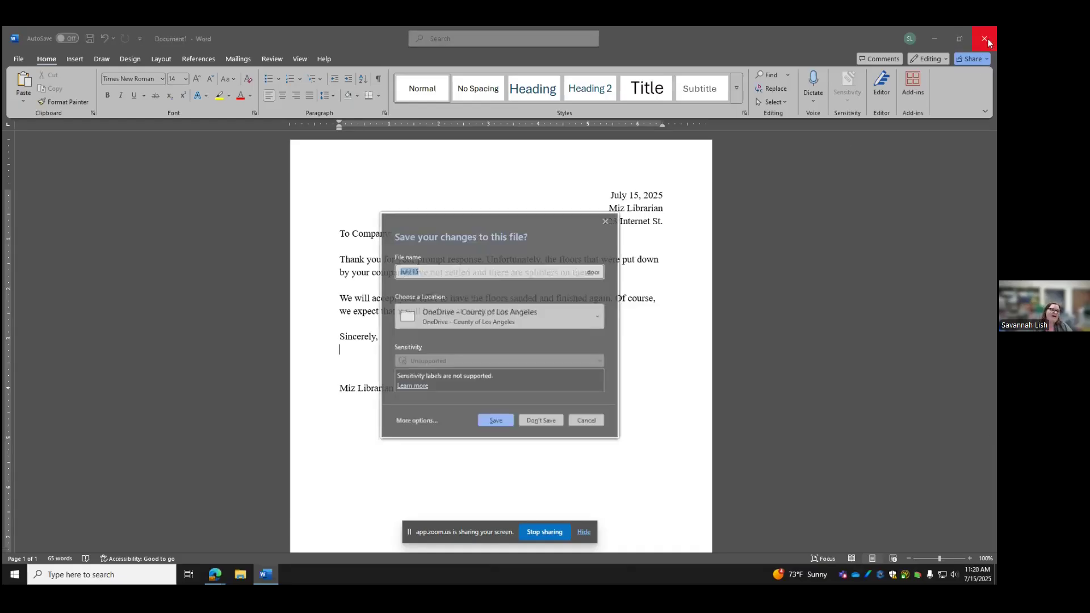
# Discard the letter with Don't Save and relaunch Word by searching 'word' from the taskbar
pyautogui.click(541, 420)
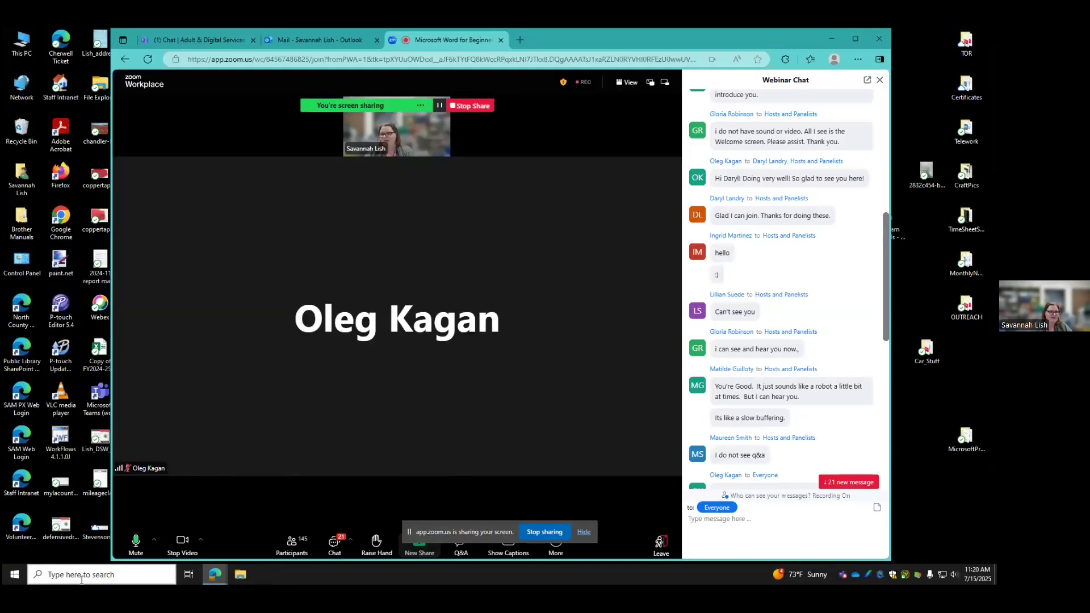
pyautogui.click(81, 575)
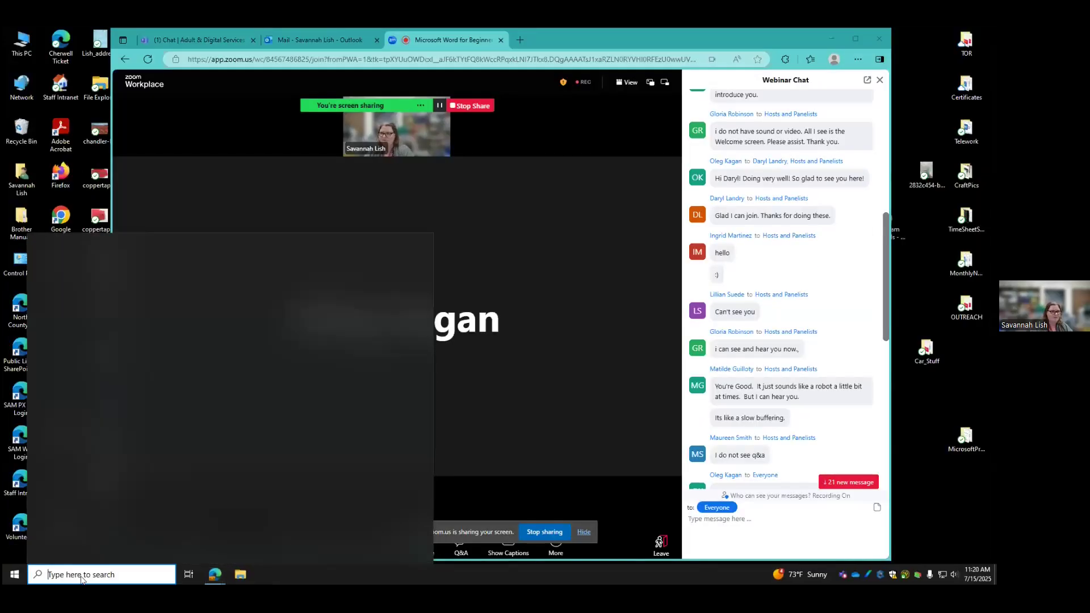
pyautogui.write('word')
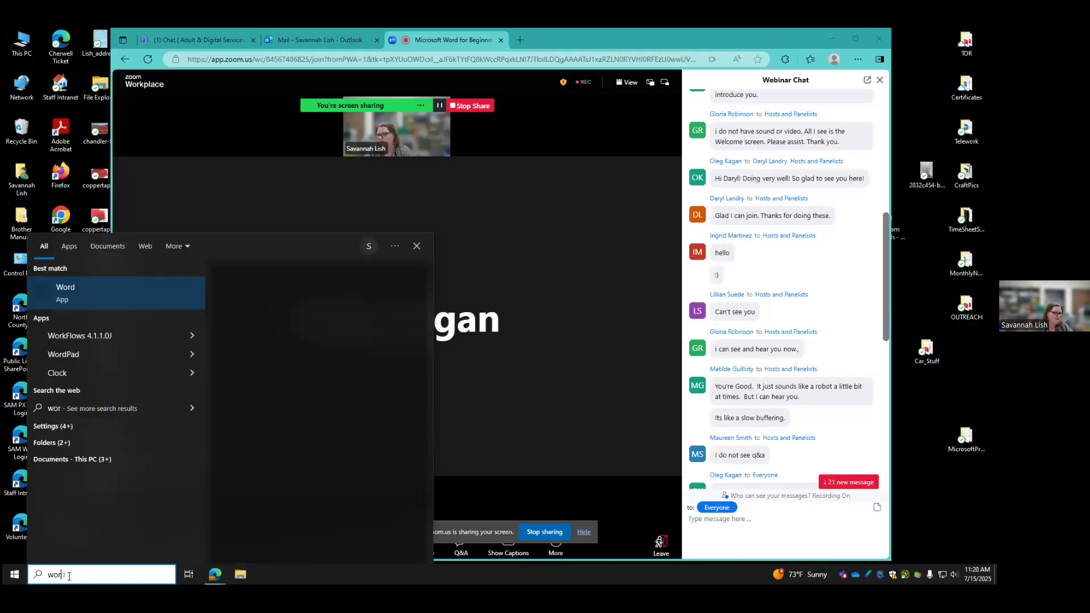
pyautogui.click(74, 295)
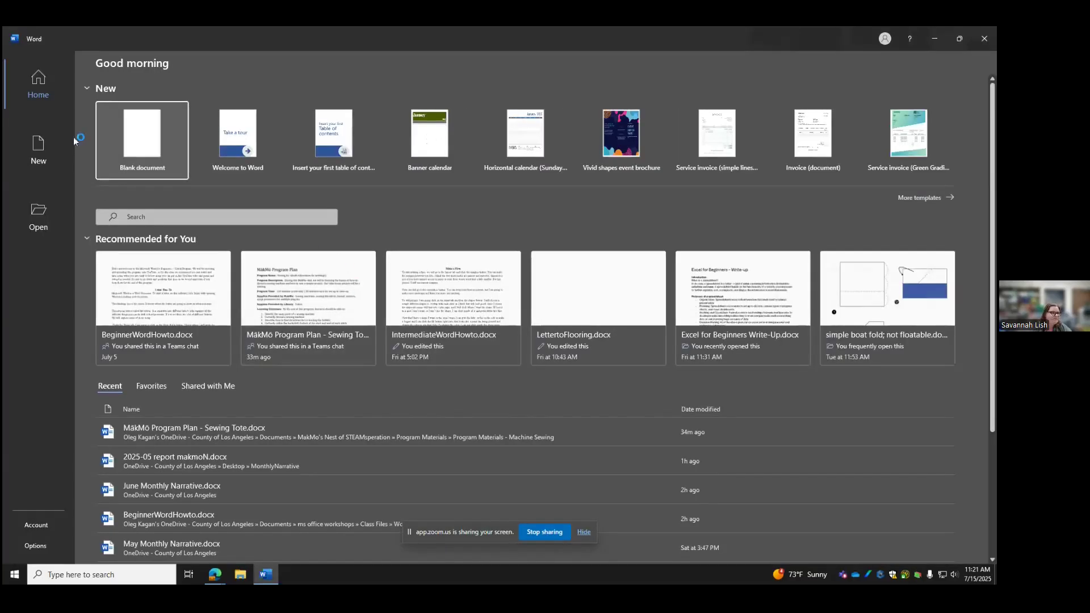
# Search the online templates for 'resum', then go back and create a Blank document
pyautogui.click(27, 151)
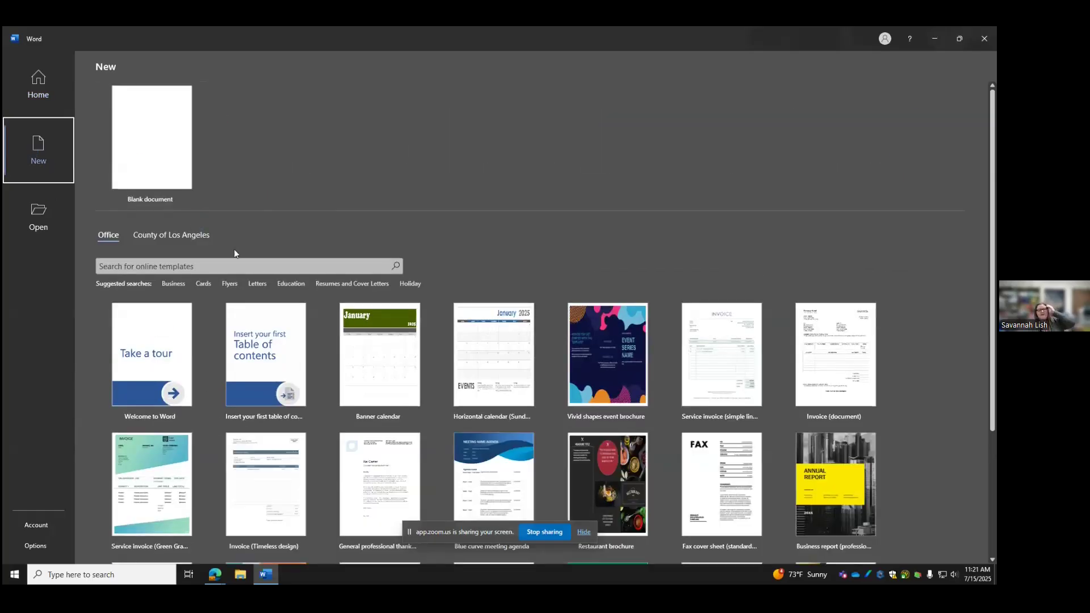
pyautogui.click(193, 269)
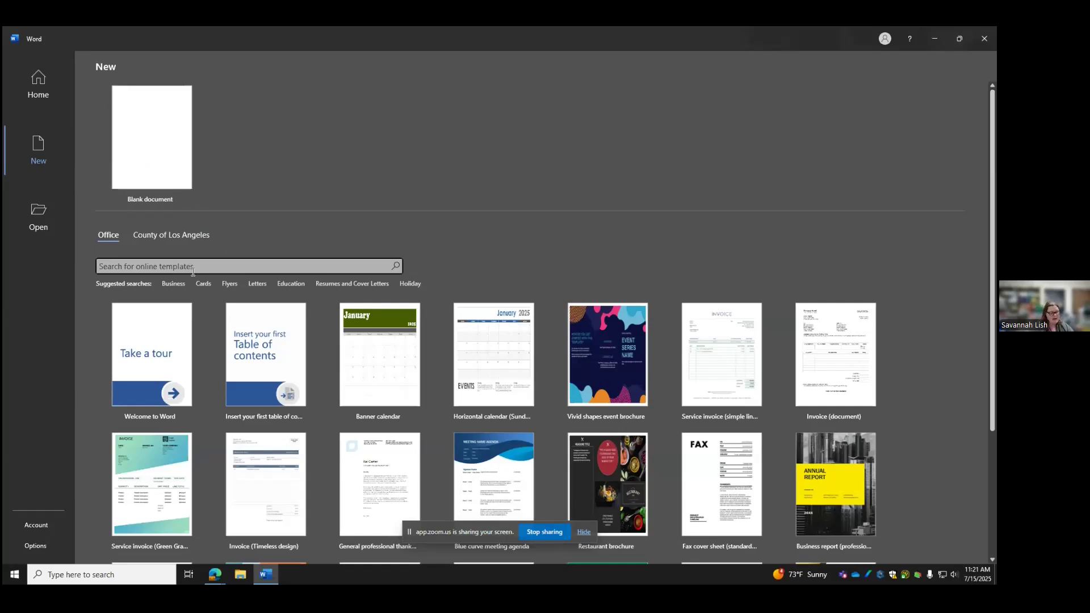
pyautogui.write('resume')
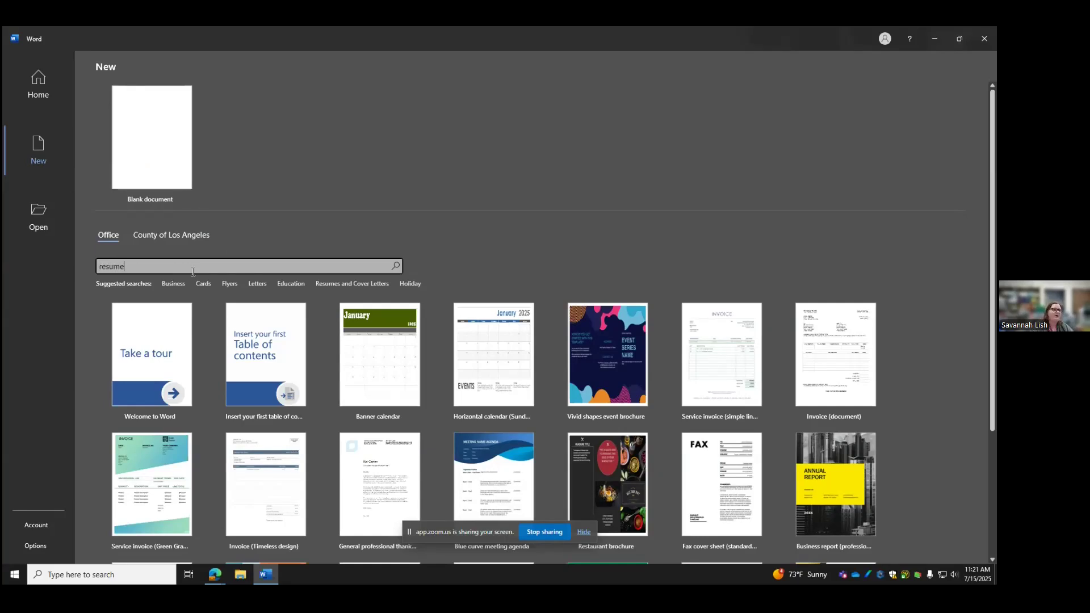
pyautogui.press('Return')
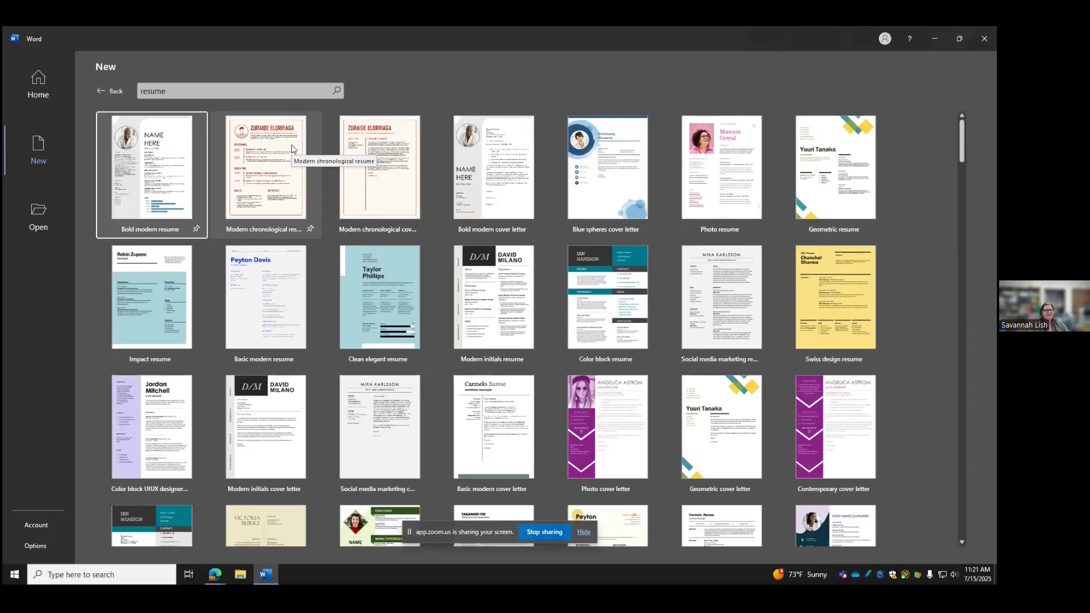
pyautogui.click(100, 93)
pyautogui.click(146, 157)
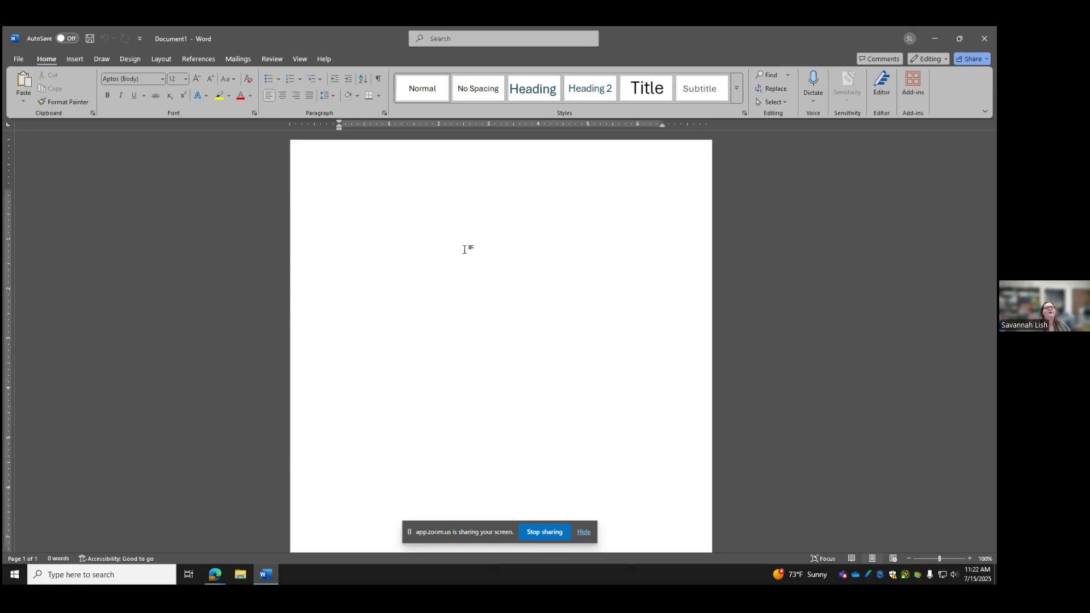
# Toggle the Ruler off and back on in the View tab, then switch to Insert
pyautogui.click(299, 59)
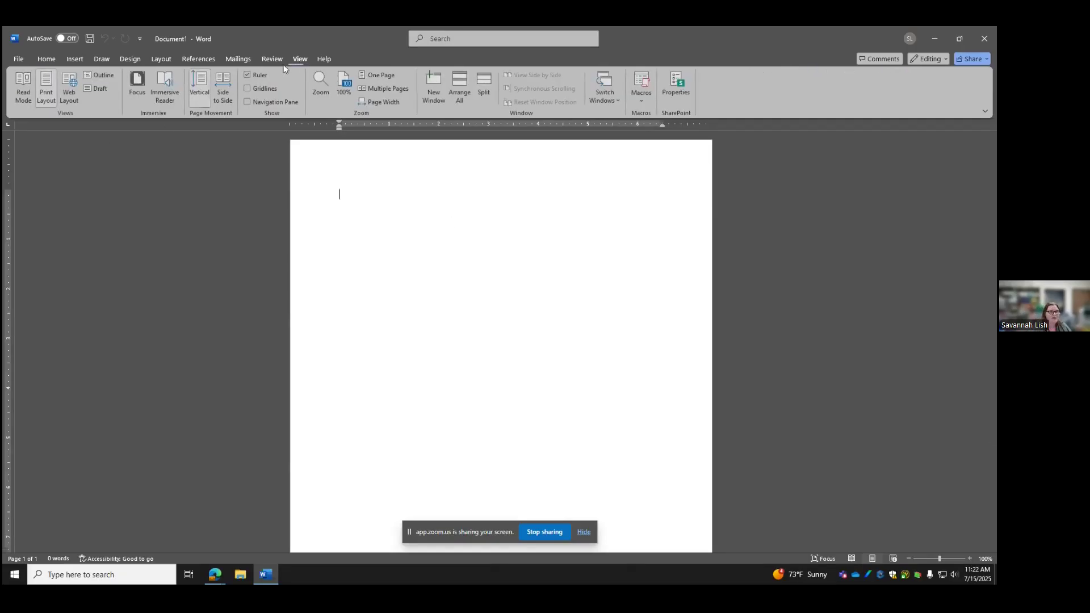
pyautogui.click(246, 74)
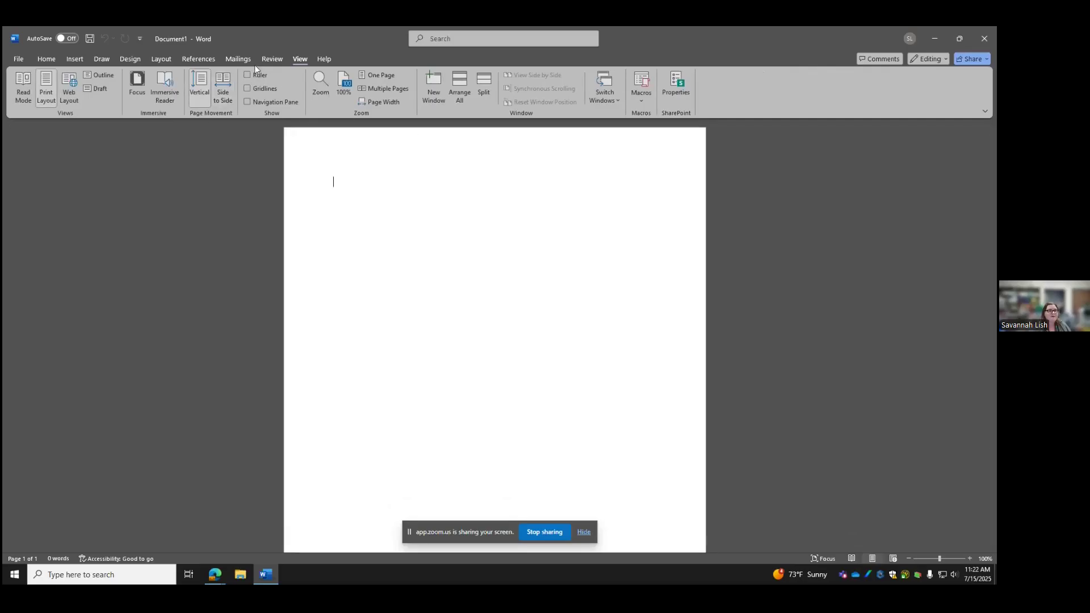
pyautogui.click(249, 78)
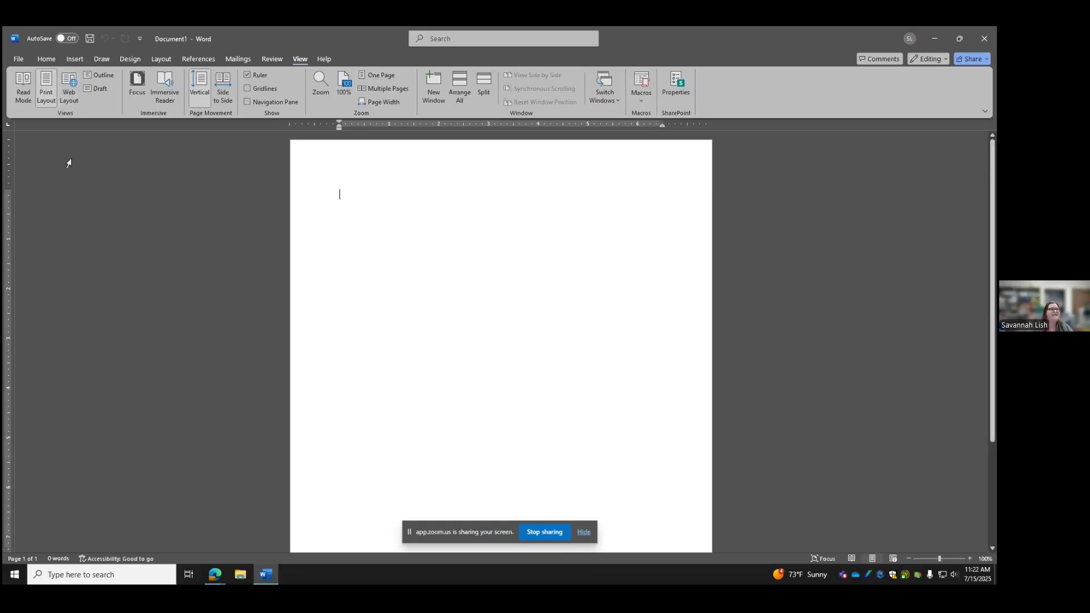
pyautogui.click(78, 60)
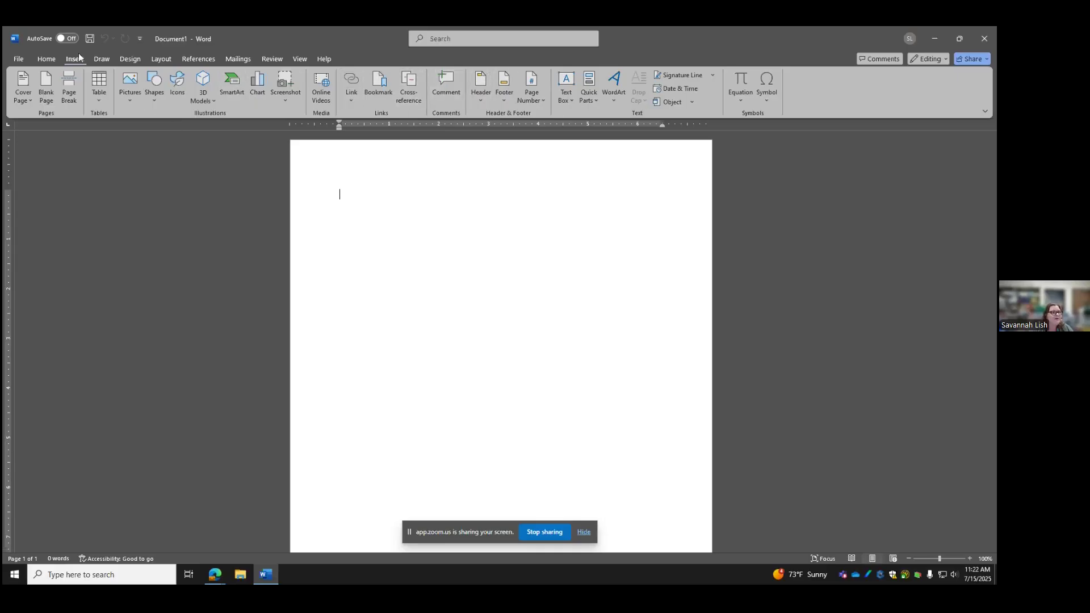
# Insert a Blank (Three Columns) header holding the e-mail address, the person's name and phone number
pyautogui.click(480, 100)
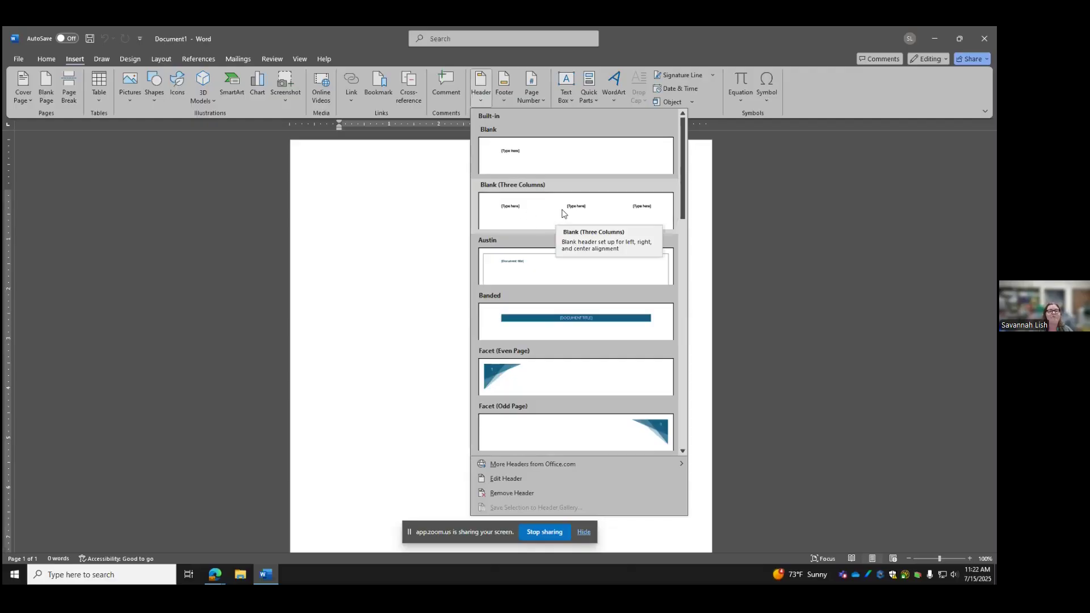
pyautogui.click(555, 213)
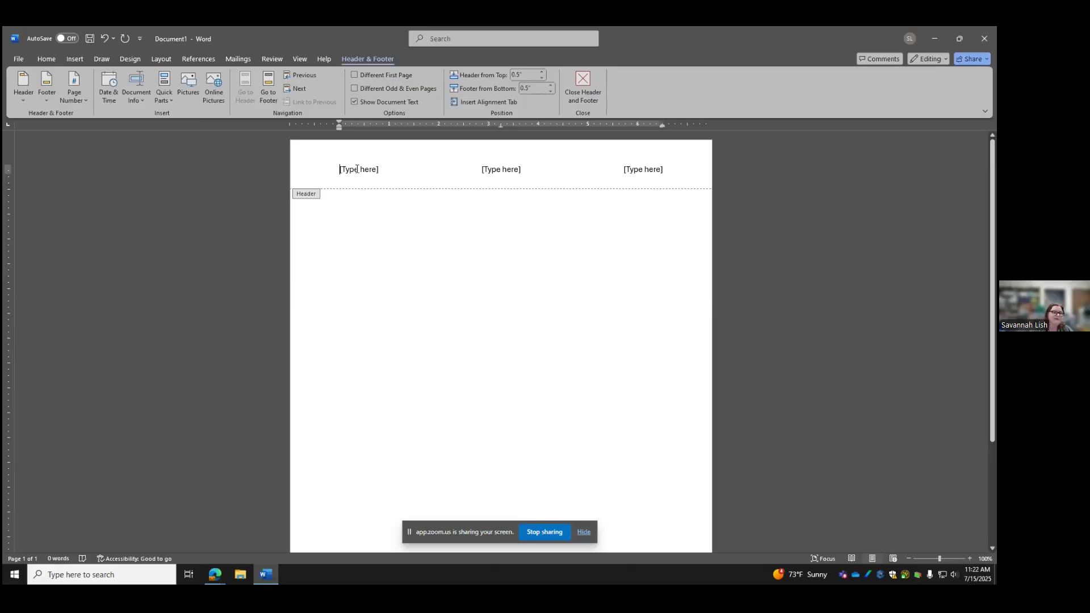
pyautogui.click(360, 169)
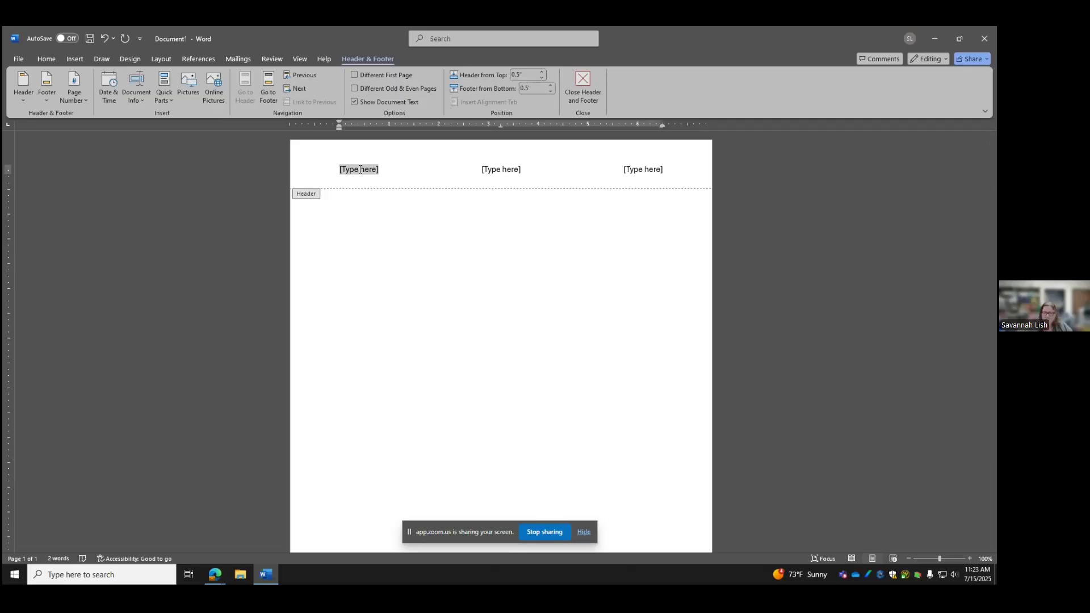
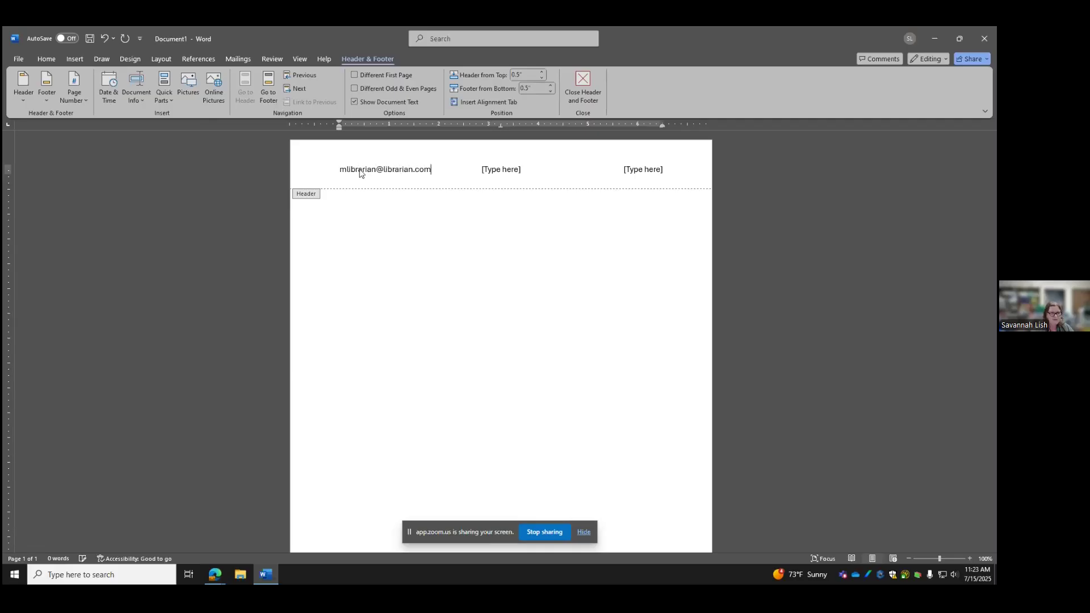
pyautogui.click(500, 169)
pyautogui.write('Miz Librarian')
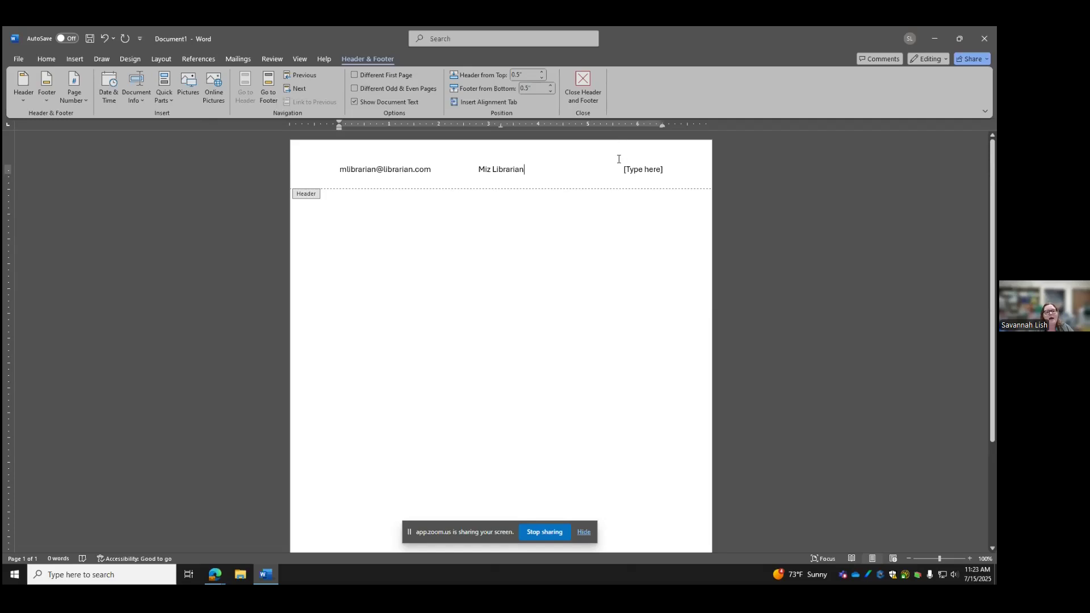
pyautogui.click(644, 169)
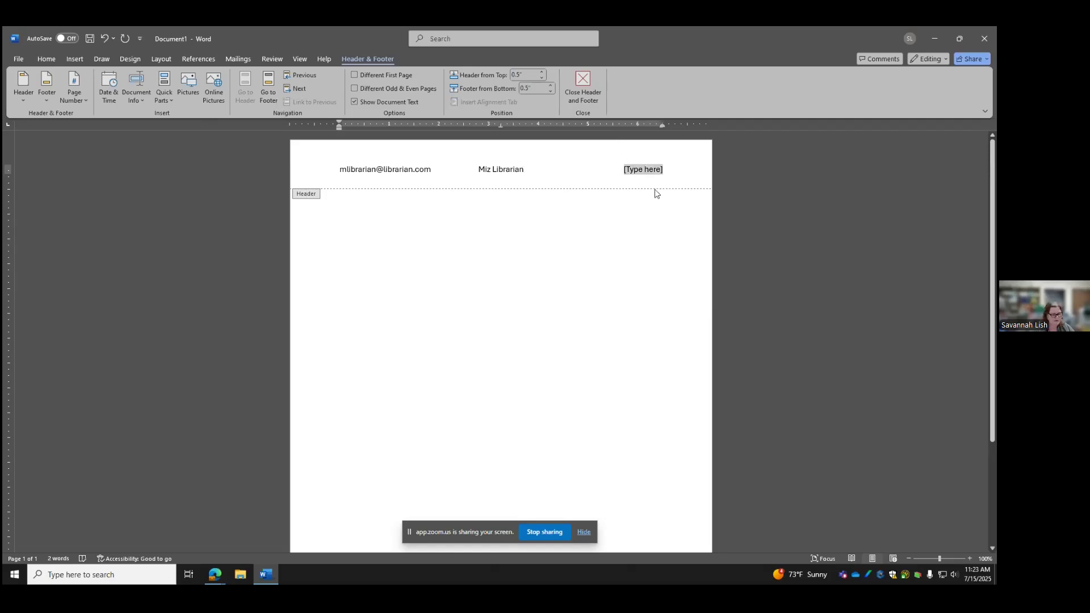
pyautogui.write('111-11')
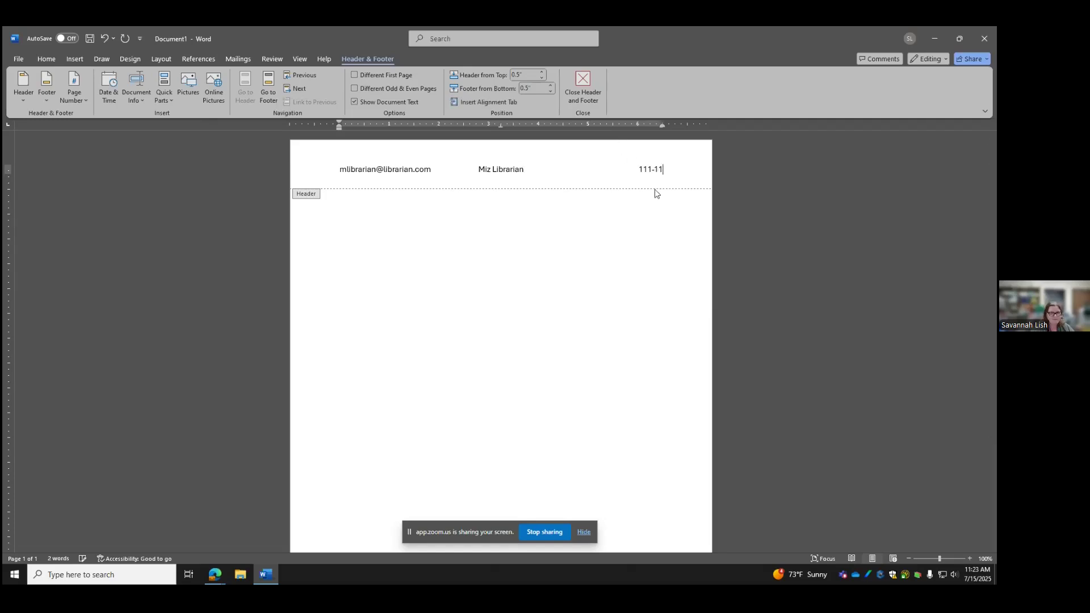
pyautogui.write('1-1111')
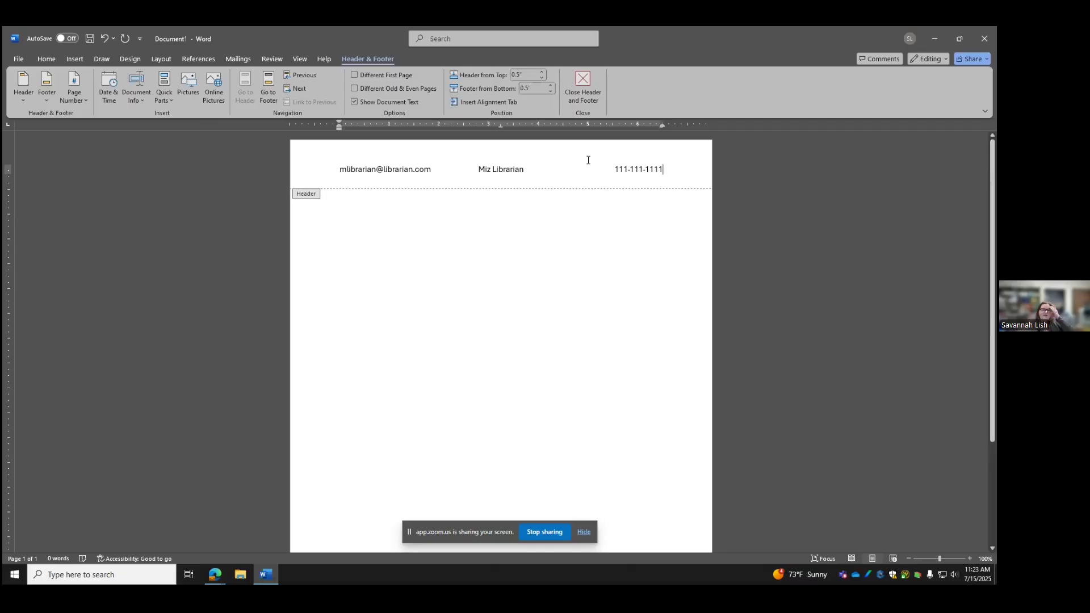
pyautogui.click(47, 59)
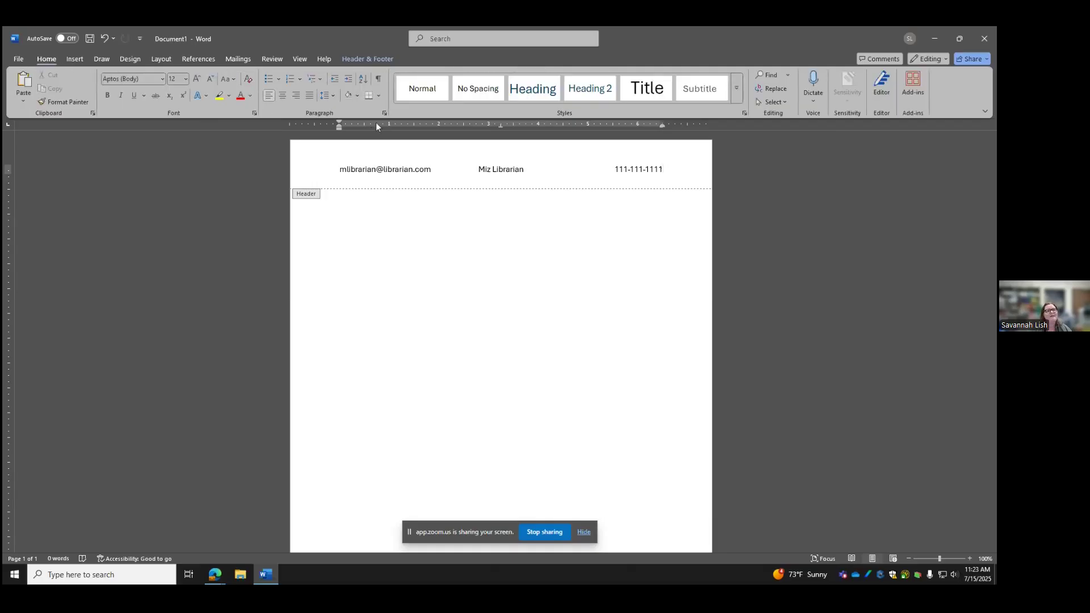
# Format the entire header line as Times New Roman, size 14
pyautogui.moveTo(672, 169); pyautogui.dragTo(338, 152)
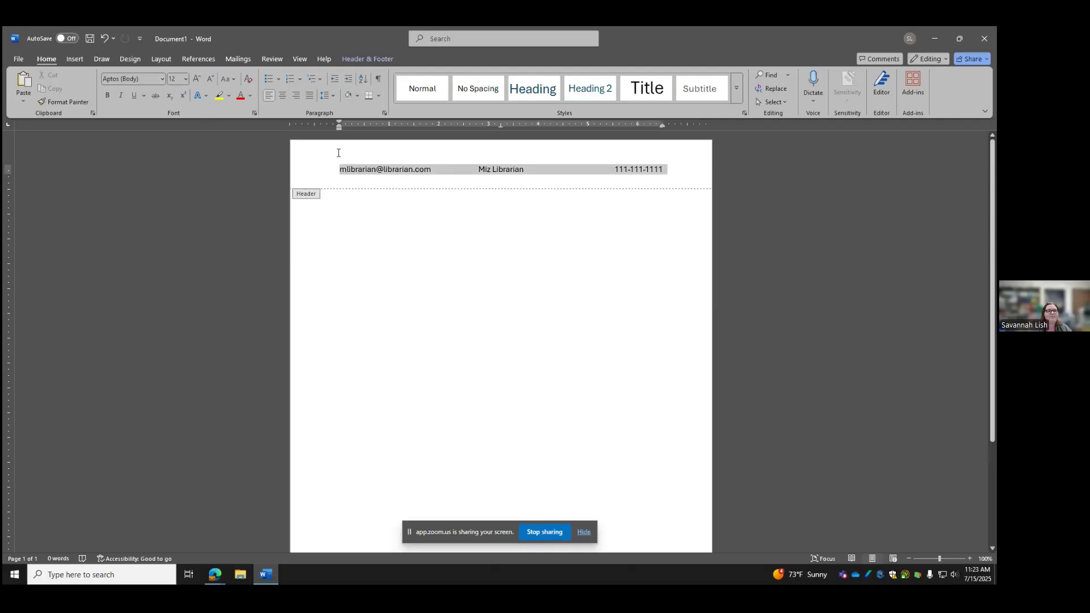
pyautogui.click(162, 79)
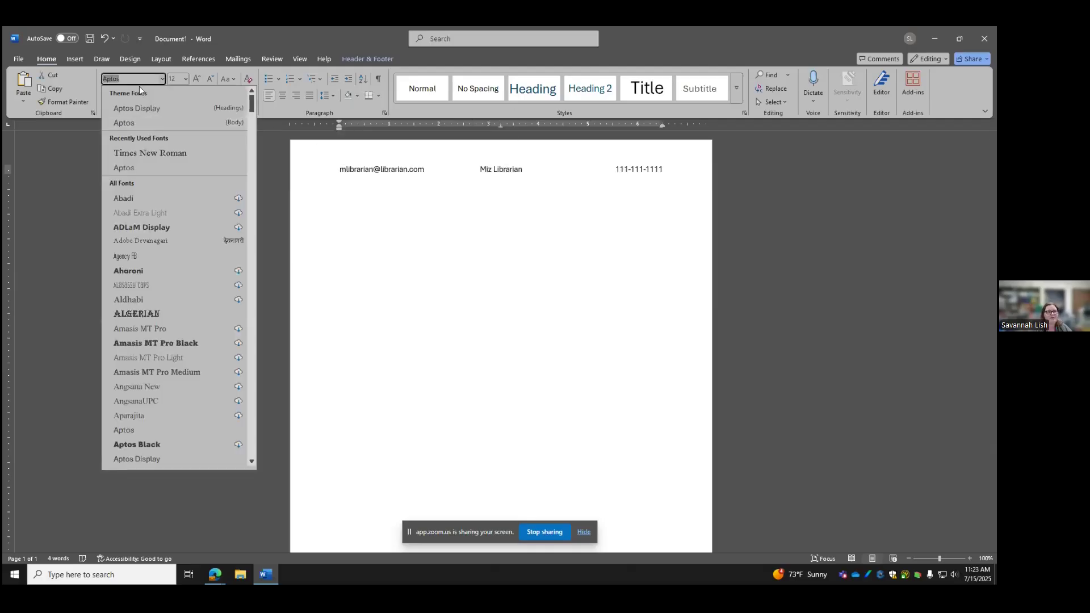
pyautogui.click(143, 152)
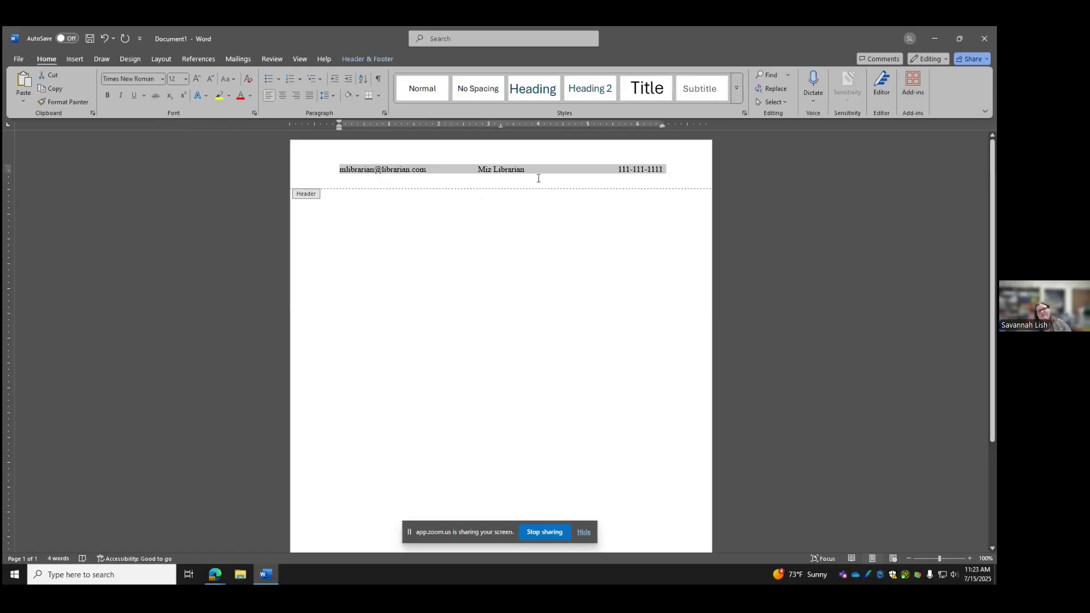
pyautogui.click(185, 79)
pyautogui.click(182, 151)
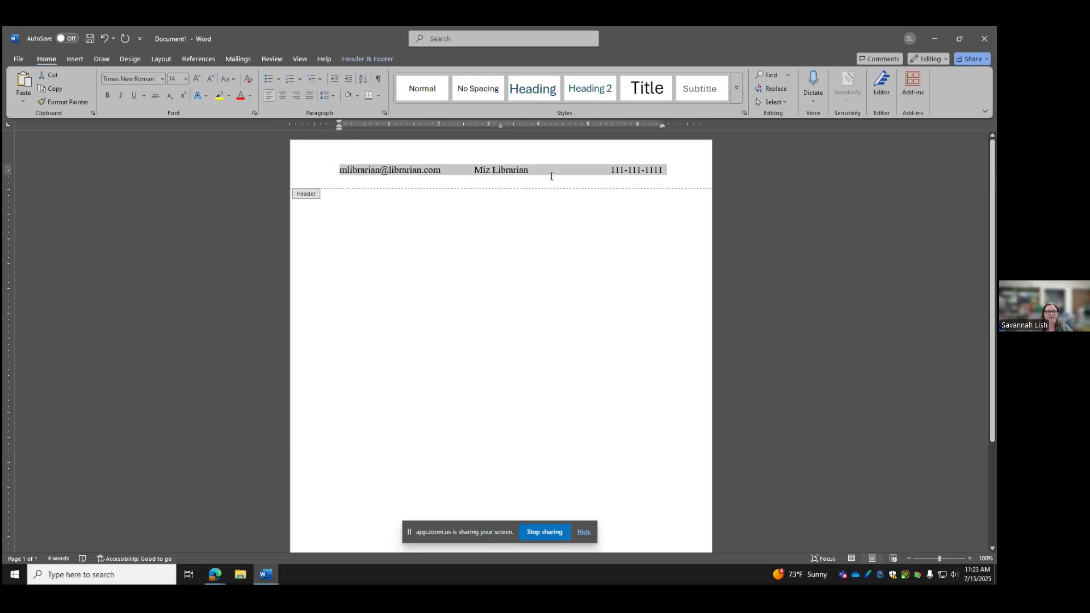
pyautogui.click(630, 175)
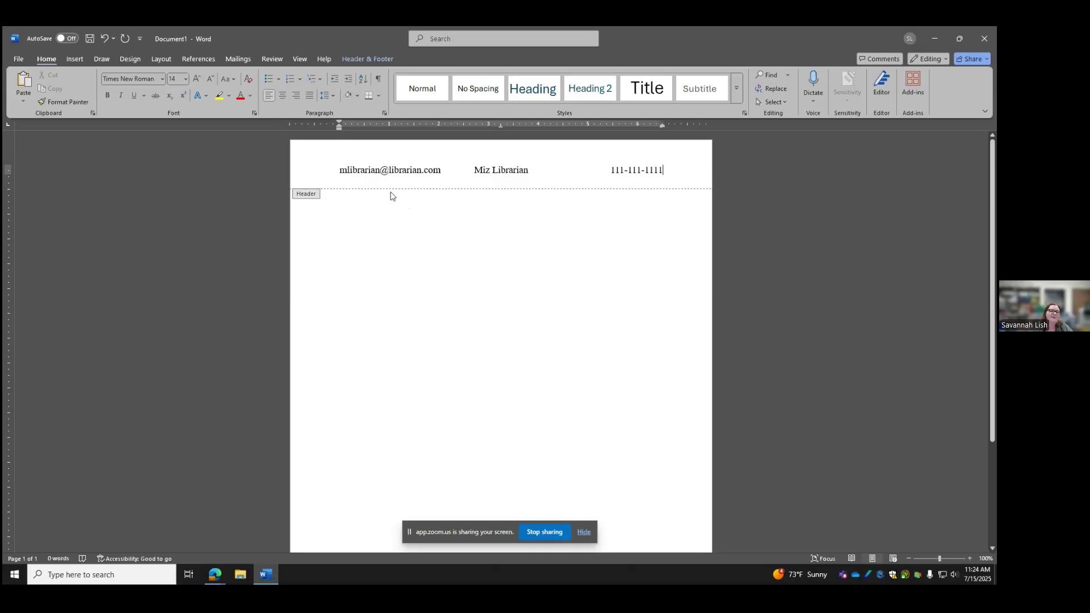
# Exit the header, reopen it briefly, and close it again to return to the body
pyautogui.doubleClick(412, 227)
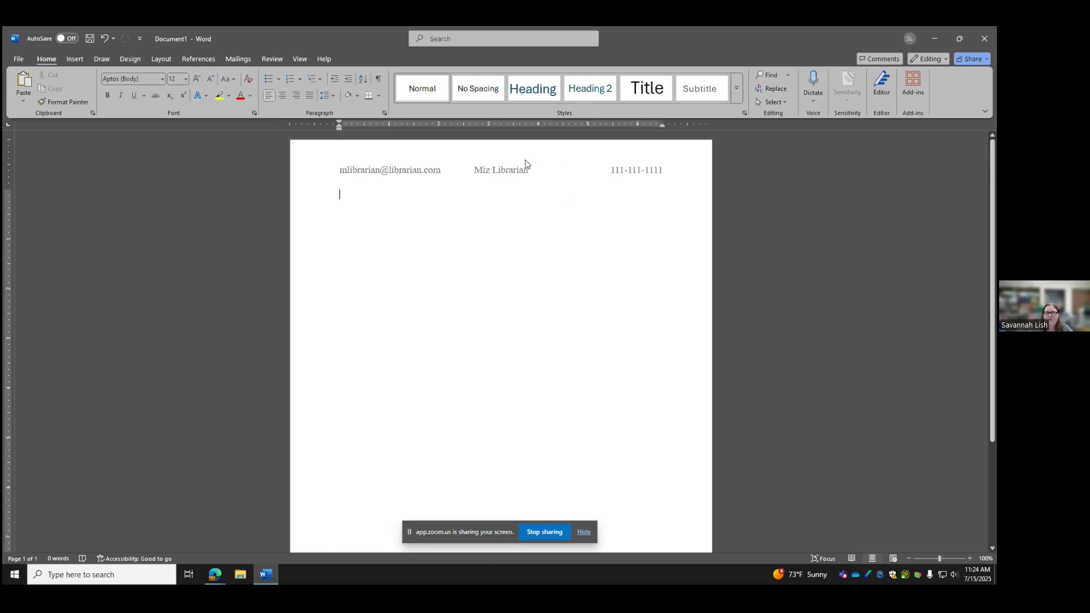
pyautogui.doubleClick(569, 165)
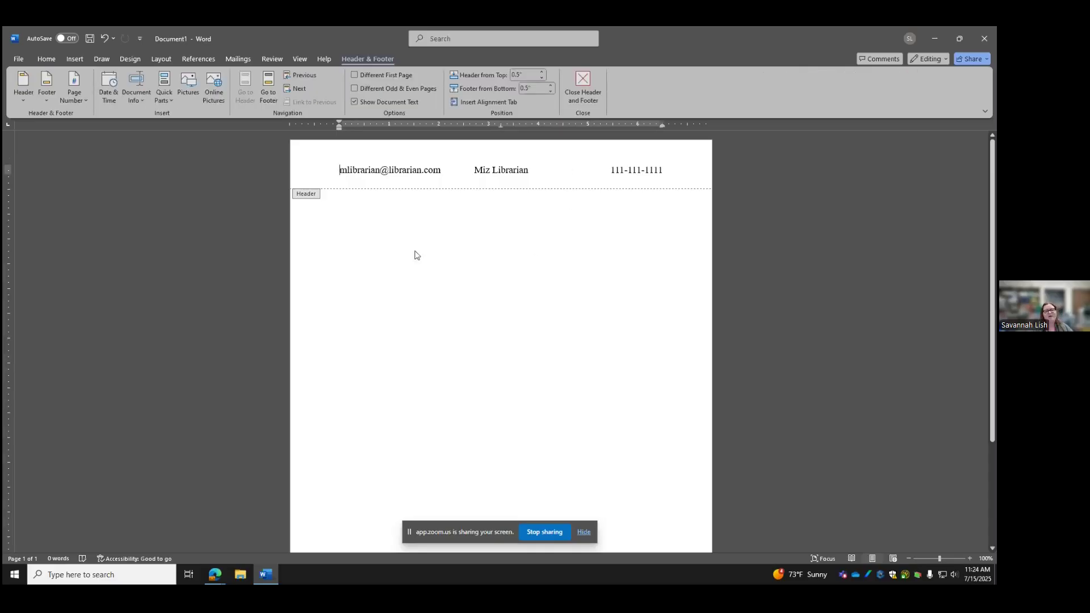
pyautogui.doubleClick(360, 232)
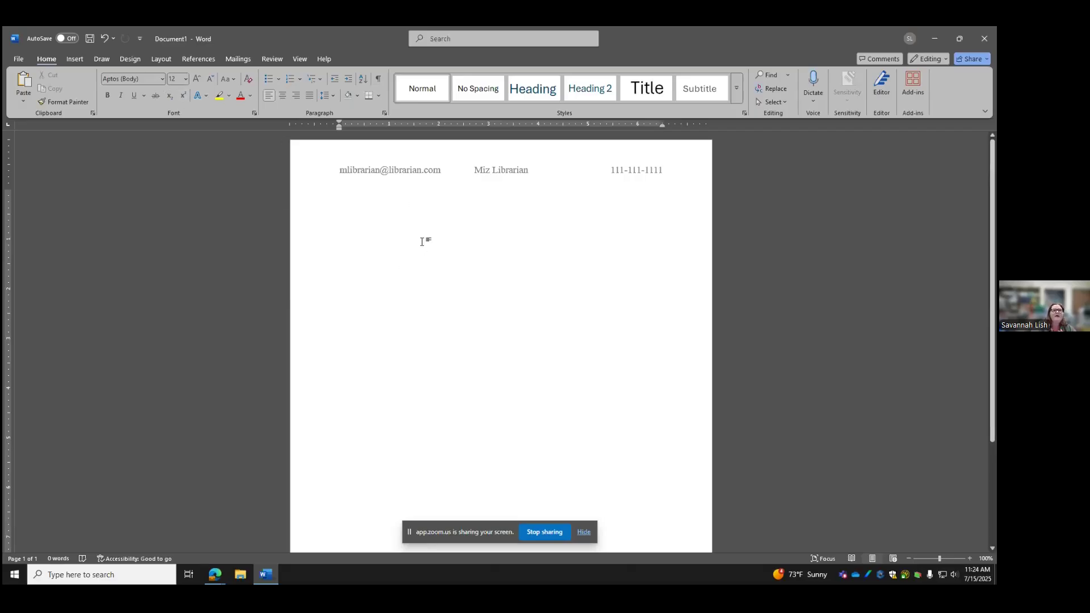
# Type a centred, bold, 16 pt Times New Roman 'Education' heading on the first body line
pyautogui.click(283, 96)
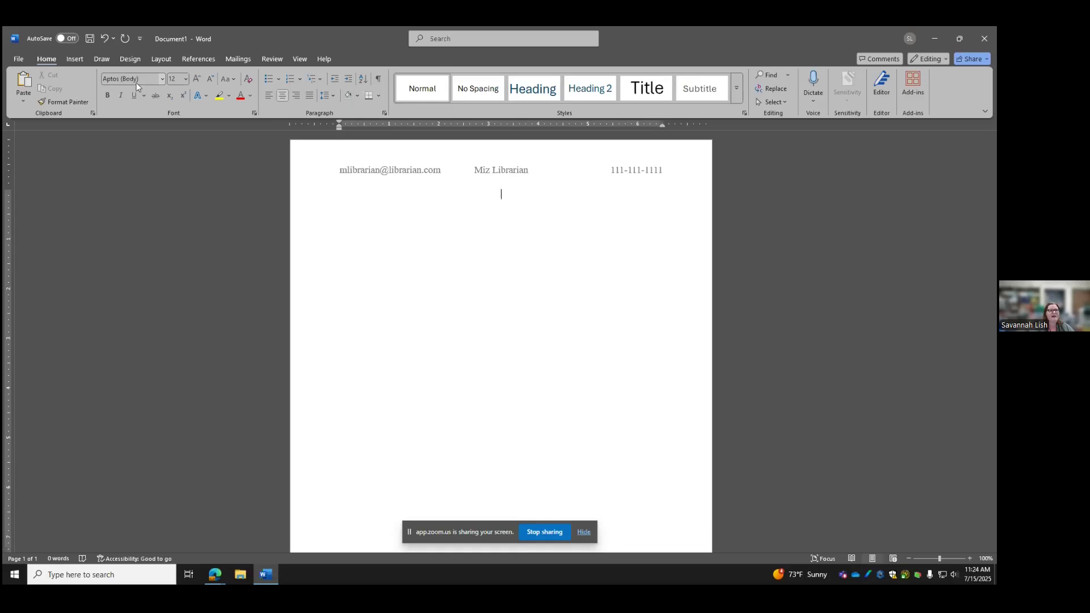
pyautogui.click(163, 79)
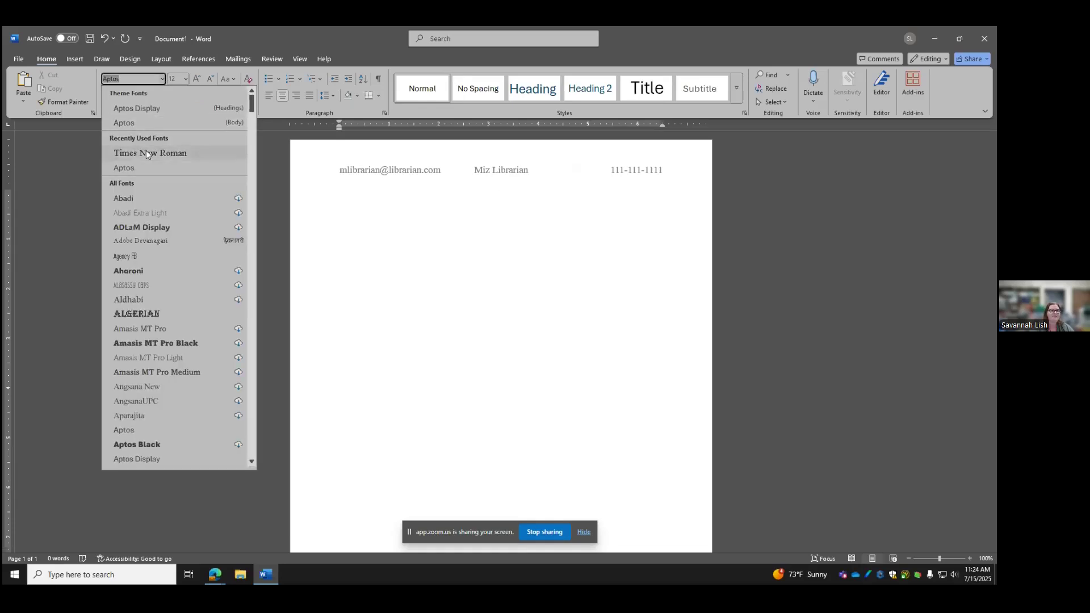
pyautogui.click(145, 151)
pyautogui.click(186, 78)
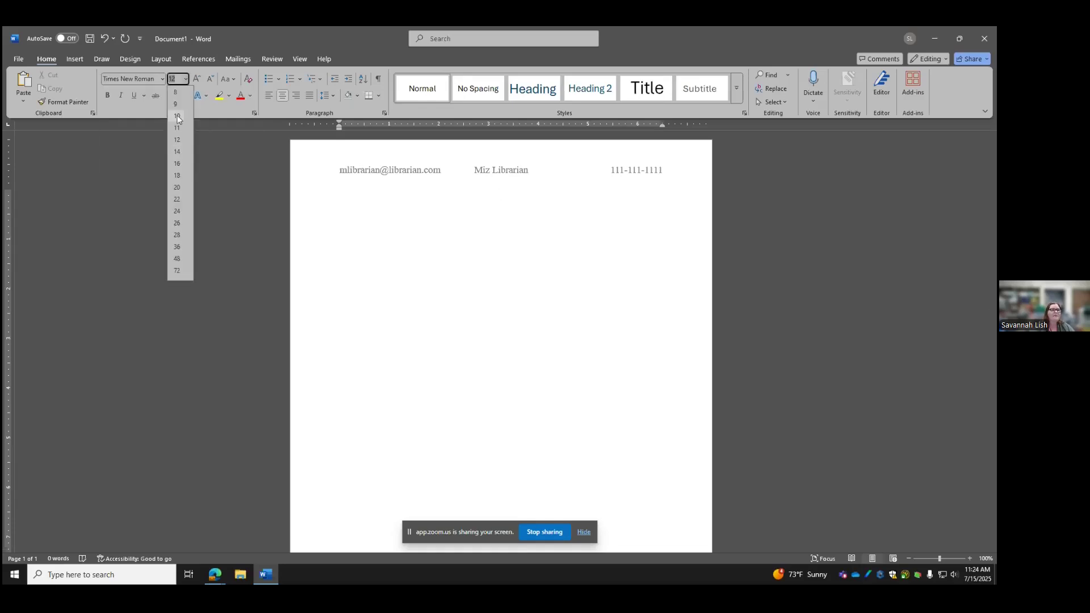
pyautogui.click(180, 155)
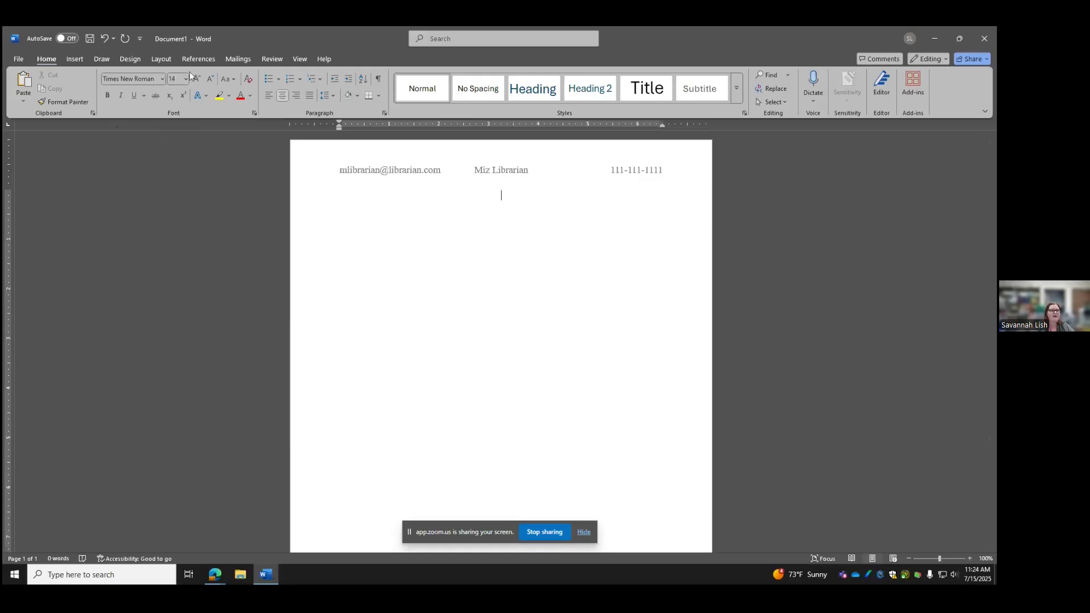
pyautogui.click(185, 79)
pyautogui.click(173, 162)
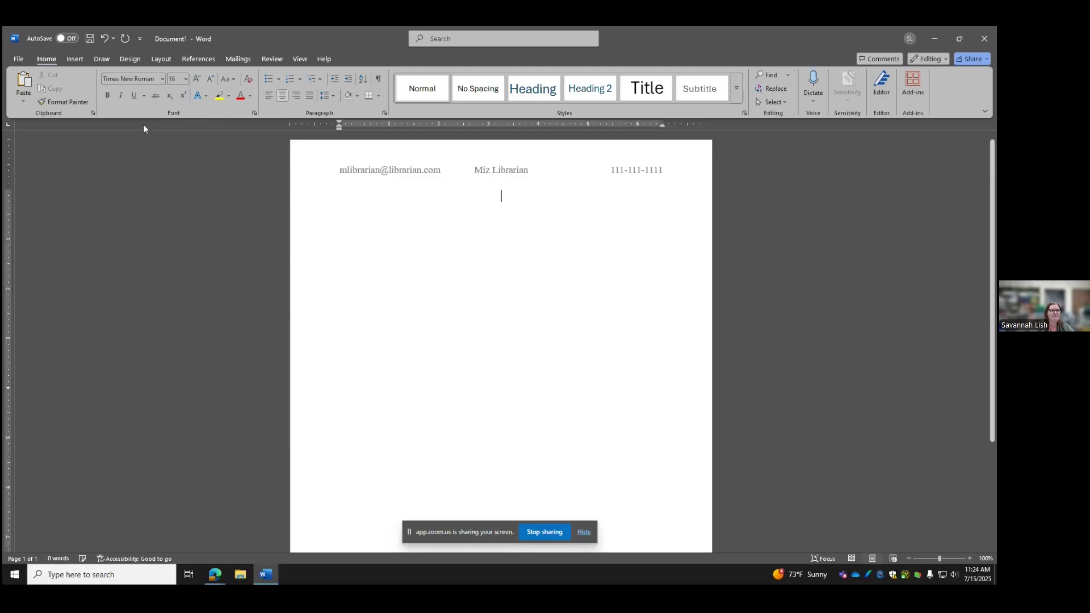
pyautogui.click(107, 95)
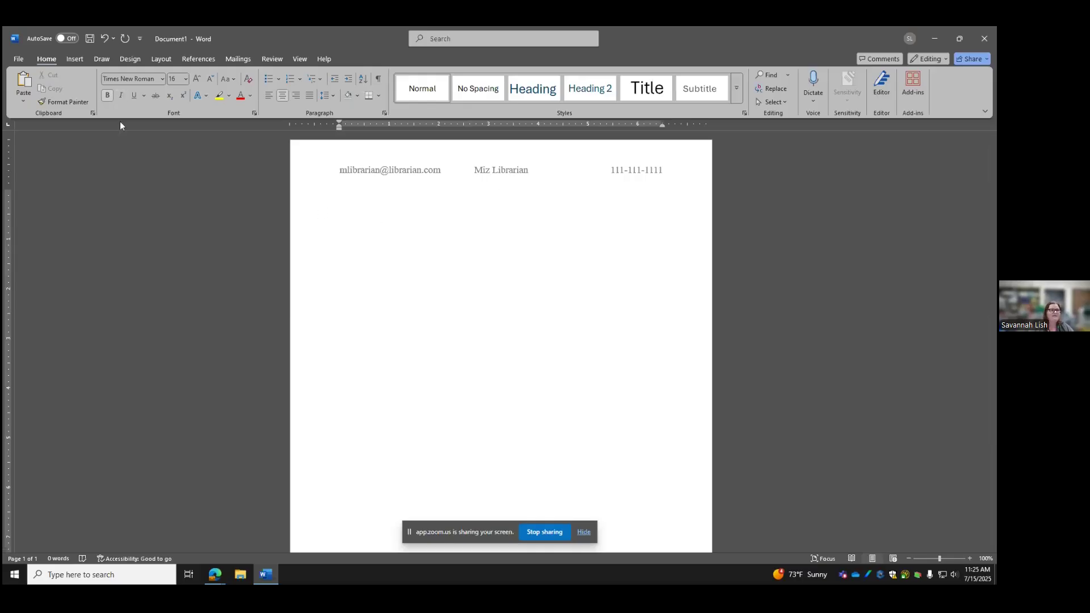
pyautogui.click(111, 94)
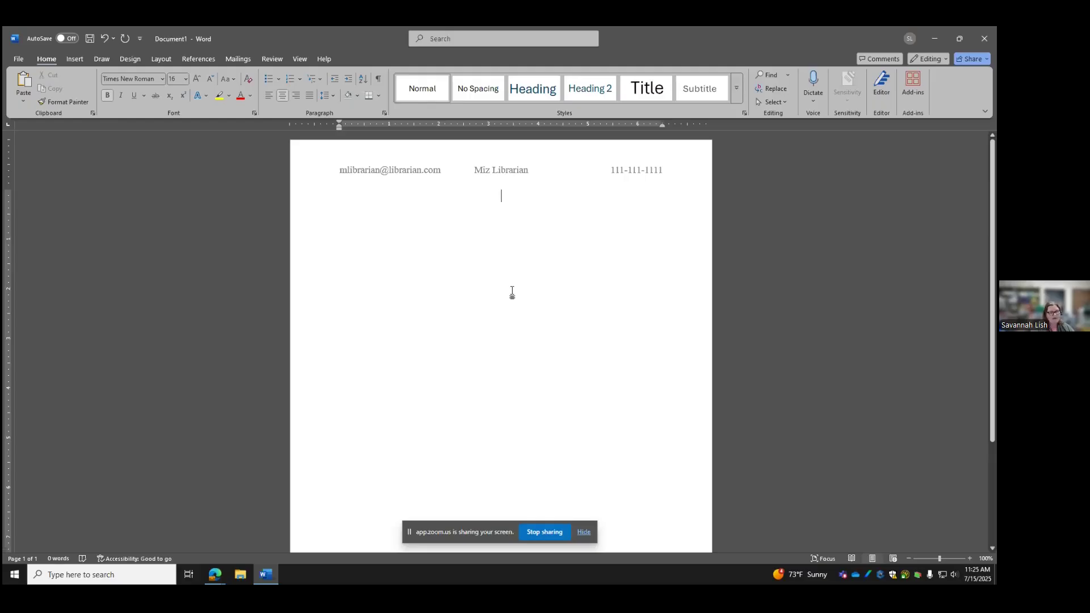
pyautogui.write('Education')
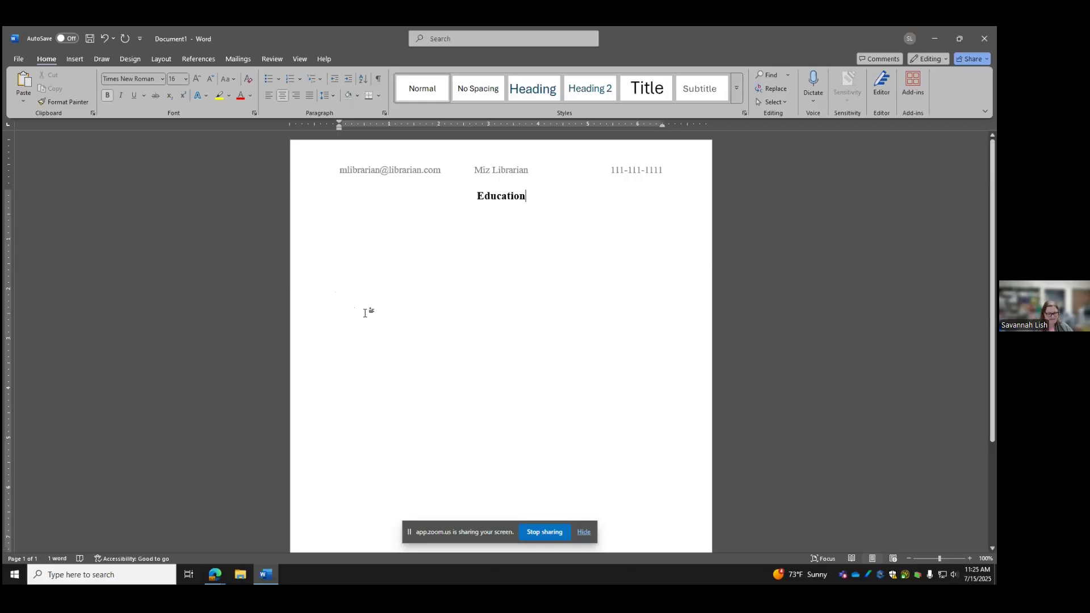
# Below Education, type a plain 14 pt left-aligned 'University of University' line with '2021-2025'
pyautogui.press('Return')
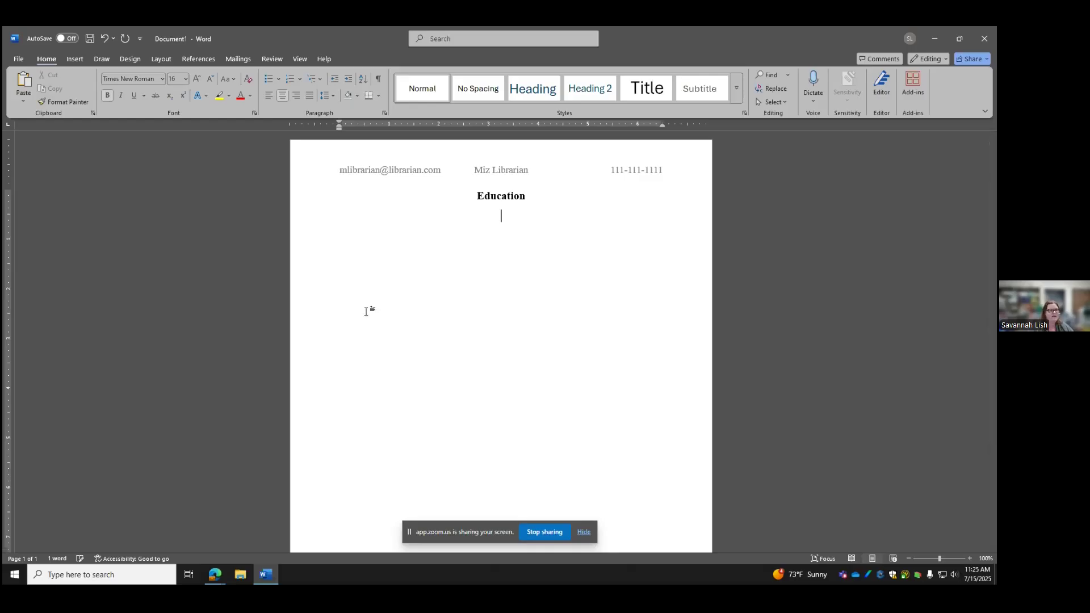
pyautogui.click(107, 96)
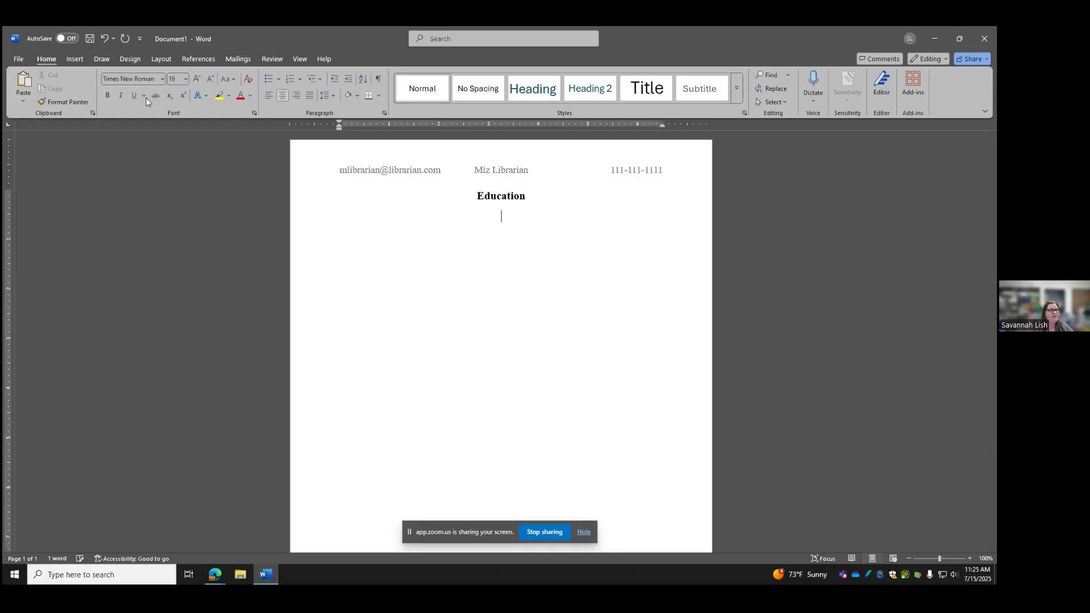
pyautogui.click(185, 79)
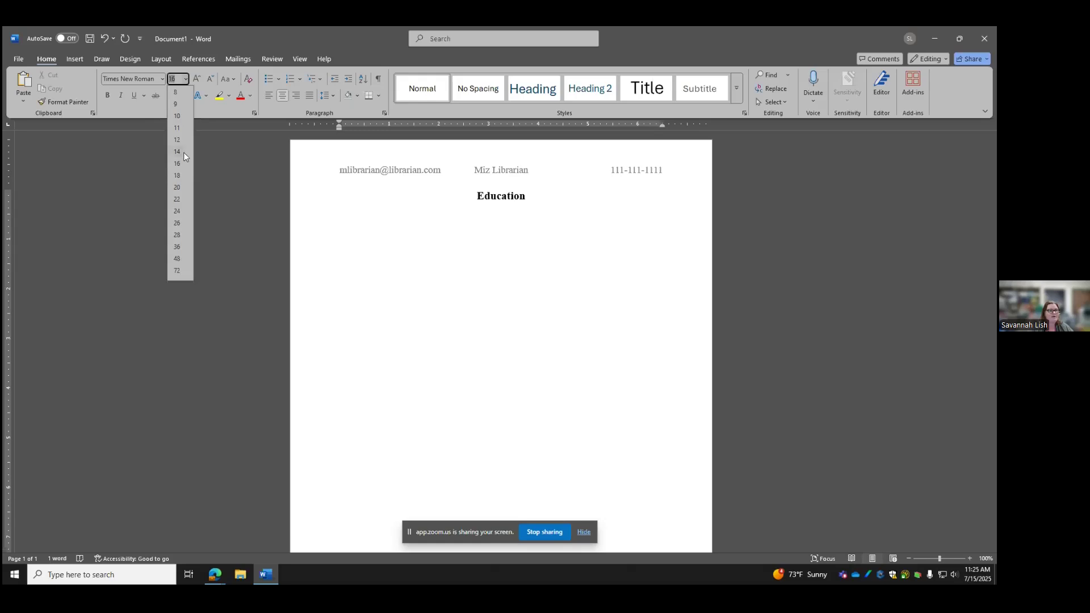
pyautogui.click(178, 170)
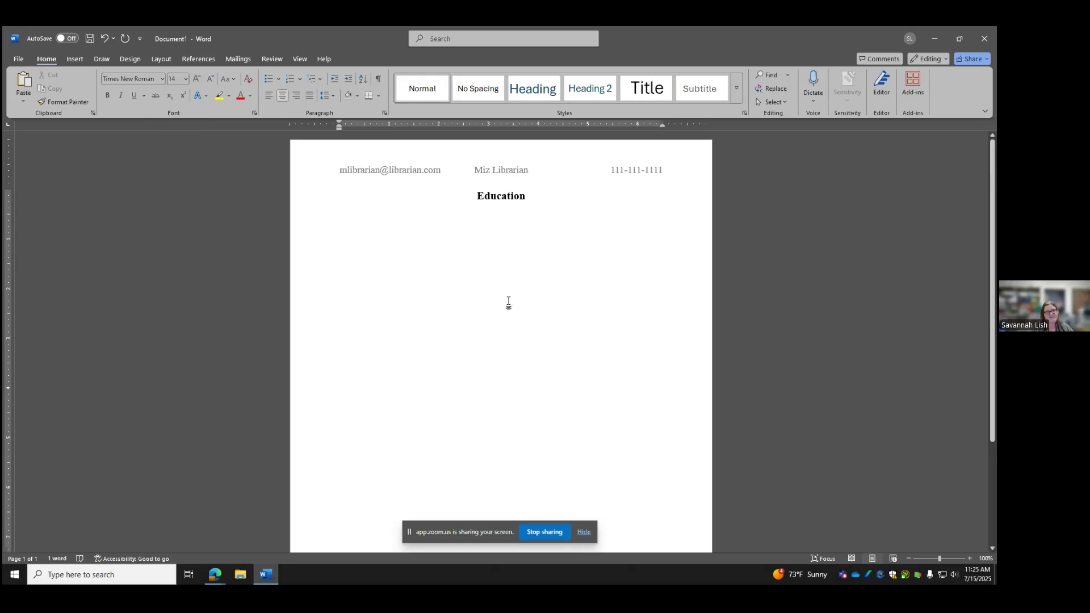
pyautogui.click(269, 96)
pyautogui.write('U')
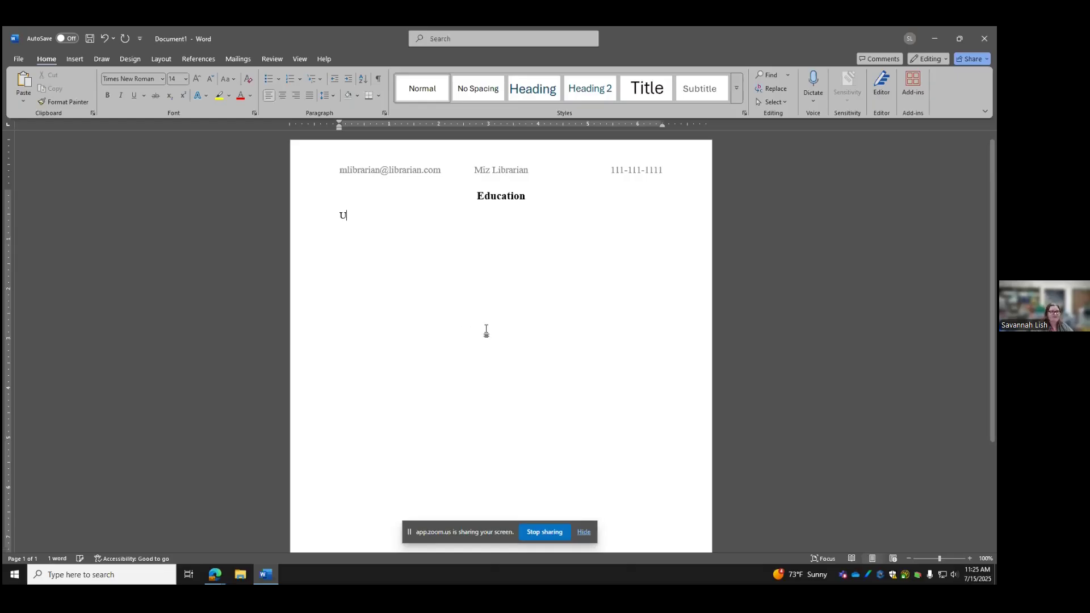
pyautogui.write('niver')
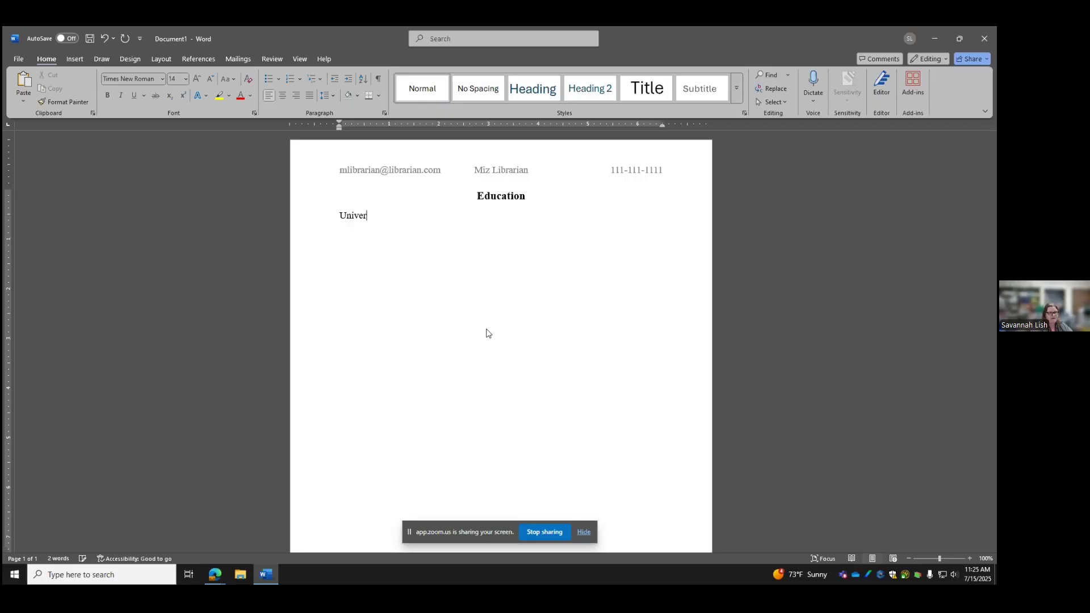
pyautogui.write('sity of University')
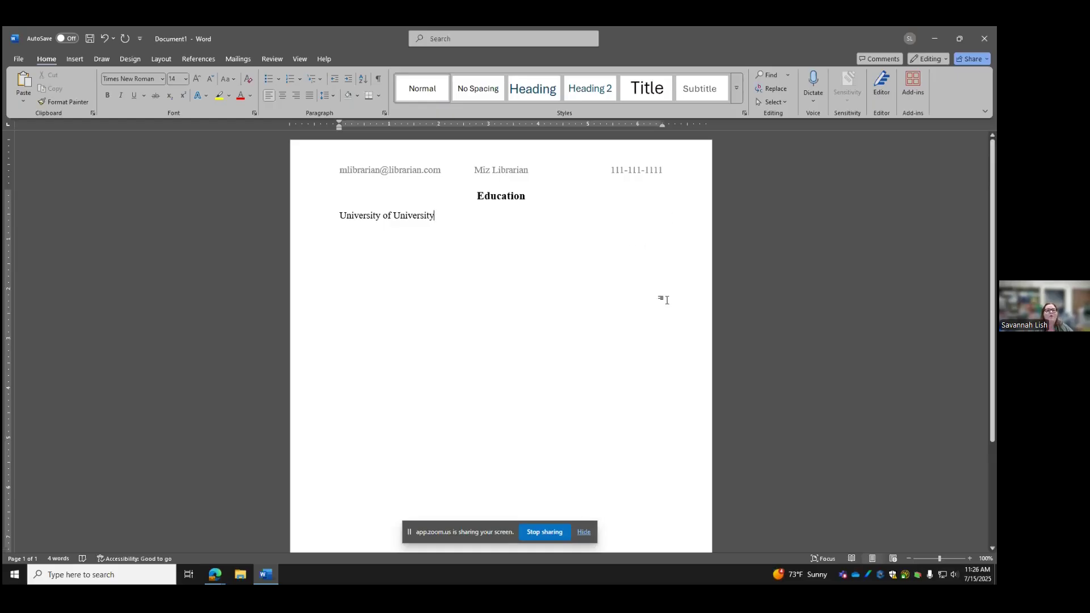
pyautogui.click(296, 96)
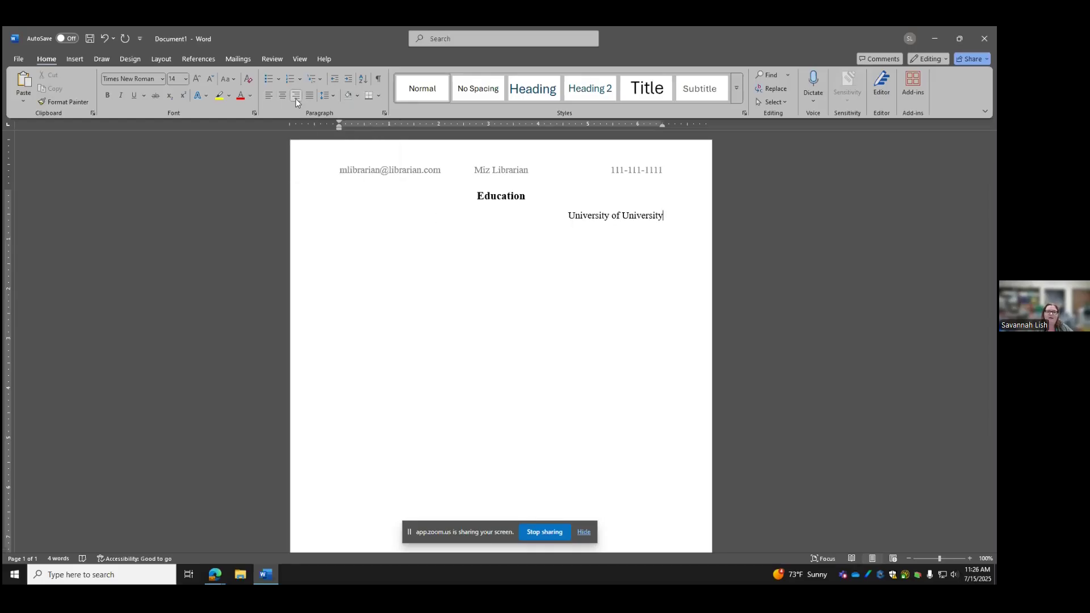
pyautogui.click(269, 97)
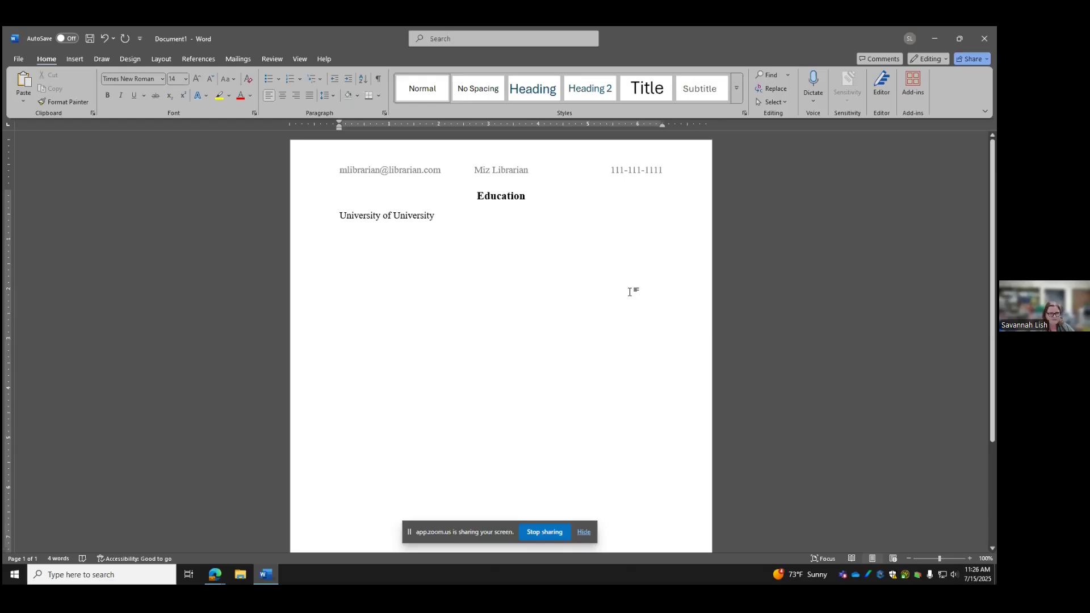
pyautogui.write('2021-')
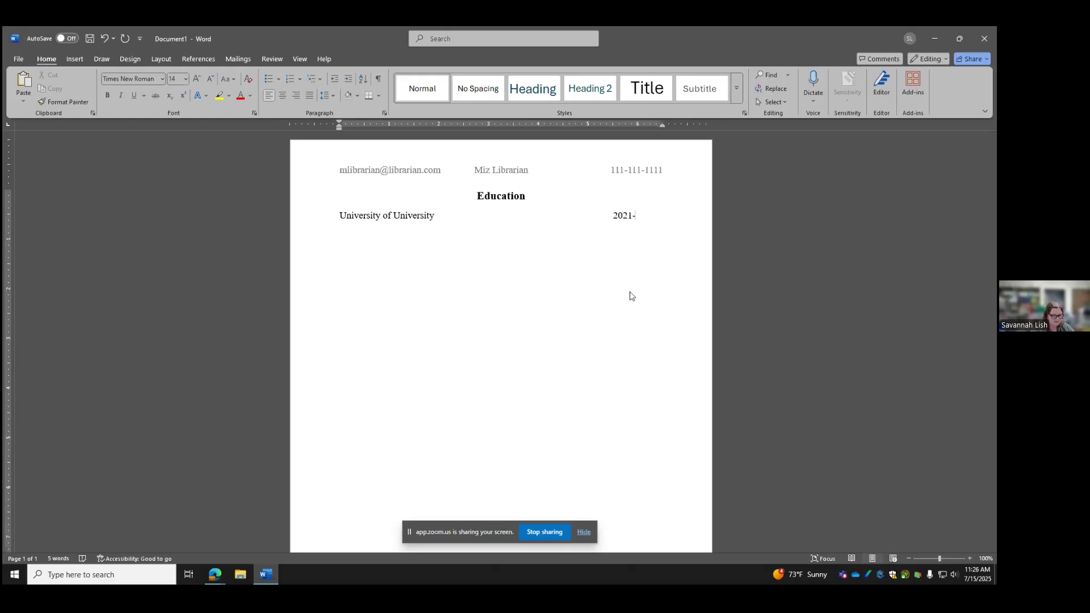
pyautogui.write('2025')
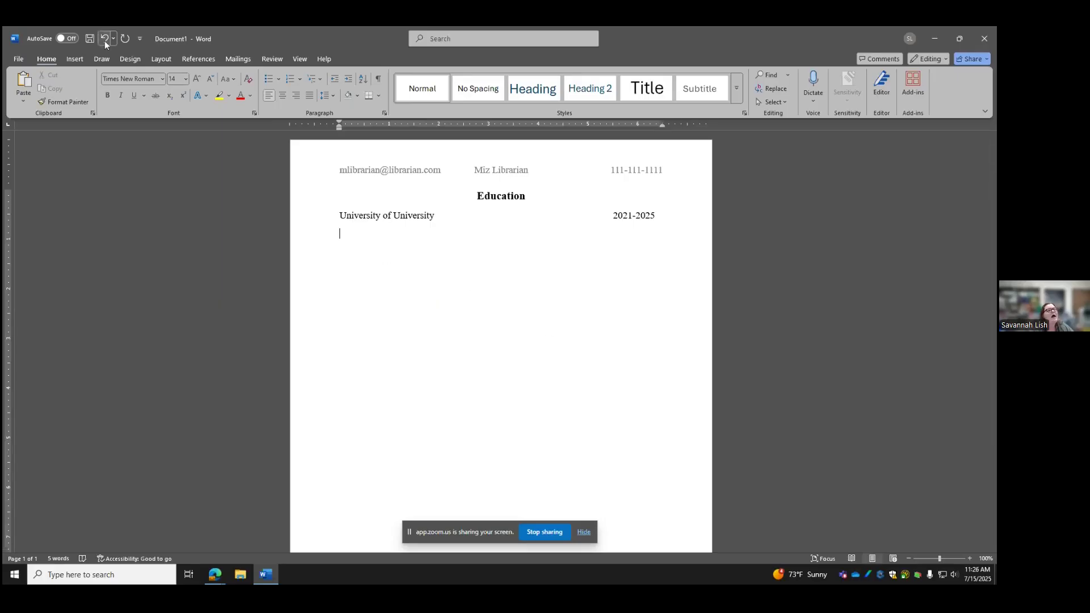
# Type the italic degree line 'Masters of Fun' beneath the University of University entry
pyautogui.click(121, 96)
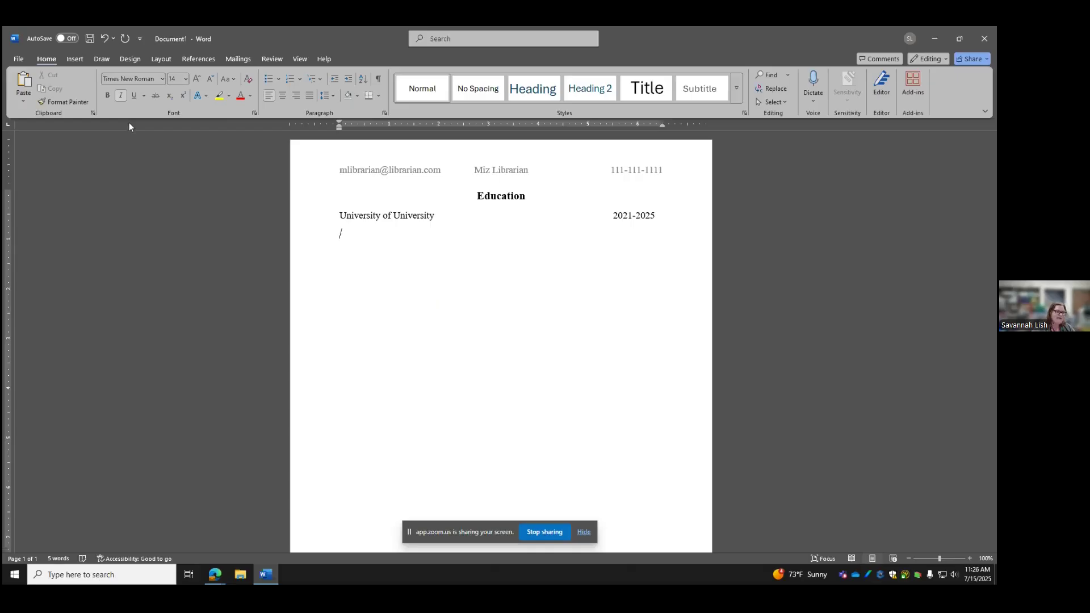
pyautogui.hotkey('ctrl', 'i')
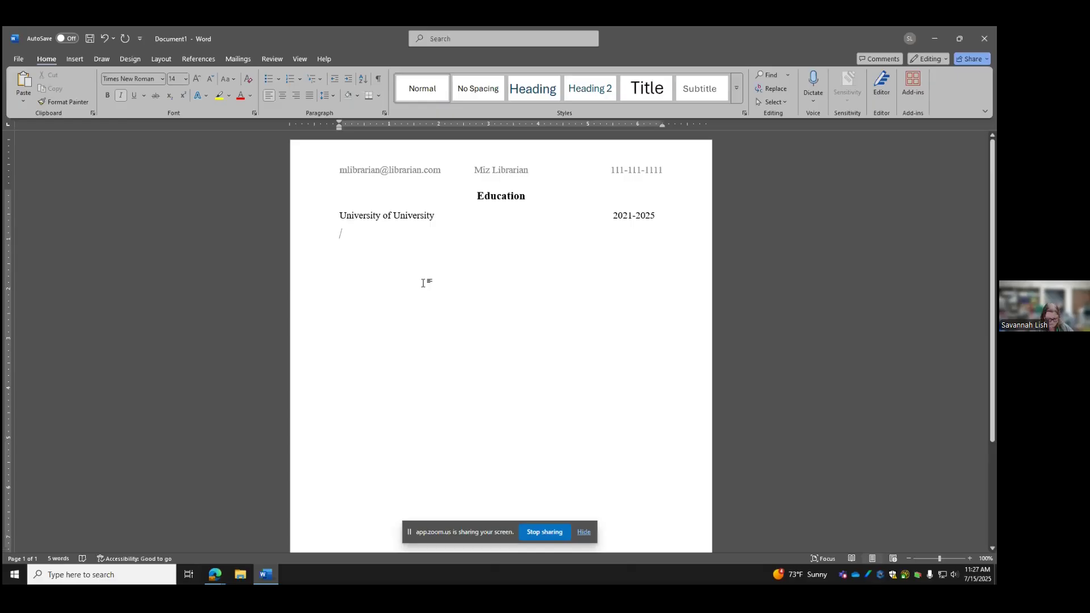
pyautogui.write('Masters of Fun')
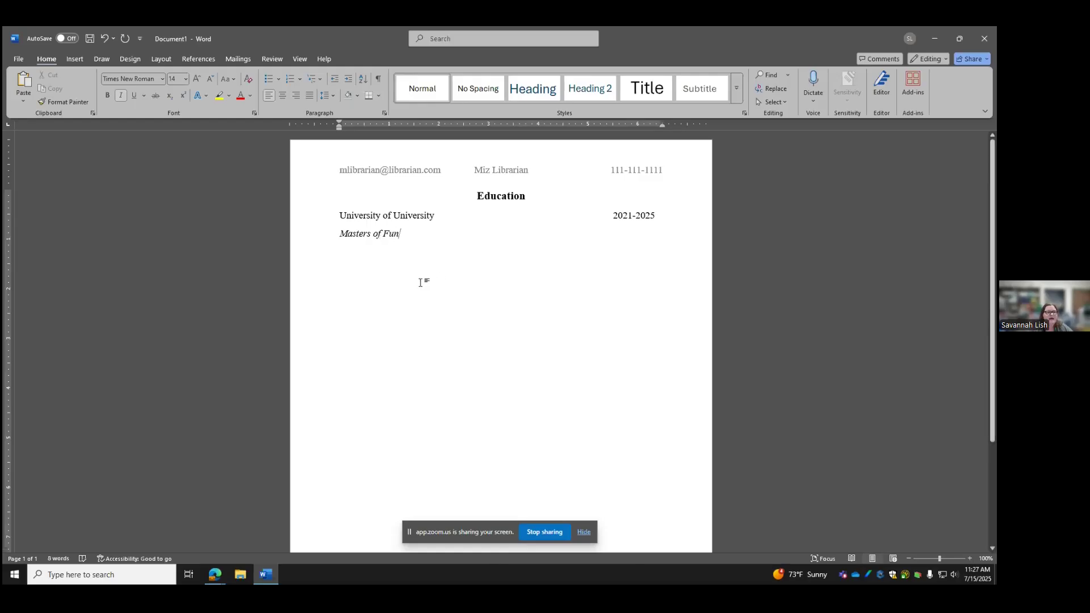
# Remove the space after paragraphs for the University and Masters of Fun lines
pyautogui.moveTo(408, 236); pyautogui.dragTo(335, 200)
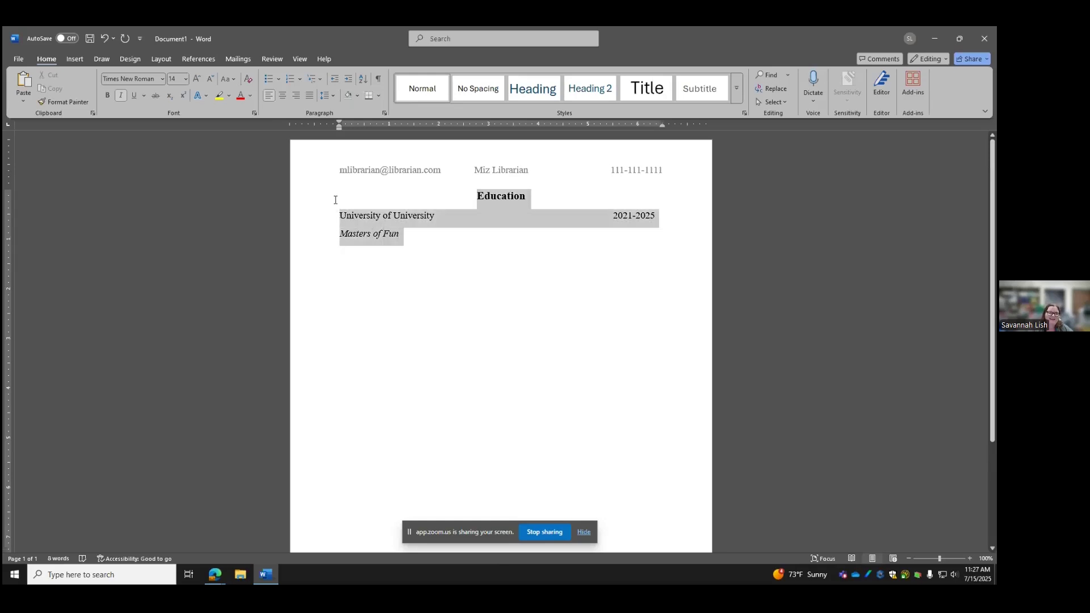
pyautogui.click(408, 236)
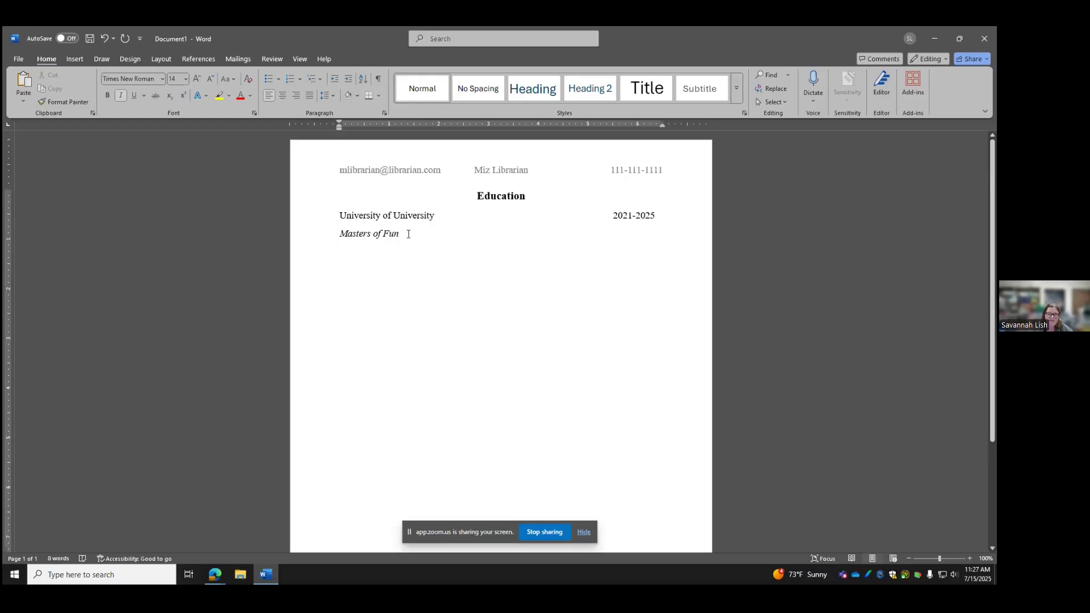
pyautogui.moveTo(403, 234); pyautogui.dragTo(343, 197)
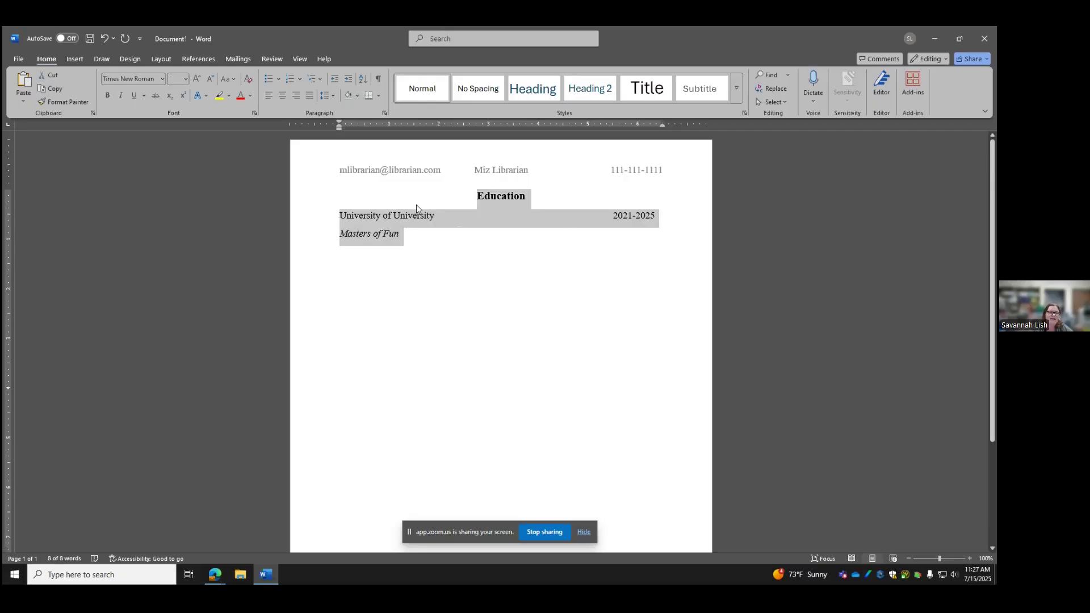
pyautogui.click(332, 95)
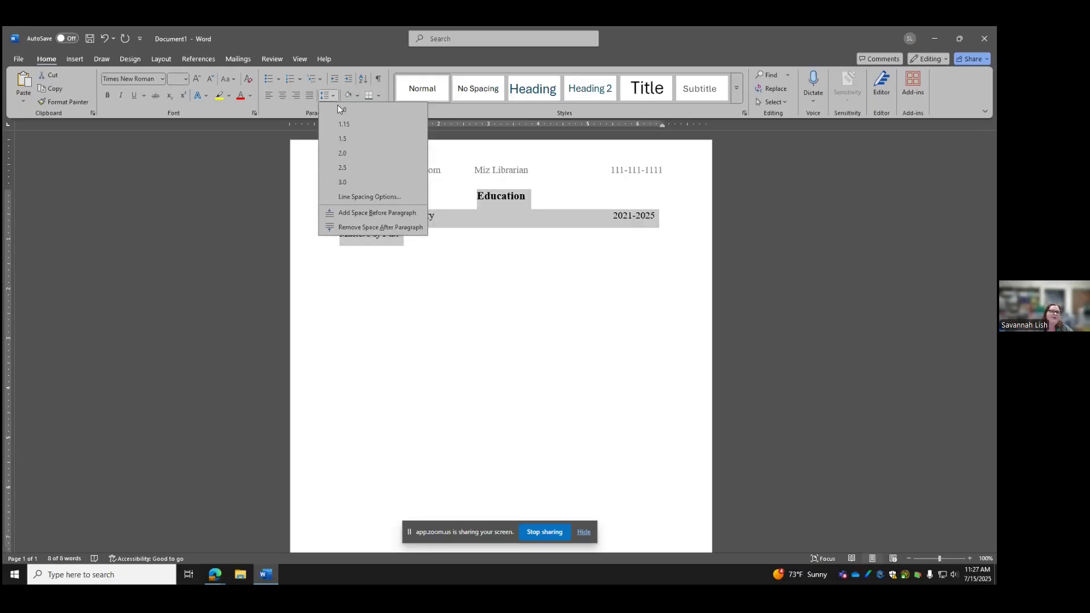
pyautogui.click(346, 227)
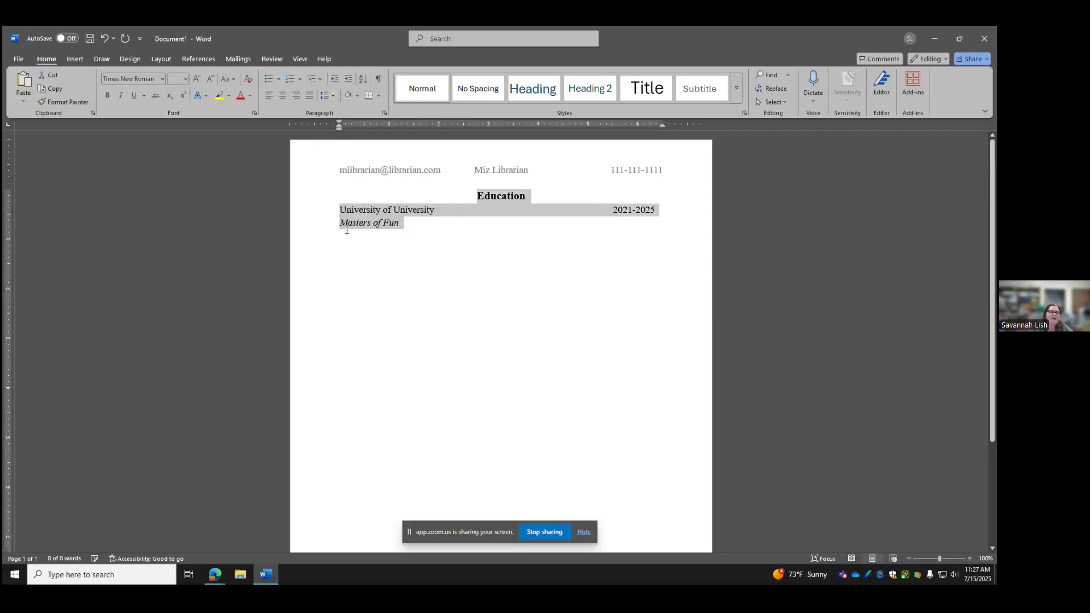
# Add a blank line under the Education heading
pyautogui.click(531, 197)
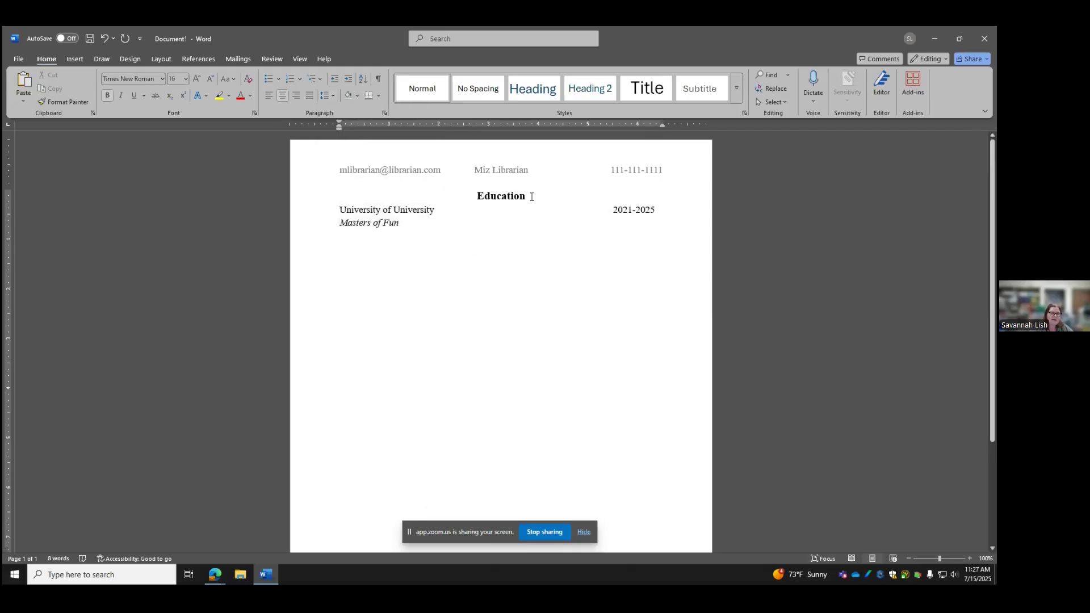
pyautogui.press('Return')
pyautogui.click(432, 238)
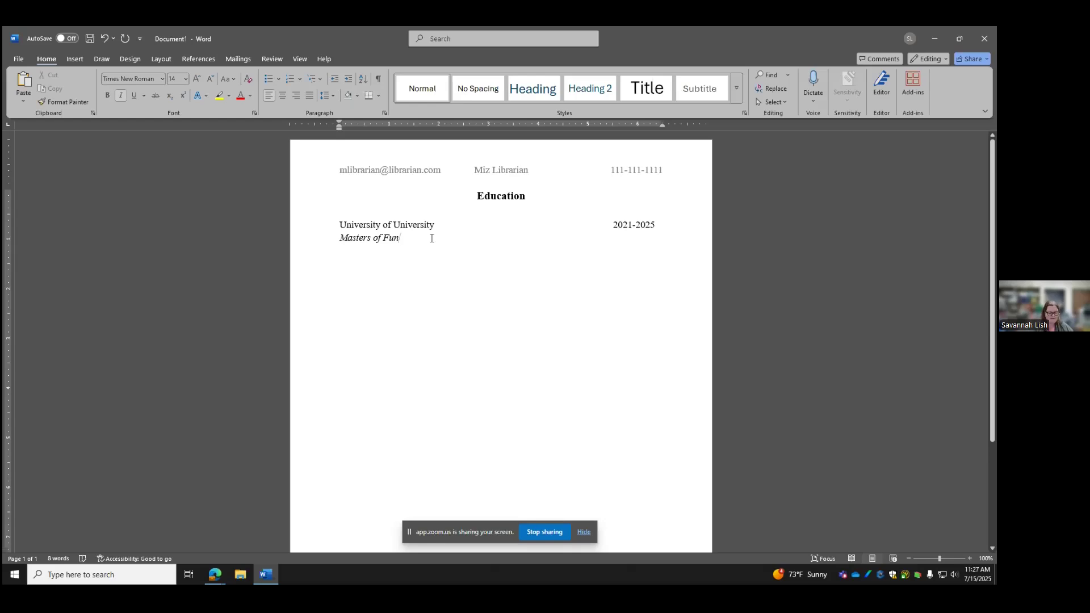
# Add 'College of College' dated 2016-2020, with the italic degree line 'Bachelor of Fun' below
pyautogui.press('Return')
pyautogui.write('College of College')
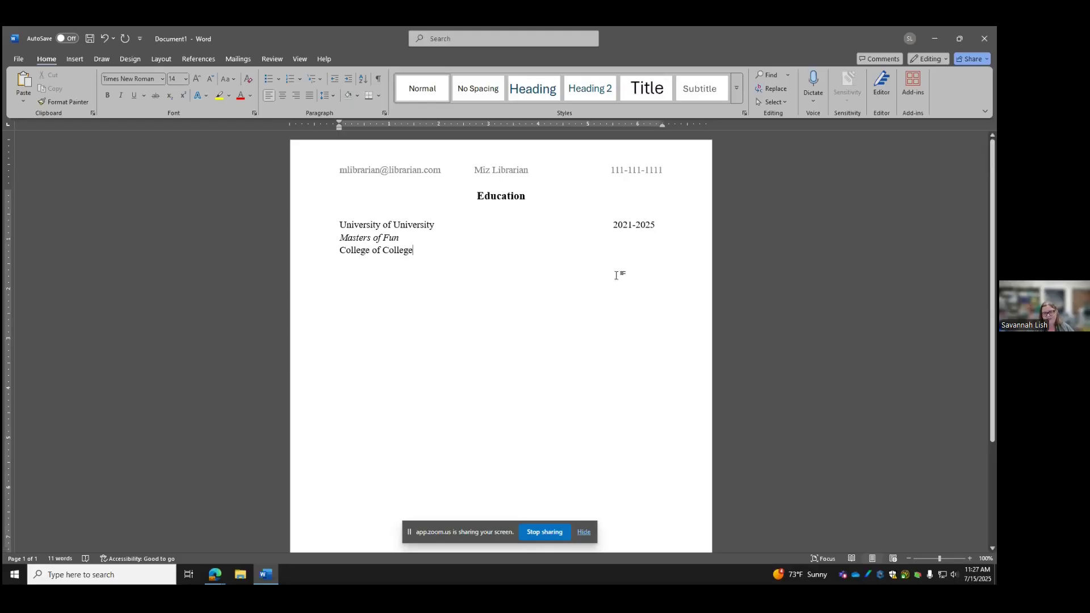
pyautogui.press('Tab')
pyautogui.press('Tab')
pyautogui.press('Tab')
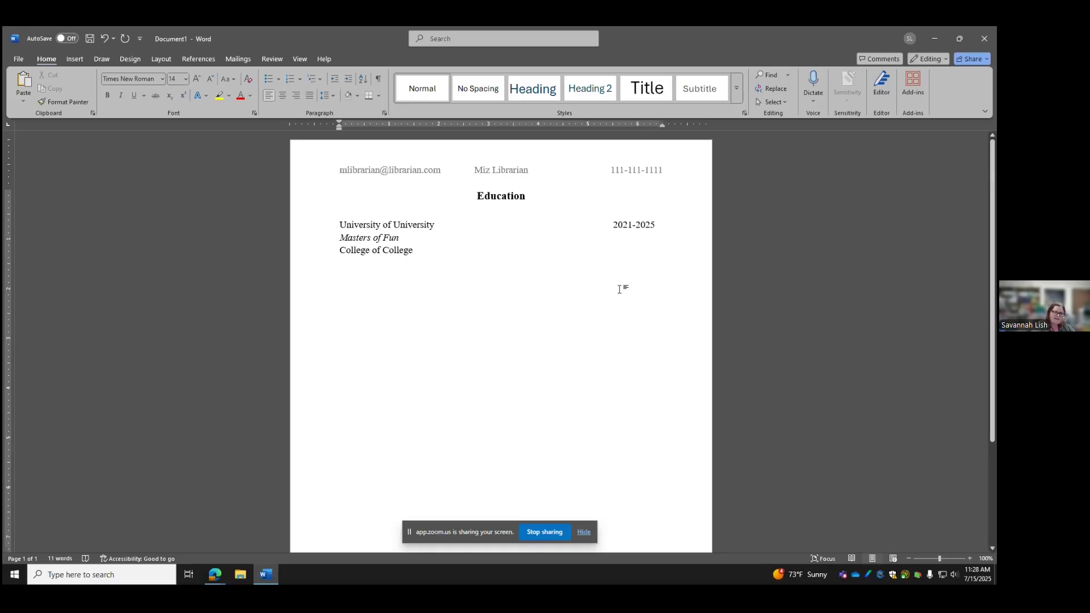
pyautogui.write('2016-2020')
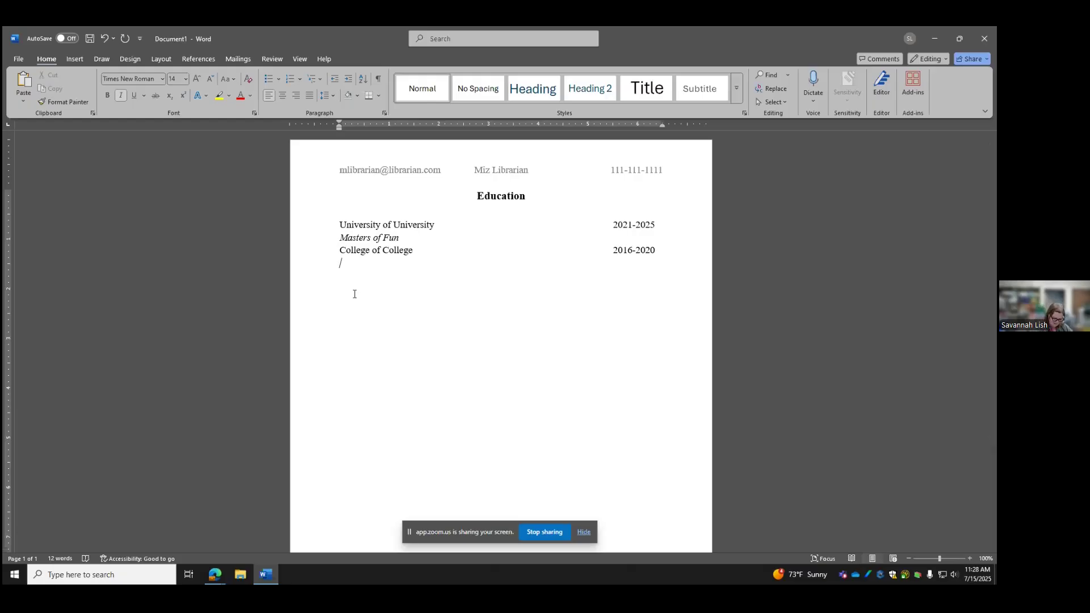
pyautogui.write('Bachelor of ')
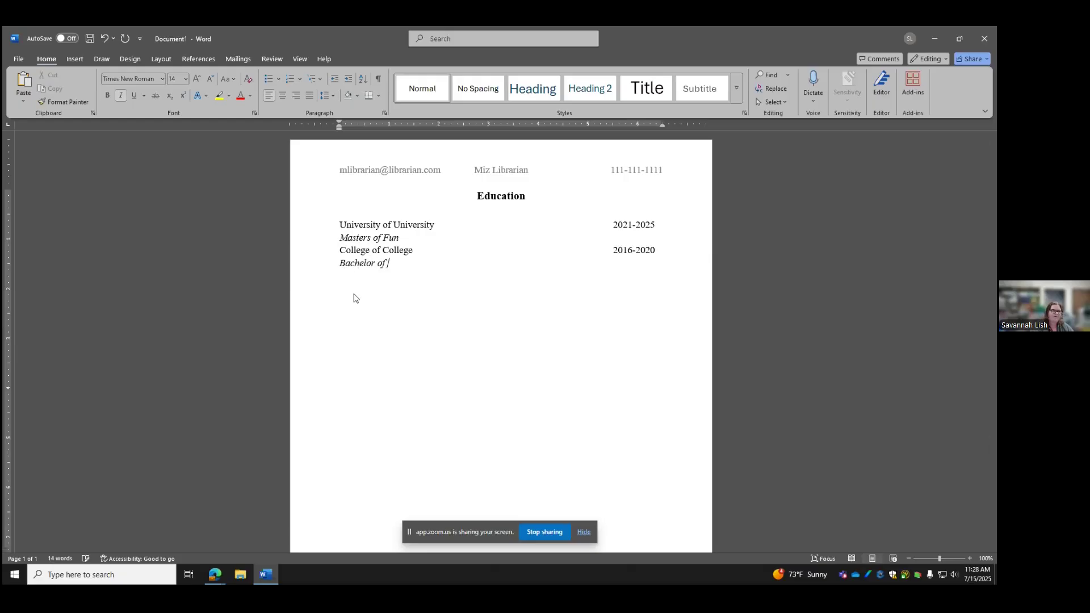
pyautogui.write('Fun')
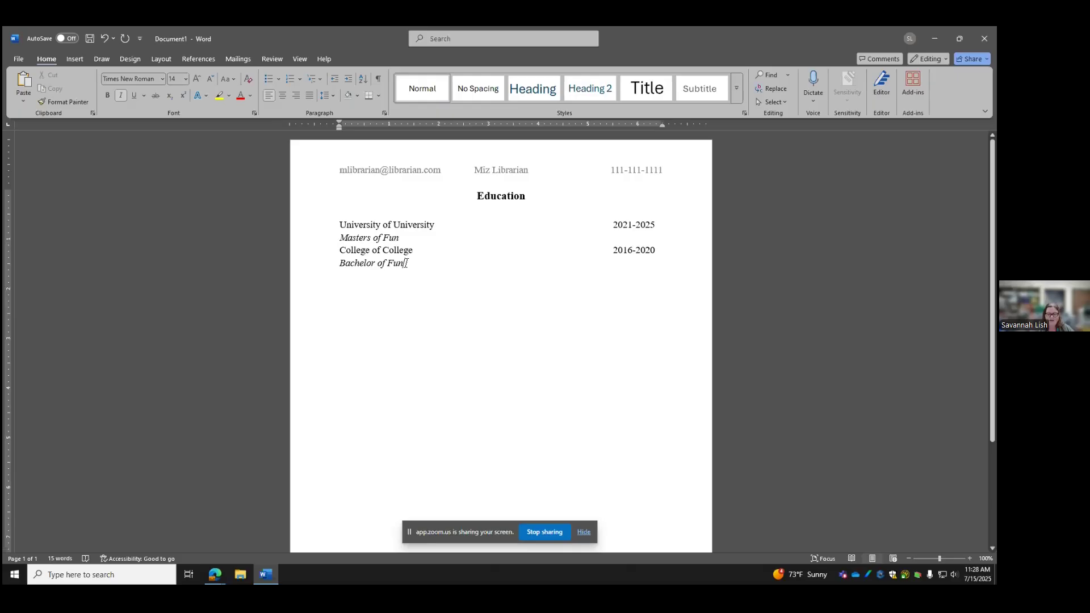
# Copy the whole Education section, heading and both entries
pyautogui.moveTo(407, 263); pyautogui.dragTo(357, 199)
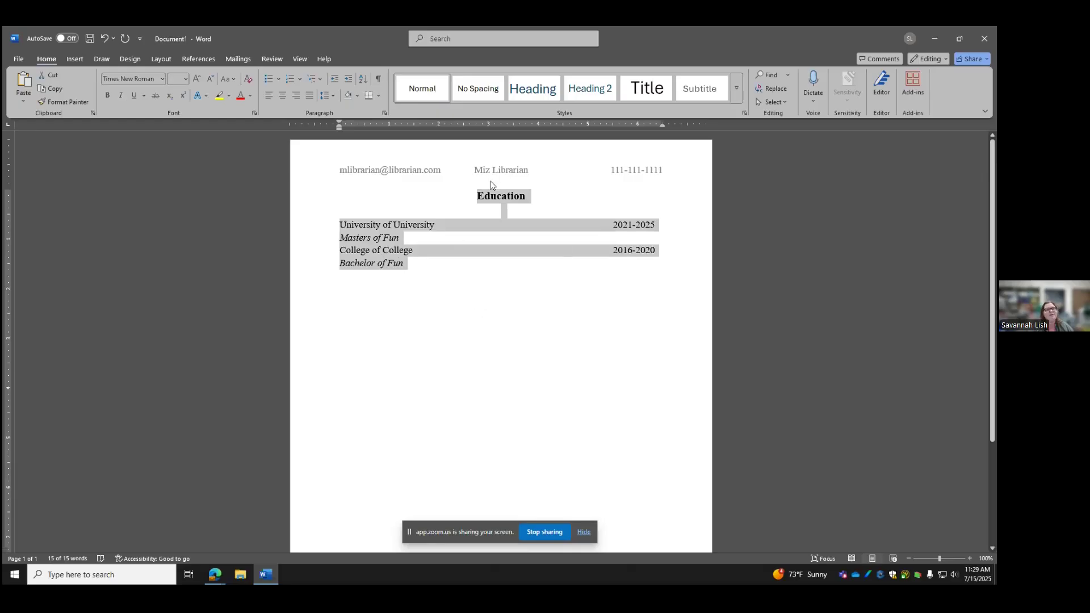
pyautogui.rightClick(368, 241)
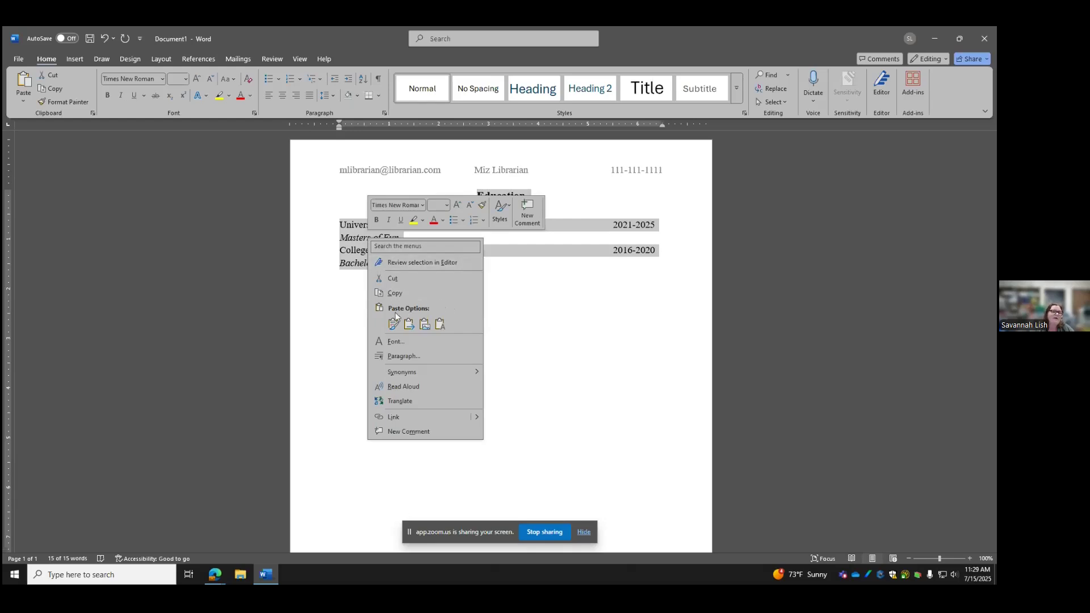
pyautogui.click(393, 294)
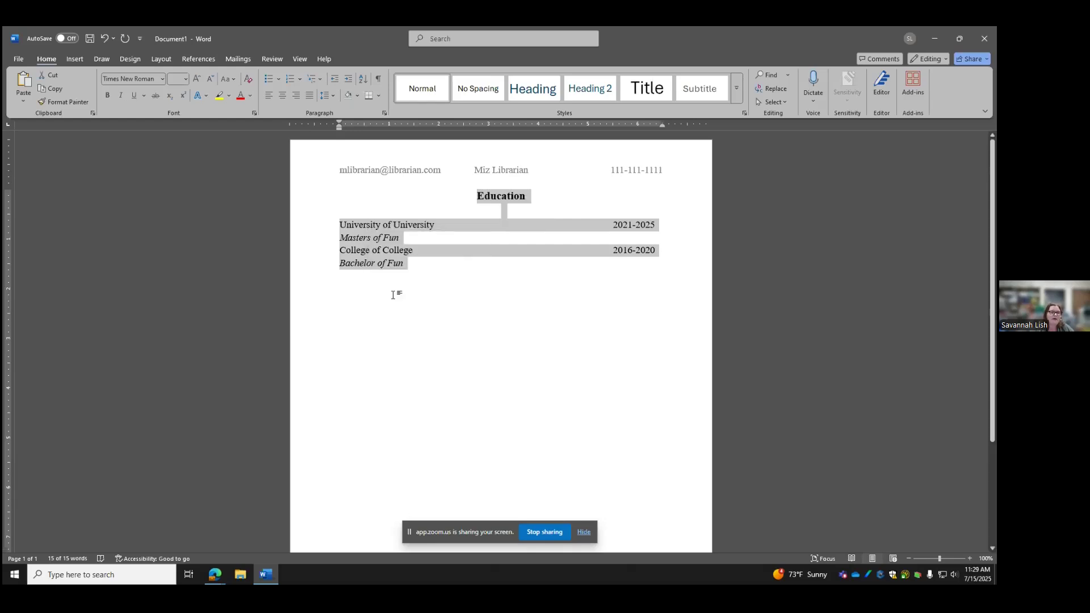
# Paste the copied section below the original using Keep Source Formatting
pyautogui.click(428, 278)
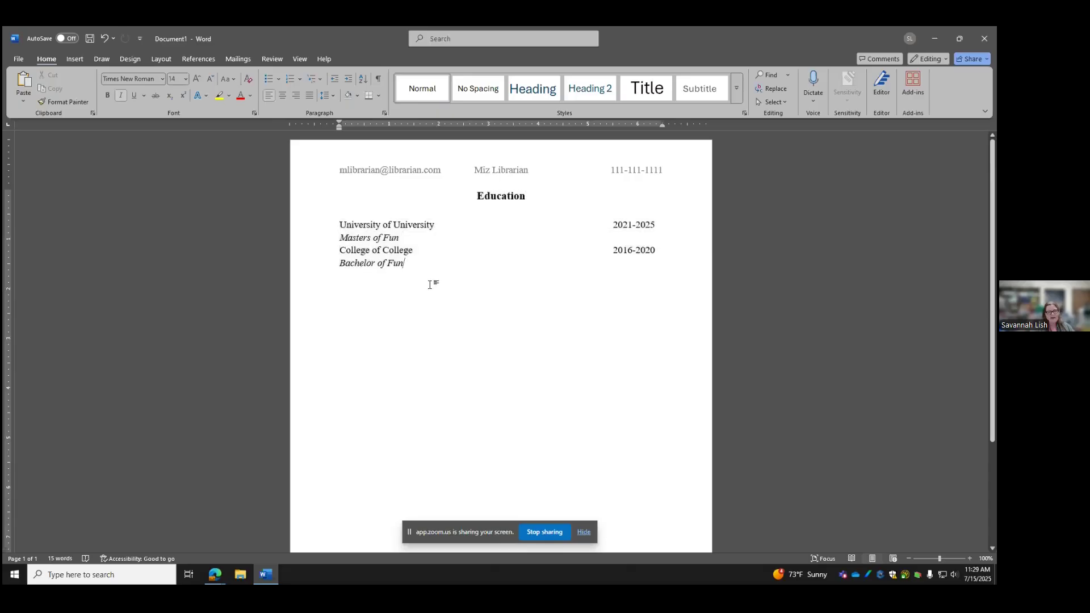
pyautogui.press('Return')
pyautogui.press('Return')
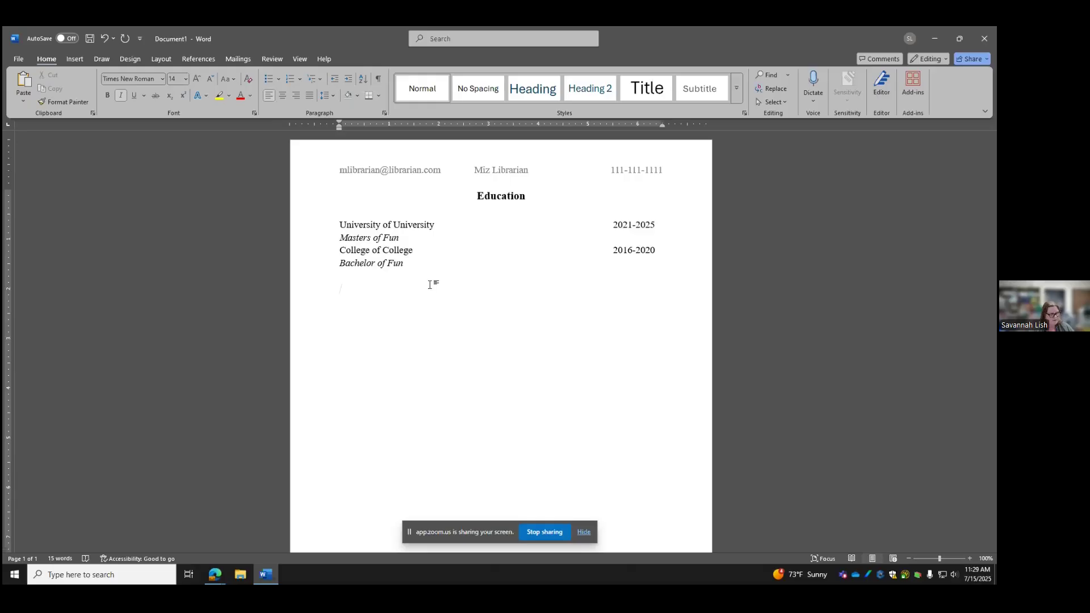
pyautogui.hotkey('ctrl', 'v')
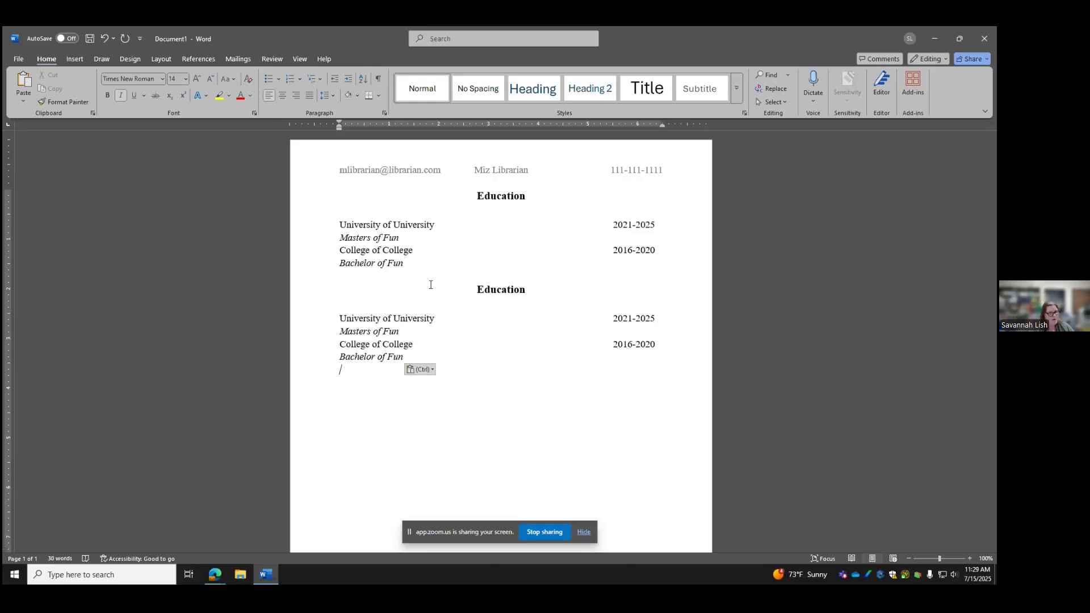
pyautogui.press('ctrl')
pyautogui.press('Escape')
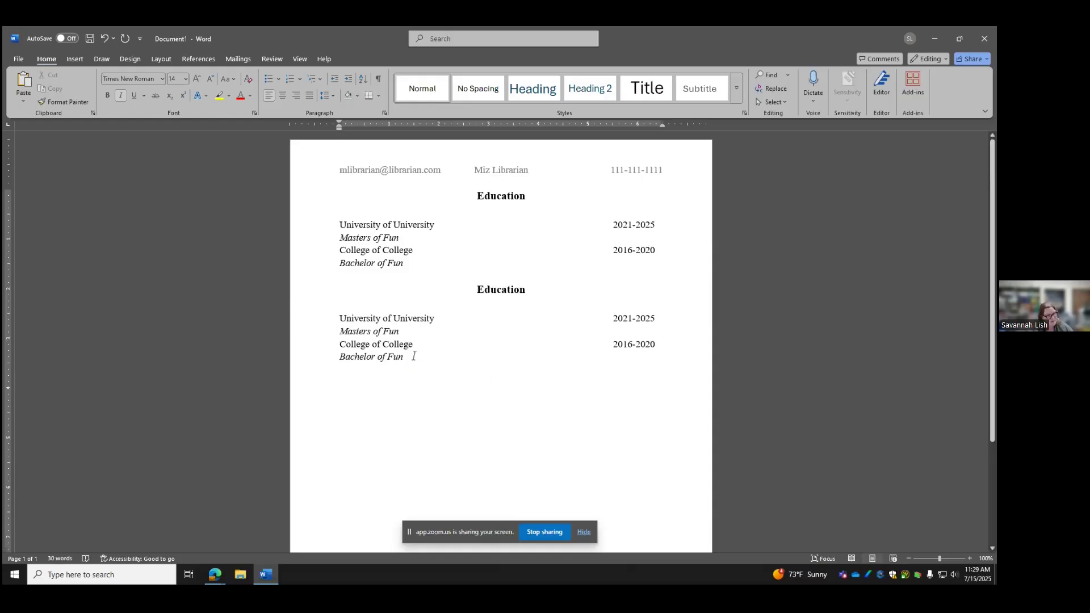
pyautogui.hotkey('ctrl', 'z')
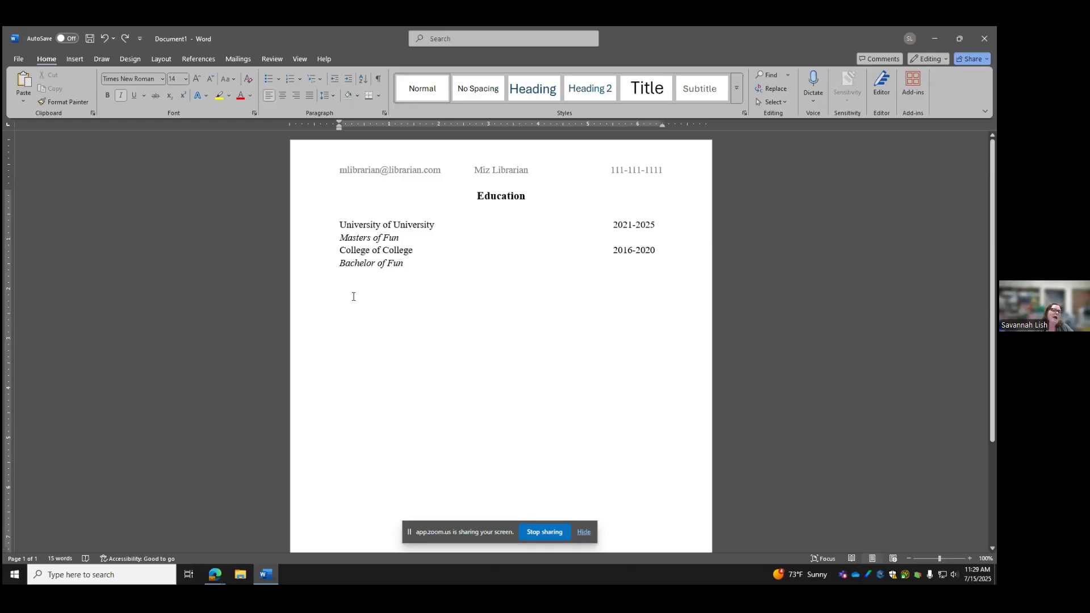
pyautogui.rightClick(341, 289)
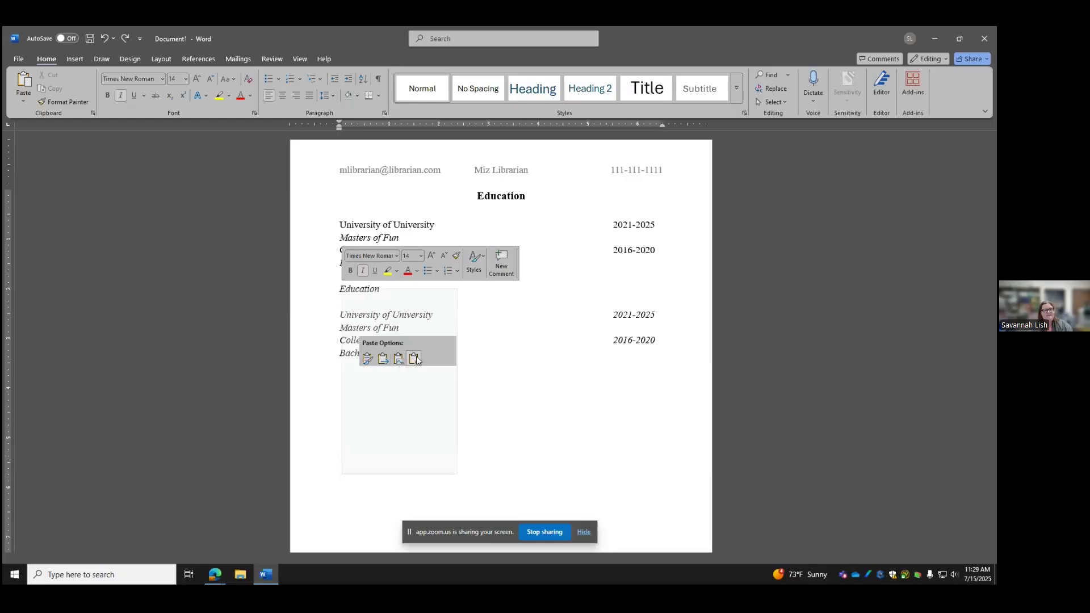
pyautogui.click(368, 358)
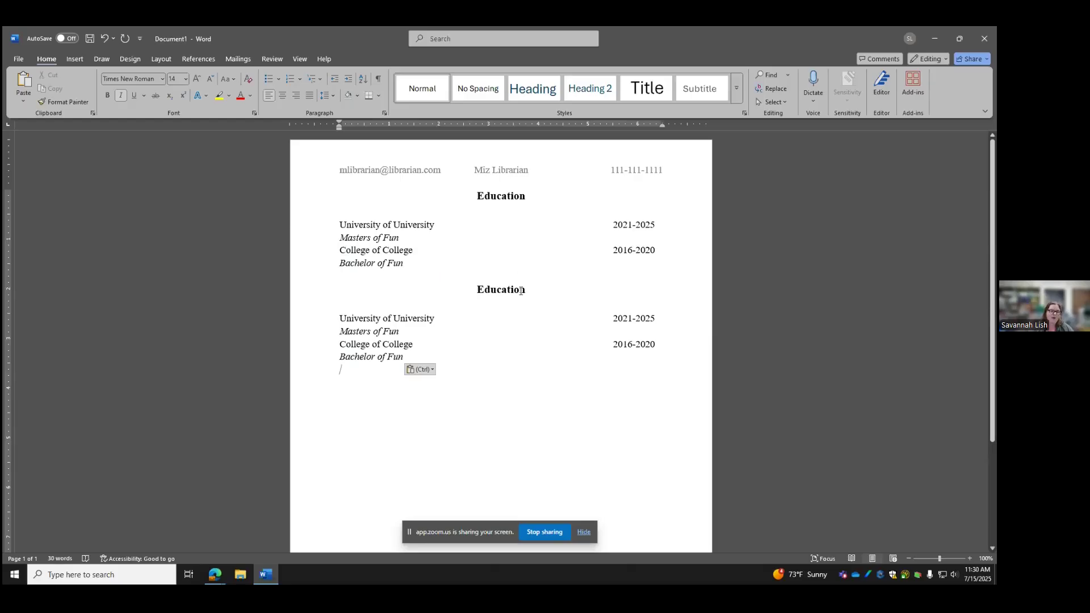
# Rename the copied heading to 'Experience' and its first entry to 'Horsebarn Manager'
pyautogui.moveTo(523, 291); pyautogui.dragTo(476, 290)
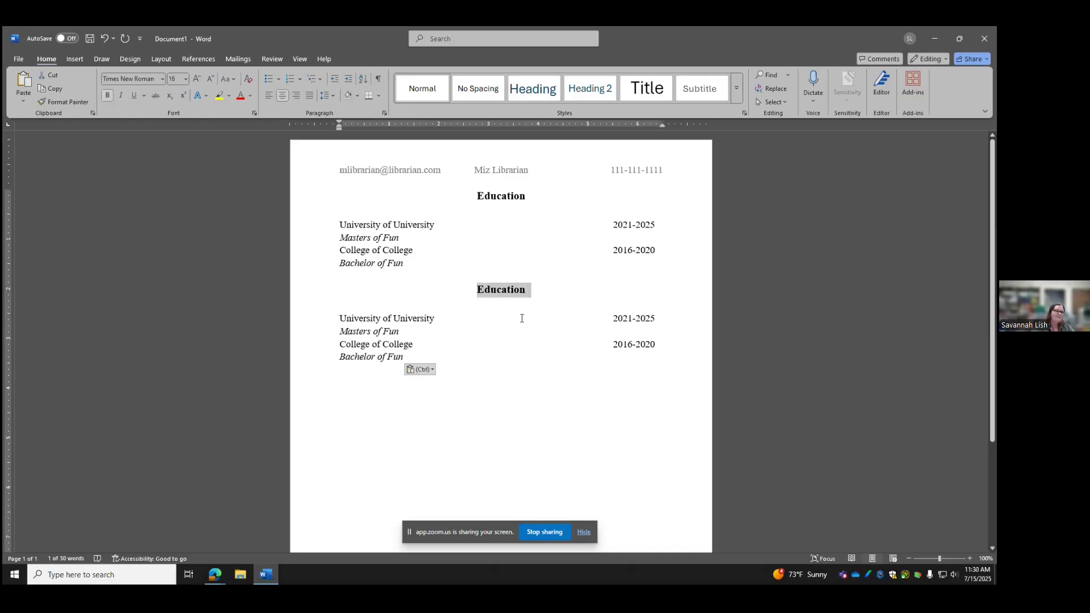
pyautogui.write('Experience')
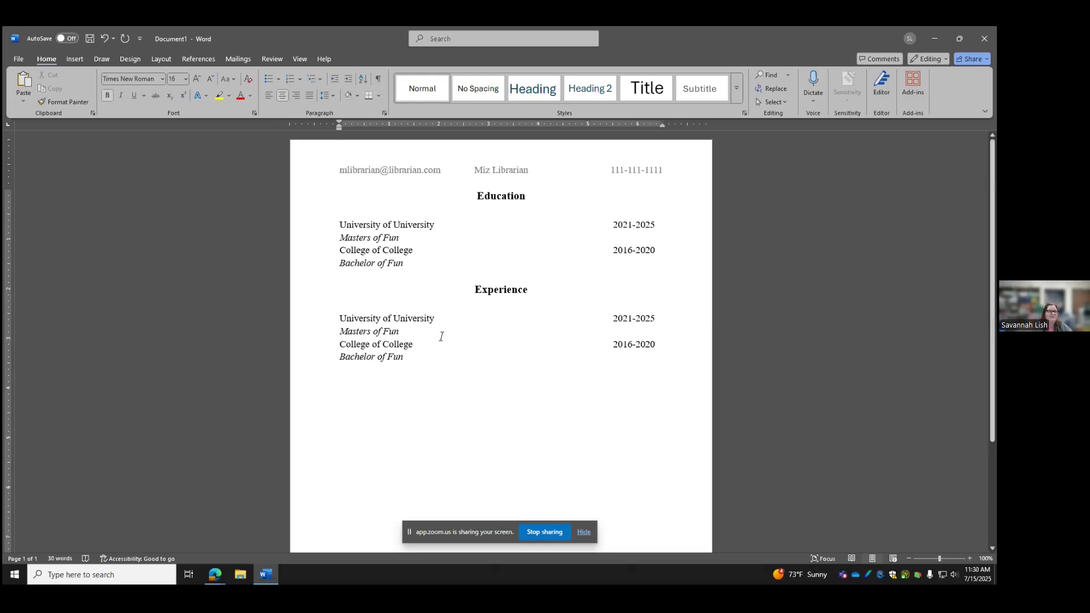
pyautogui.moveTo(433, 316); pyautogui.dragTo(341, 318)
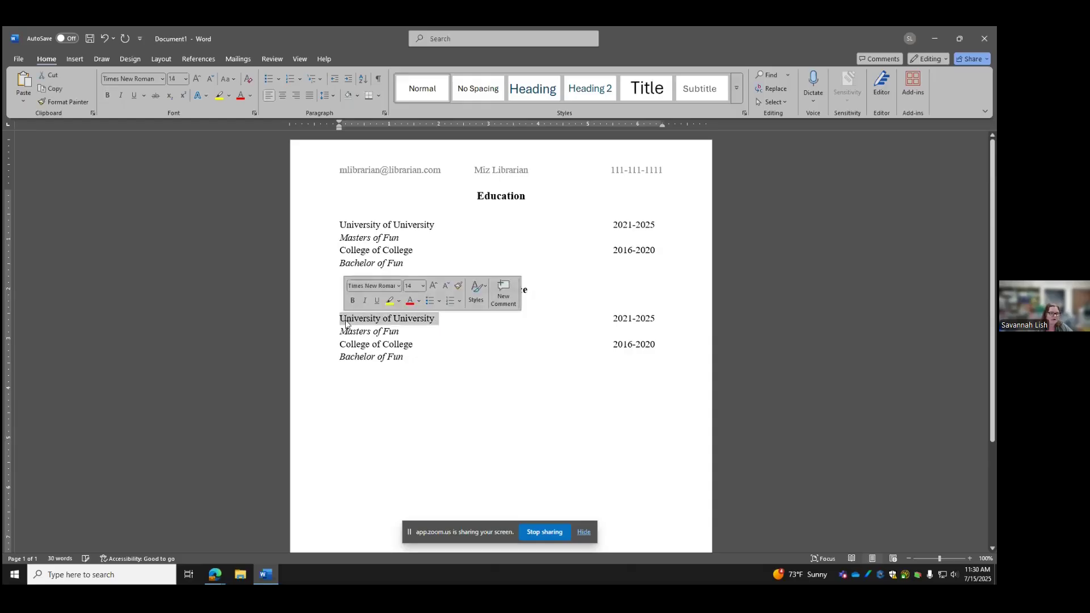
pyautogui.write('Horsebarn Manager')
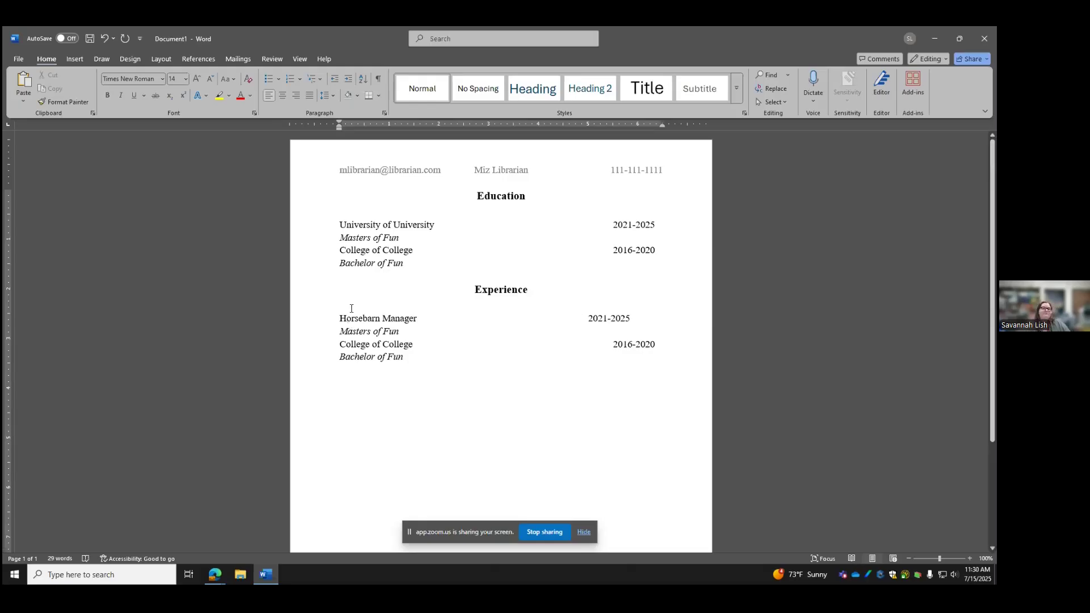
# Change the Horsebarn Manager dates to 2023-Present, aligned with the other dates
pyautogui.click(606, 318)
pyautogui.press('BackSpace')
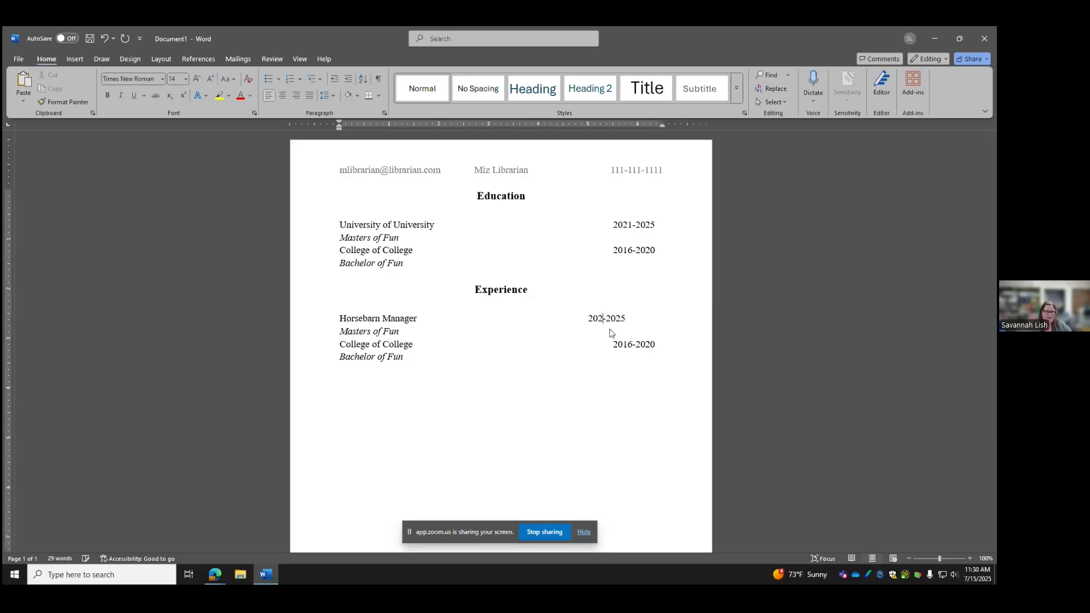
pyautogui.write('3')
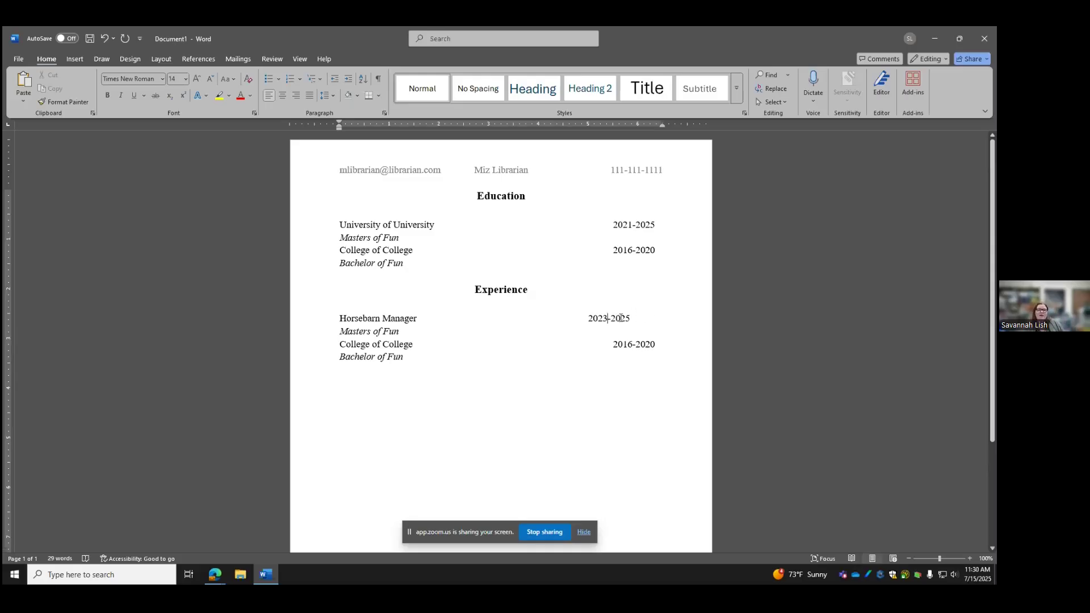
pyautogui.moveTo(637, 316); pyautogui.dragTo(623, 319)
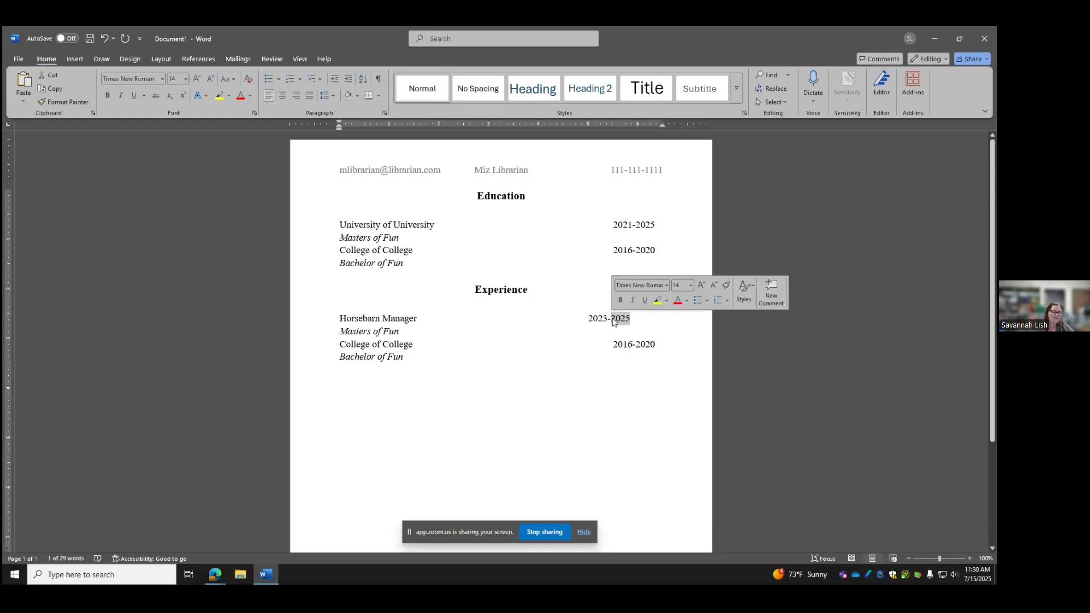
pyautogui.write('Present')
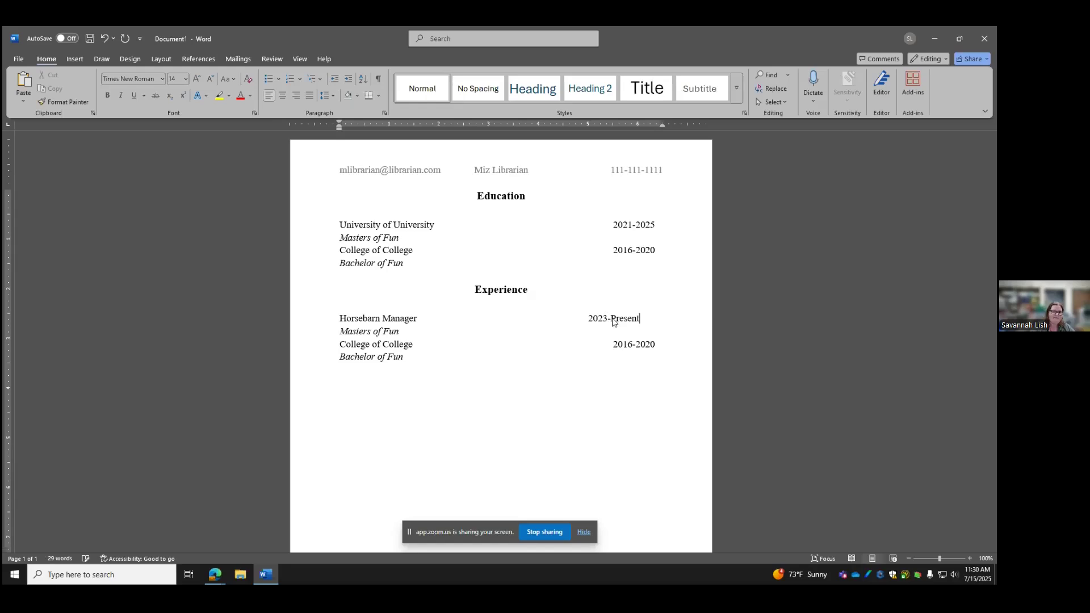
pyautogui.press('Tab')
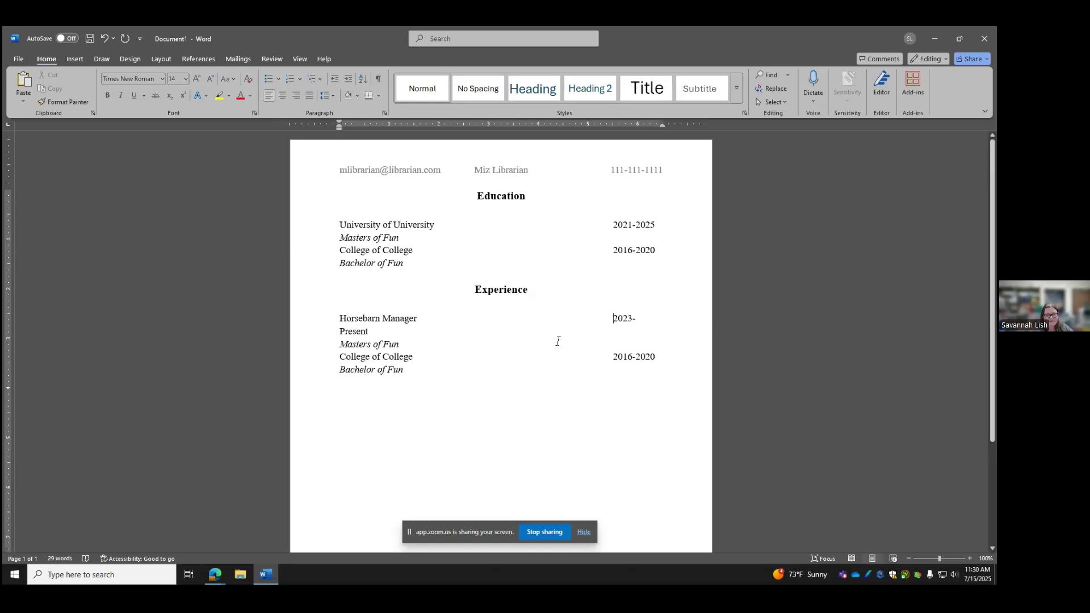
pyautogui.press('BackSpace')
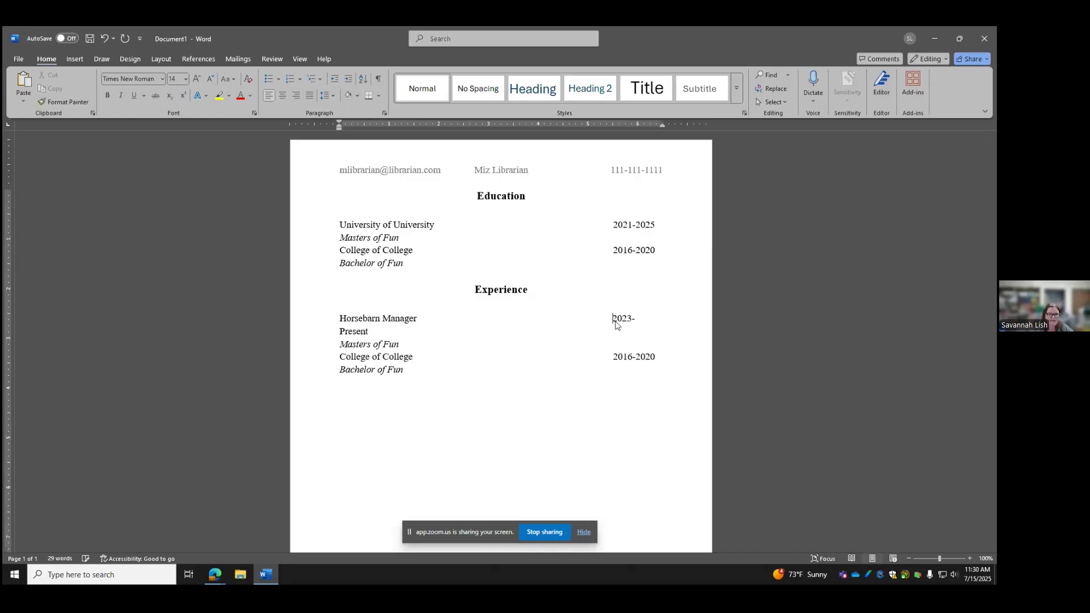
pyautogui.press('BackSpace')
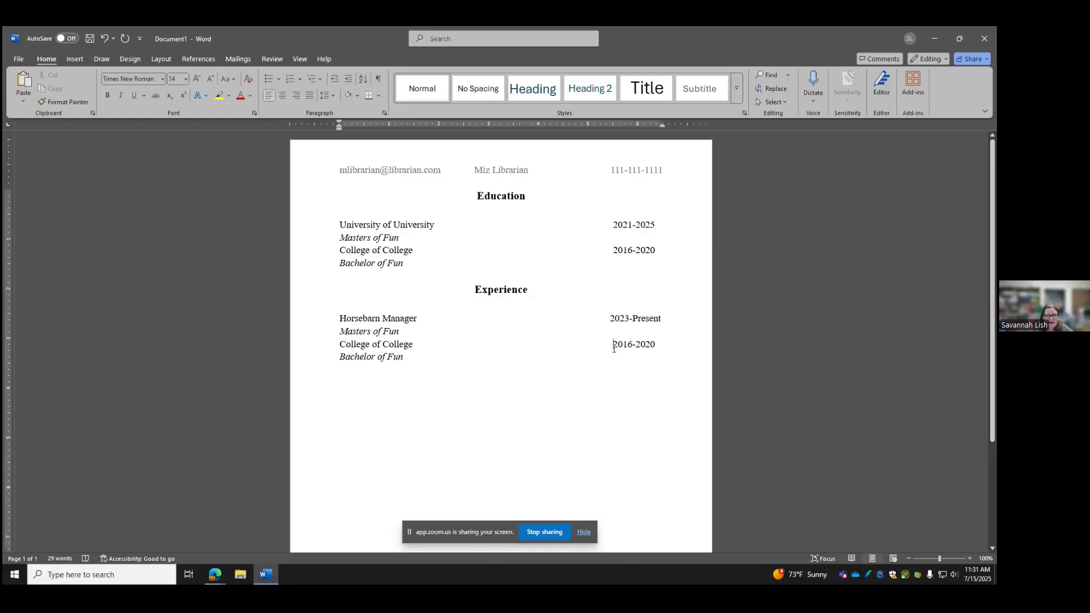
pyautogui.press('Down')
pyautogui.press('Down')
# Turn the Masters of Fun line under Horsebarn Manager into a non-italic bullet
pyautogui.tripleClick(397, 334)
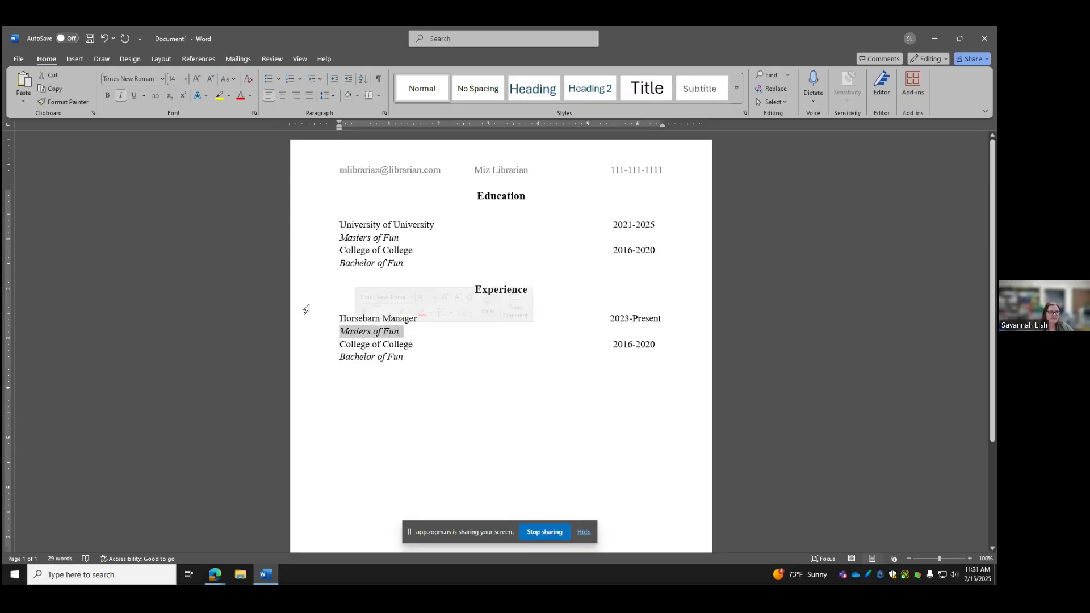
pyautogui.click(121, 96)
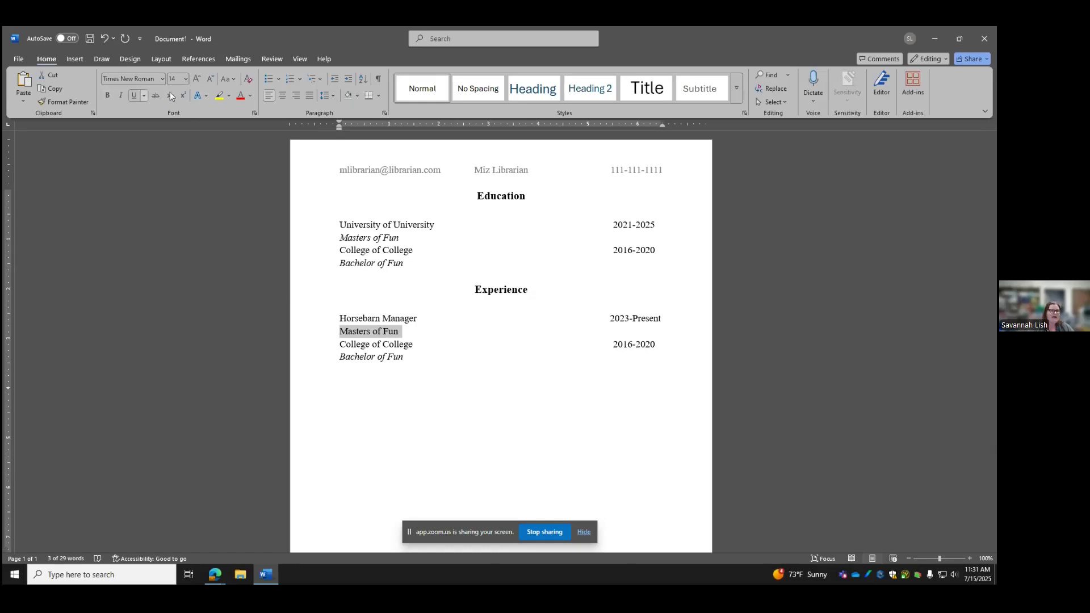
pyautogui.click(268, 81)
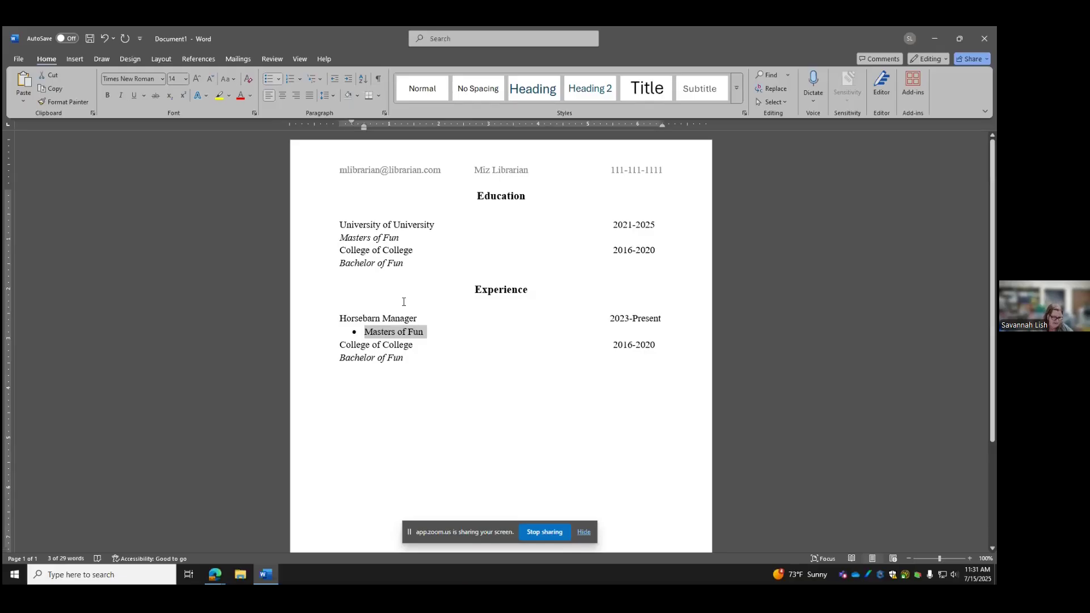
# Add bullets 'Organize tack', 'Teach students how to ride and care for horses', 'Manage employee schedule'
pyautogui.write('Organiz')
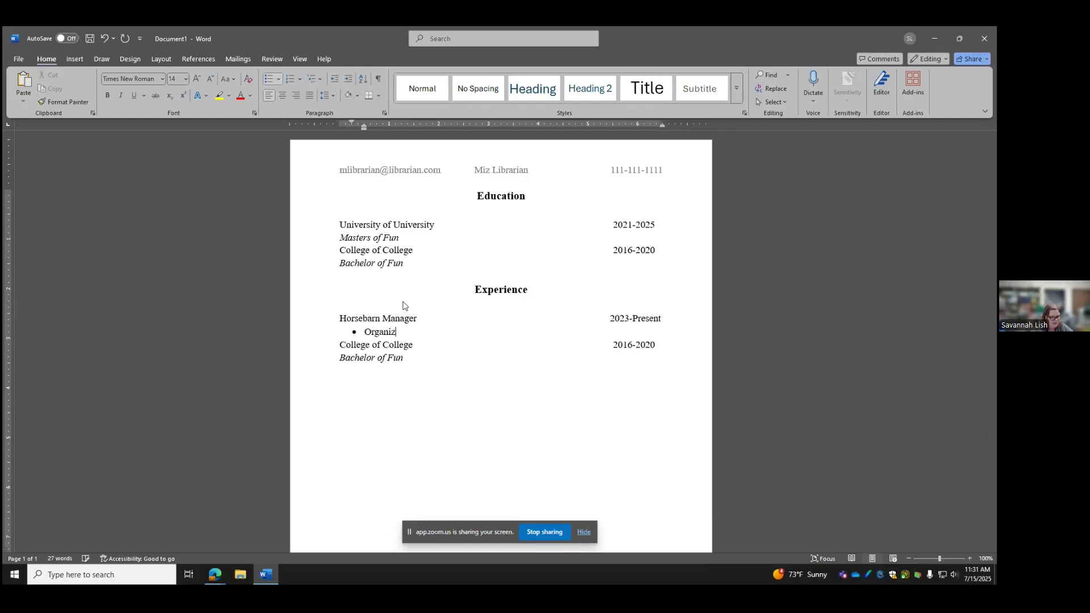
pyautogui.write('e tack')
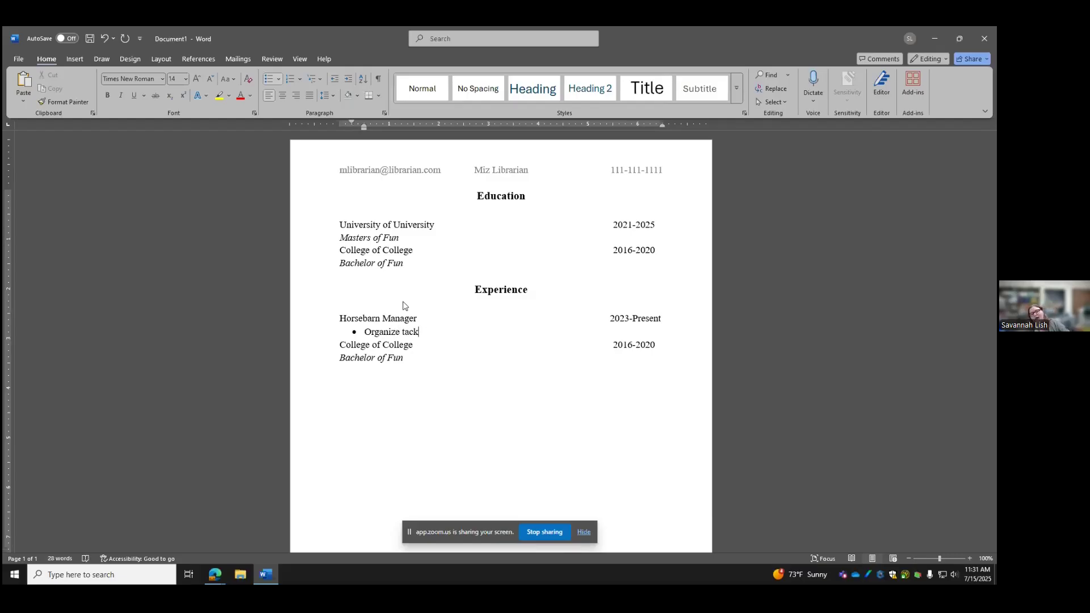
pyautogui.press('Return')
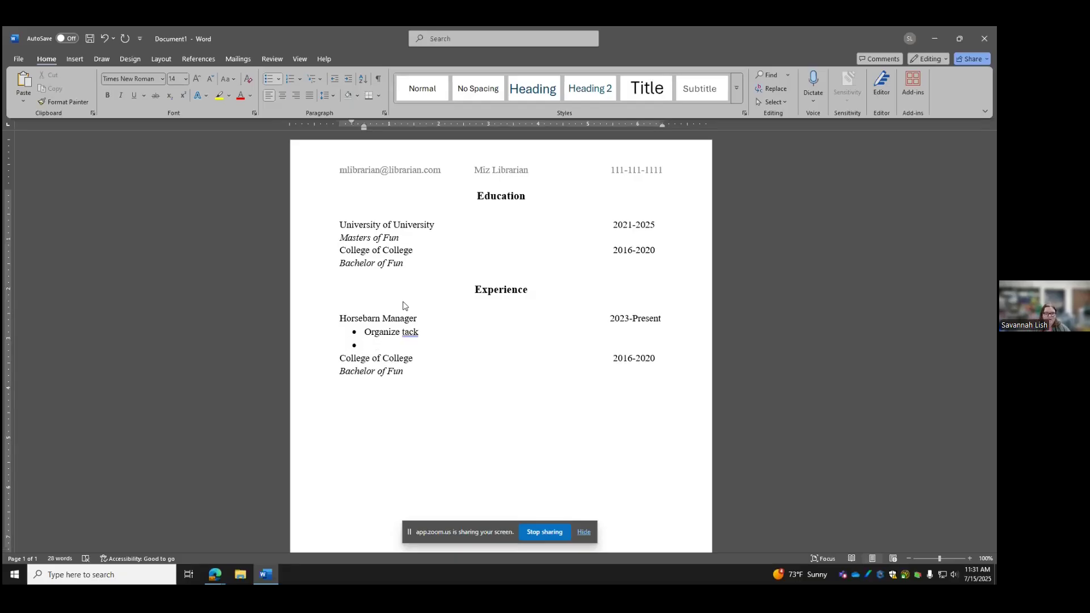
pyautogui.write('Teach student how t')
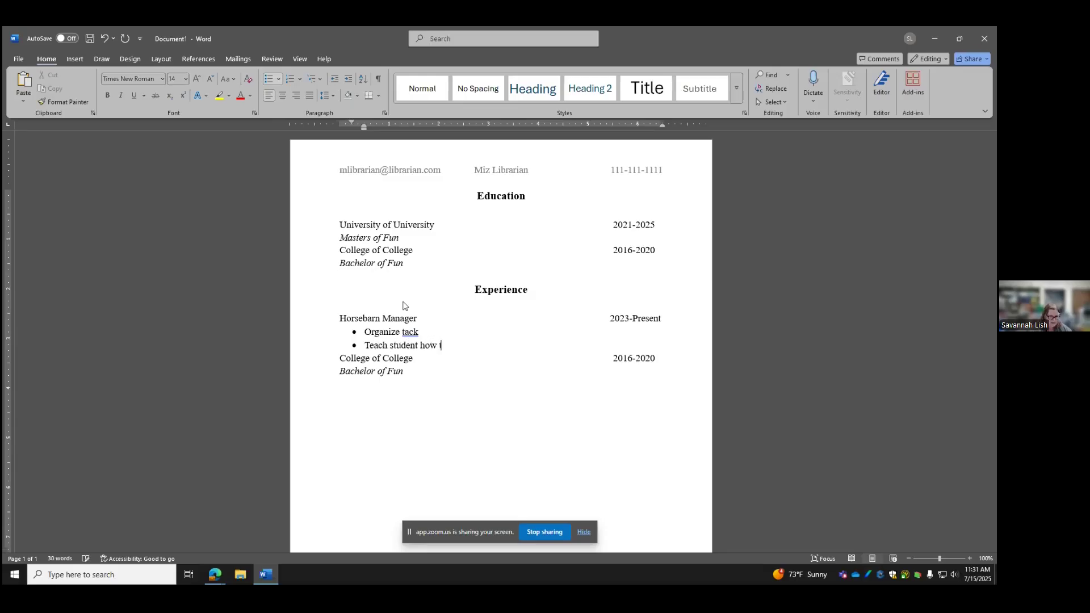
pyautogui.write('o ride and')
pyautogui.write(' care for h')
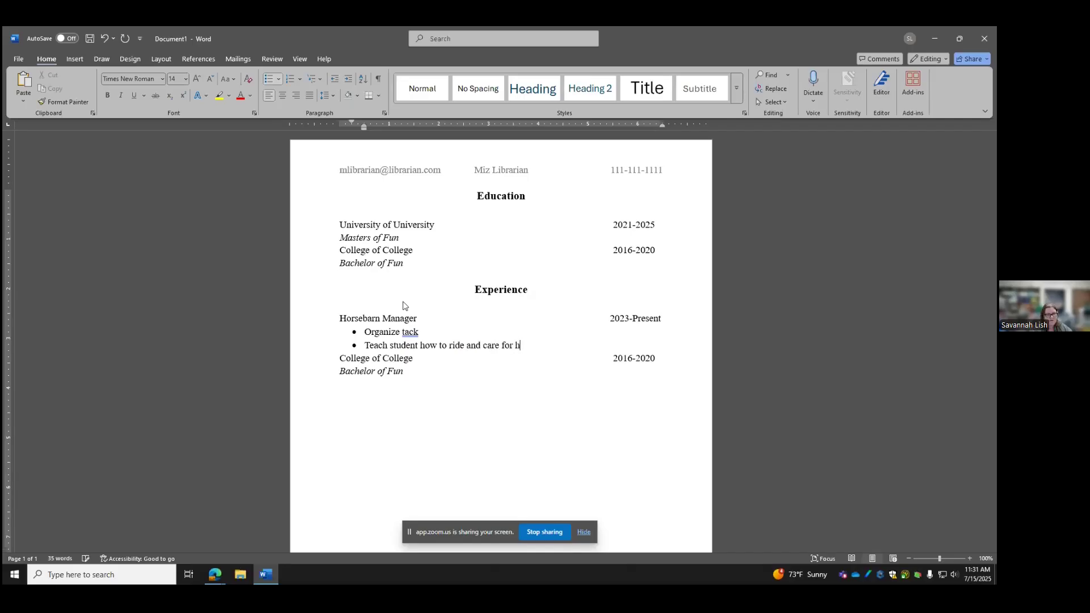
pyautogui.write('orses')
pyautogui.press('Return')
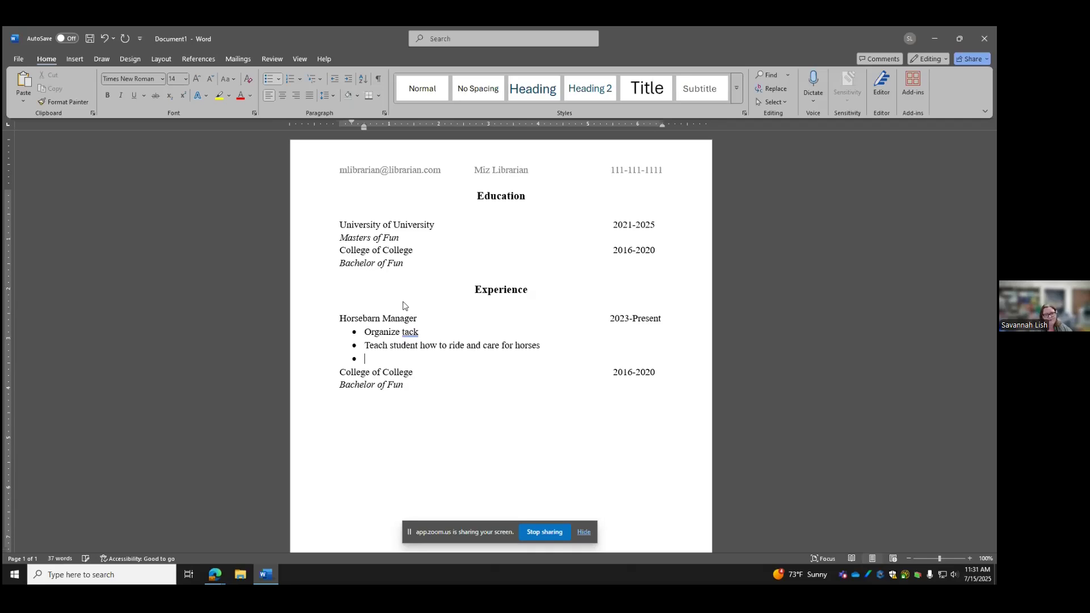
pyautogui.click(419, 346)
pyautogui.write('s')
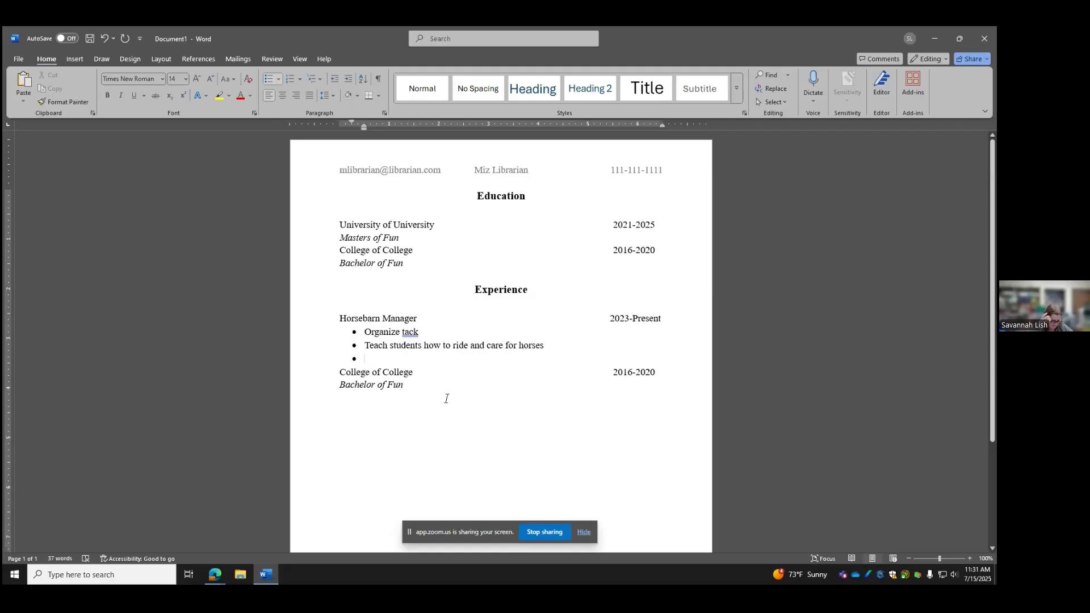
pyautogui.write('Ma')
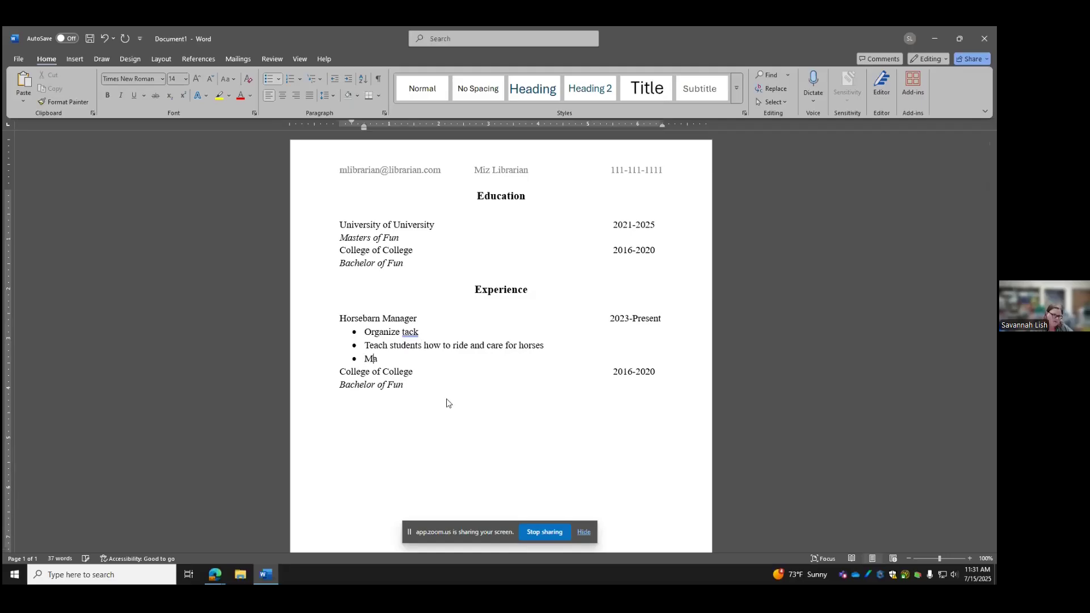
pyautogui.write('nage employee schedule')
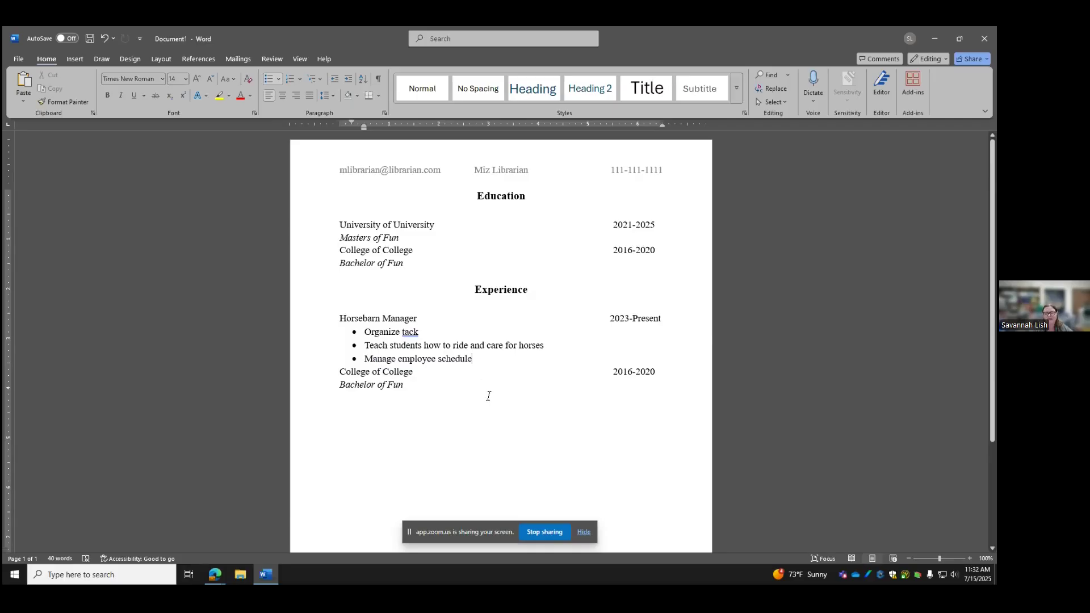
# Change the second entry to 'Nurse' dated 2020-2023, with the date aligned right
pyautogui.click(633, 373)
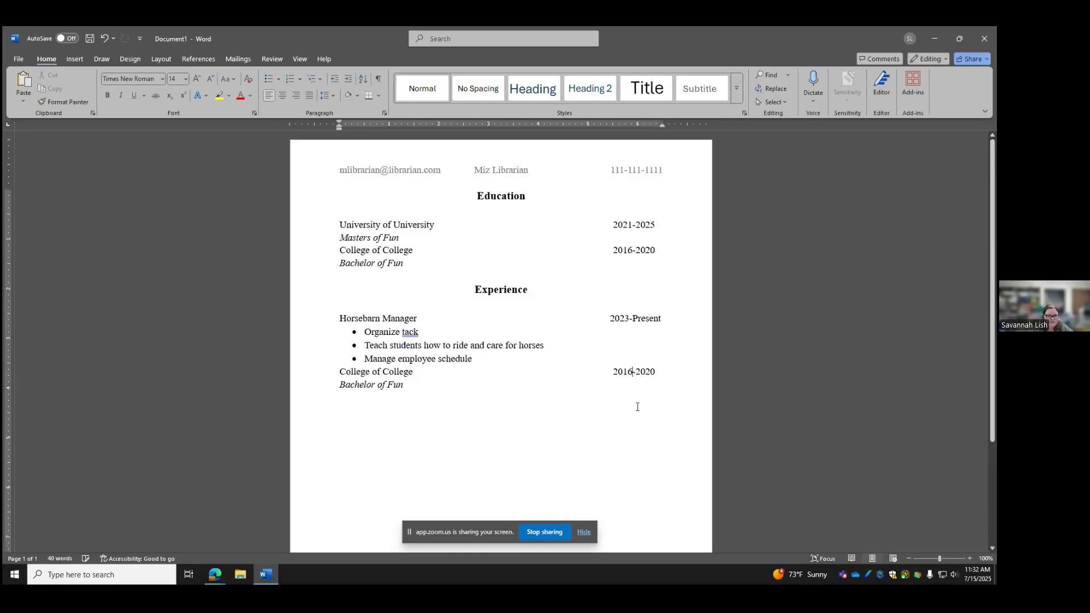
pyautogui.press('BackSpace')
pyautogui.press('BackSpace')
pyautogui.write('20')
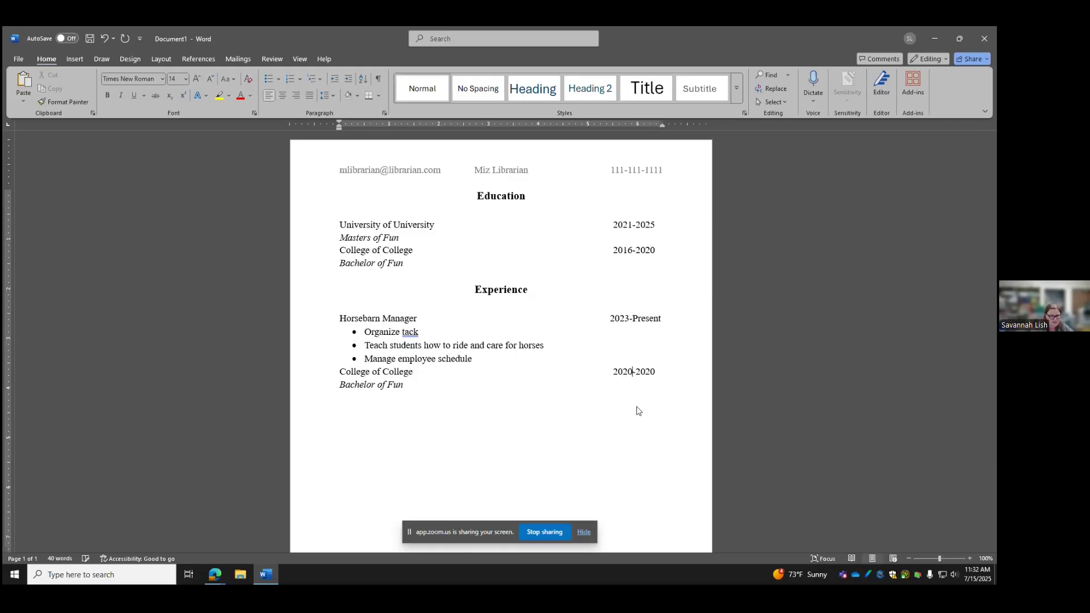
pyautogui.click(654, 375)
pyautogui.press('BackSpace')
pyautogui.write('3')
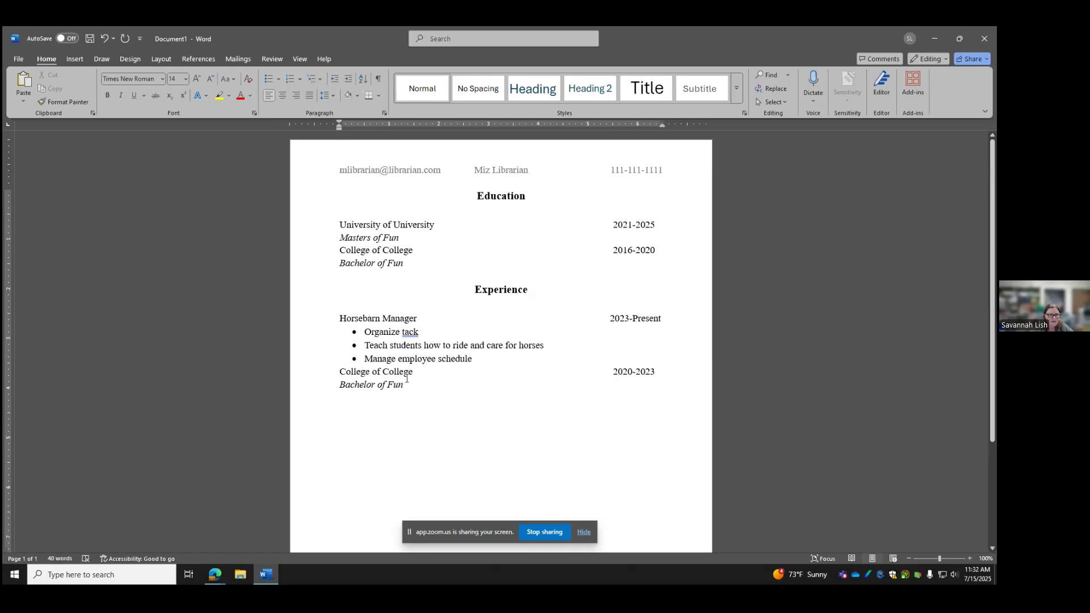
pyautogui.moveTo(414, 374); pyautogui.dragTo(348, 376)
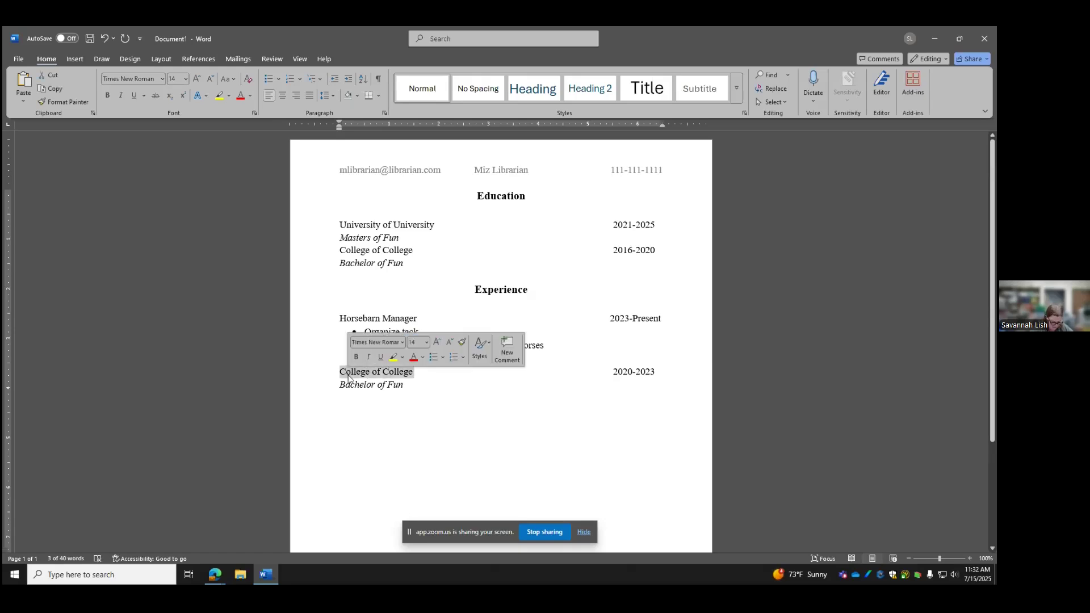
pyautogui.write('Nurse')
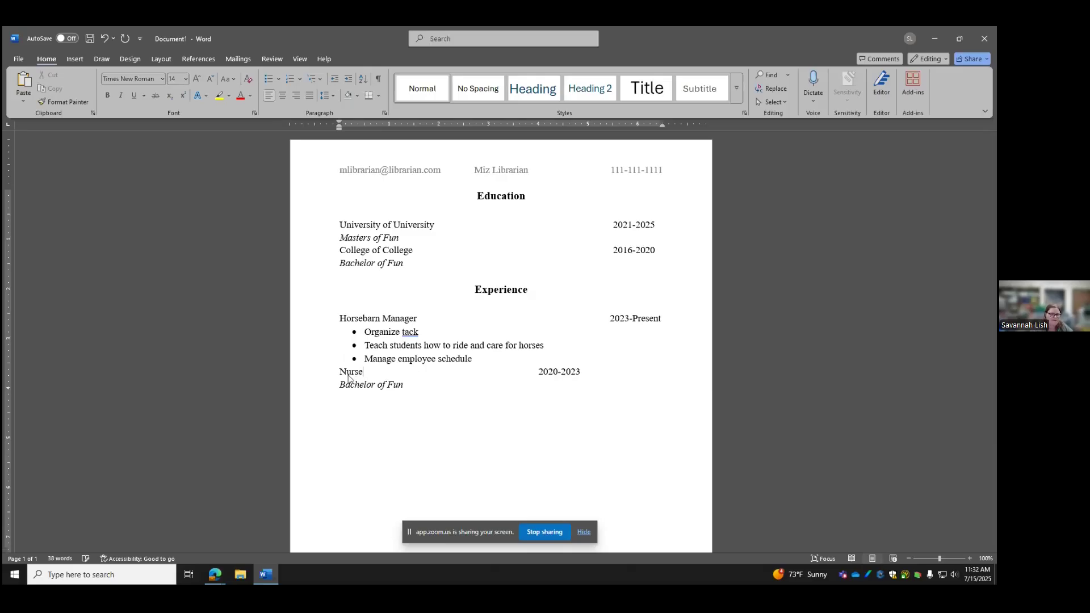
pyautogui.press('Tab')
pyautogui.press('Tab')
pyautogui.press('Tab')
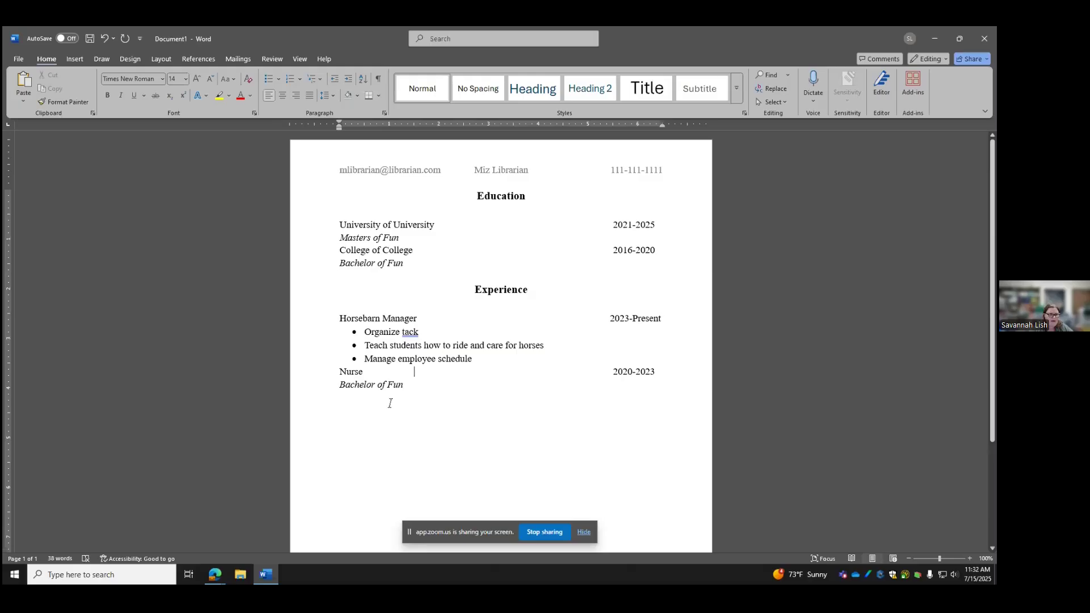
# Clear the italic 'Bachelor of Fun' text from the line beneath Nurse
pyautogui.click(419, 386)
pyautogui.moveTo(403, 382); pyautogui.dragTo(339, 386)
pyautogui.click(121, 95)
pyautogui.click(269, 77)
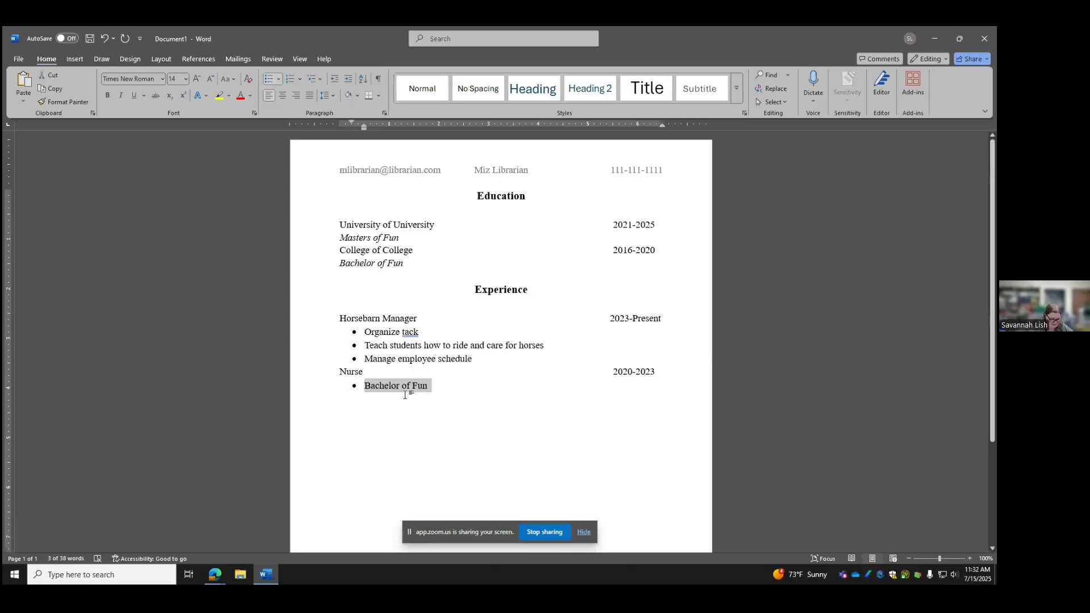
pyautogui.write('Giv')
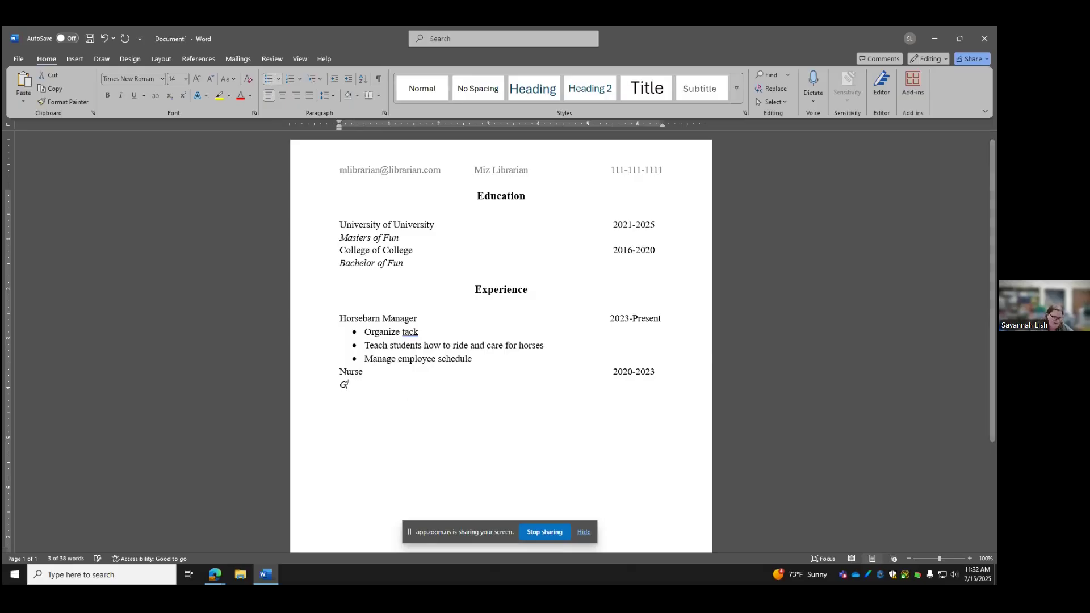
pyautogui.press('BackSpace')
pyautogui.press('BackSpace')
pyautogui.press('BackSpace')
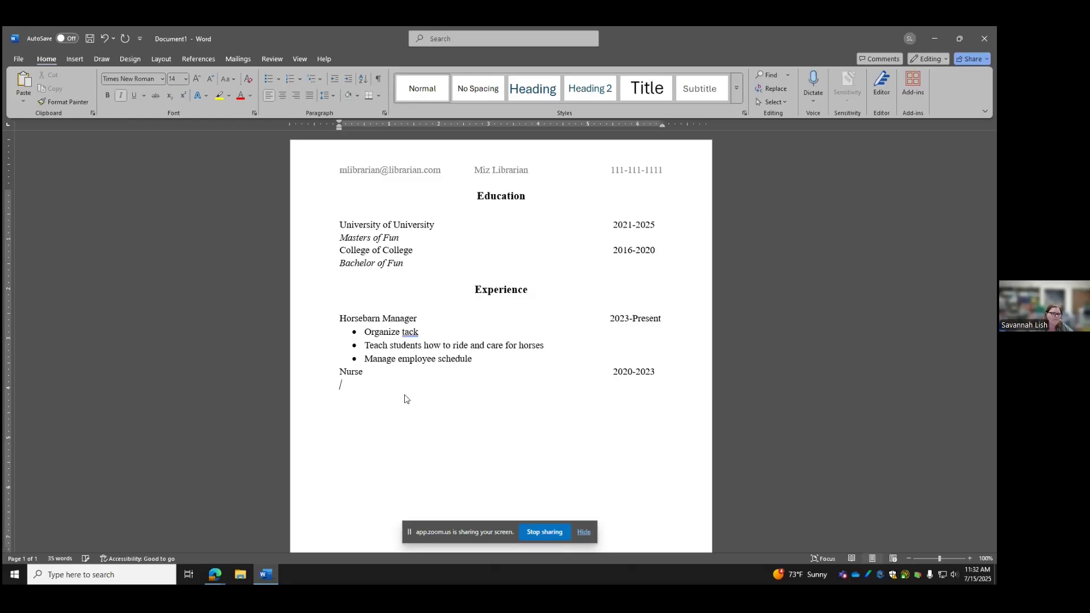
# Add non-italic bullets 'Give patients life saving care' and 'Communicated between hospital staff and patients' under Nurse
pyautogui.click(121, 97)
pyautogui.click(272, 83)
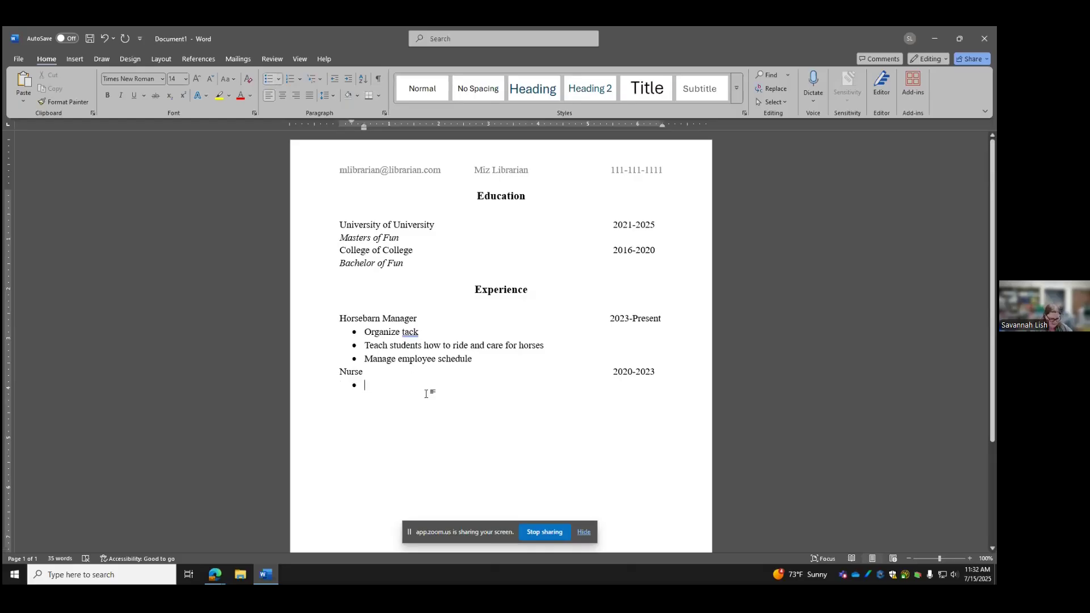
pyautogui.write('Give pati')
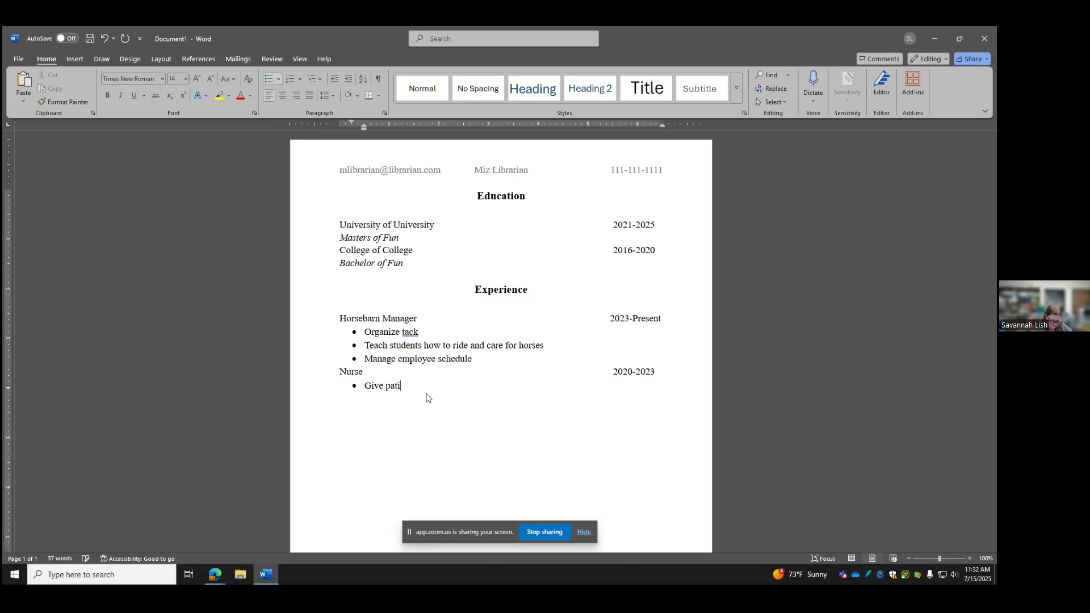
pyautogui.write('ents life saving care')
pyautogui.press('Return')
pyautogui.write('Communicated')
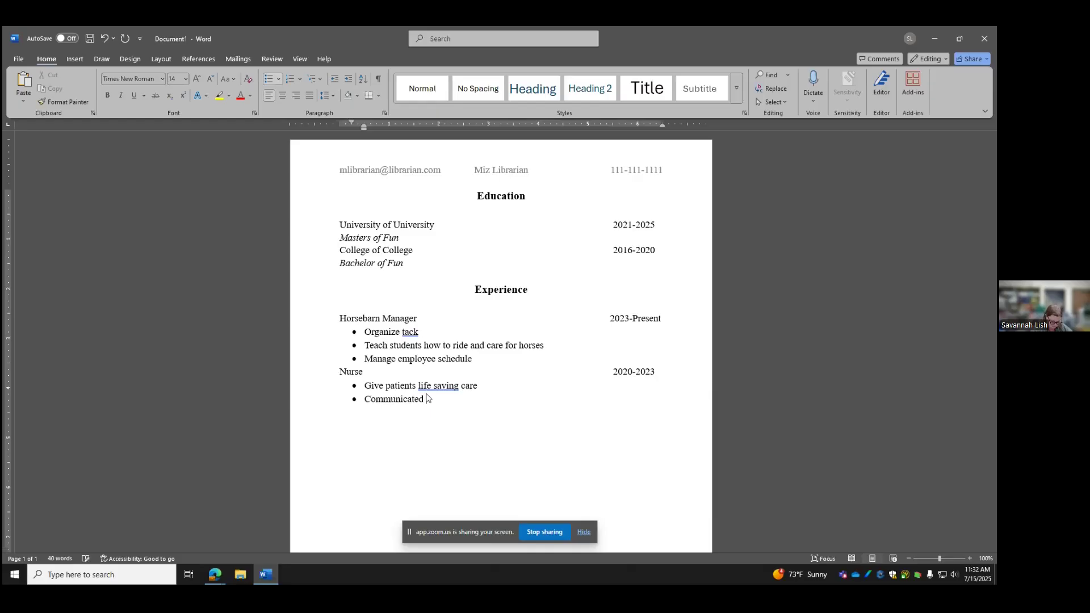
pyautogui.write(' between hospital staff and pa')
pyautogui.write('tients')
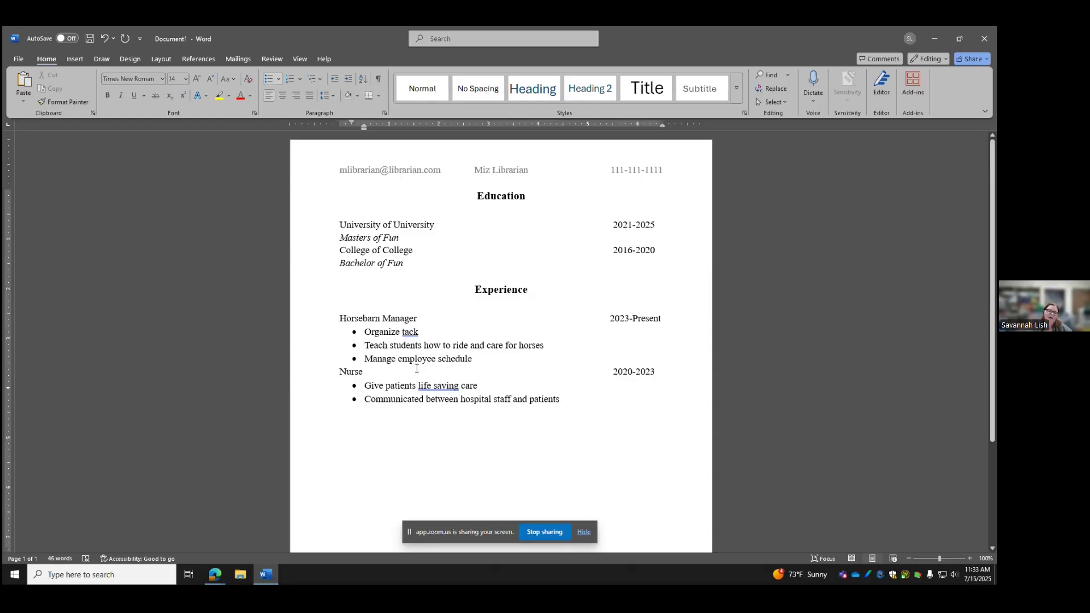
# Dismiss the Editor flag on 'tack' and accept 'lifesaving' in place of 'life saving'
pyautogui.click(410, 332)
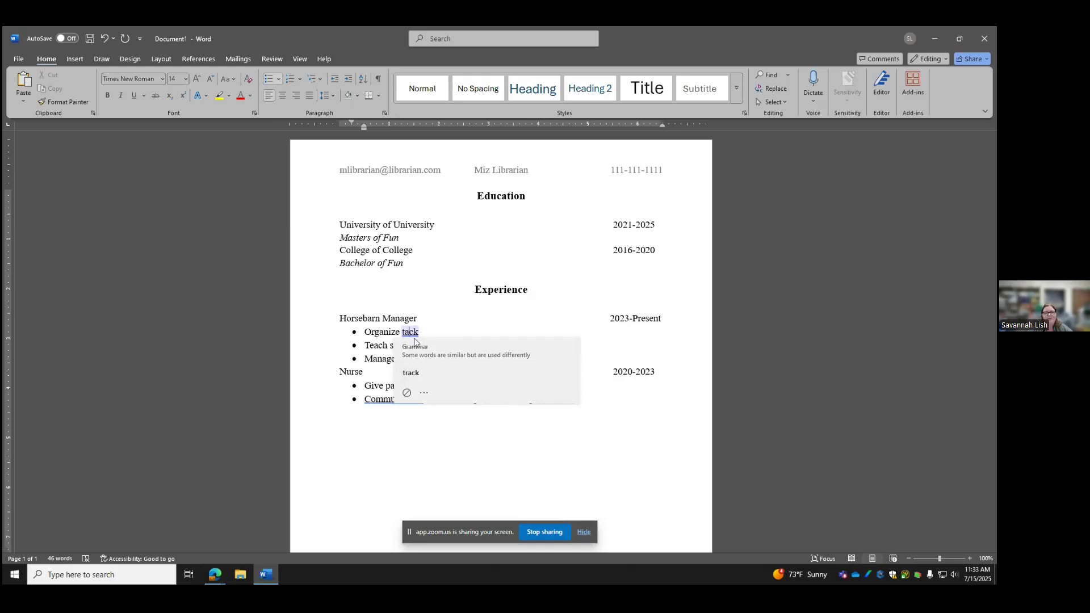
pyautogui.click(371, 387)
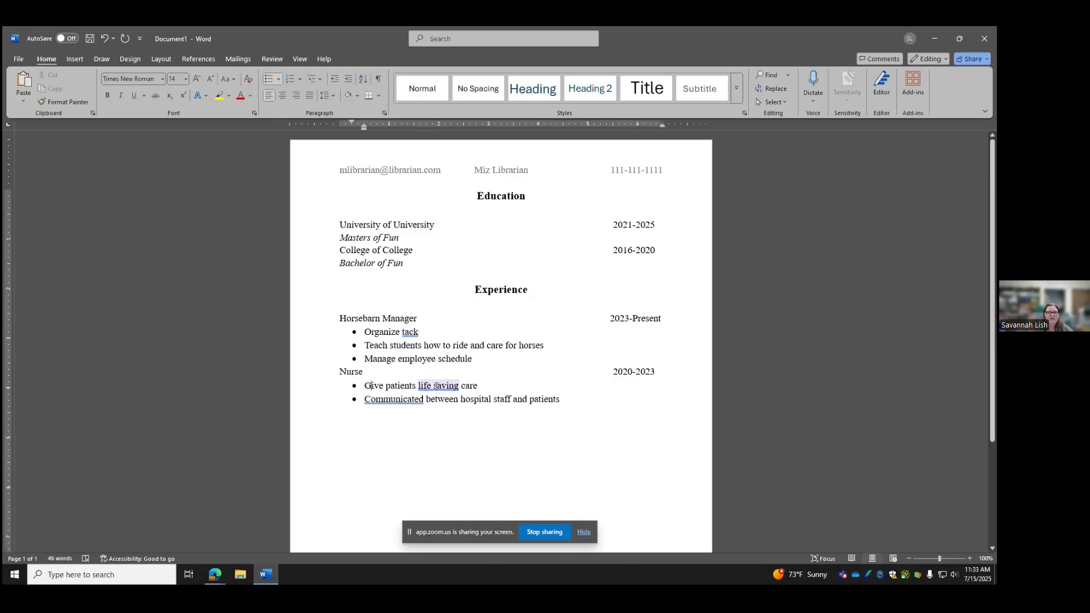
pyautogui.click(436, 386)
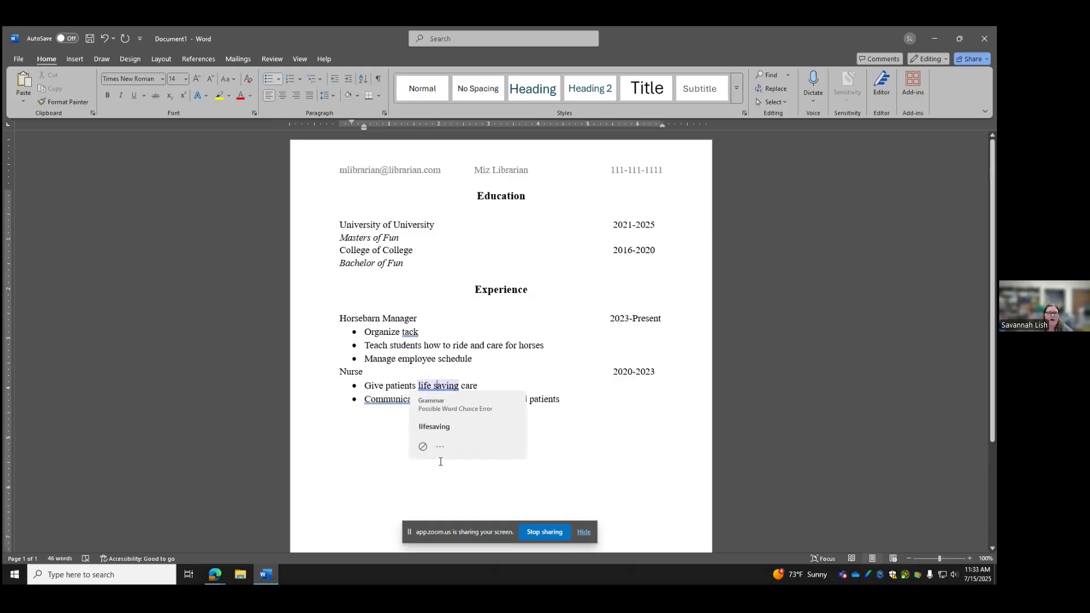
pyautogui.click(462, 429)
# Keep 'Communicated' unchanged and accept the hyphenated 'life-saving' suggestion
pyautogui.click(391, 399)
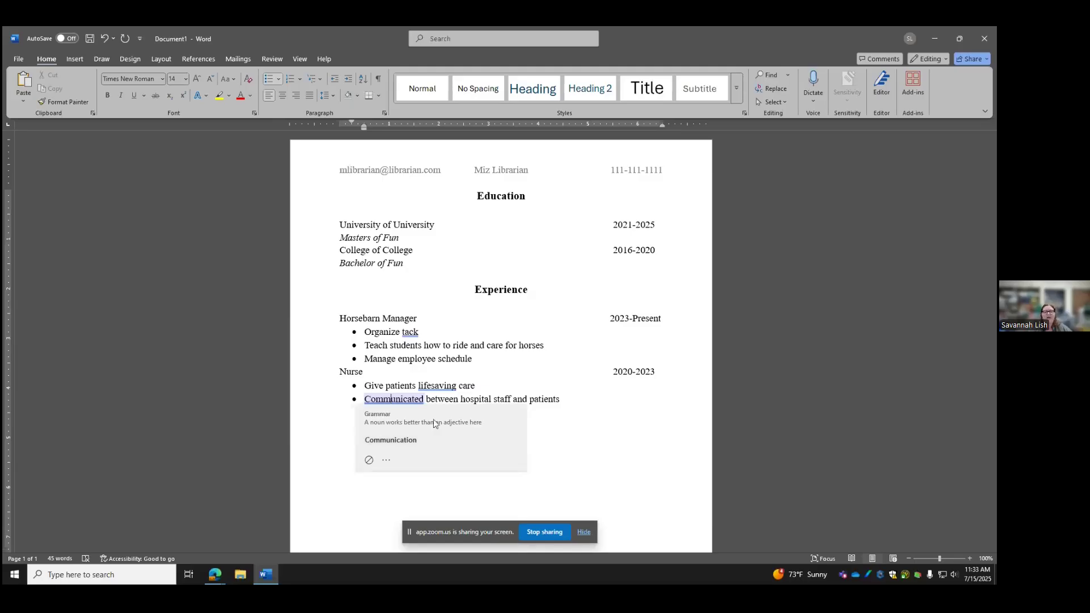
pyautogui.click(607, 416)
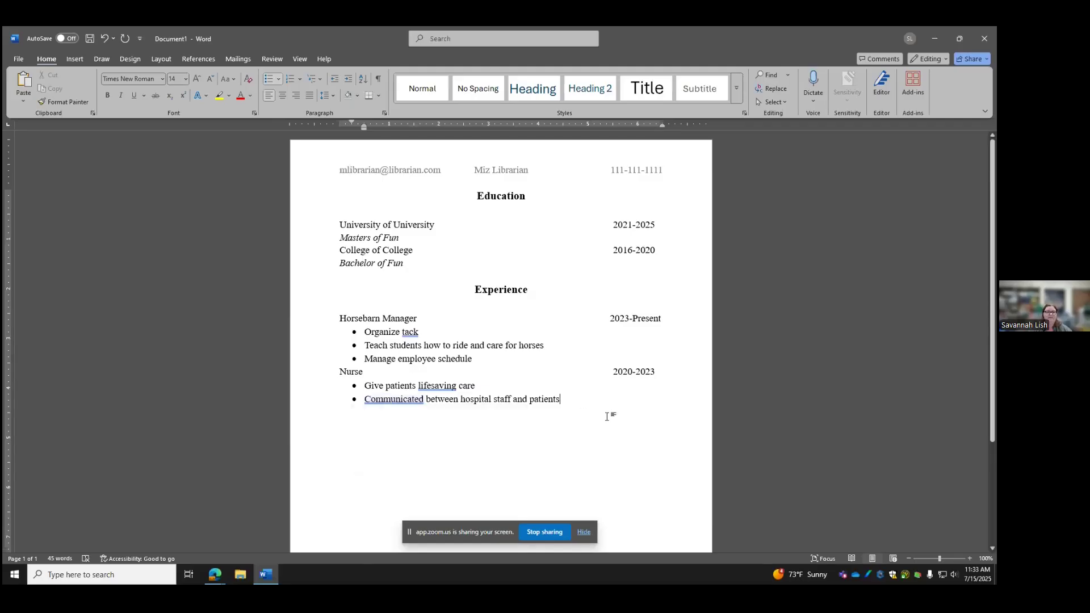
pyautogui.click(429, 388)
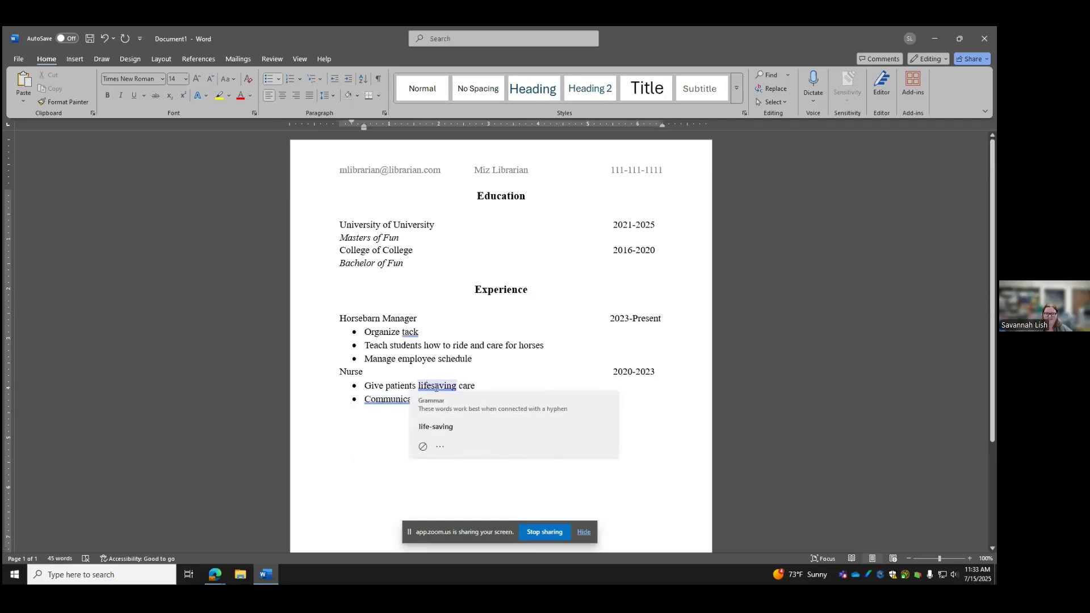
pyautogui.click(434, 426)
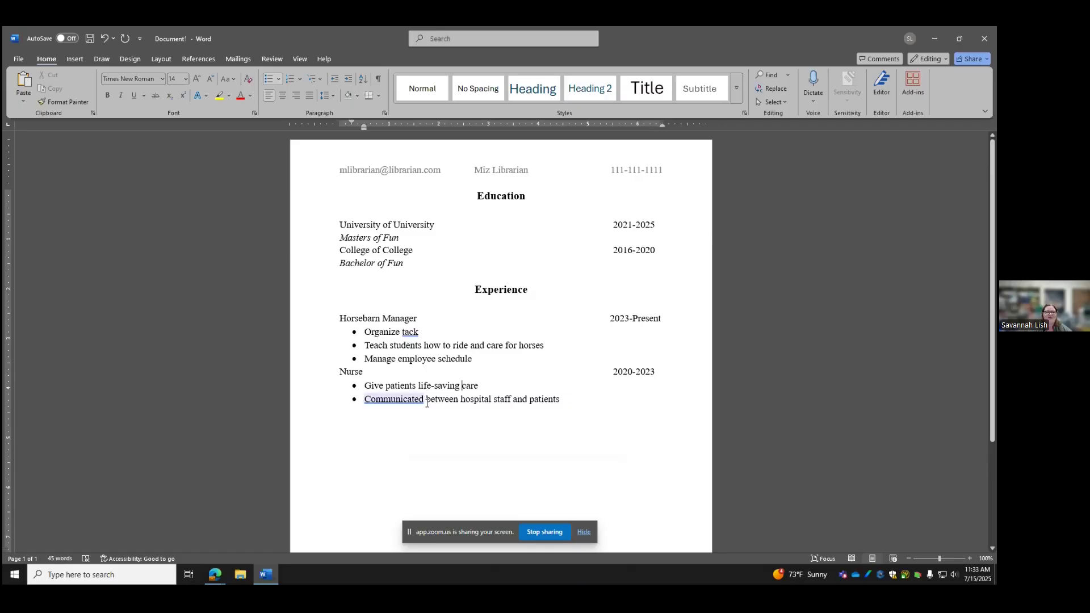
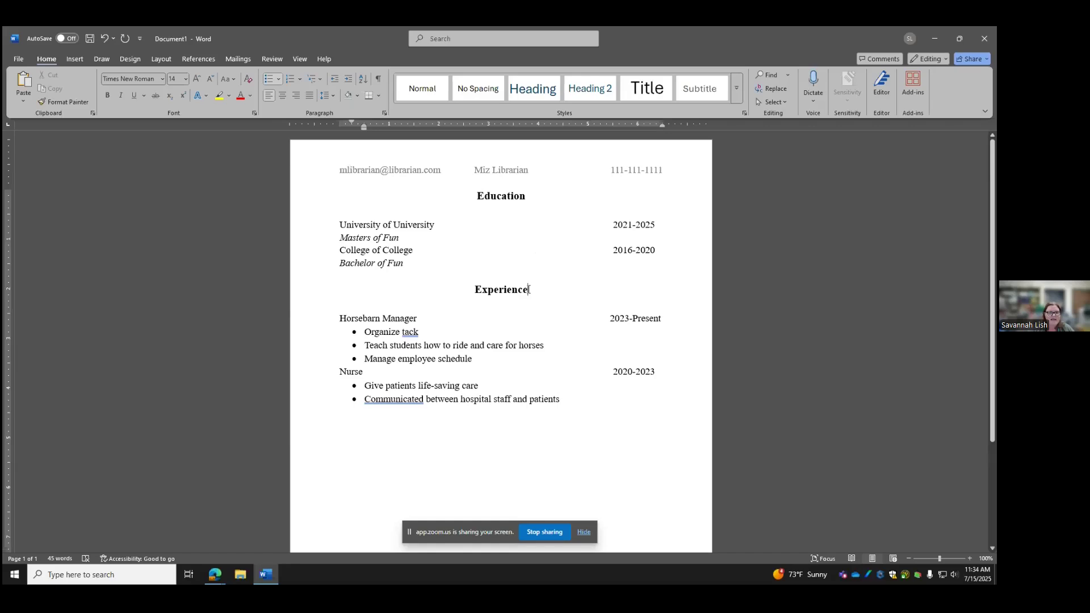
# Paste a copy of the bold Experience heading below the Nurse bullets and retype it 'Skills/Qualifications'
pyautogui.moveTo(529, 289); pyautogui.dragTo(474, 291)
pyautogui.hotkey('ctrl', 'c')
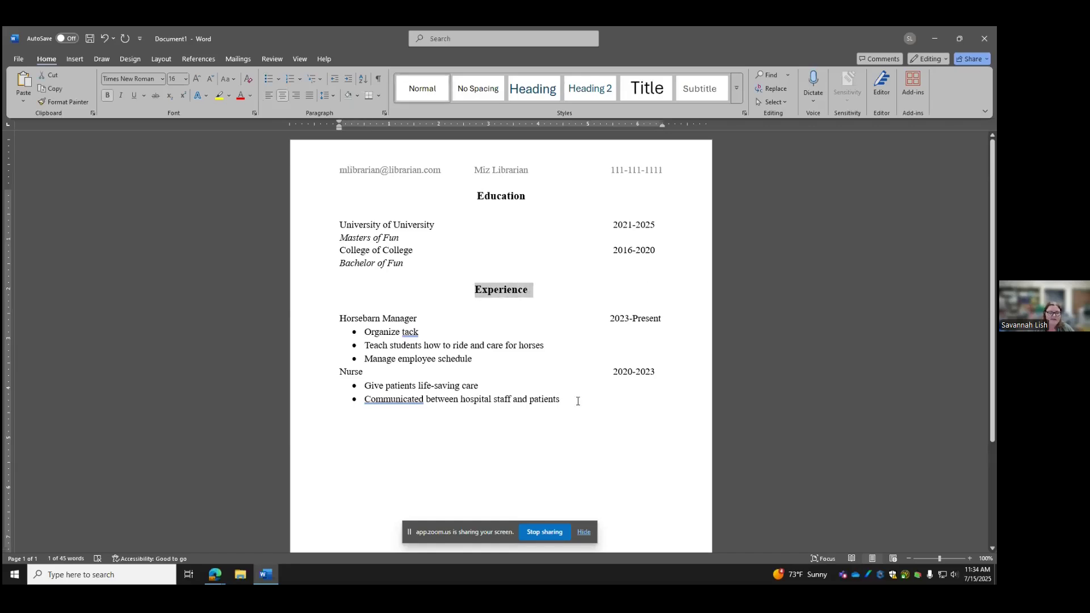
pyautogui.click(578, 401)
pyautogui.press('Return')
pyautogui.press('Return')
pyautogui.press('BackSpace')
pyautogui.press('Return')
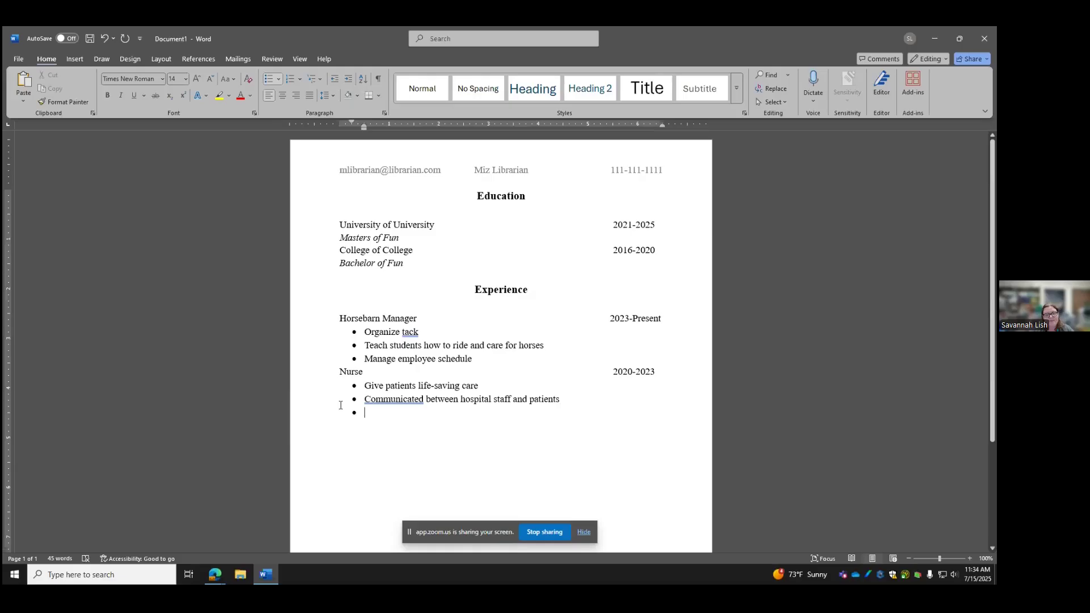
pyautogui.press('Return')
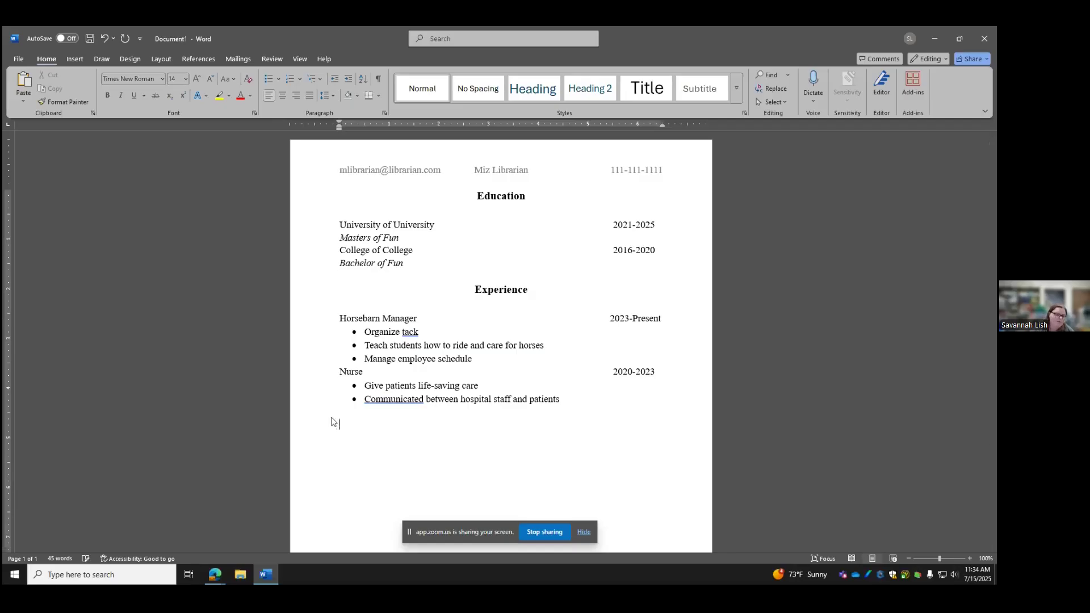
pyautogui.hotkey('ctrl', 'v')
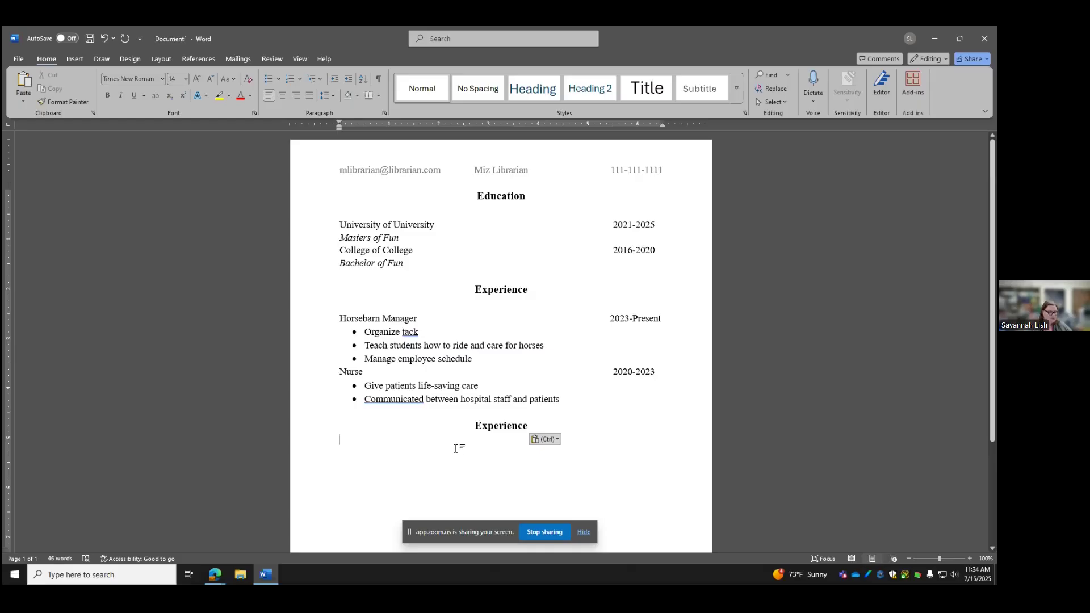
pyautogui.press('ctrl')
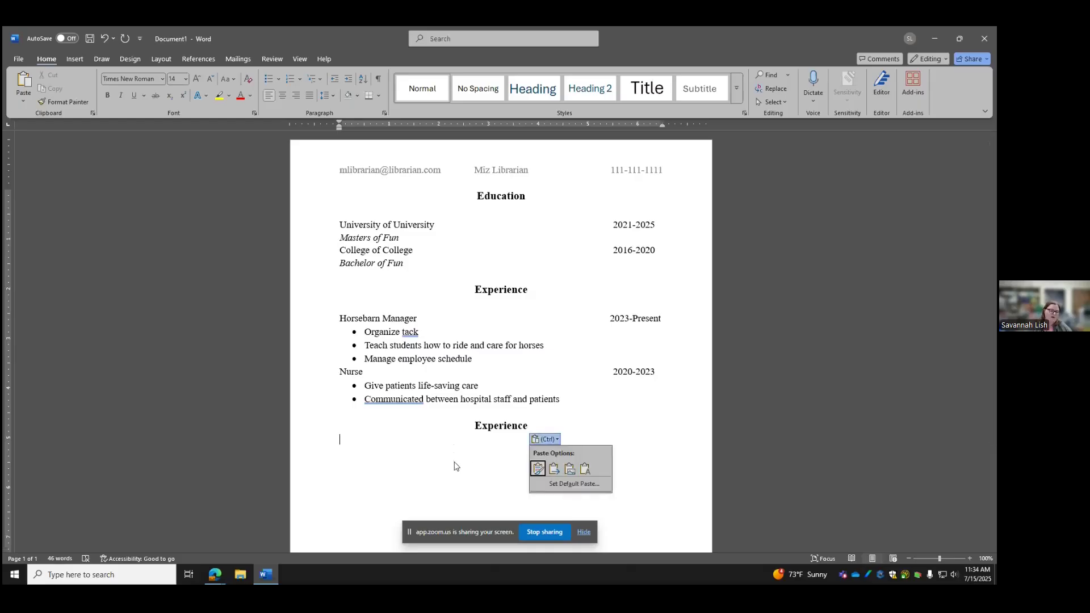
pyautogui.press('Escape')
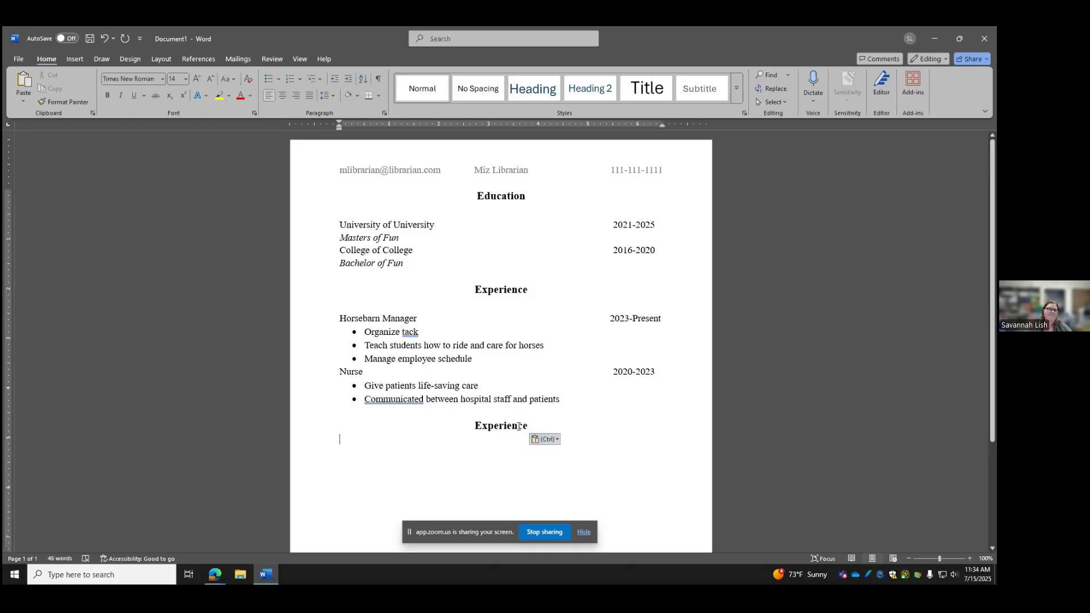
pyautogui.moveTo(534, 427); pyautogui.dragTo(476, 424)
pyautogui.write('Sk')
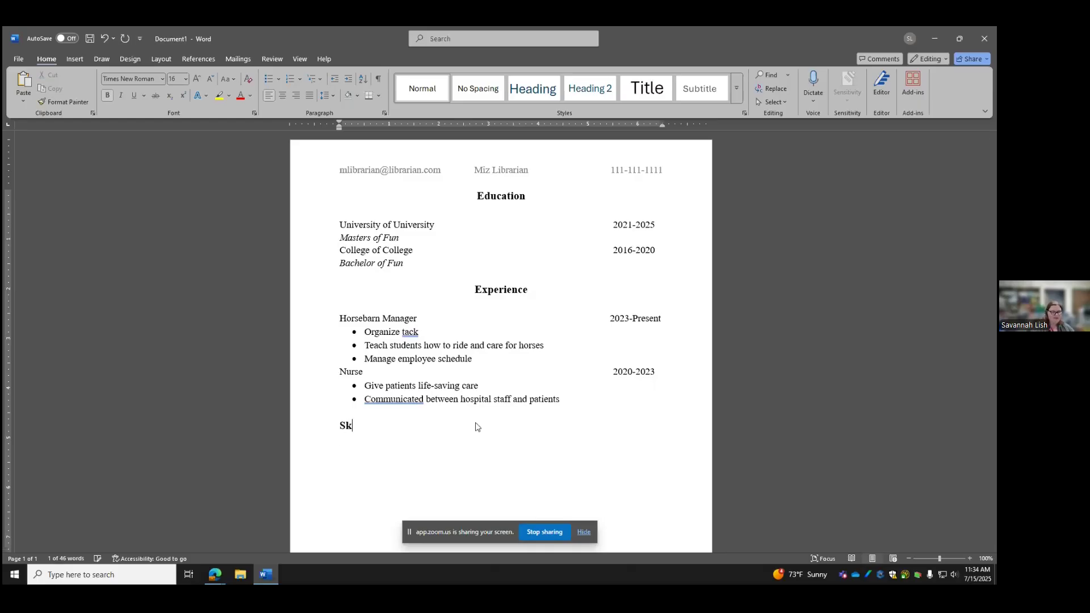
pyautogui.write('ills/')
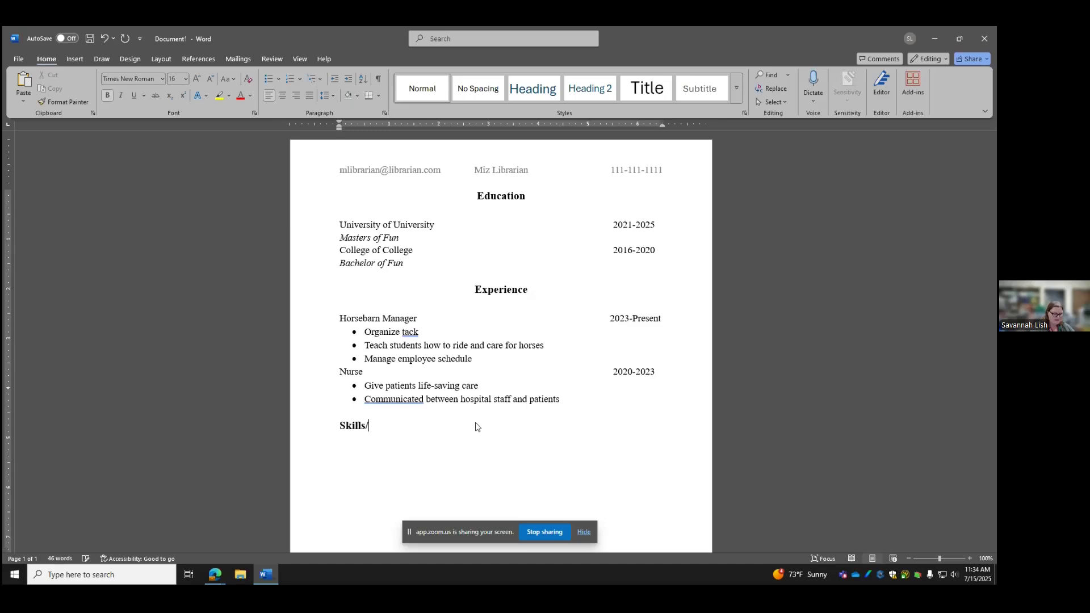
pyautogui.write('Qualifications')
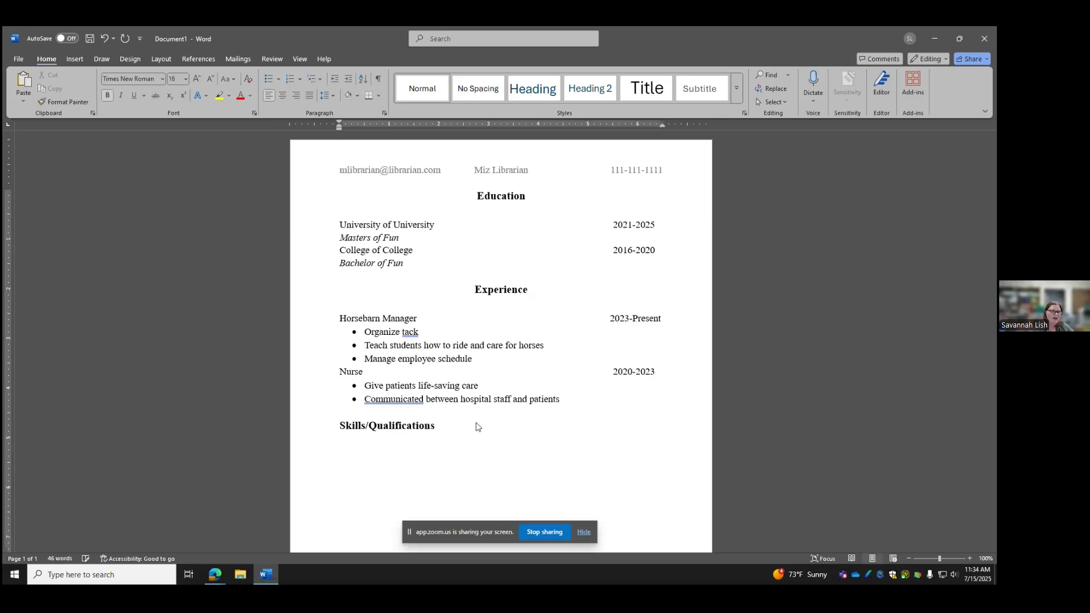
# Centre the Skills/Qualifications heading and start a 14-point, non-bold line beneath it reading 'Spanish,'
pyautogui.click(282, 96)
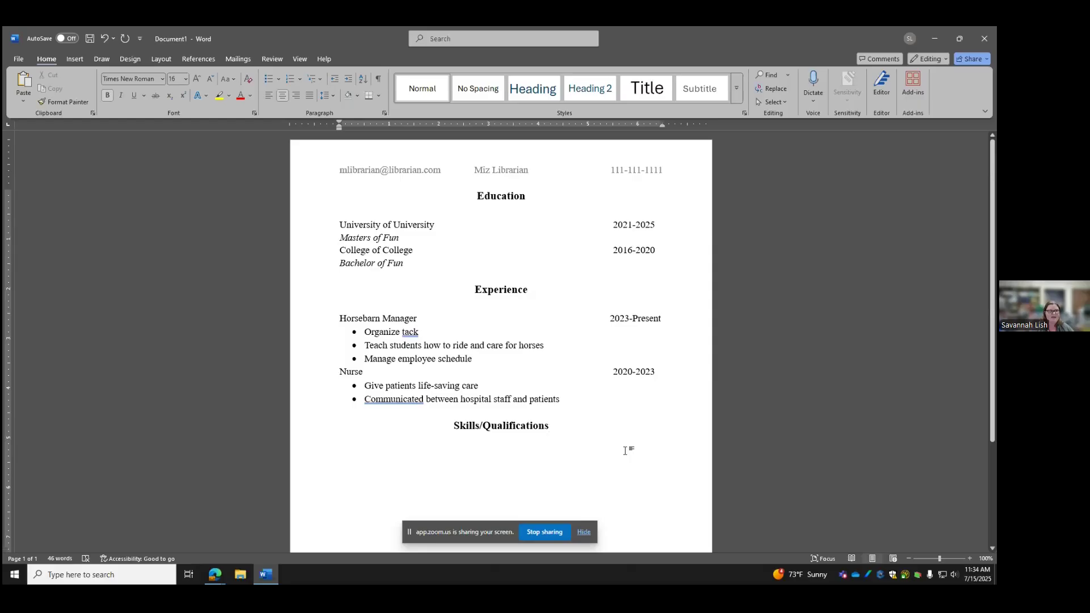
pyautogui.press('Return')
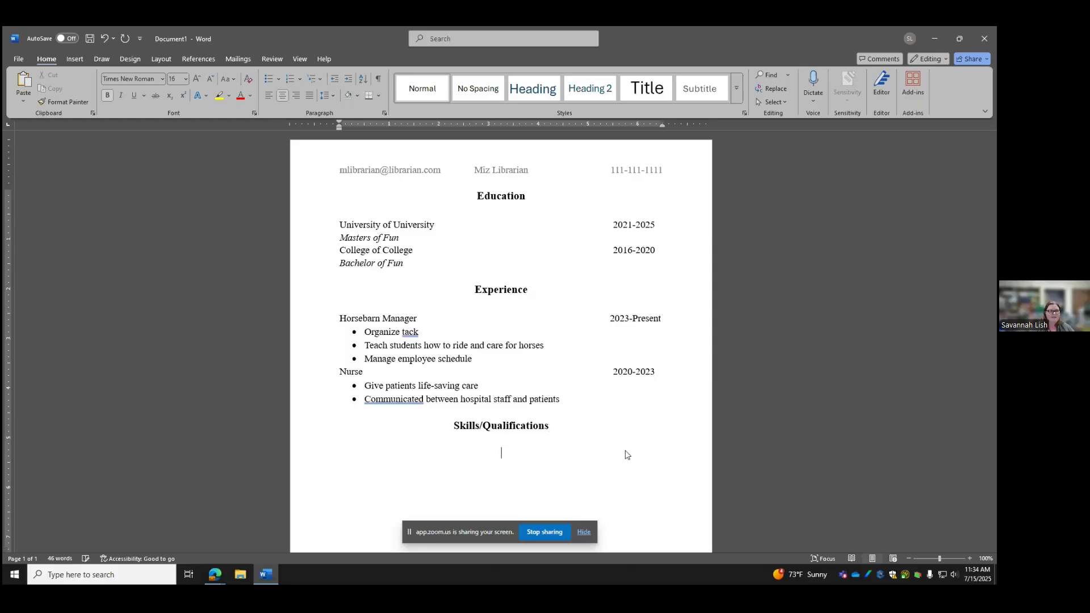
pyautogui.click(186, 79)
pyautogui.click(181, 151)
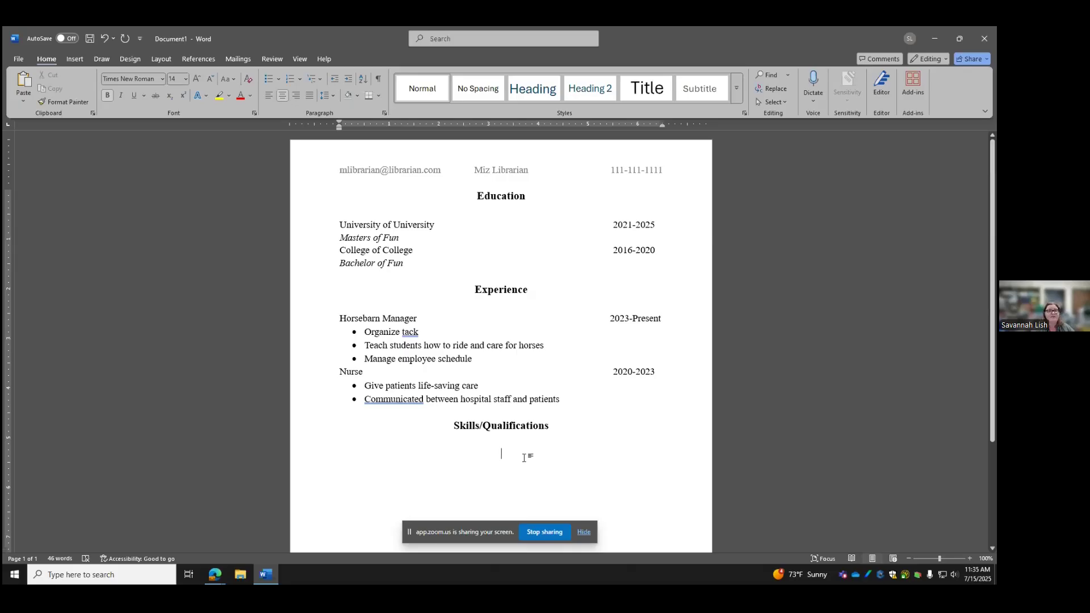
pyautogui.write('Spani')
pyautogui.press('BackSpace')
pyautogui.press('BackSpace')
pyautogui.press('BackSpace')
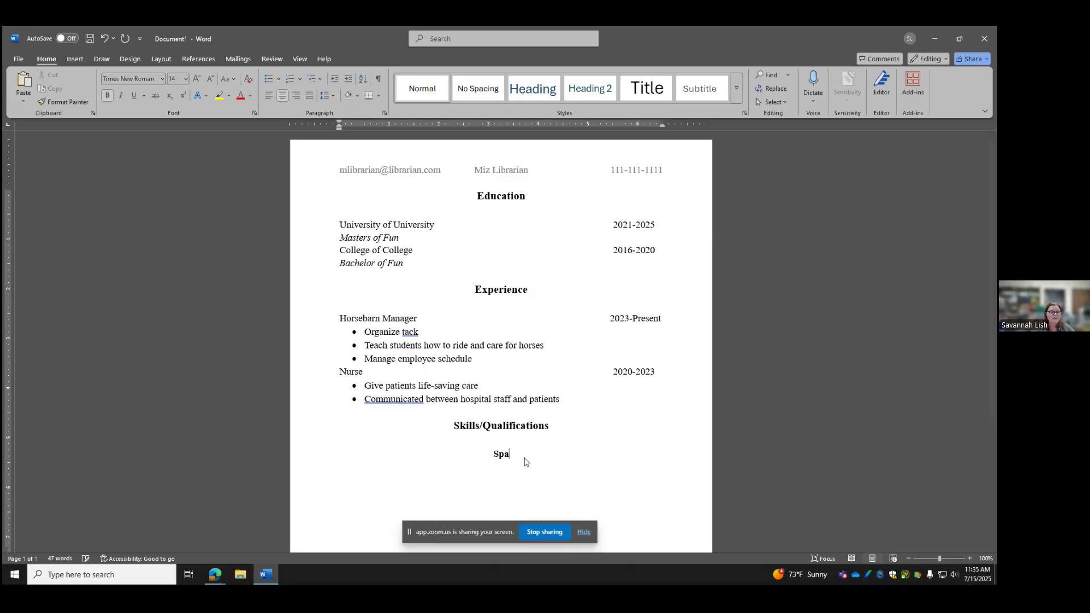
pyautogui.press('BackSpace')
pyautogui.press('BackSpace')
pyautogui.click(107, 97)
pyautogui.write('Spanish')
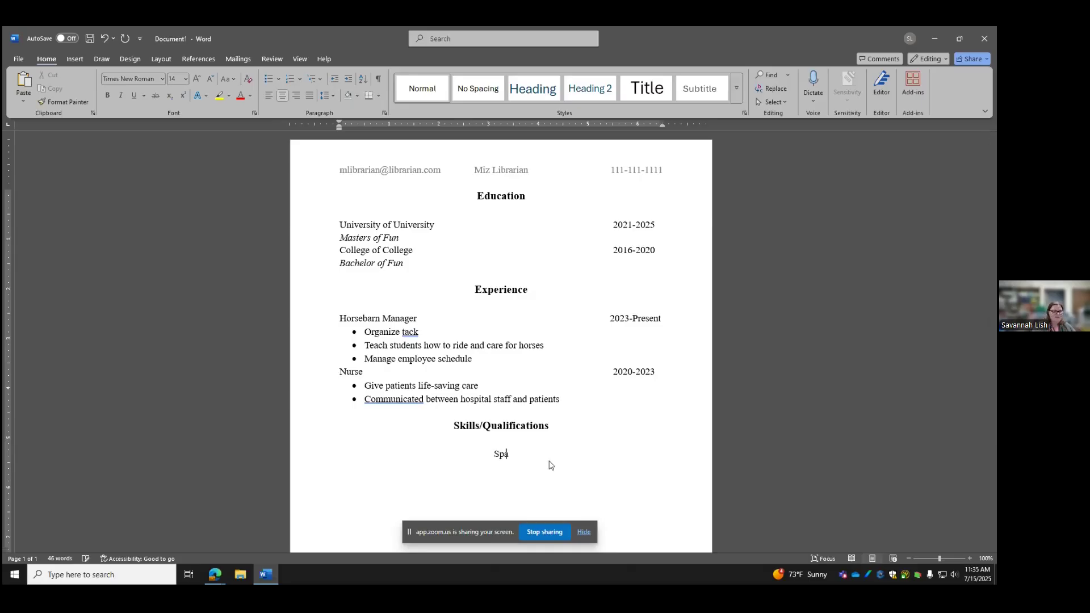
pyautogui.write(',')
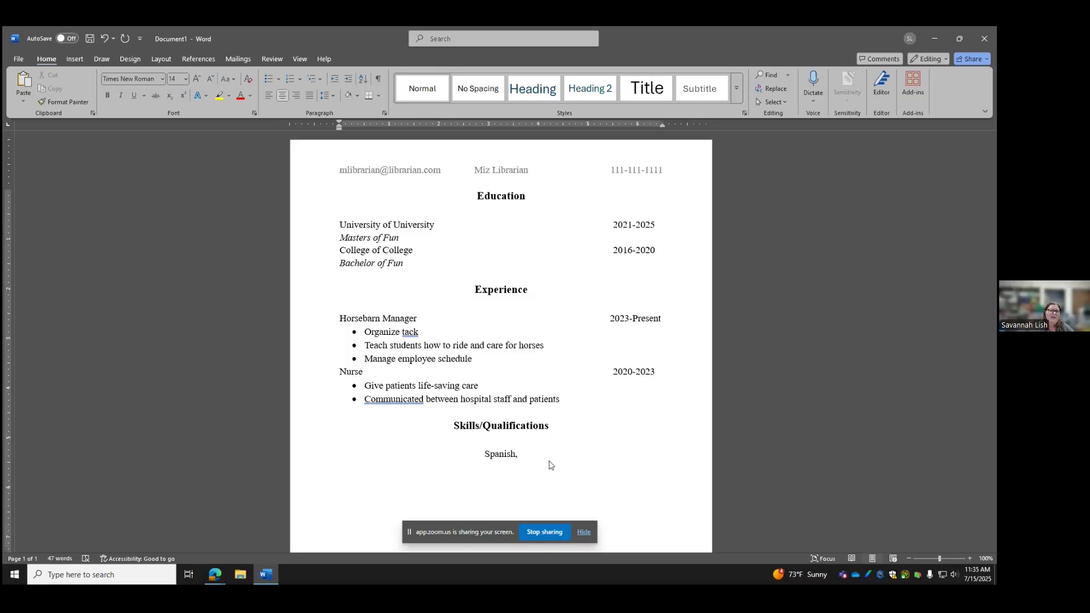
# Finish the skills line with 'video editing, use professional photography equipment' and remove the blank line above it
pyautogui.write('video editing, ')
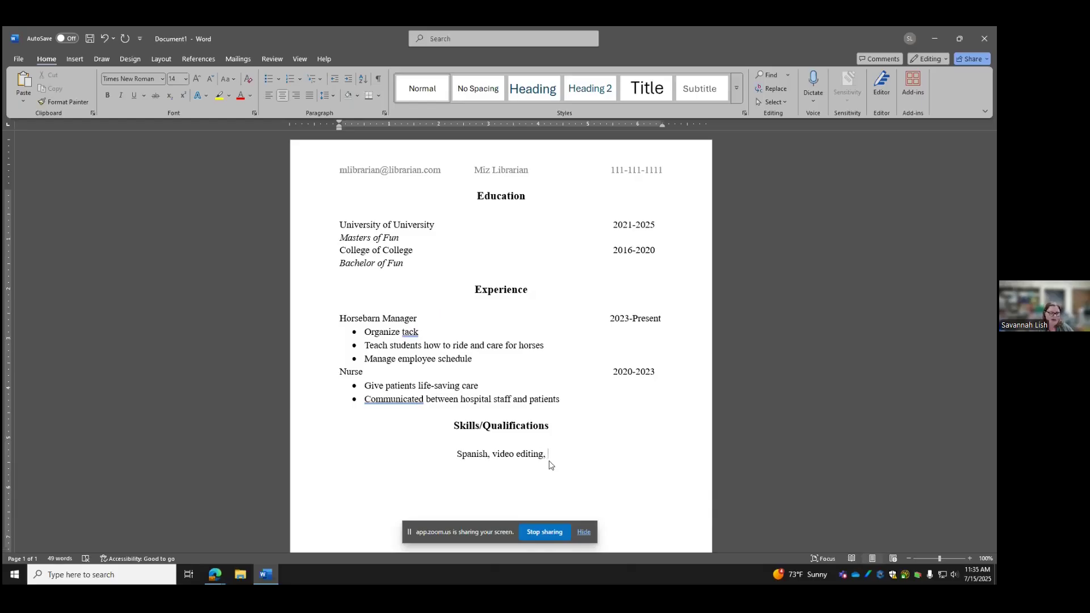
pyautogui.write('use')
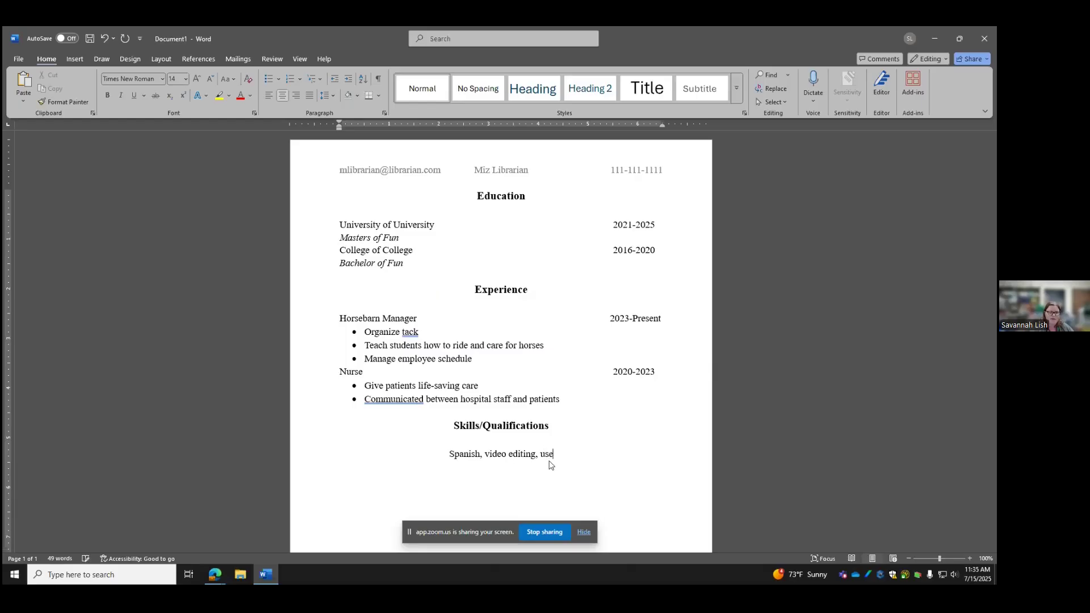
pyautogui.write(' profession')
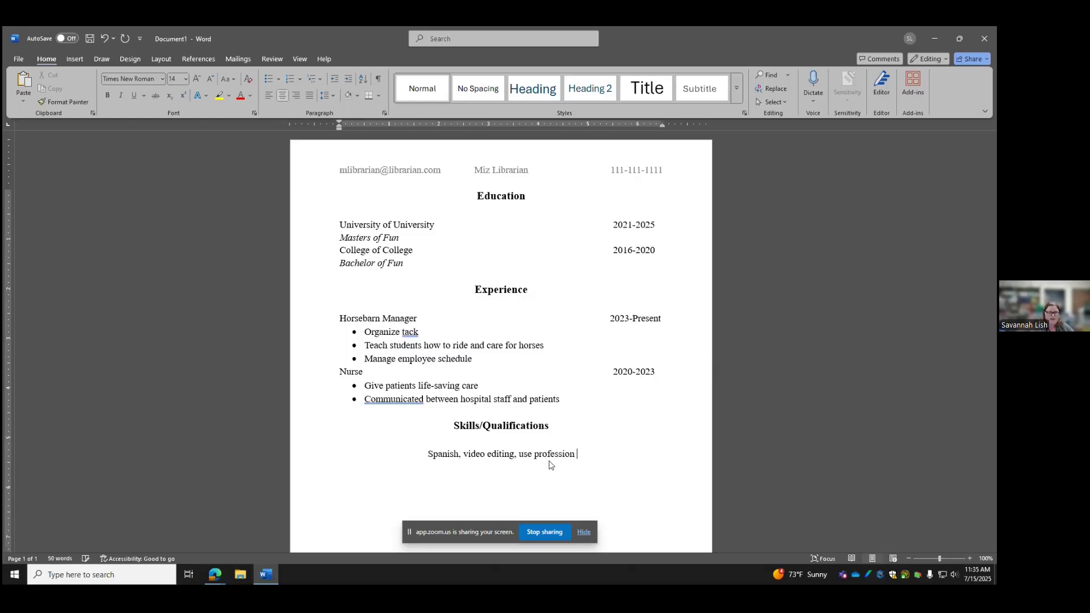
pyautogui.write('al phot')
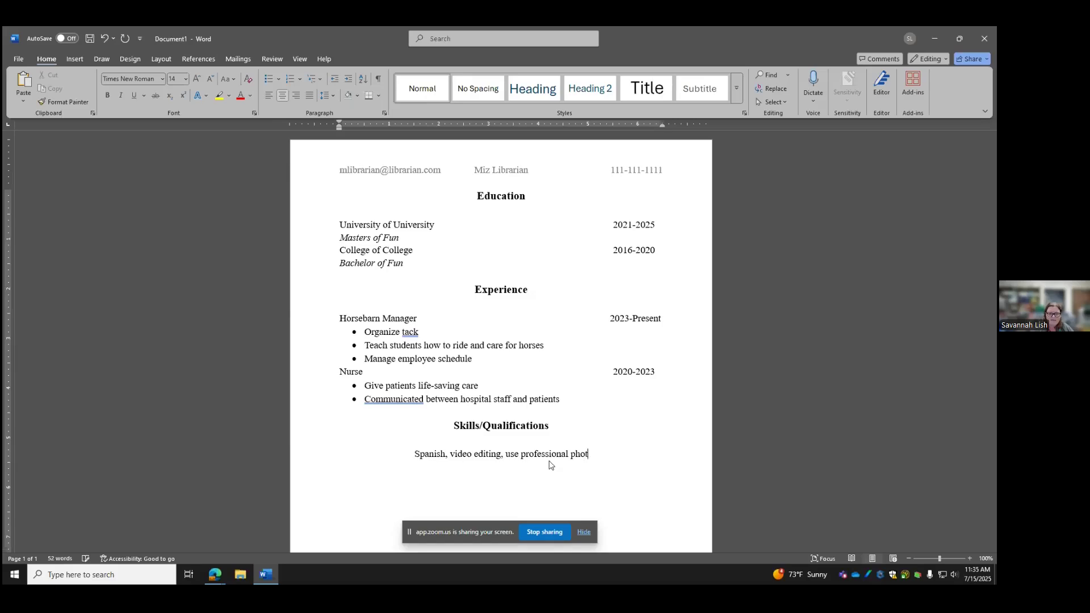
pyautogui.write('ography e')
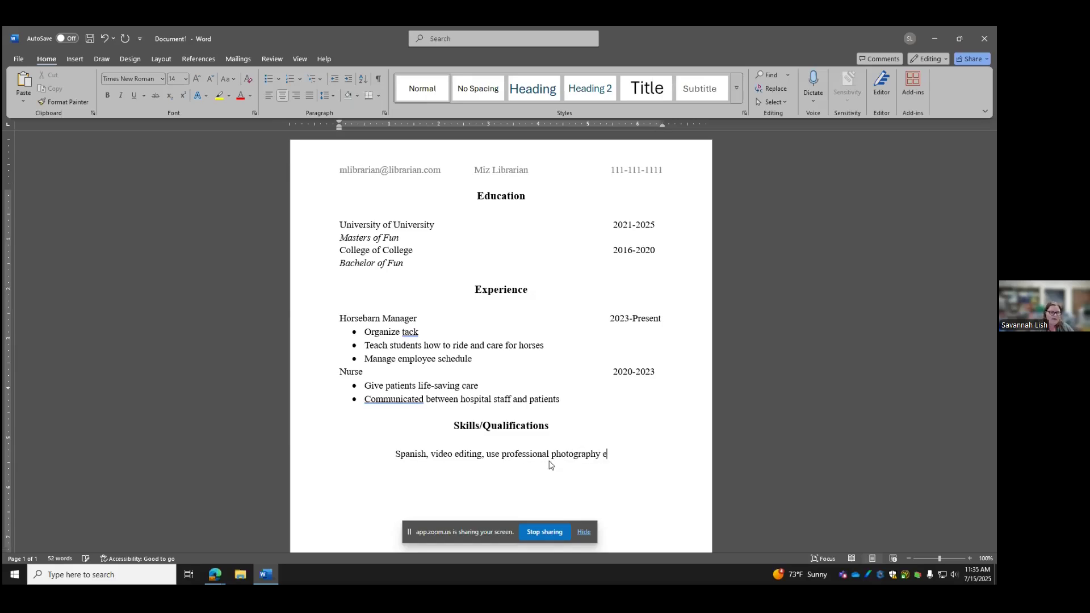
pyautogui.write('quipment')
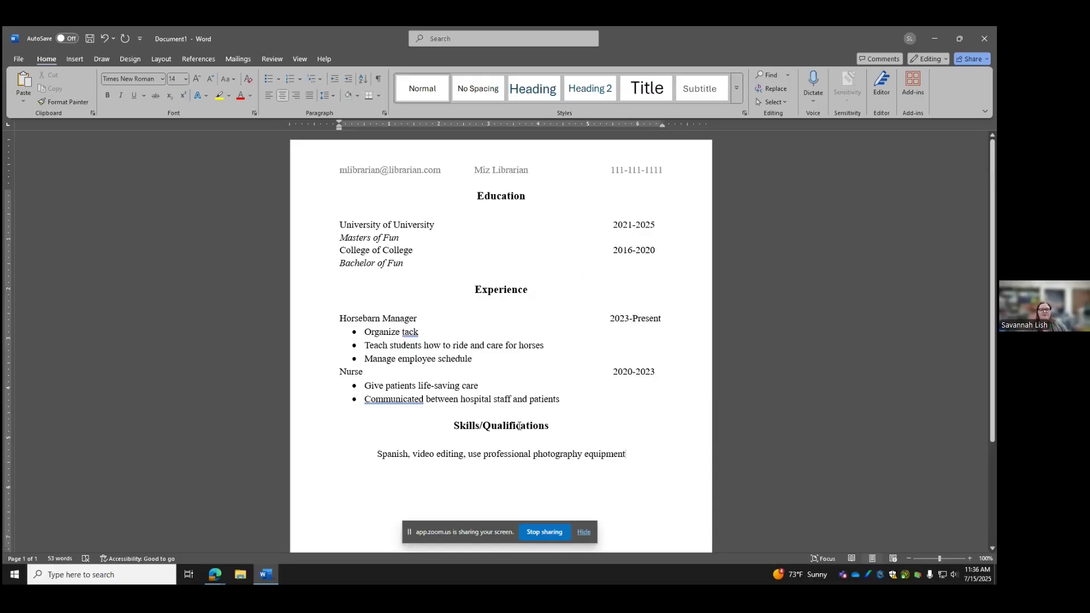
pyautogui.click(504, 444)
pyautogui.hotkey('ctrl', 'l')
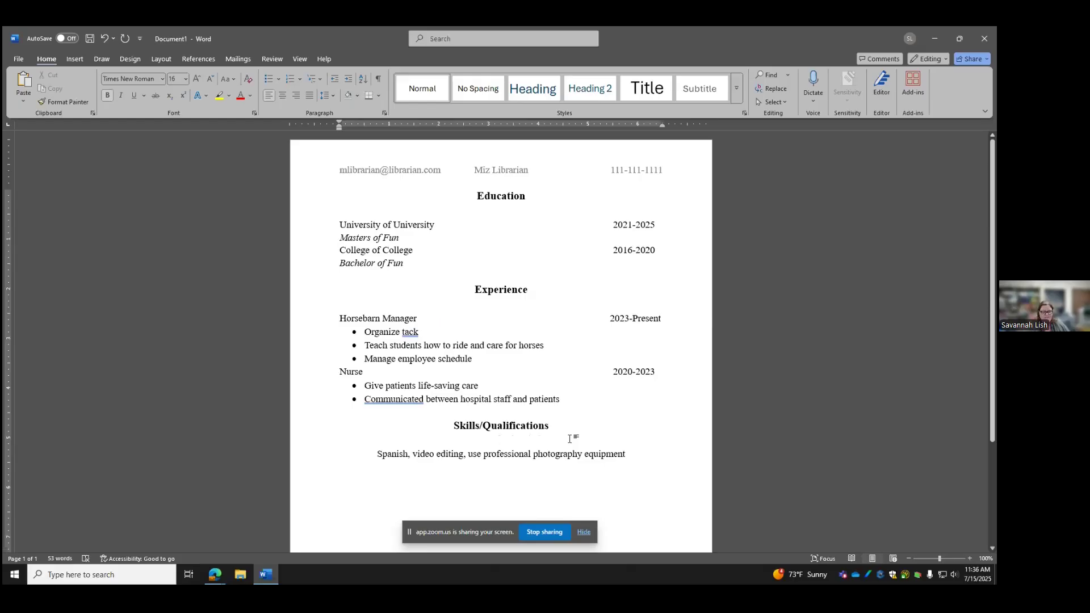
pyautogui.press('BackSpace')
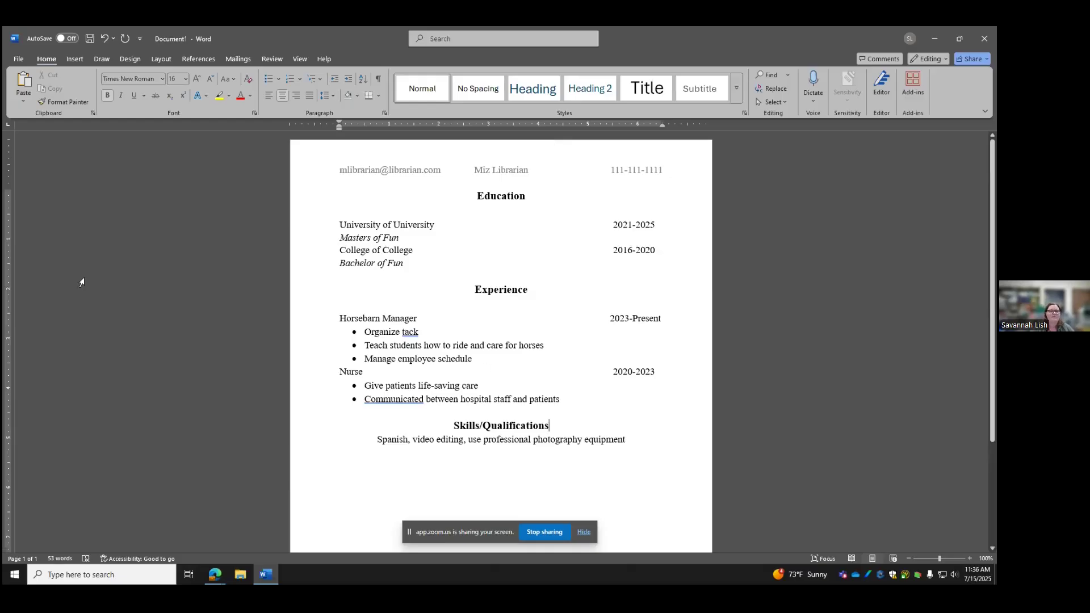
# Begin saving a copy as PDF, entering a file name ending in 2025
pyautogui.click(18, 59)
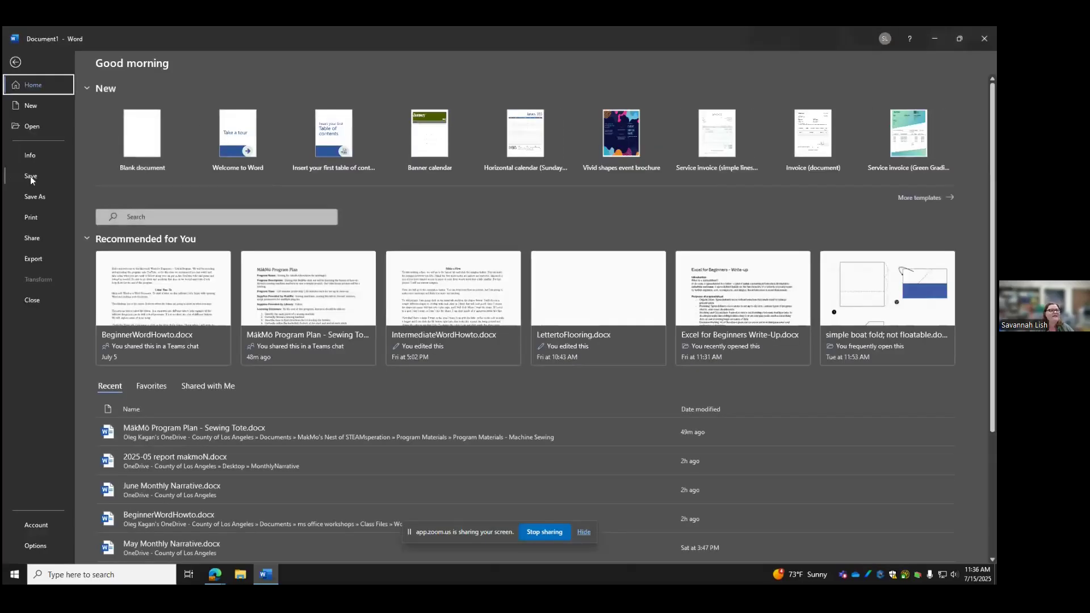
pyautogui.click(33, 197)
pyautogui.click(315, 105)
pyautogui.write('mlibrarian_')
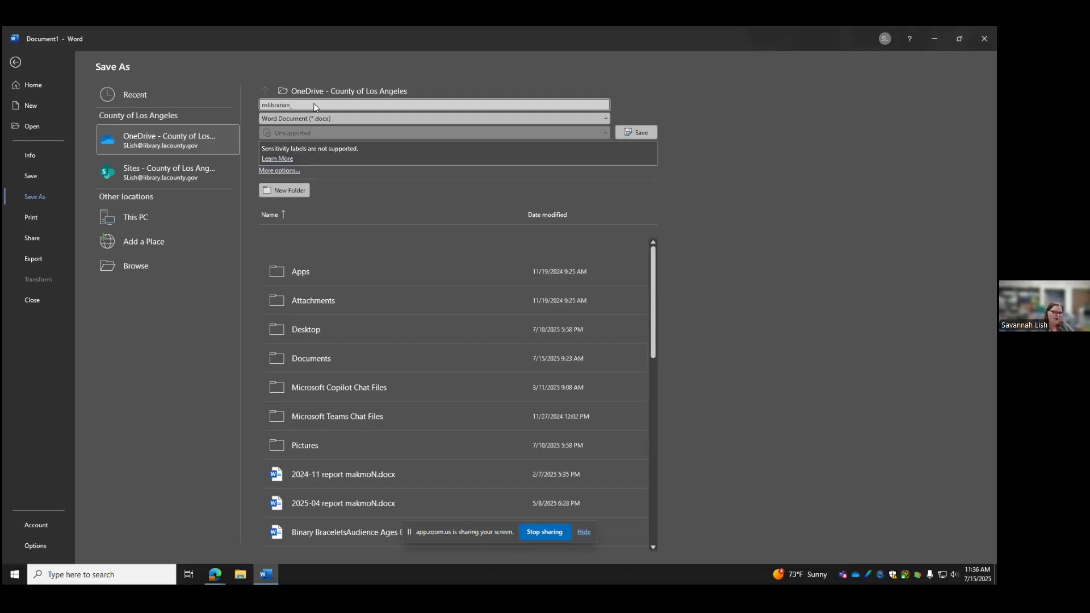
pyautogui.write('2025')
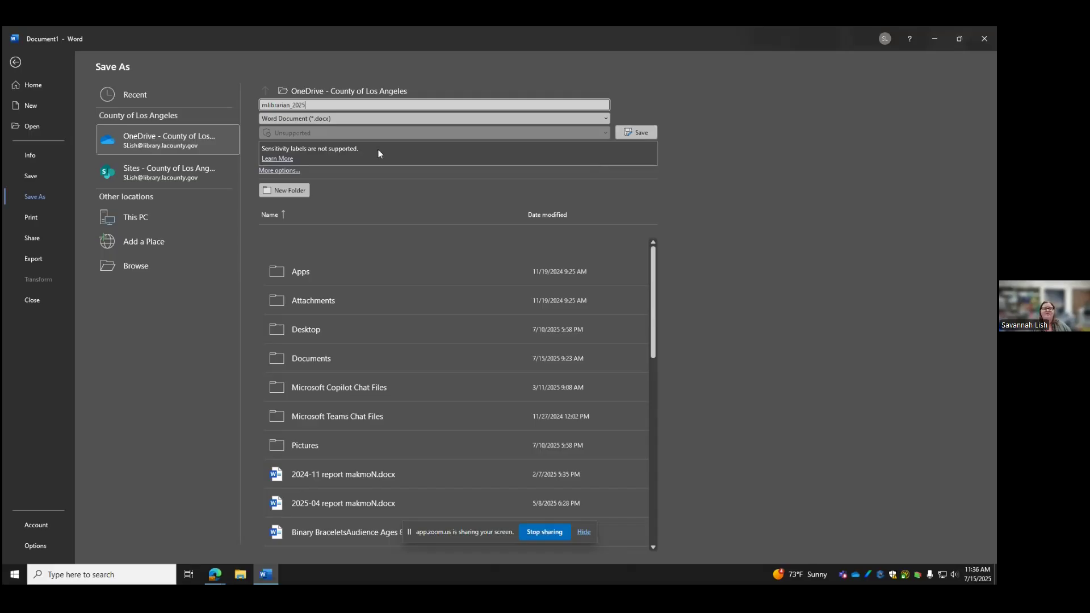
pyautogui.click(312, 120)
pyautogui.click(321, 191)
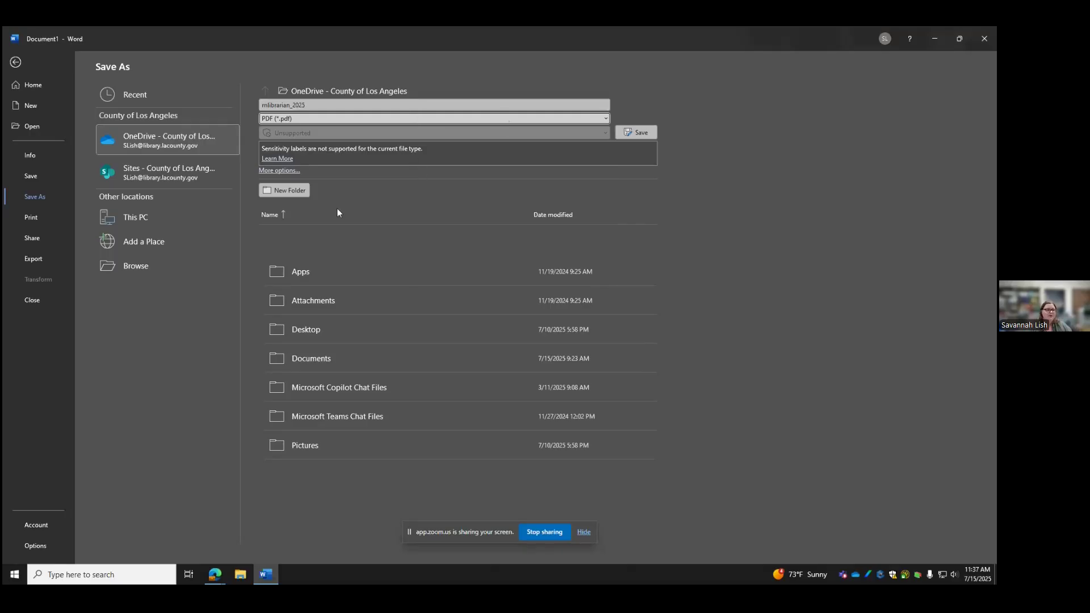
# Pick the Desktop as save location, then check the one-page print preview and return to editing
pyautogui.click(126, 216)
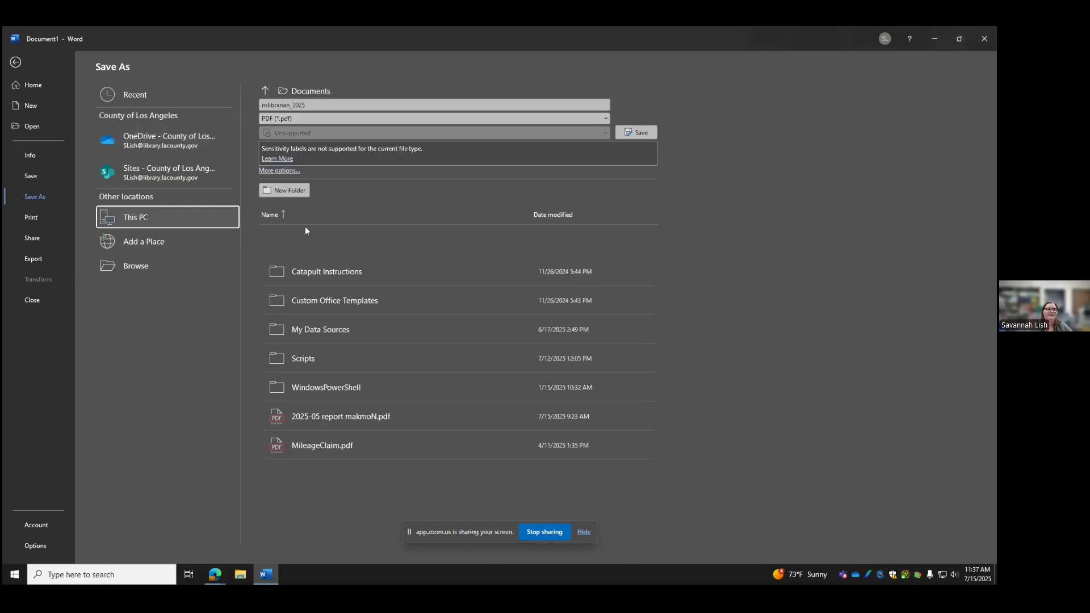
pyautogui.click(264, 91)
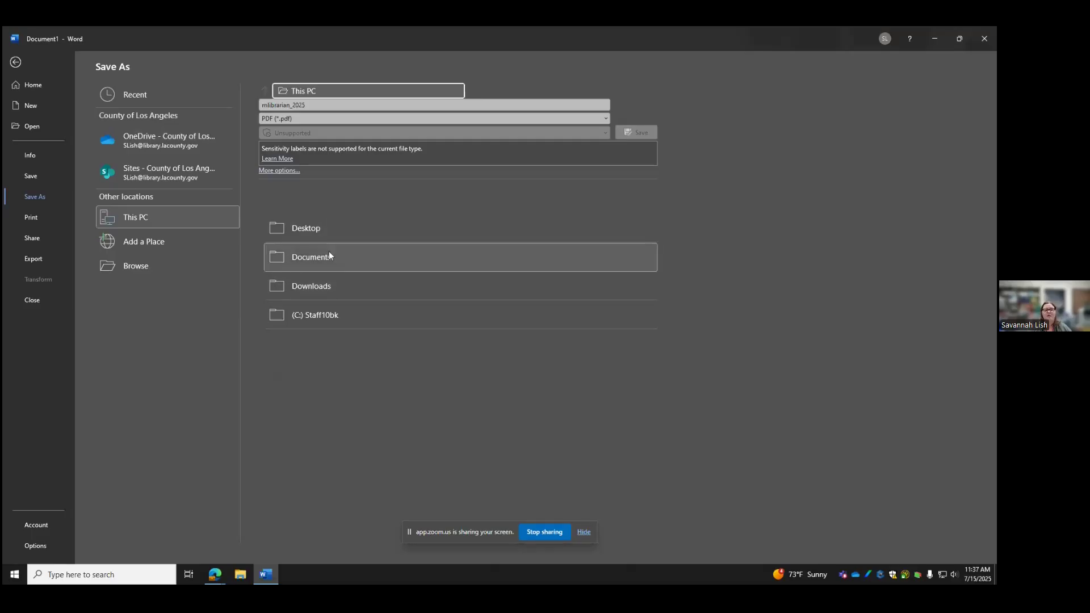
pyautogui.click(307, 228)
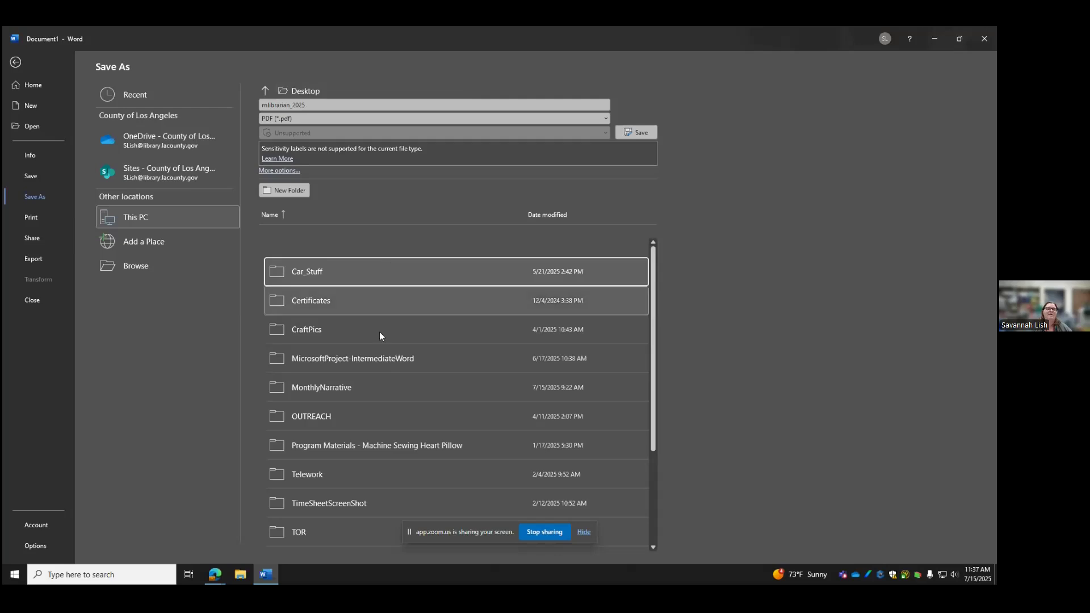
pyautogui.scroll(-3, 376, 355)
pyautogui.scroll(3, 350, 393)
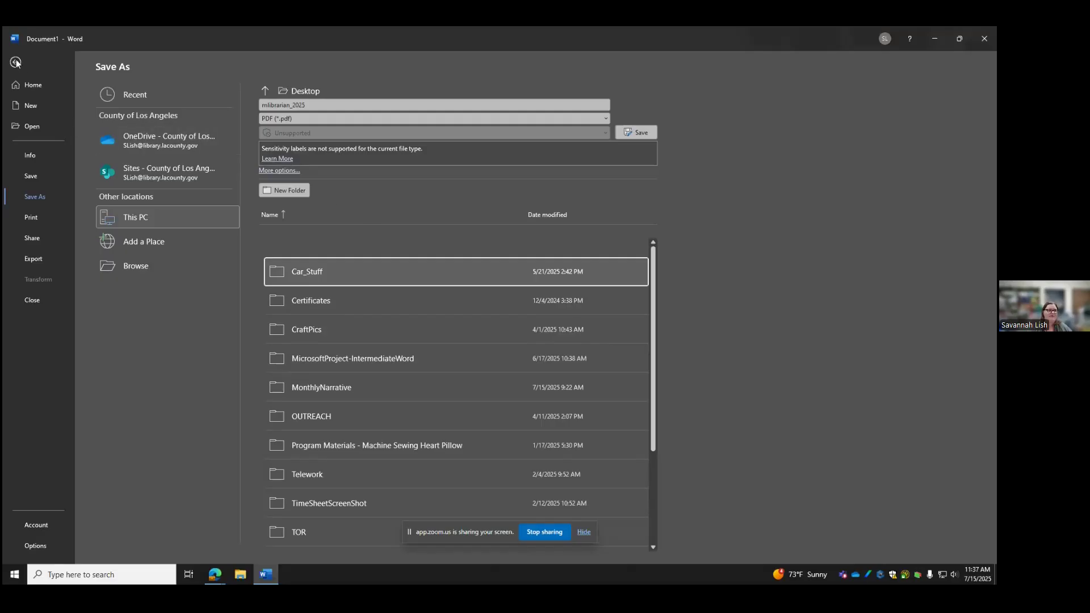
pyautogui.click(34, 217)
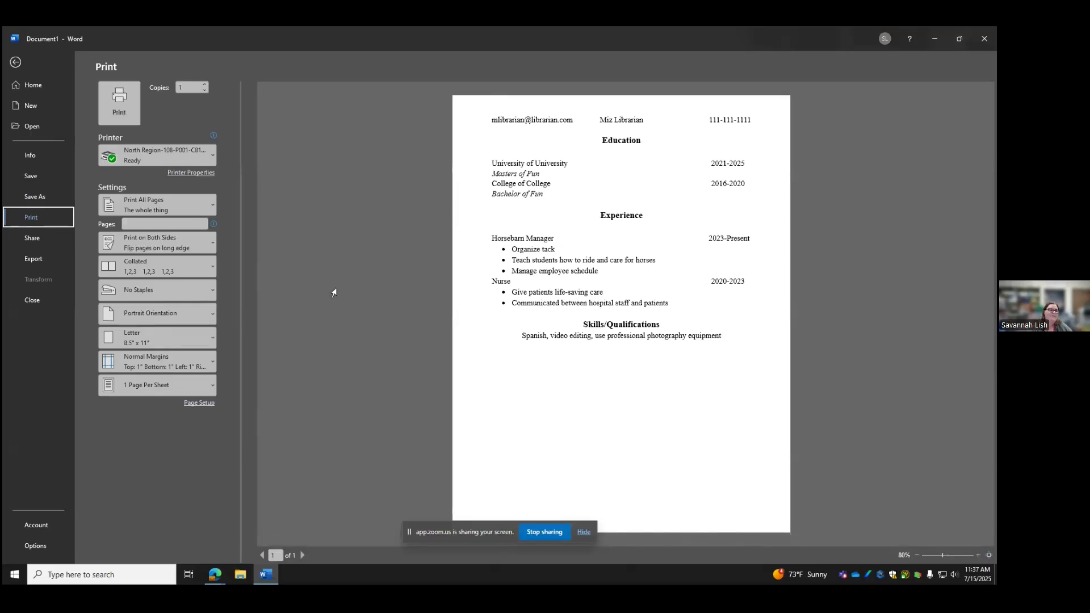
pyautogui.click(15, 62)
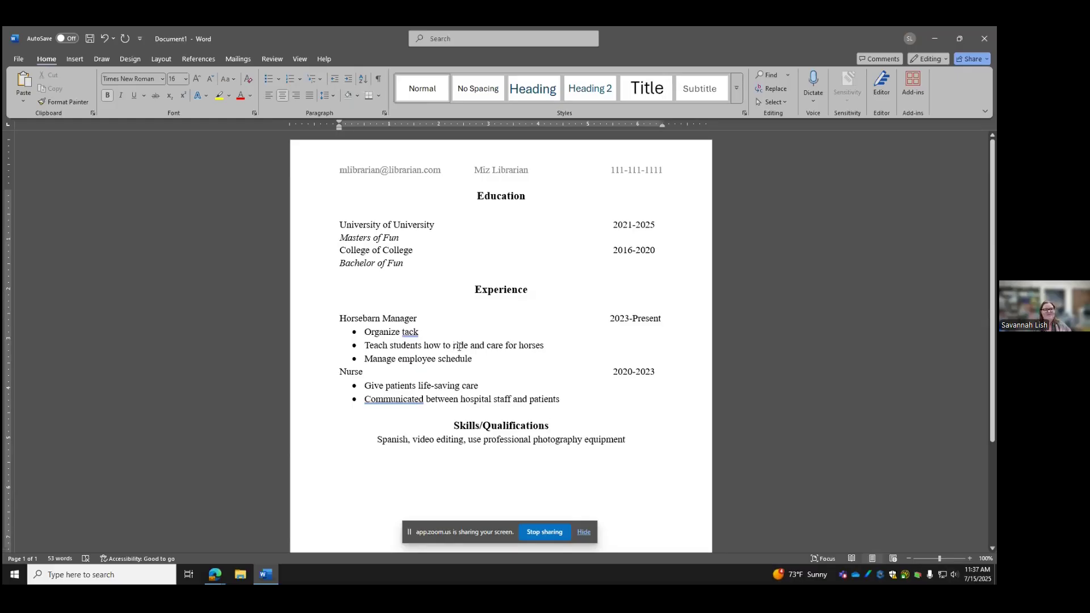
# Delete the résumé body from Education onward and the header's contact line, leaving a blank left-aligned page
pyautogui.moveTo(634, 441); pyautogui.dragTo(293, 181)
pyautogui.press('BackSpace')
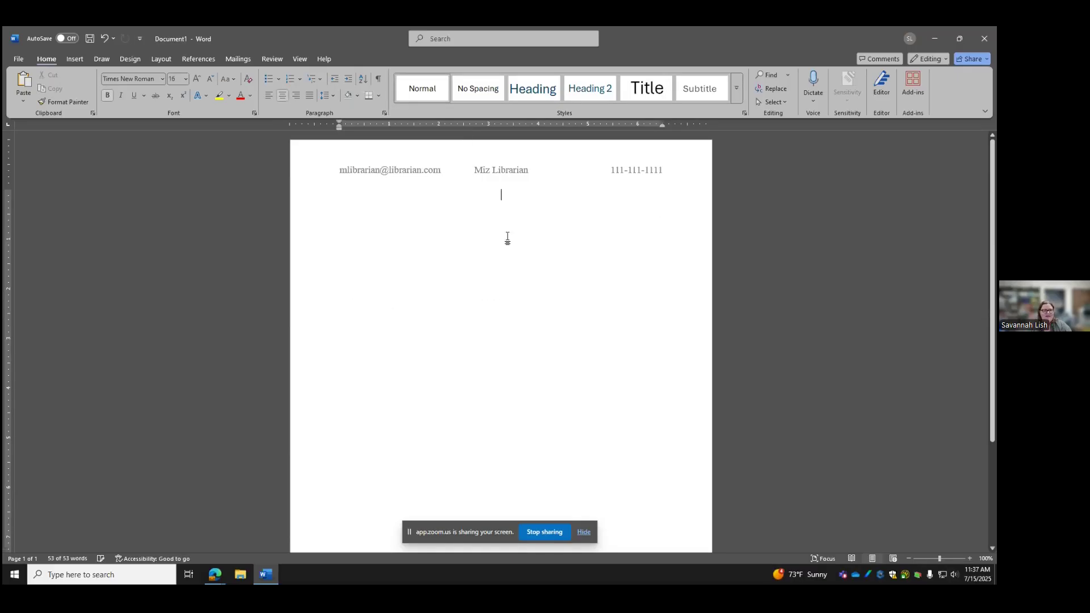
pyautogui.doubleClick(653, 170)
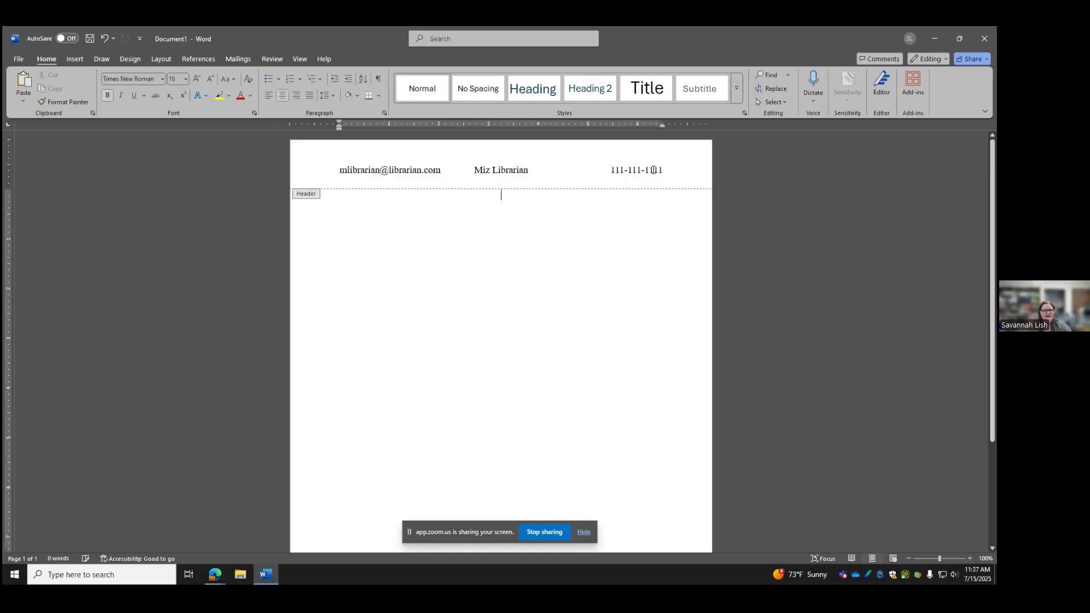
pyautogui.moveTo(666, 170); pyautogui.dragTo(301, 171)
pyautogui.press('BackSpace')
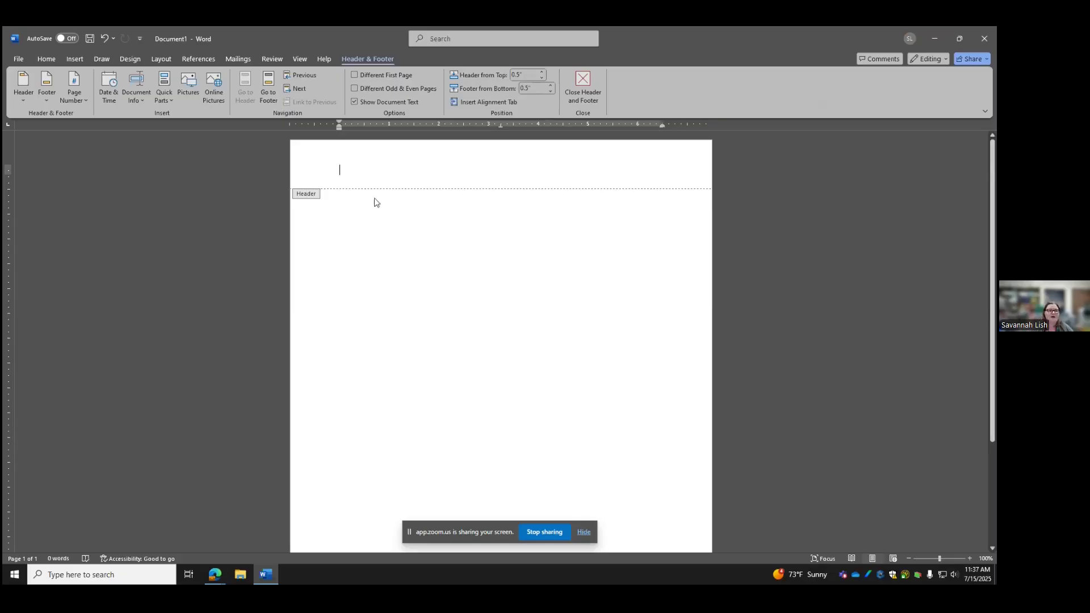
pyautogui.hotkey('ctrl', 'z')
pyautogui.doubleClick(349, 236)
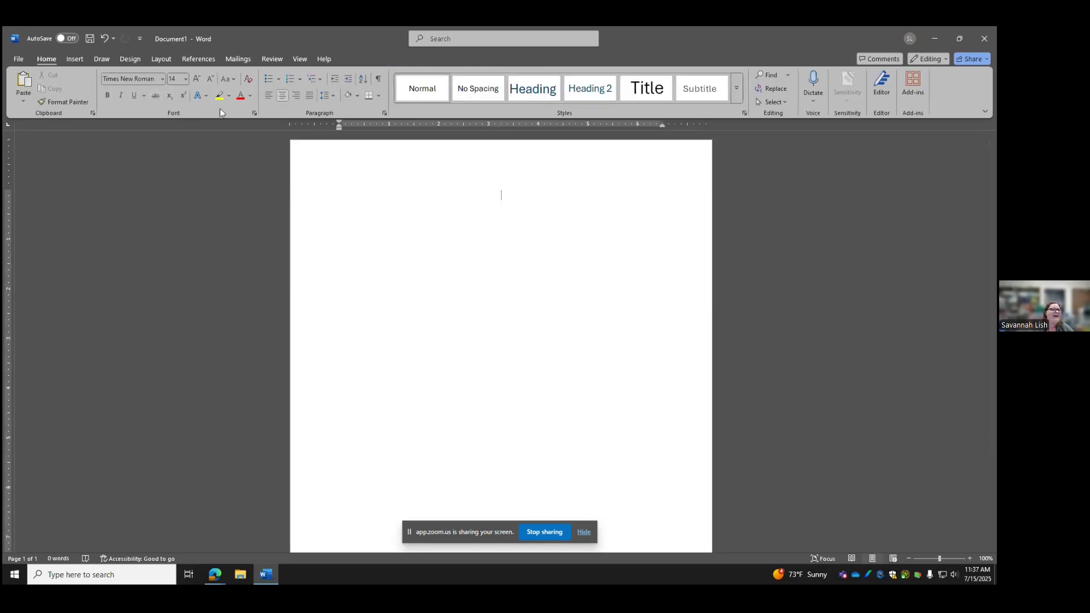
pyautogui.click(273, 94)
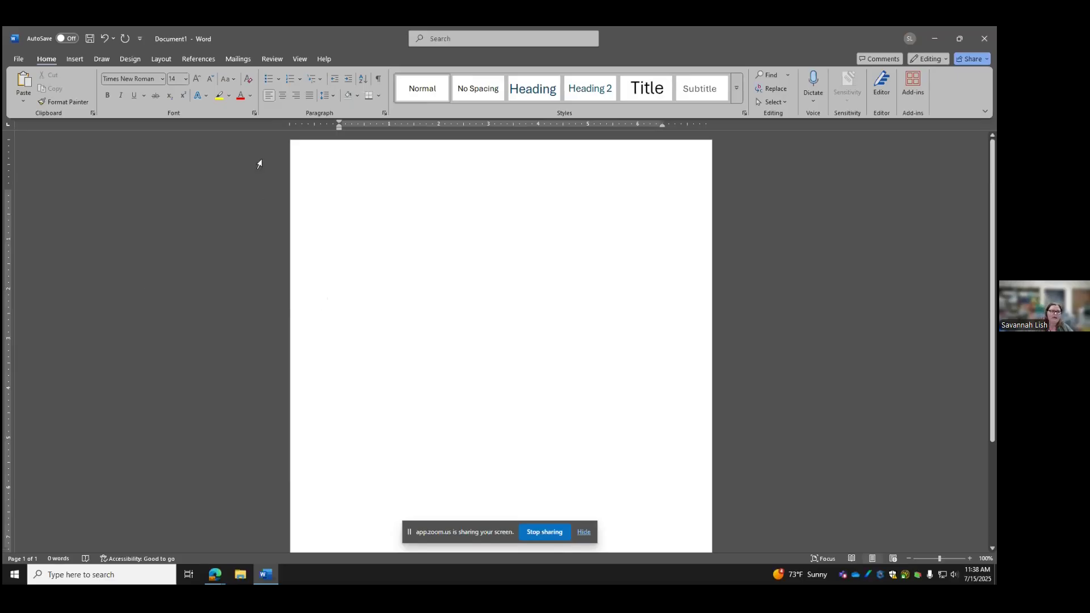
# Type the bold title 'Beginning Word Meeting' at the top of the page
pyautogui.click(108, 97)
pyautogui.write('Beginning Word Meeting')
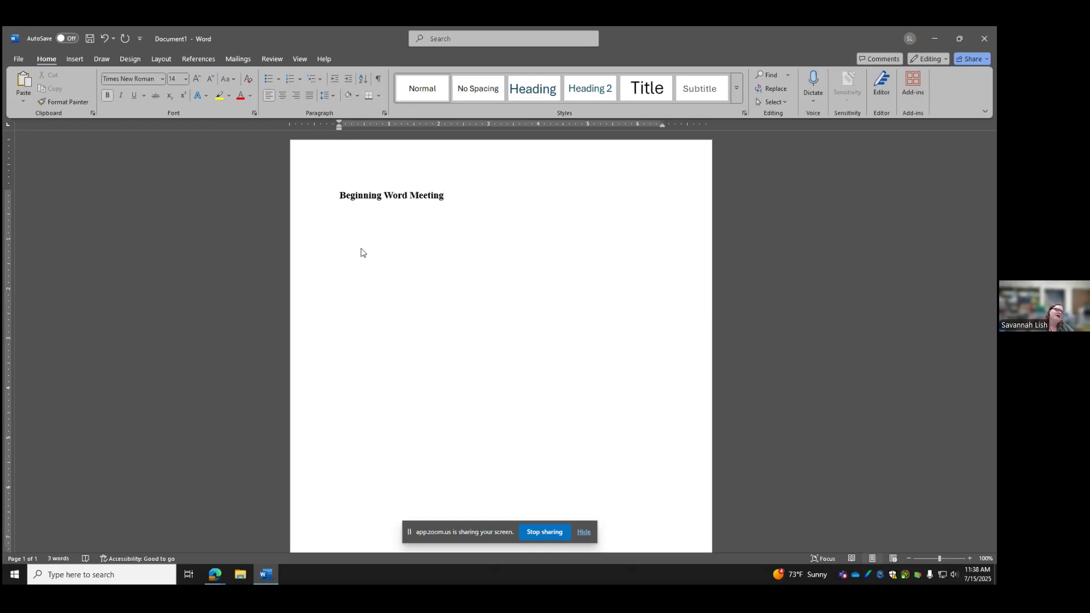
pyautogui.press('Return')
# Add non-bold lines 'July 15, 2025- 11:00am' and 'Meeting Room A' below the title
pyautogui.hotkey('ctrl', 'b')
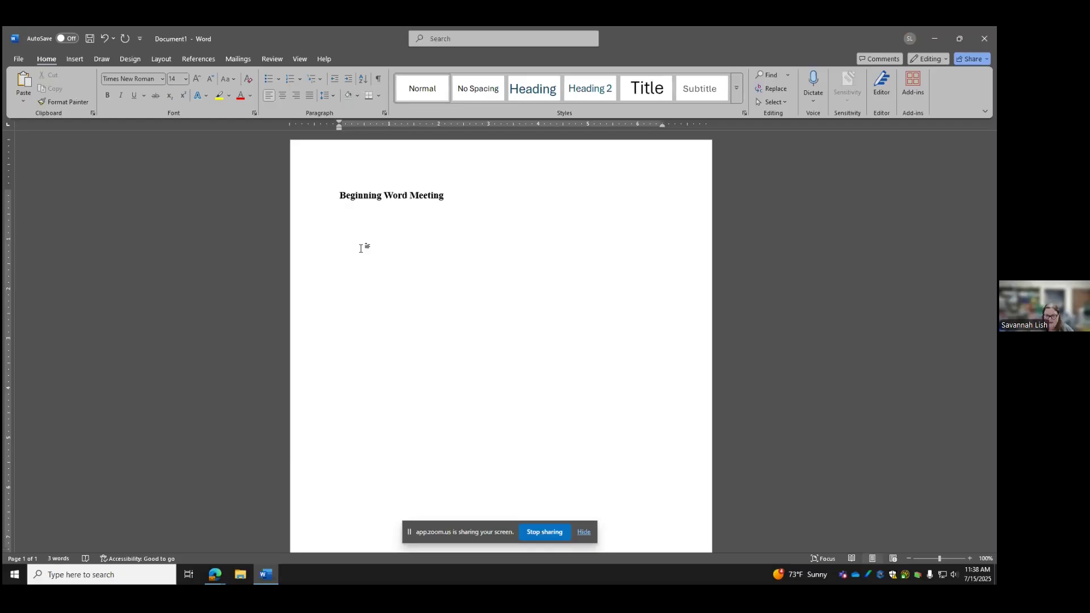
pyautogui.write('July ')
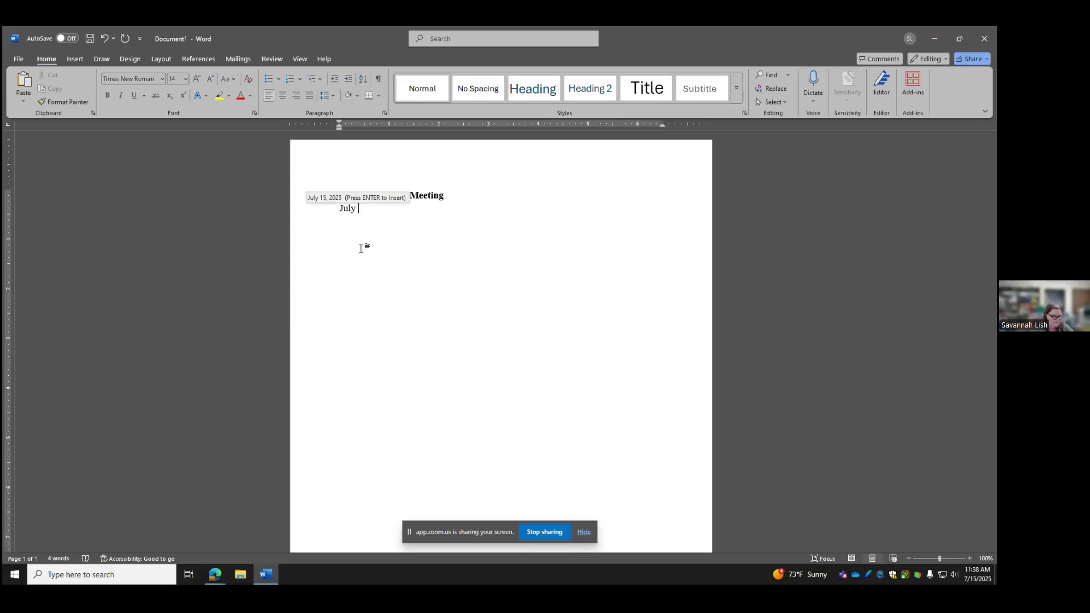
pyautogui.write('15, 2025- ')
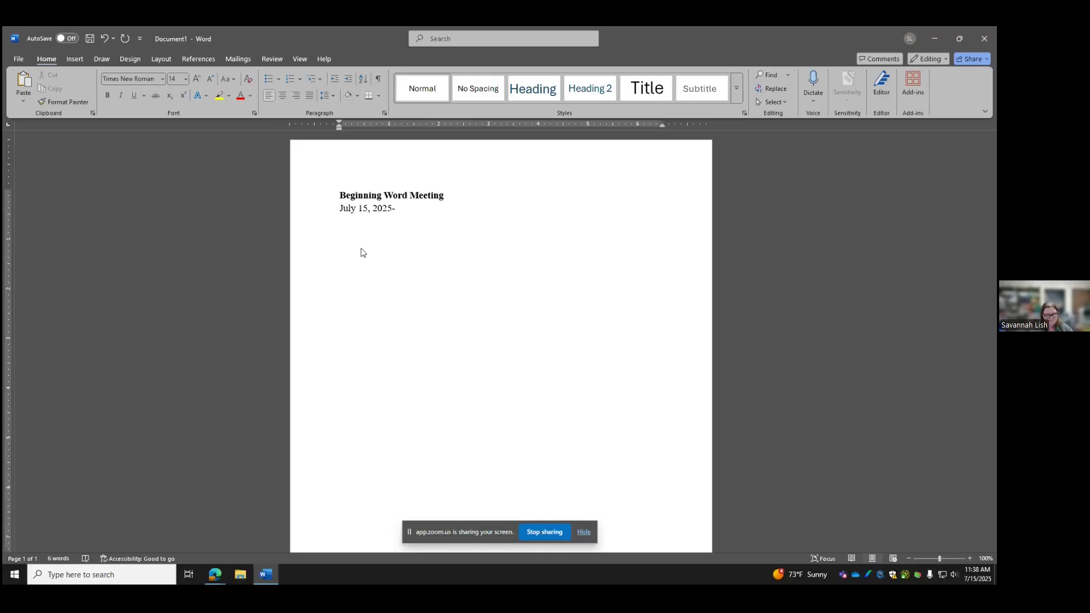
pyautogui.write('11:00am')
pyautogui.write('Meet')
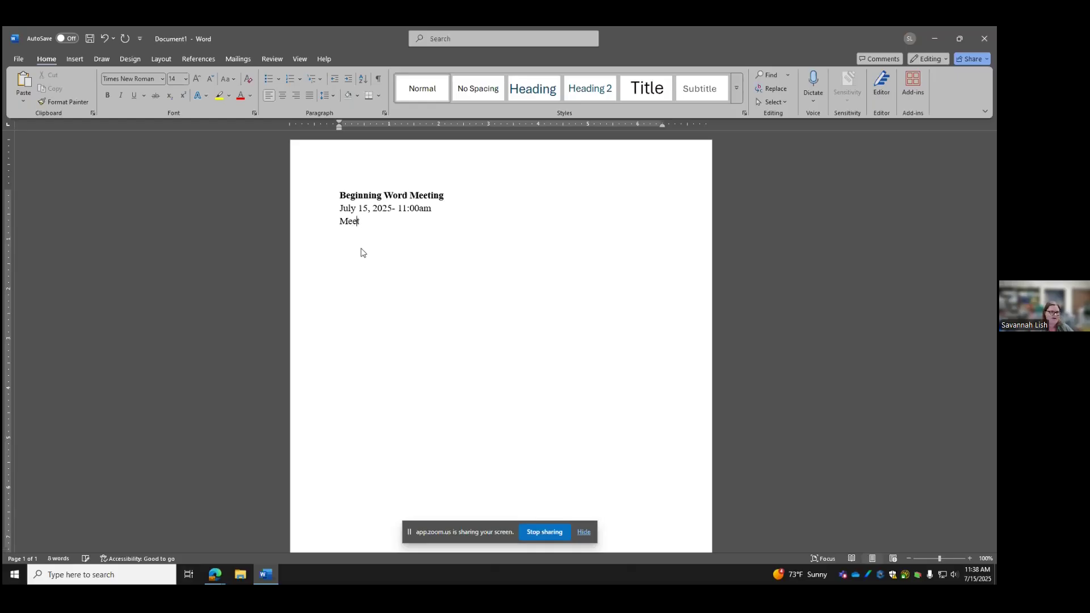
pyautogui.write('ing Room A')
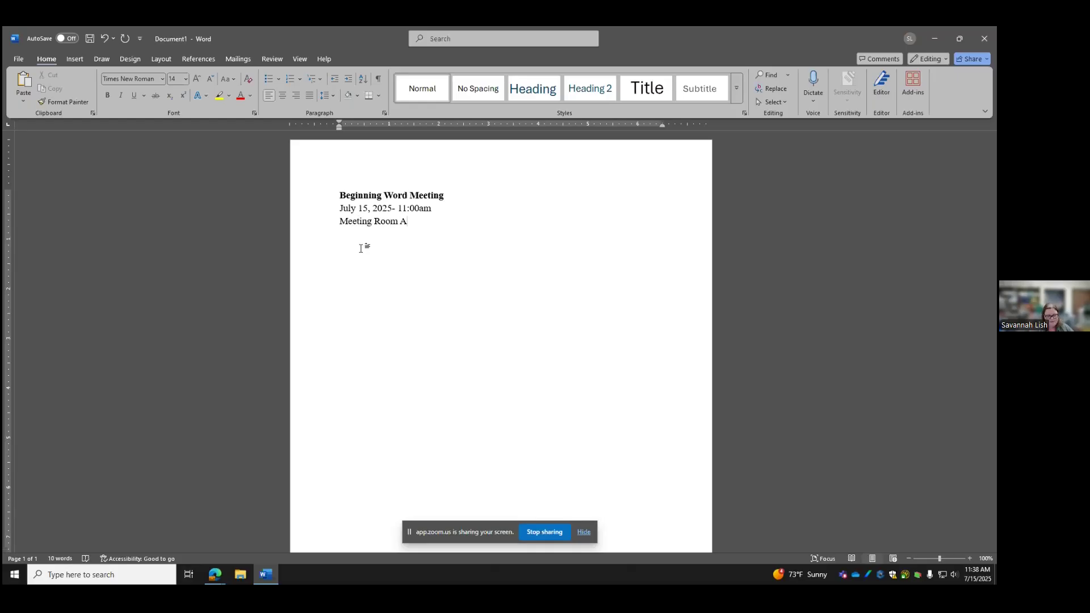
pyautogui.press('Return')
# Below Meeting Room A, add the bold heading 'Agenda:' with an empty line under it
pyautogui.click(333, 97)
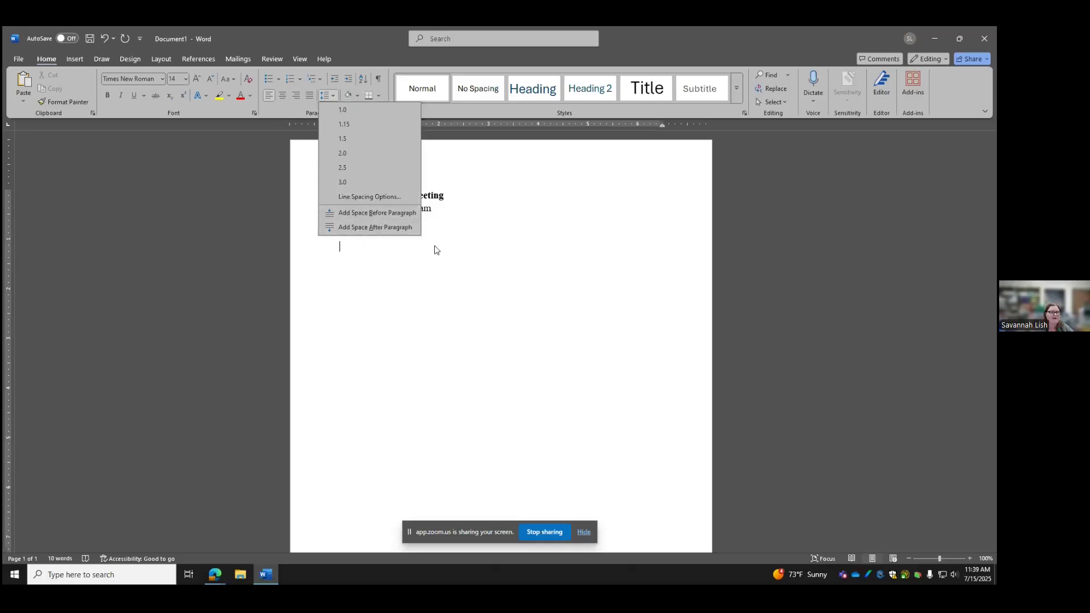
pyautogui.click(495, 259)
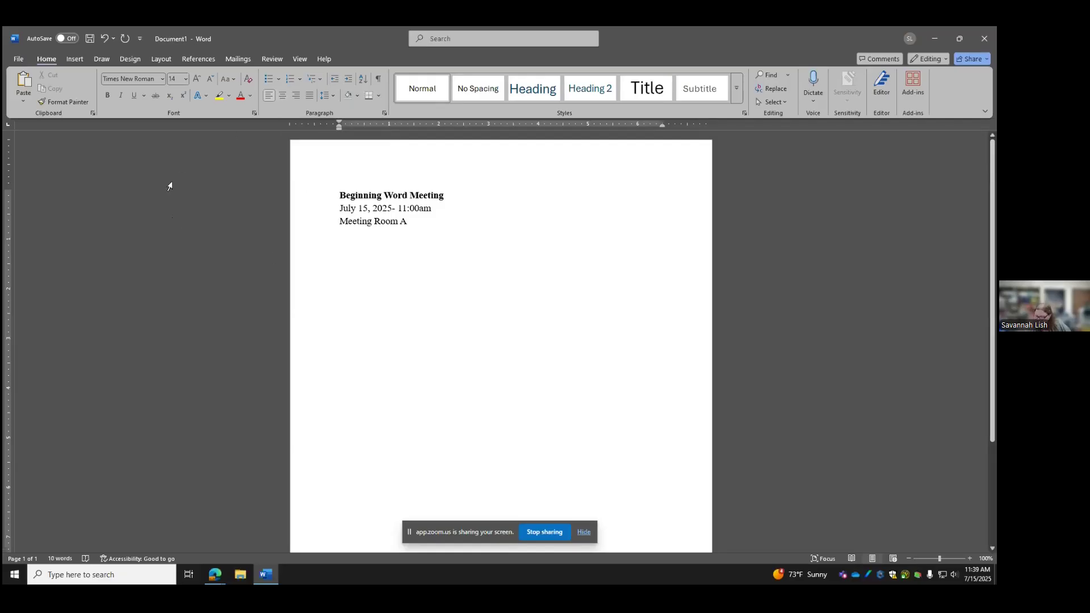
pyautogui.click(107, 96)
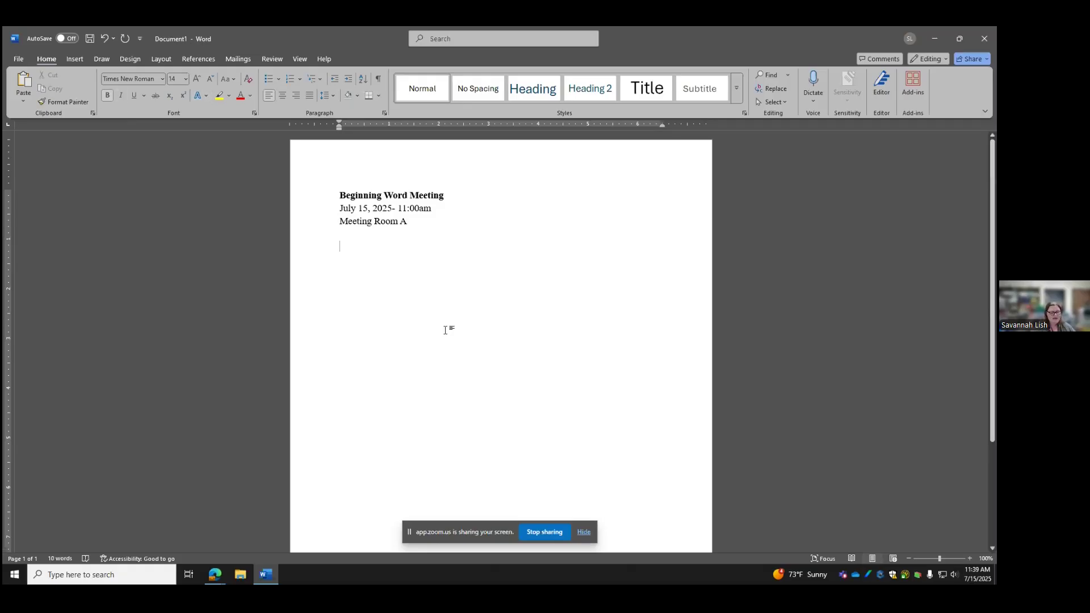
pyautogui.write('Agenda:')
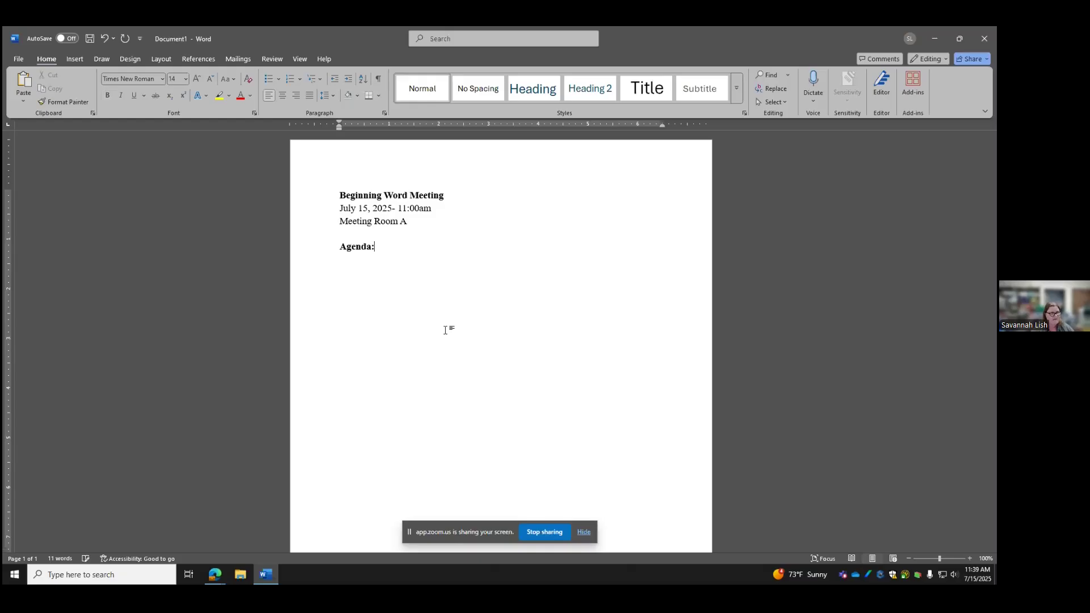
pyautogui.press('Return')
# Start a multilevel numbered list with 'Ice Breaker Question' and sub-item 'What is your favorite animal?'
pyautogui.click(322, 80)
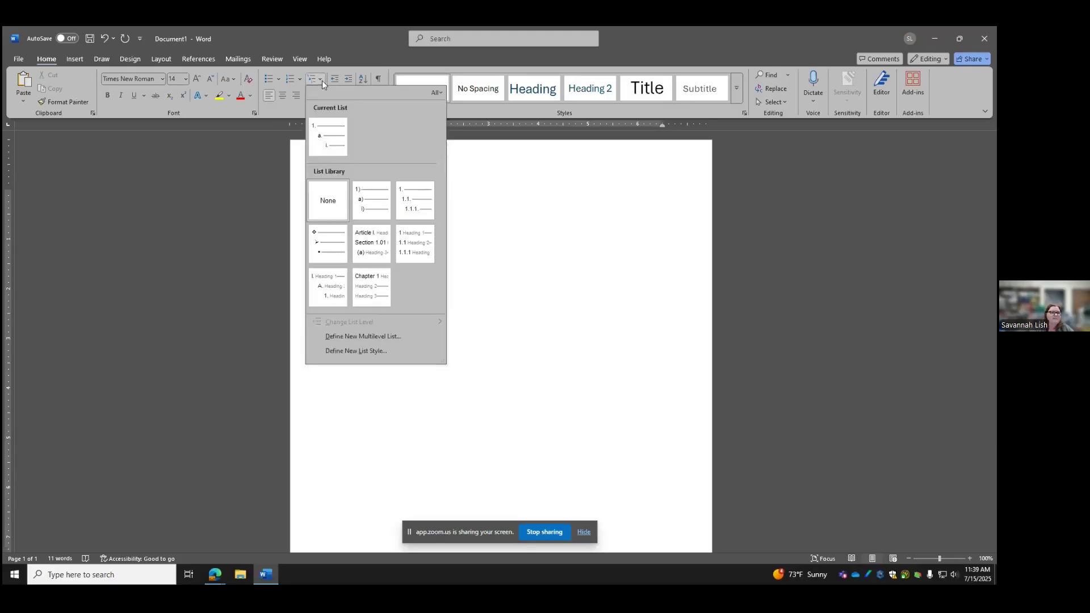
pyautogui.click(316, 147)
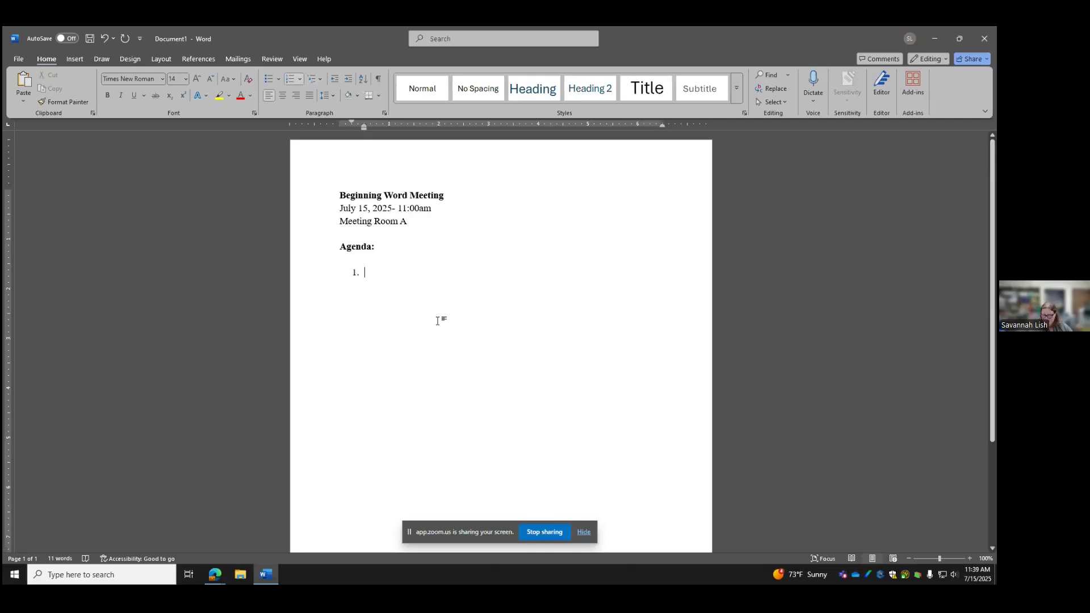
pyautogui.write('Ice B')
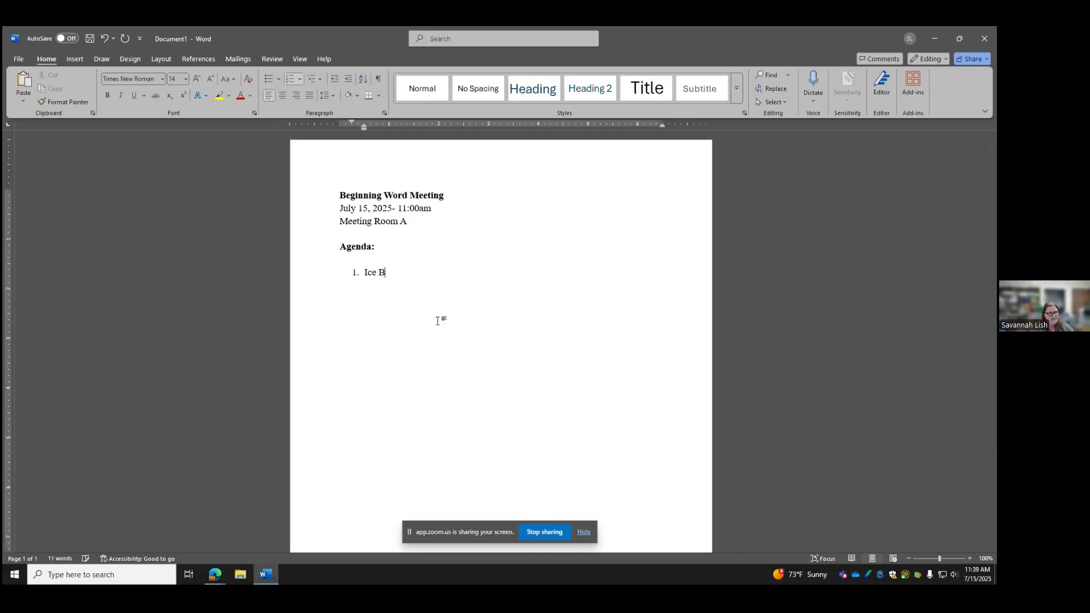
pyautogui.write('reaker Question')
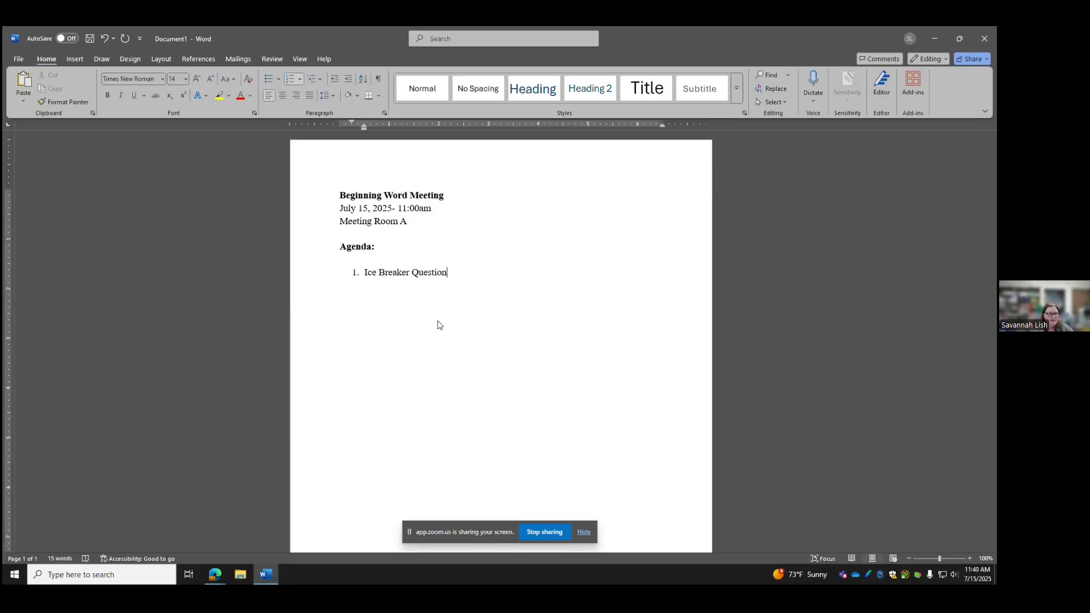
pyautogui.press('Return')
pyautogui.press('Tab')
pyautogui.write('What is your ')
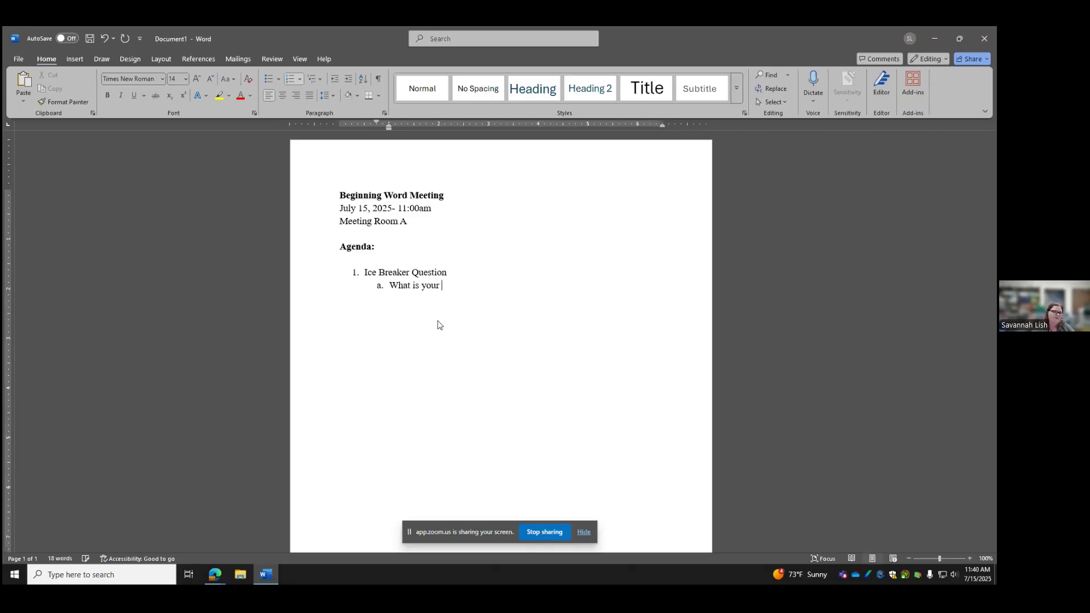
pyautogui.write('favorite animal?')
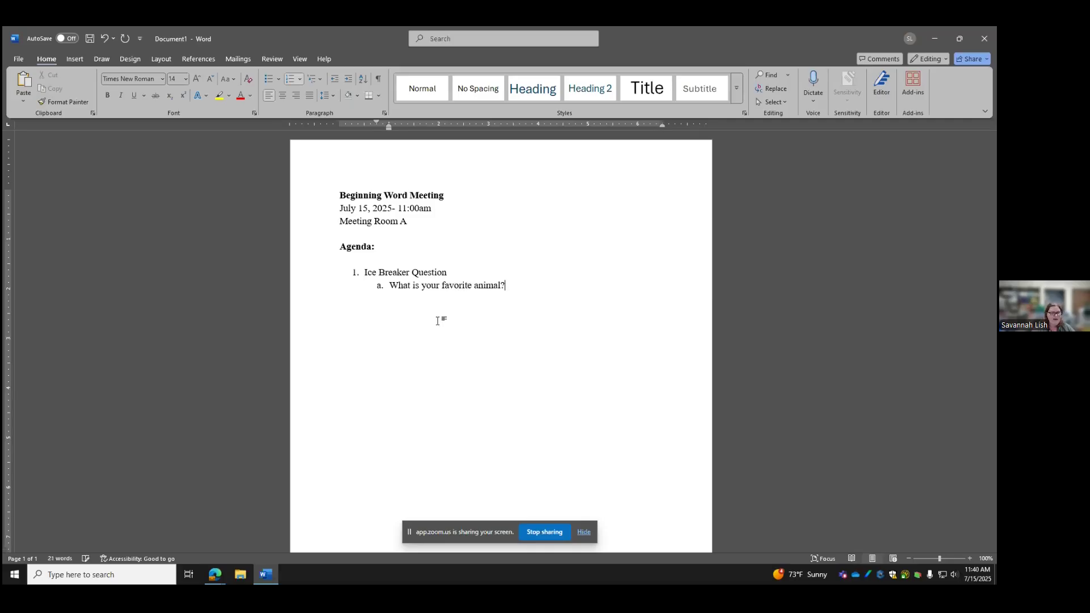
# Add top-level item 'Parking will be under construction' below the ice breaker question
pyautogui.press('Return')
pyautogui.press('Tab')
pyautogui.press('Tab')
pyautogui.press('Tab')
pyautogui.hotkey('shift', 'Tab')
pyautogui.hotkey('shift', 'Tab')
pyautogui.hotkey('shift', 'Tab')
pyautogui.hotkey('shift', 'Tab')
pyautogui.write('Parking will be unders')
pyautogui.press('BackSpace')
pyautogui.write('consctu')
pyautogui.press('BackSpace')
pyautogui.press('BackSpace')
pyautogui.press('BackSpace')
pyautogui.write('turc')
pyautogui.press('BackSpace')
pyautogui.press('BackSpace')
pyautogui.write('ruction')
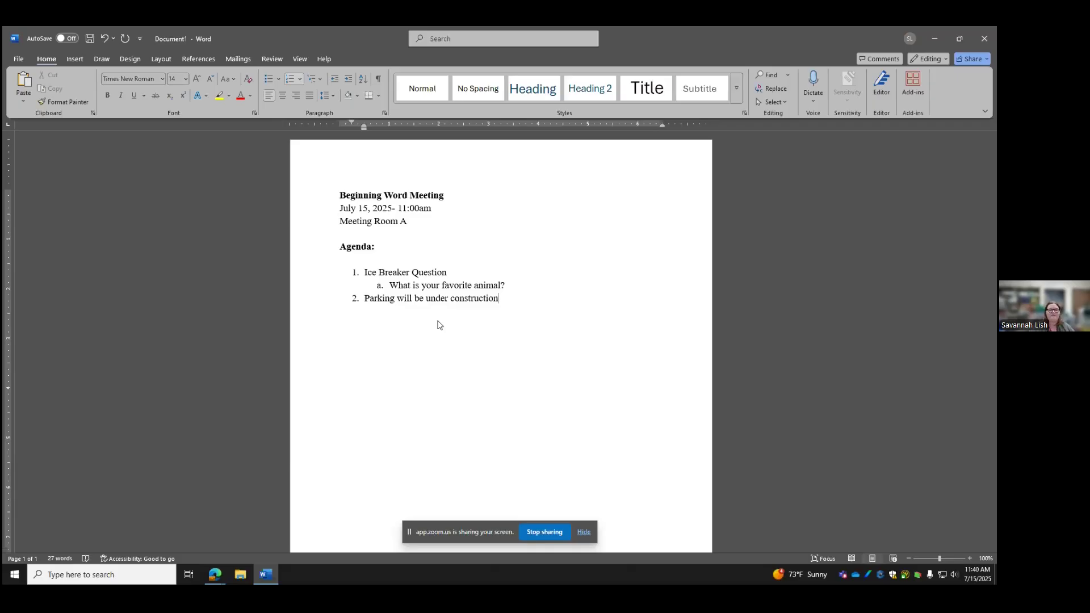
# Add agenda item 3 'Presentation' with sub-item 'Beginning Microsoft Word-Virtual Program'
pyautogui.press('Return')
pyautogui.write('Presentation')
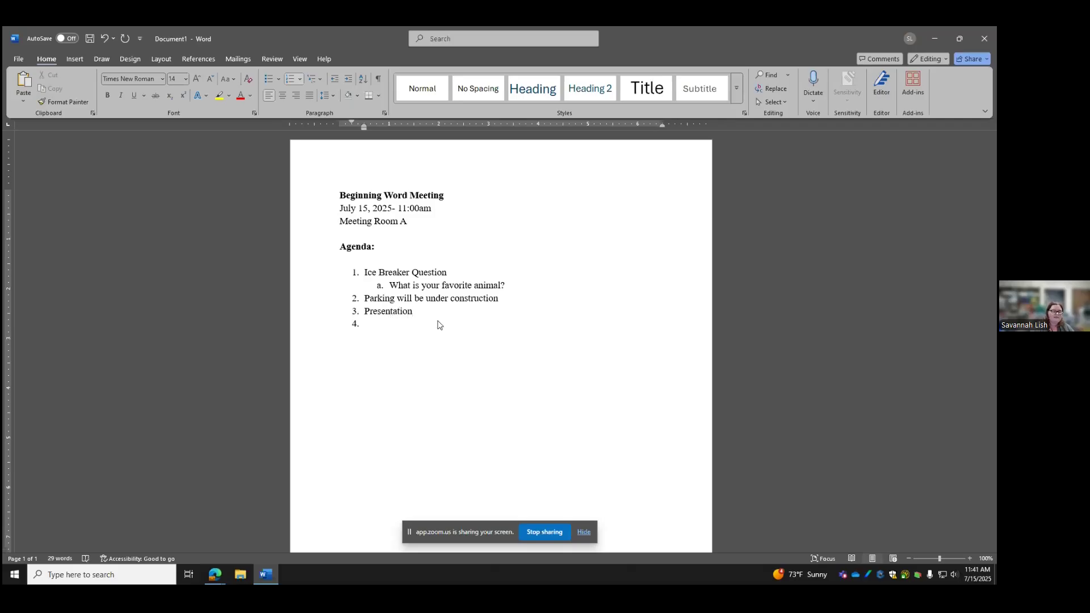
pyautogui.press('Tab')
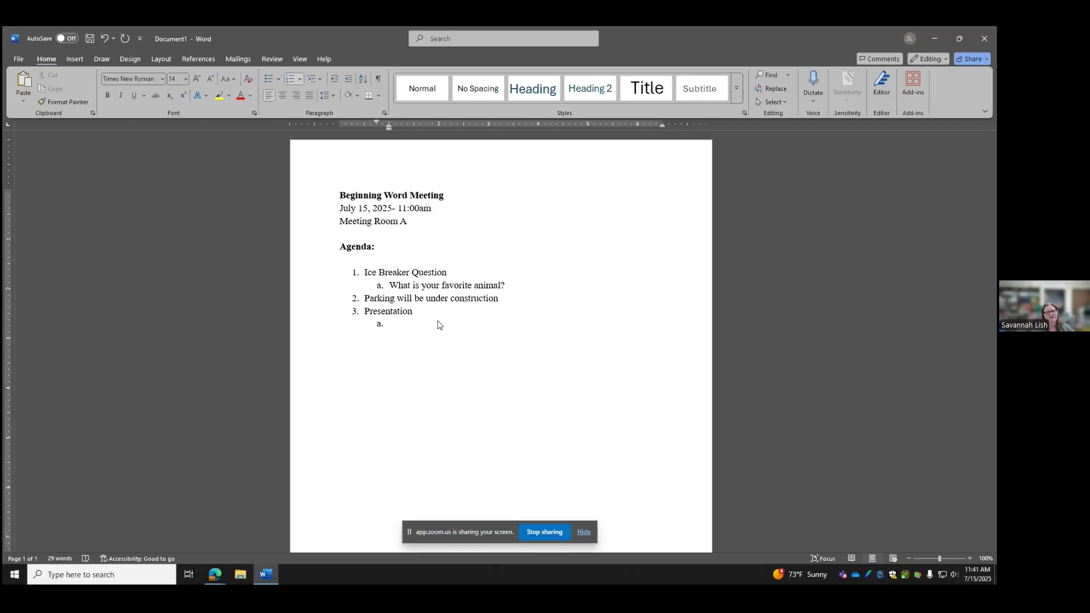
pyautogui.write('Micross')
pyautogui.press('BackSpace')
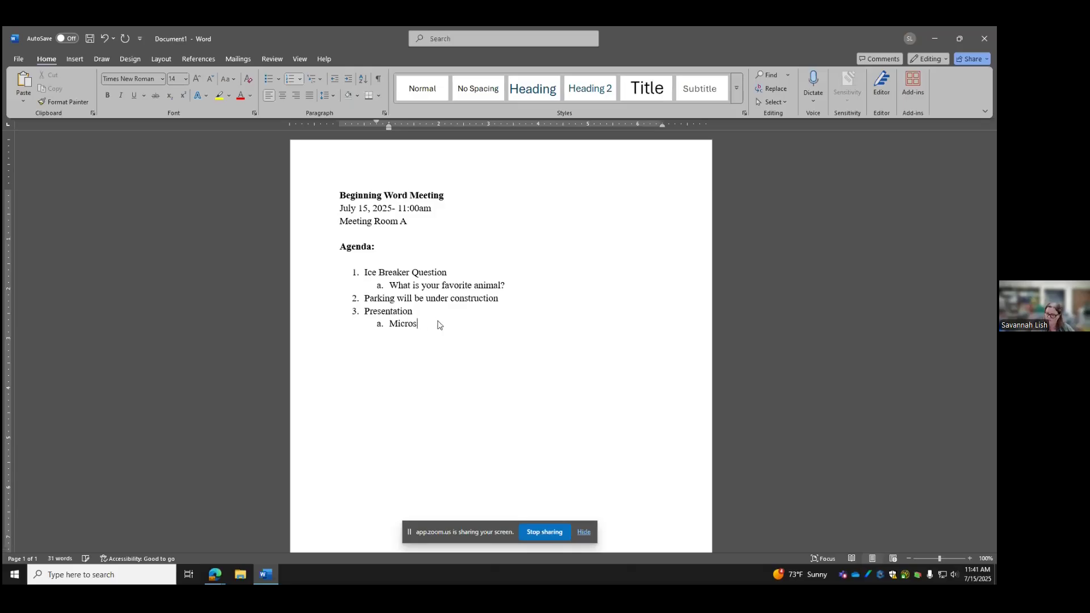
pyautogui.press('BackSpace')
pyautogui.press('BackSpace')
pyautogui.press('BackSpace')
pyautogui.press('BackSpace')
pyautogui.press('BackSpace')
pyautogui.press('BackSpace')
pyautogui.write('Beginning Mirc')
pyautogui.press('BackSpace')
pyautogui.press('BackSpace')
pyautogui.write('c ro')
pyautogui.press('BackSpace')
pyautogui.press('BackSpace')
pyautogui.press('BackSpace')
pyautogui.write('r')
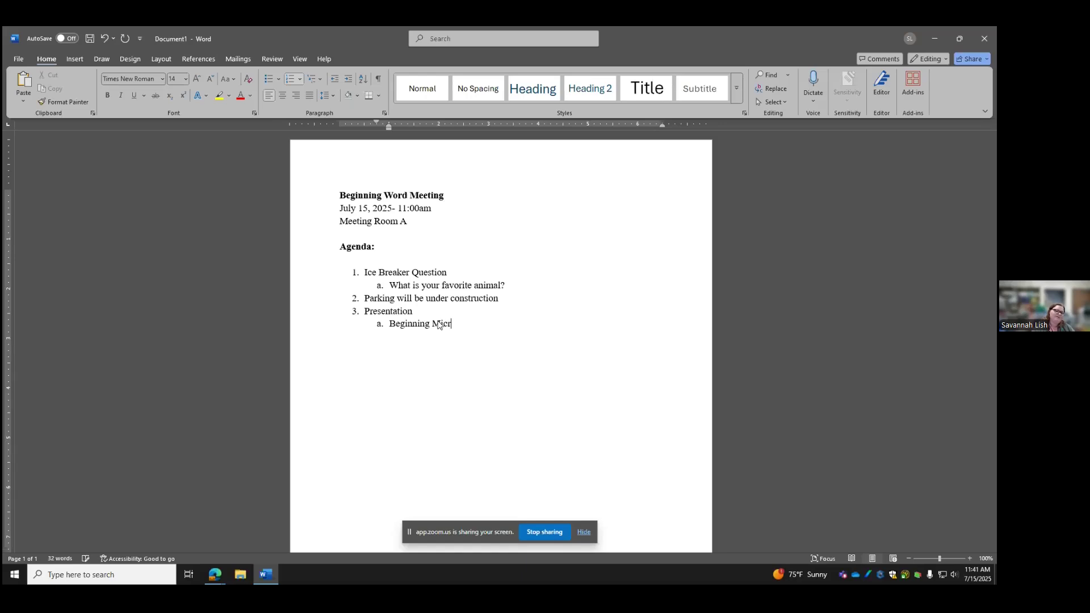
pyautogui.write('osoft Wor')
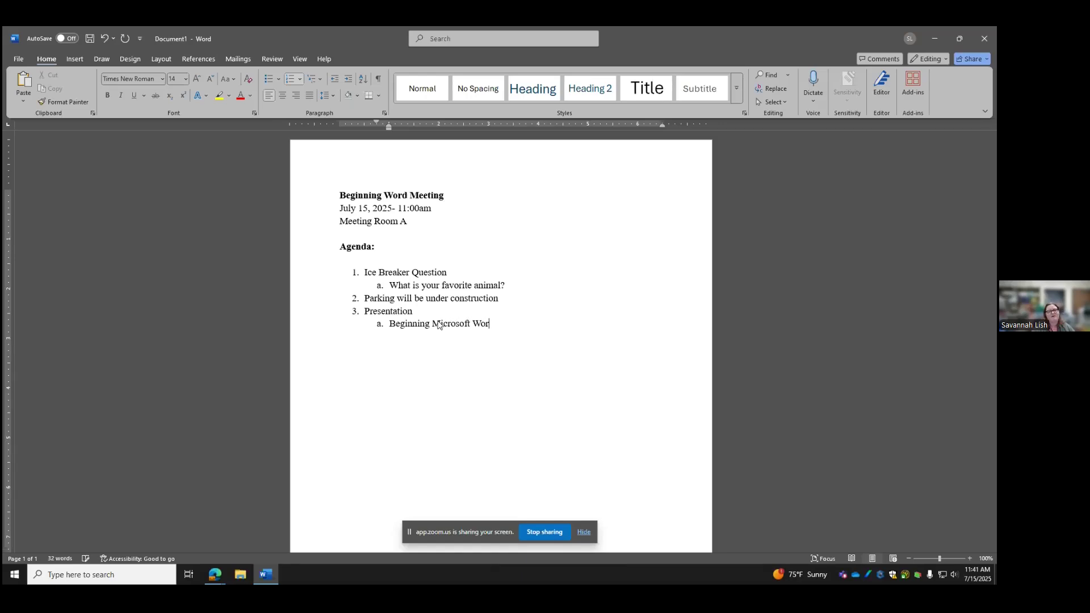
pyautogui.write('d-Virtual Program')
# Nest the two presenters' names as roman-numeral entries beneath the program title
pyautogui.press('Return')
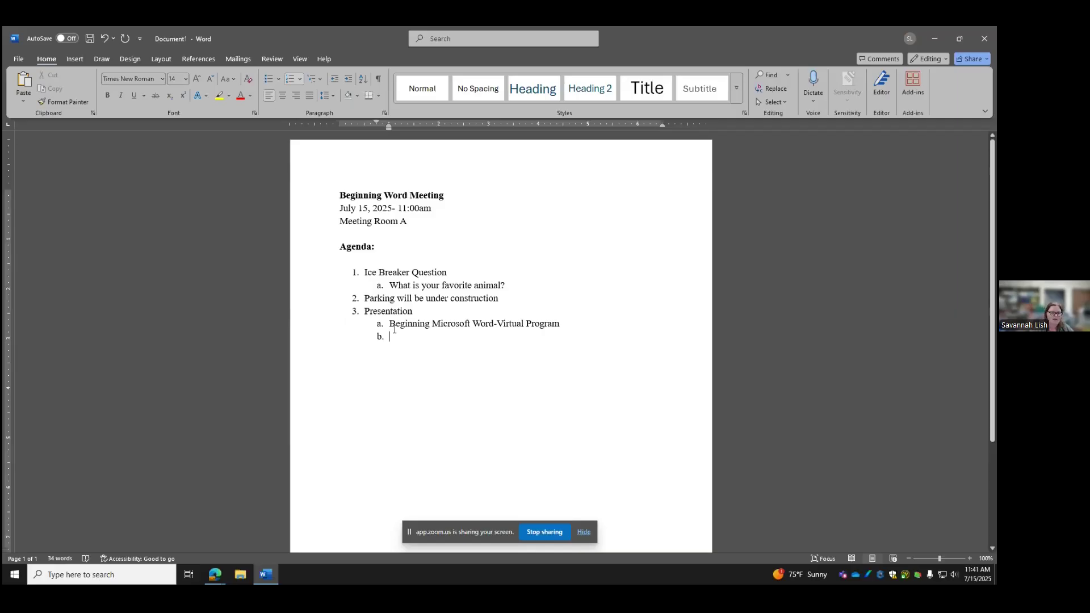
pyautogui.press('Tab')
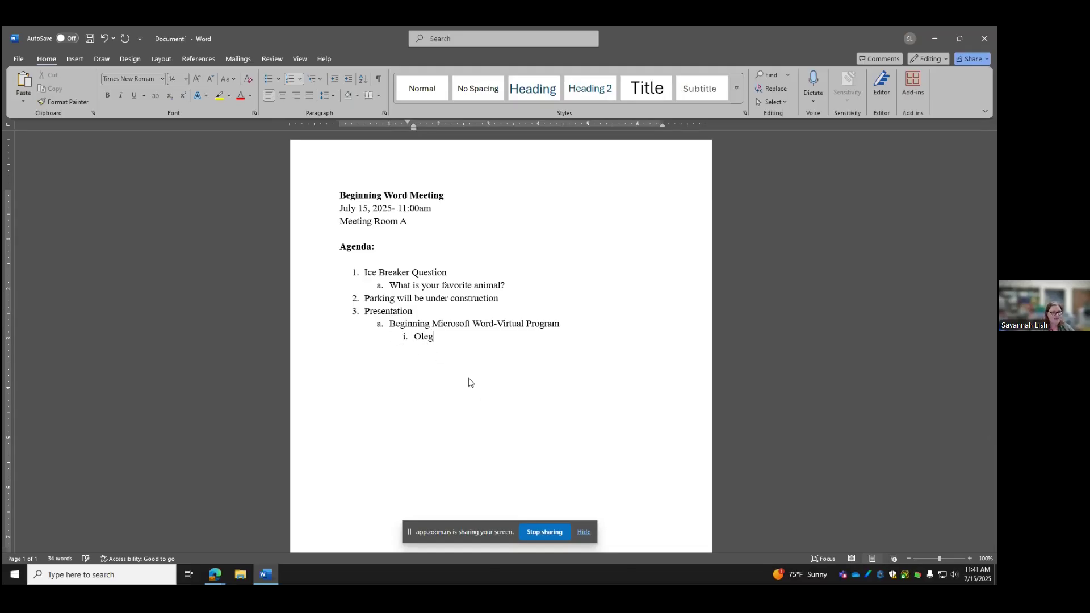
pyautogui.write('Miz Li')
pyautogui.press('BackSpace')
pyautogui.write('ibrarian')
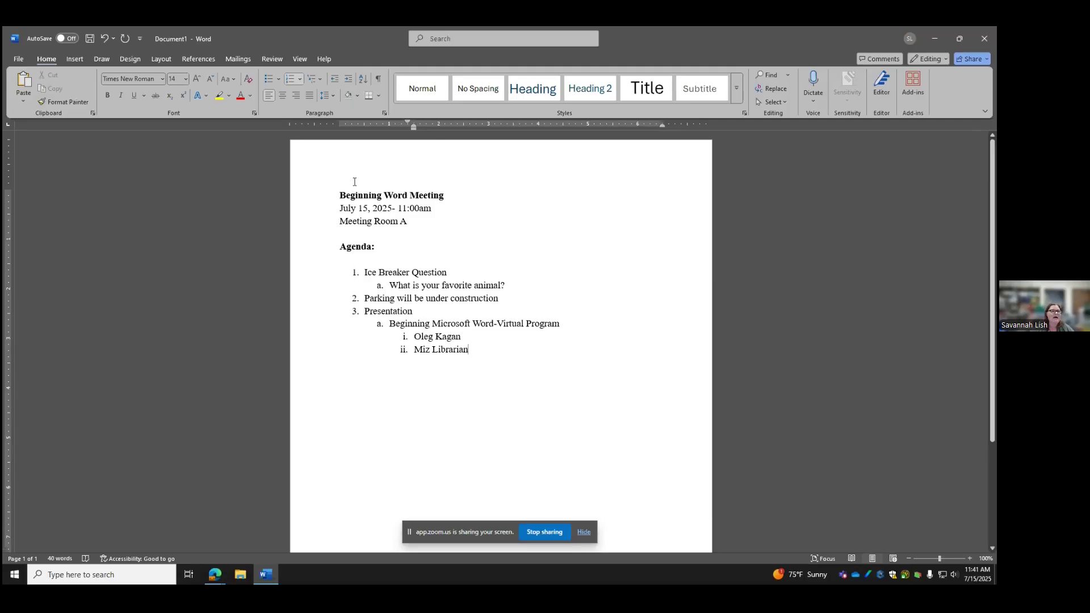
# After the second presenter, end the numbered agenda list with a plain empty line at the margin
pyautogui.click(320, 79)
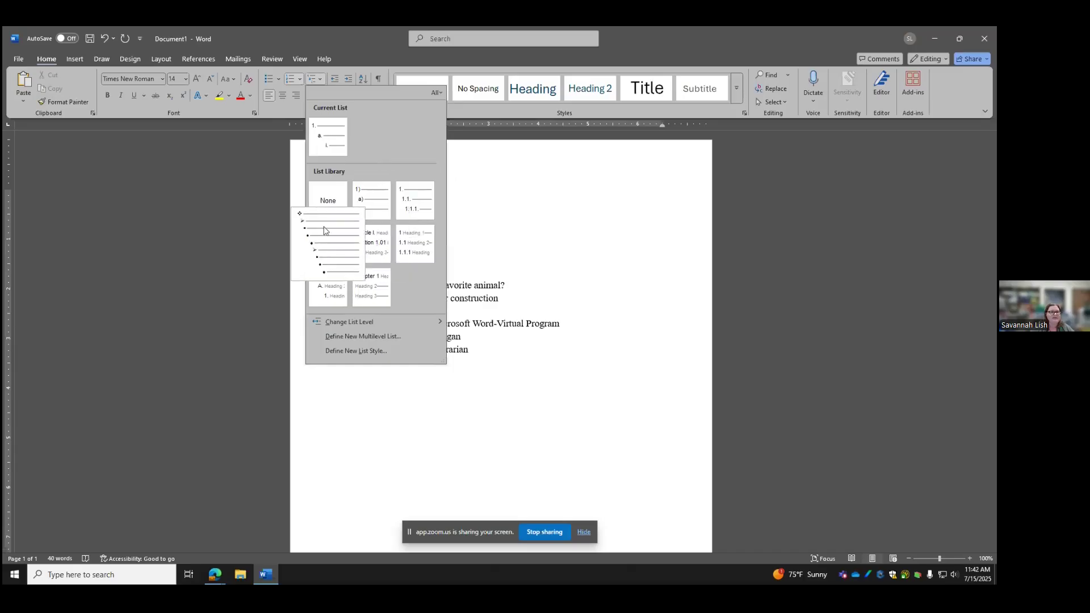
pyautogui.press('Escape')
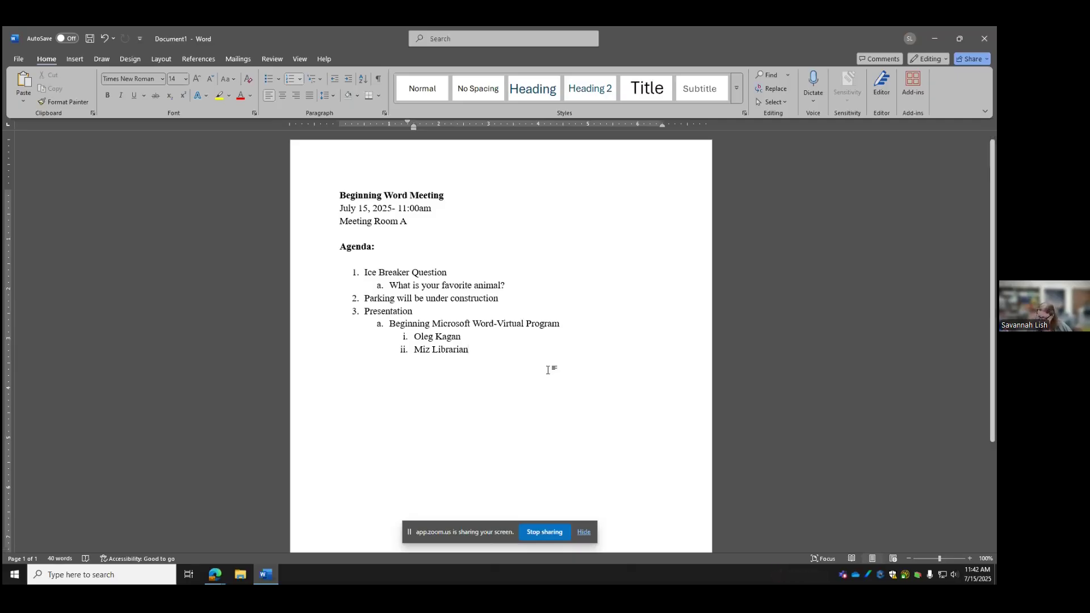
pyautogui.press('Return')
pyautogui.hotkey('shift', 'Tab')
pyautogui.hotkey('shift', 'Tab')
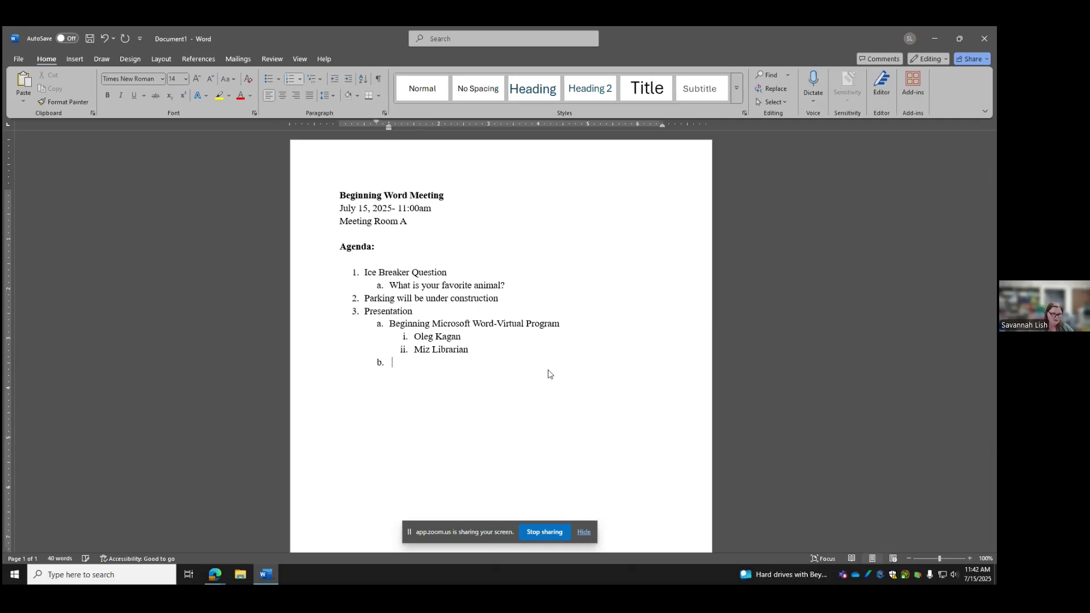
pyautogui.press('BackSpace')
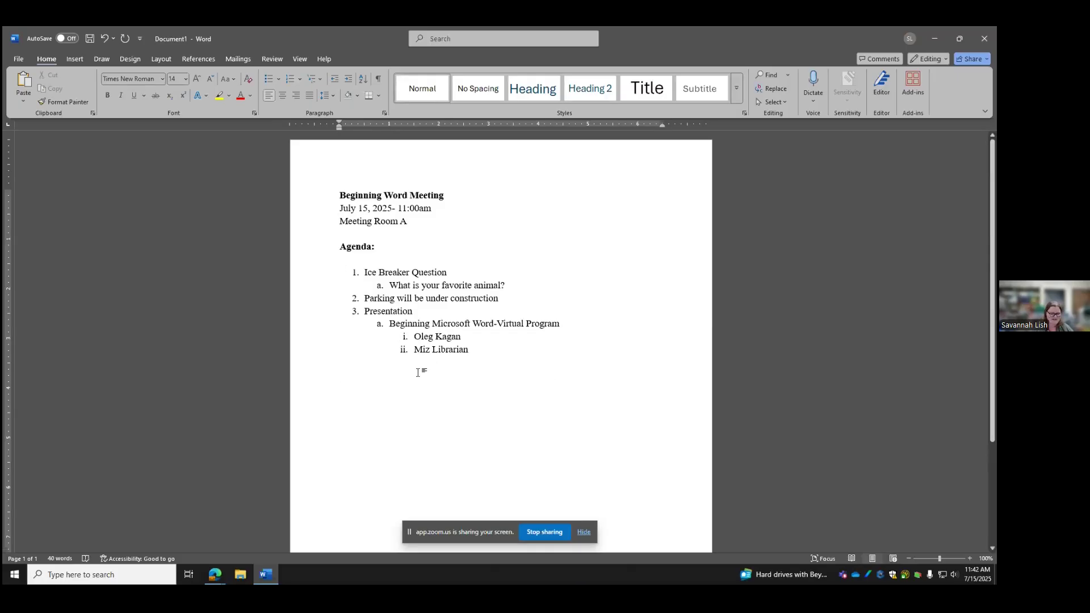
pyautogui.press('BackSpace')
pyautogui.press('Return')
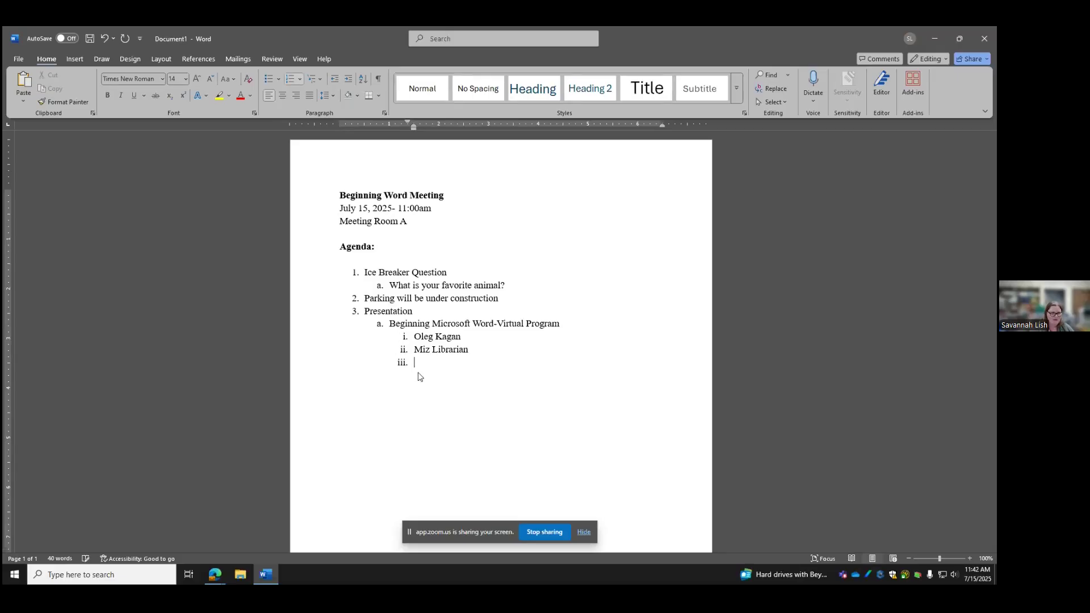
pyautogui.hotkey('shift', 'Tab')
pyautogui.hotkey('shift', 'Tab')
pyautogui.press('Return')
pyautogui.press('Return')
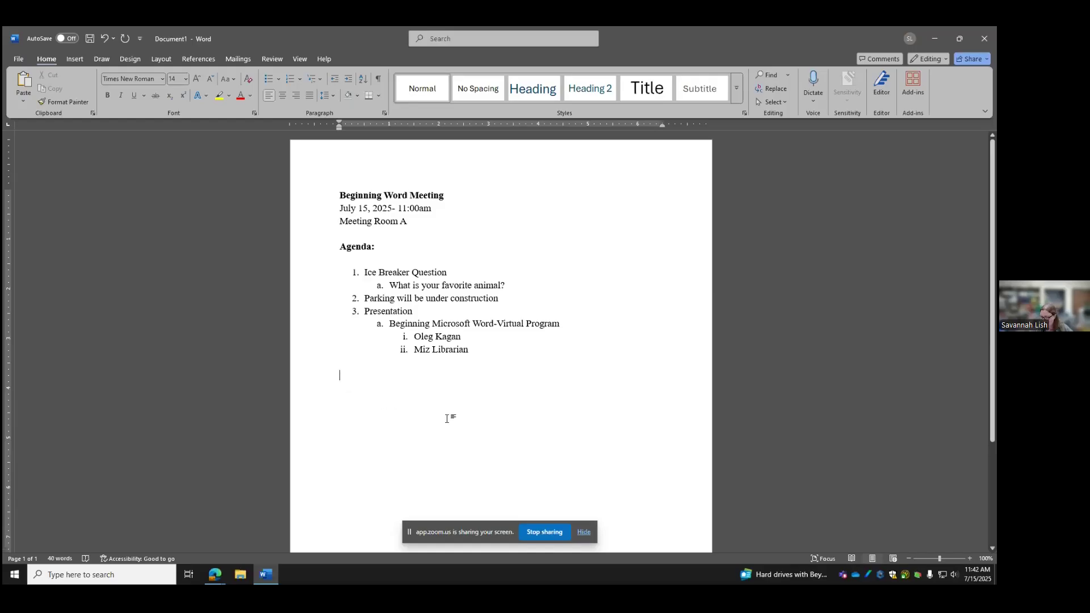
# Add the bold heading 'Upcoming Meetings:' and start a plain line below it
pyautogui.hotkey('ctrl', 'b')
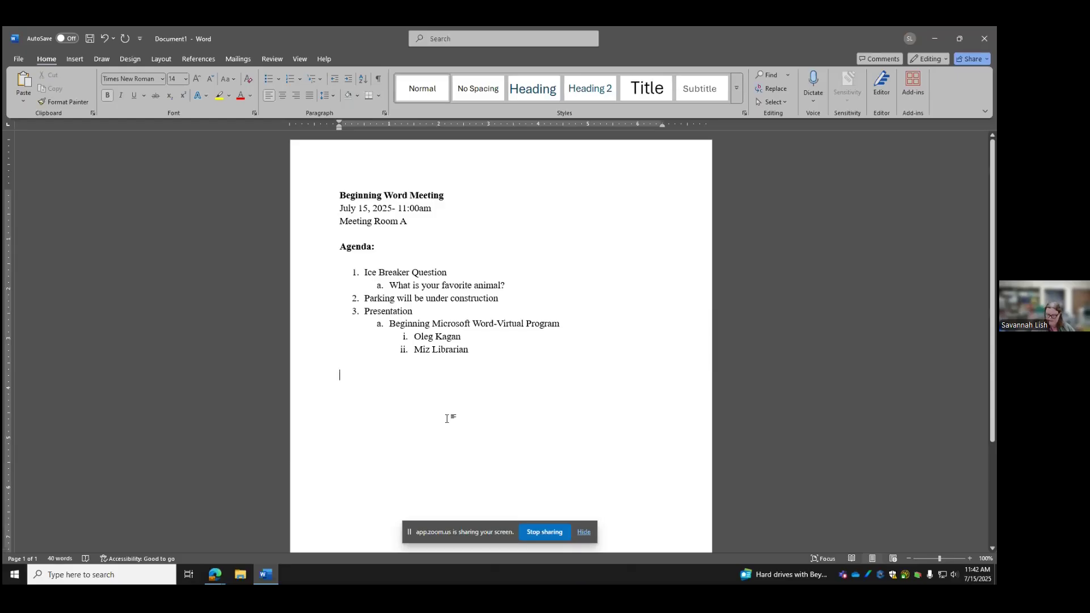
pyautogui.write('Upcoming Meetings')
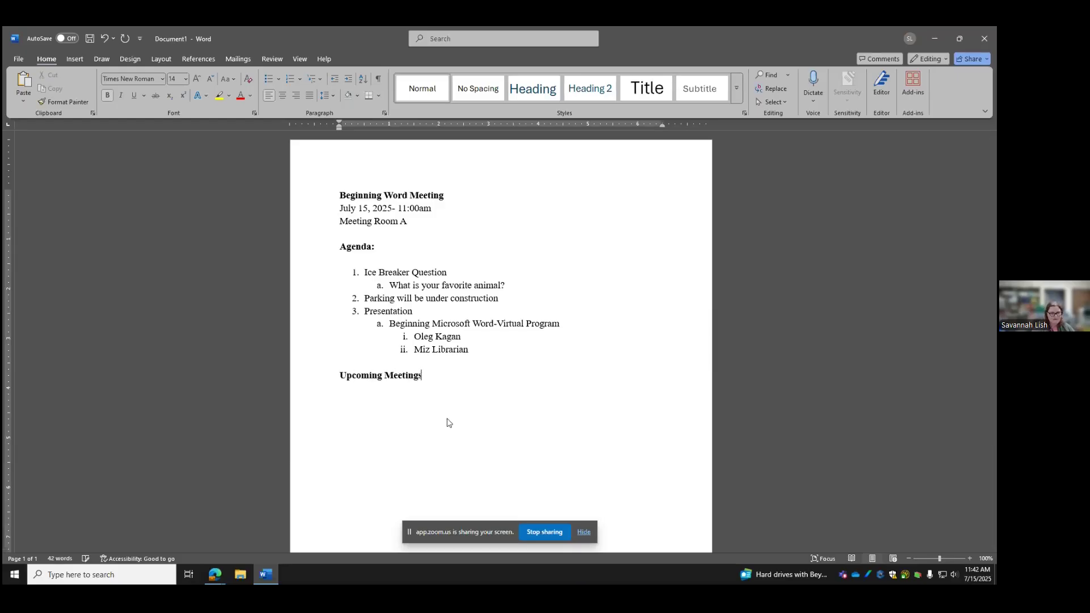
pyautogui.write(':')
pyautogui.hotkey('ctrl', 'b')
pyautogui.press('Return')
# List 'Intermediate Word-Virtual Program:July 29- 11:00am' with 'Zoom' beneath, then restore the Word window
pyautogui.write('Ju')
pyautogui.press('BackSpace')
pyautogui.write('IU')
pyautogui.press('BackSpace')
pyautogui.write('uly')
pyautogui.press('BackSpace')
pyautogui.press('BackSpace')
pyautogui.press('BackSpace')
pyautogui.write('nt')
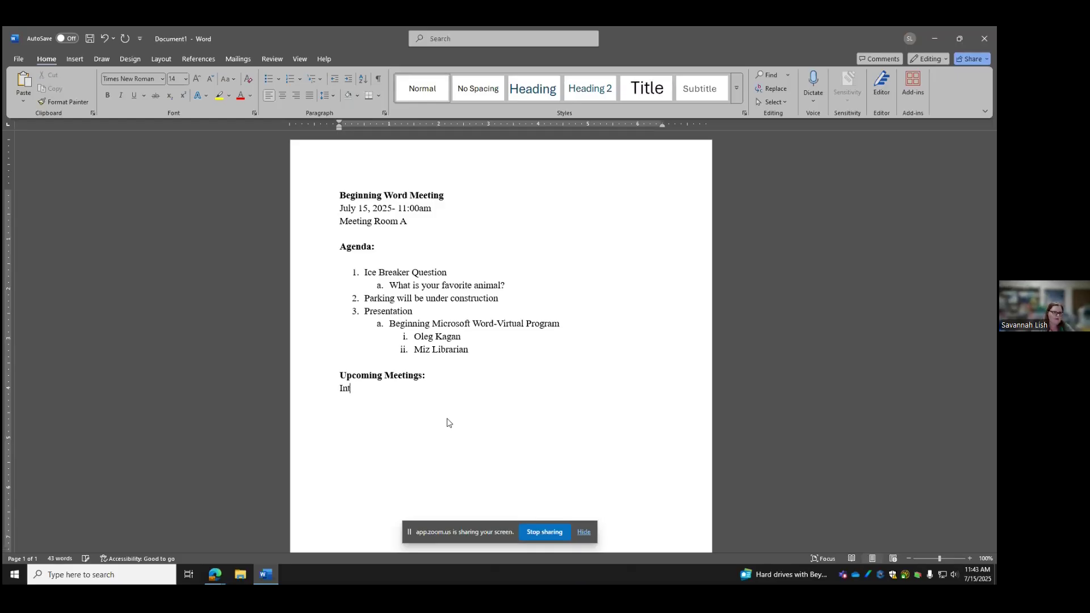
pyautogui.write('ermediate W')
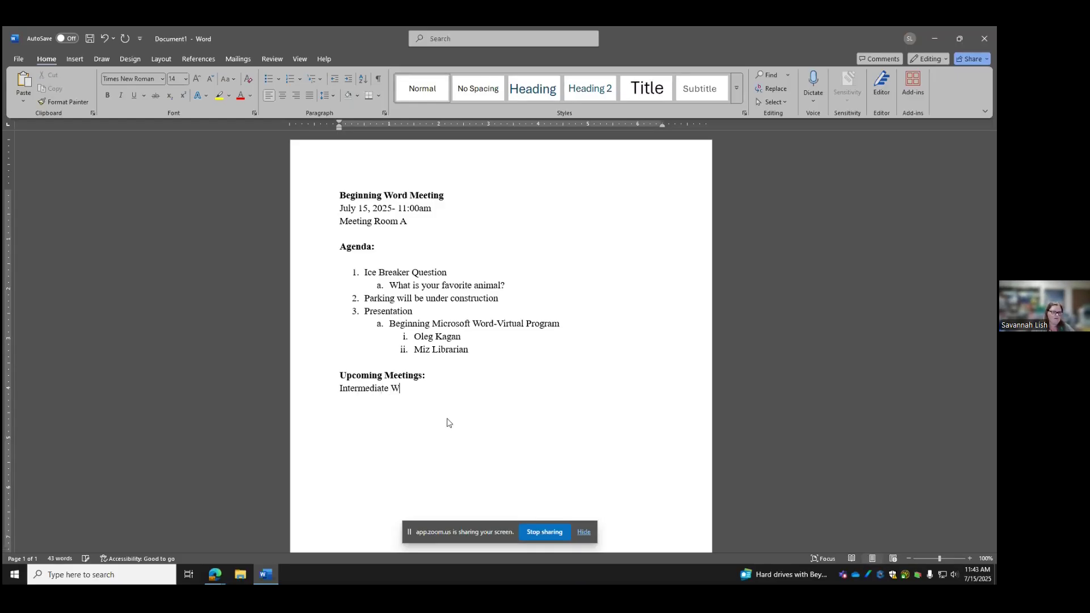
pyautogui.write('ord-Virtual Program:')
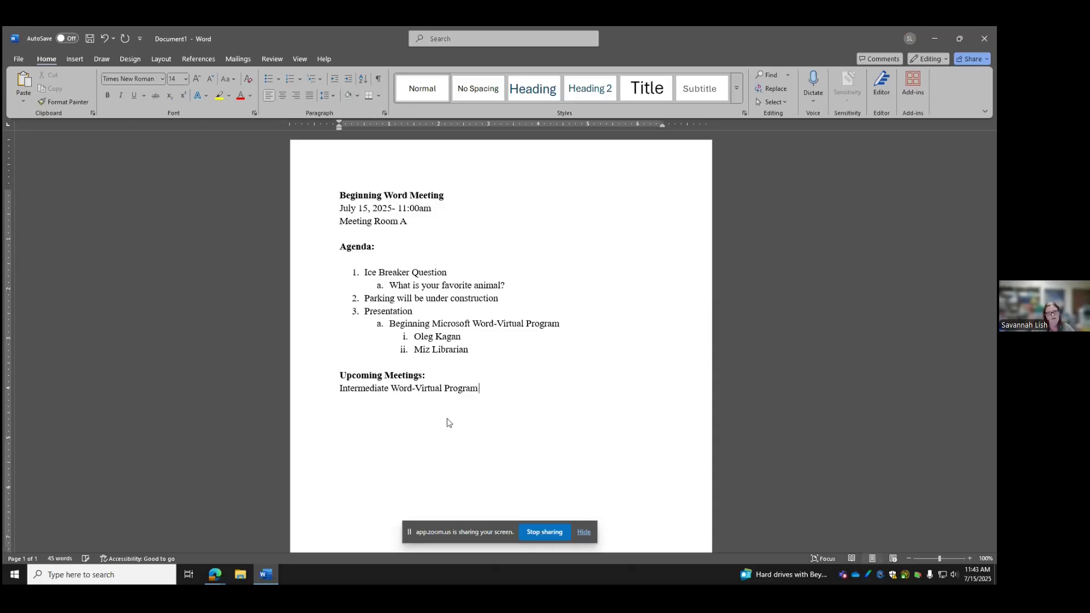
pyautogui.write('July 29- 11:')
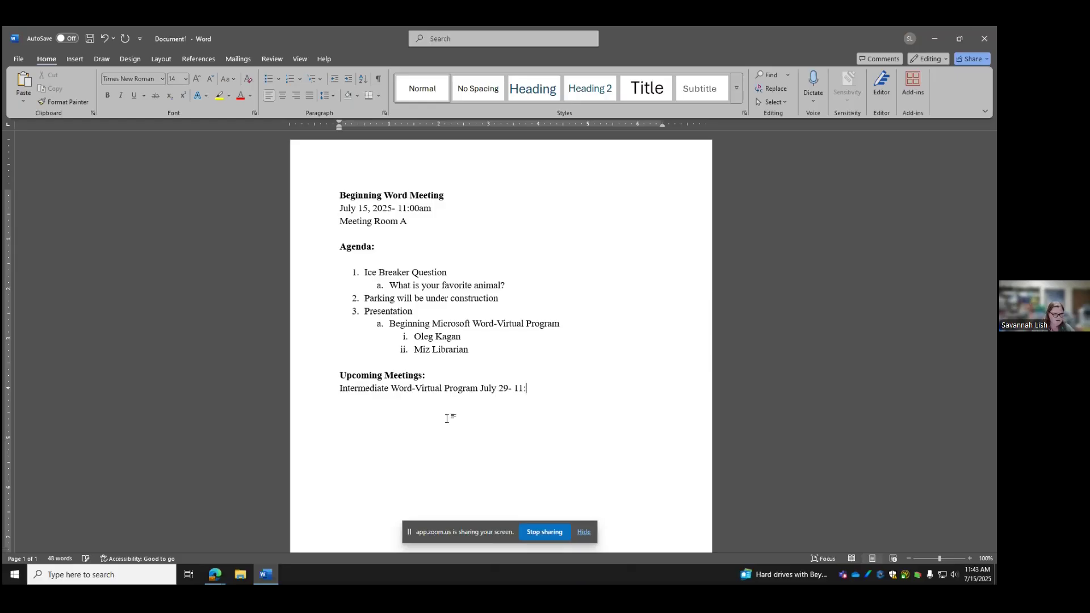
pyautogui.write('00am')
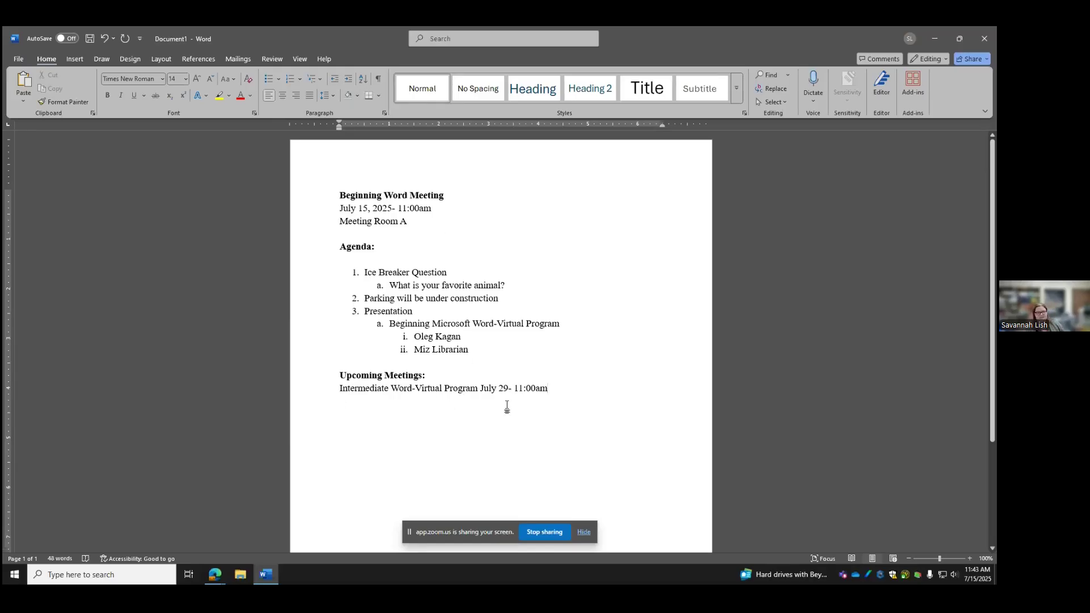
pyautogui.press('Return')
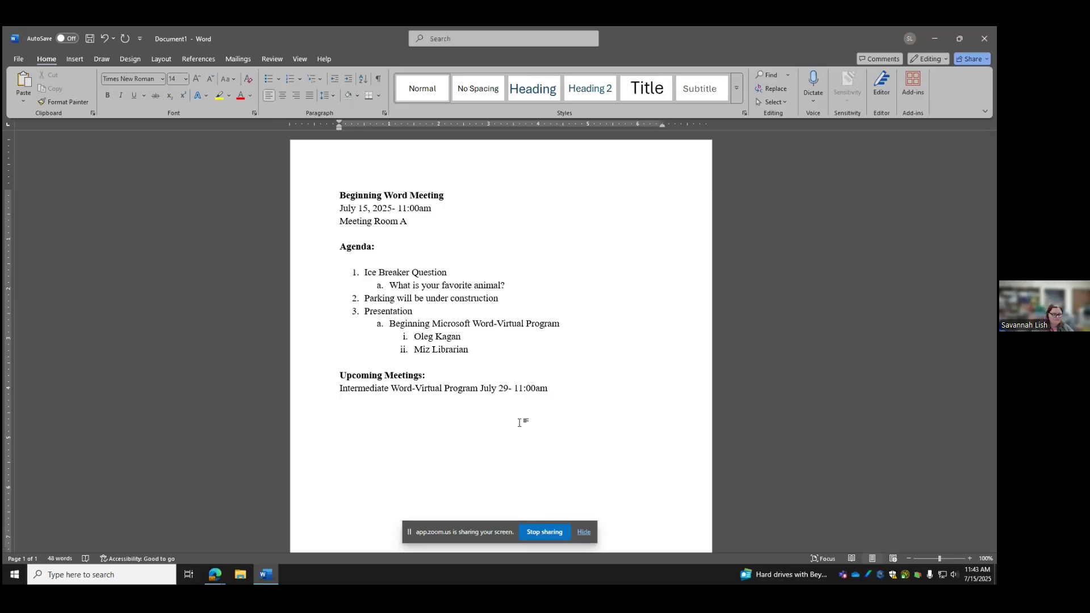
pyautogui.write('Zoom')
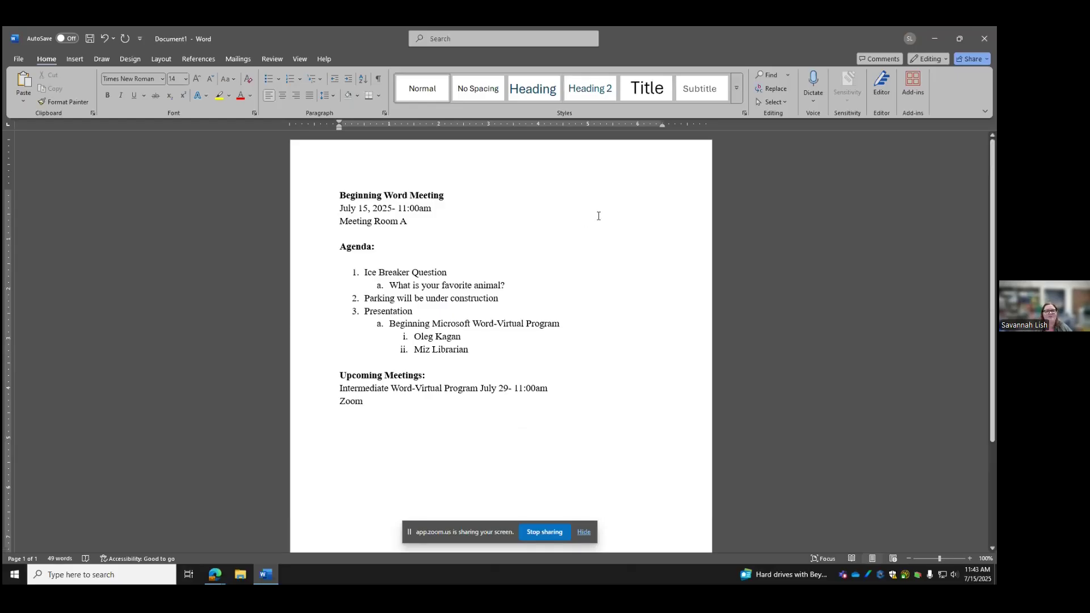
pyautogui.moveTo(632, 28); pyautogui.dragTo(635, 106)
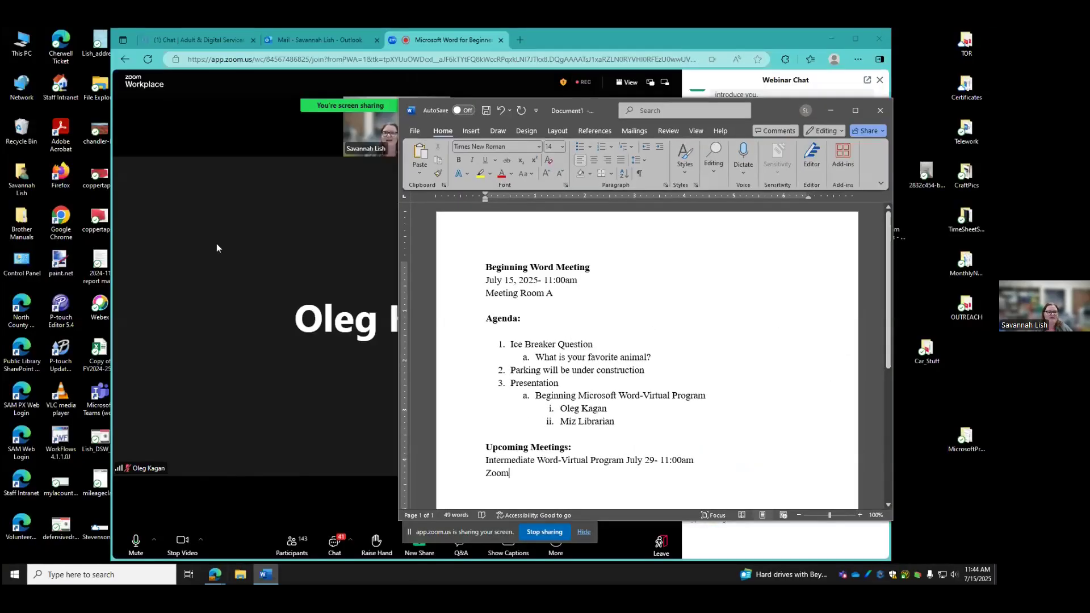
pyautogui.click(217, 246)
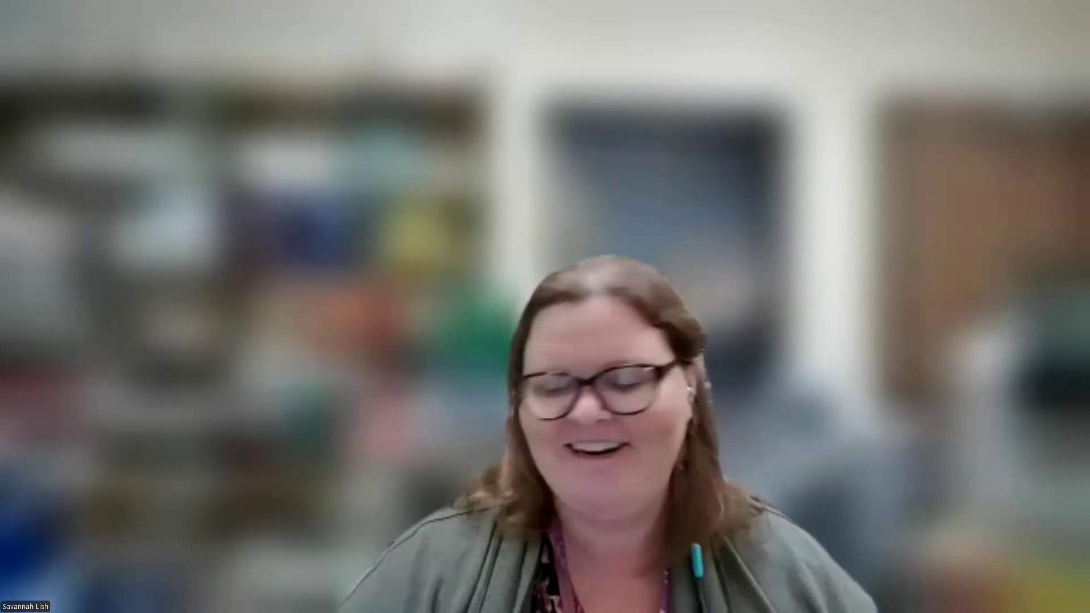
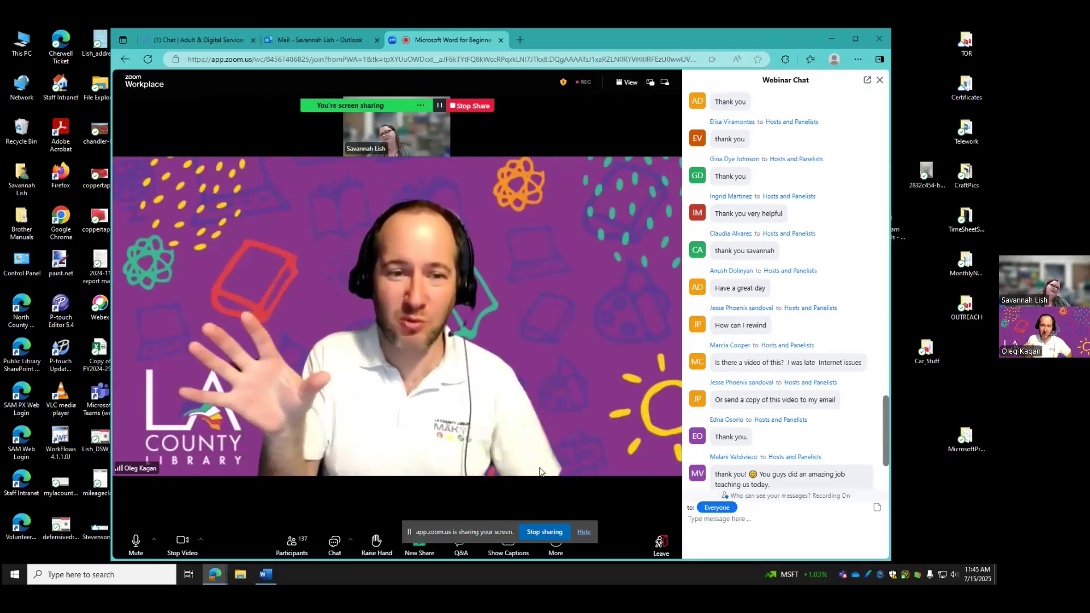
# Bring the Word meeting-agenda document back in front of the Zoom webinar window
pyautogui.click(272, 576)
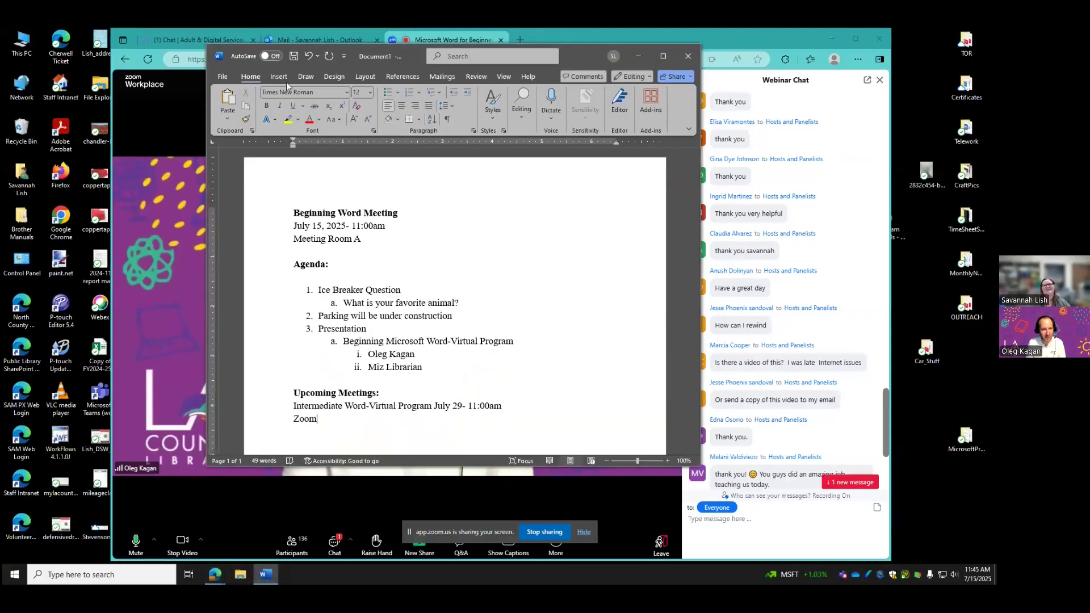
# Choose the Aptos (Body) font and look through the font size list twice
pyautogui.click(346, 92)
pyautogui.click(314, 137)
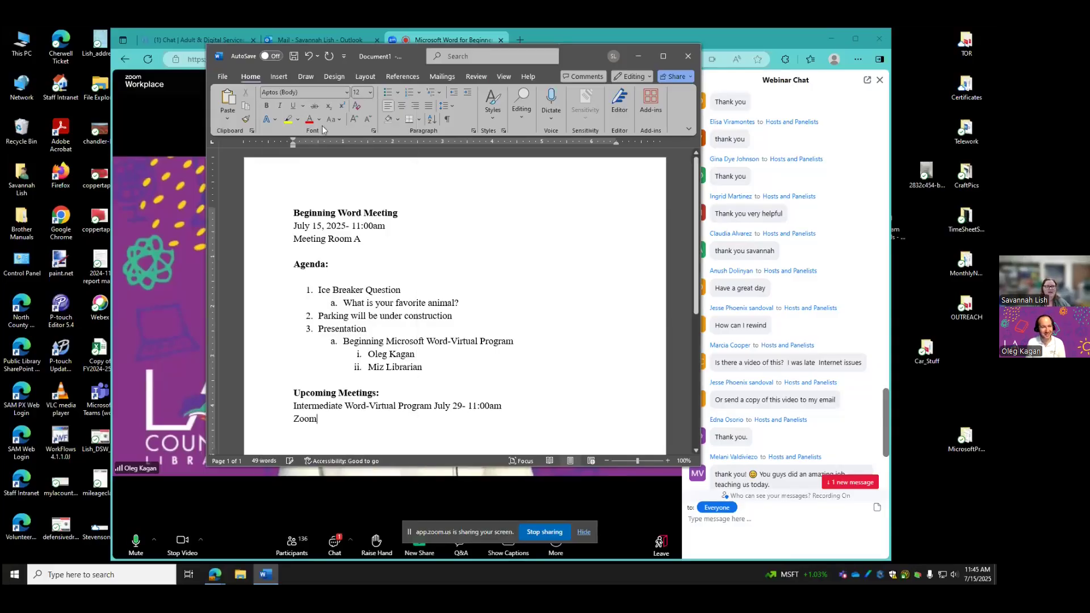
pyautogui.click(370, 93)
pyautogui.click(362, 152)
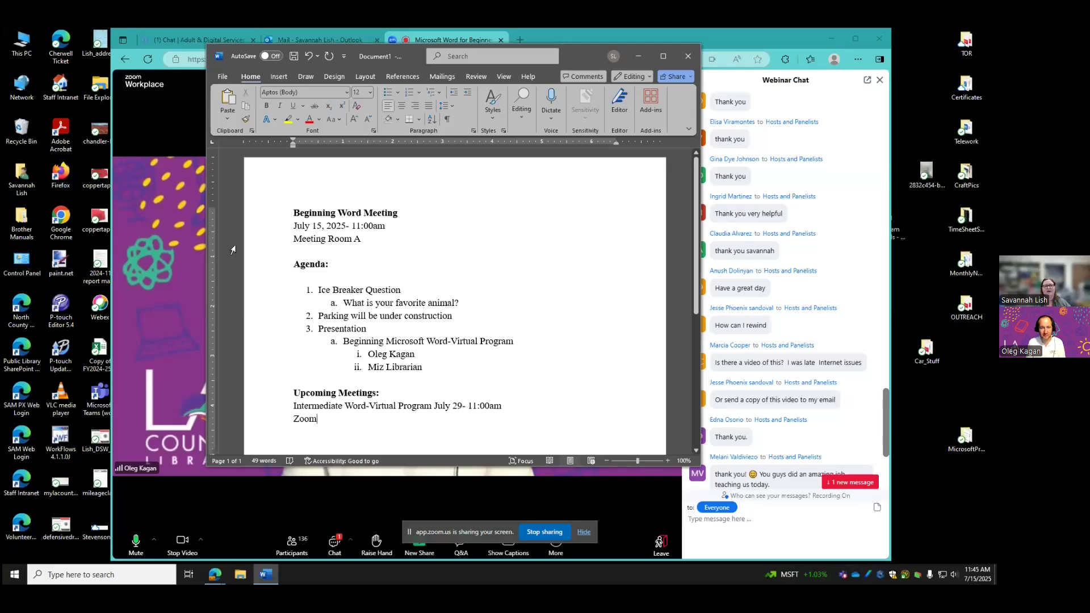
# Jump the Zoom webinar chat to the newest messages, then return to Word
pyautogui.click(170, 260)
pyautogui.click(850, 482)
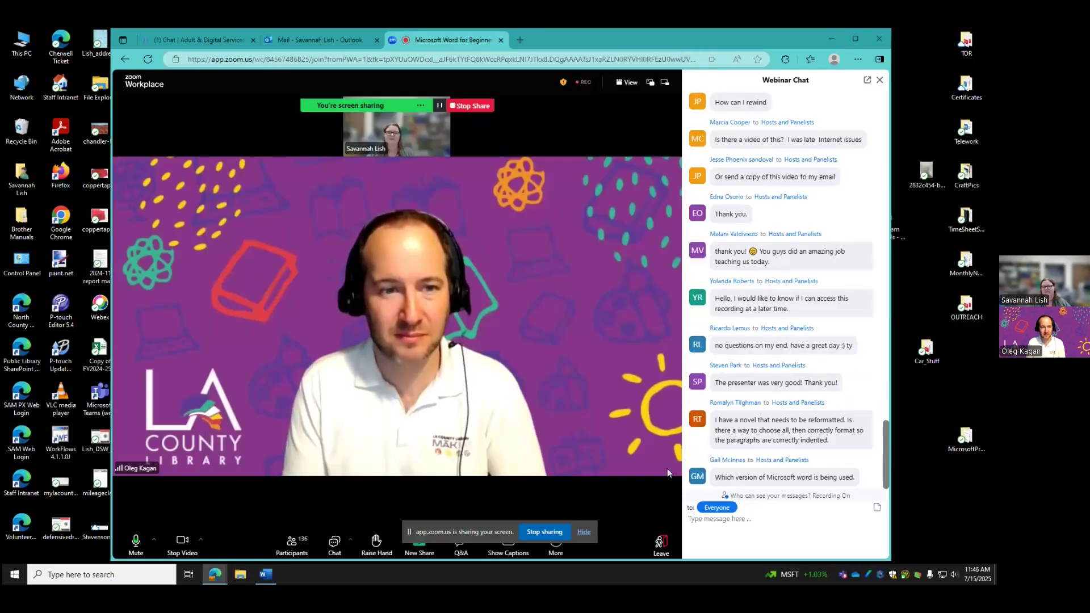
pyautogui.click(264, 576)
# Select the Beginning Word Meeting title, view its font sizes, and maximize Word
pyautogui.click(370, 93)
pyautogui.moveTo(293, 213); pyautogui.dragTo(396, 212)
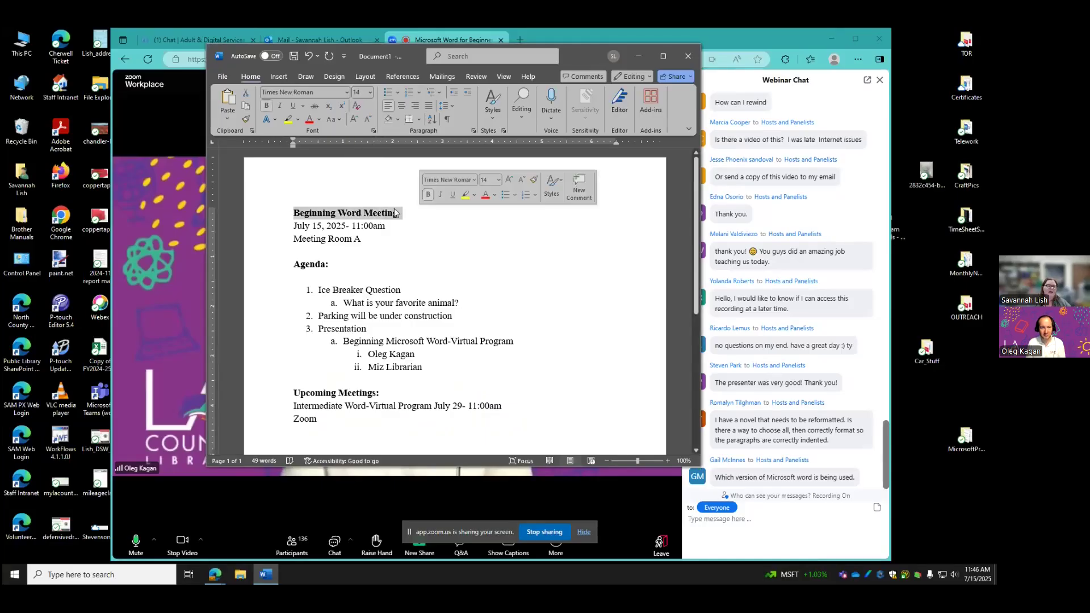
pyautogui.click(370, 93)
pyautogui.moveTo(588, 54); pyautogui.dragTo(593, 2)
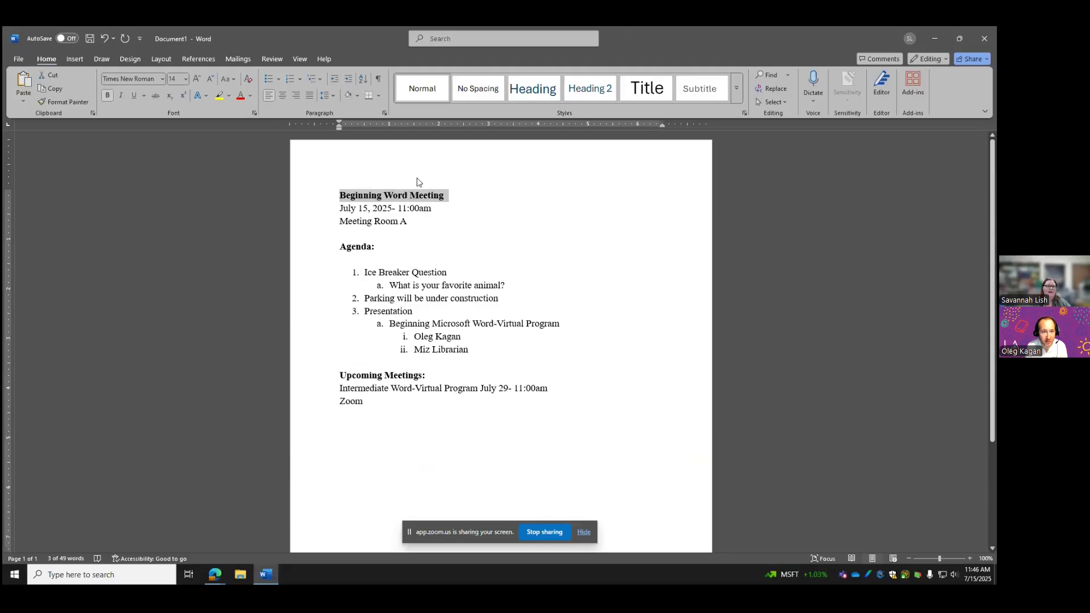
pyautogui.click(185, 79)
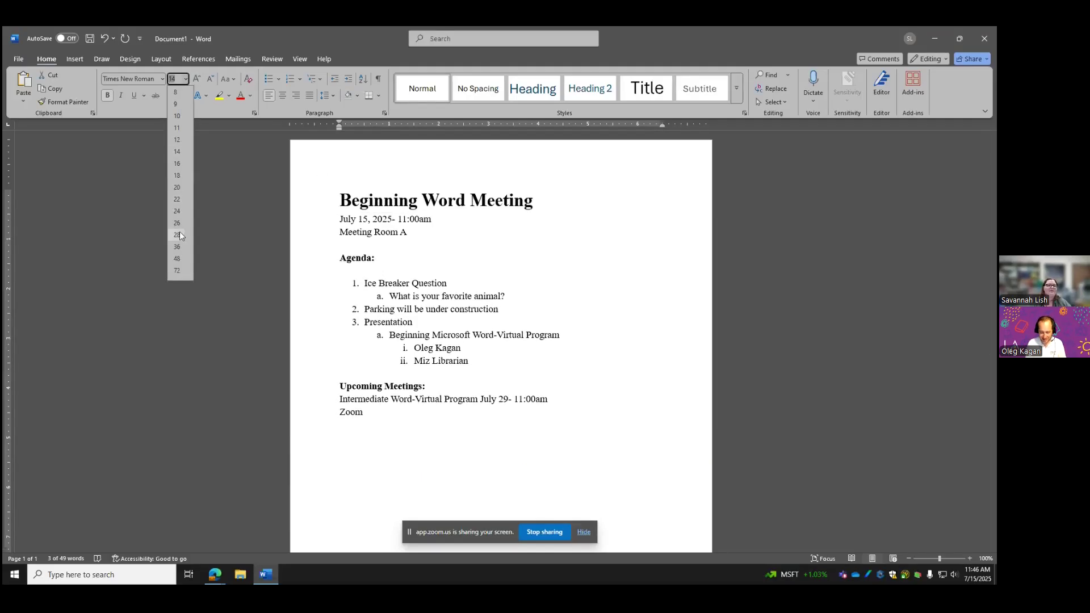
pyautogui.click(179, 149)
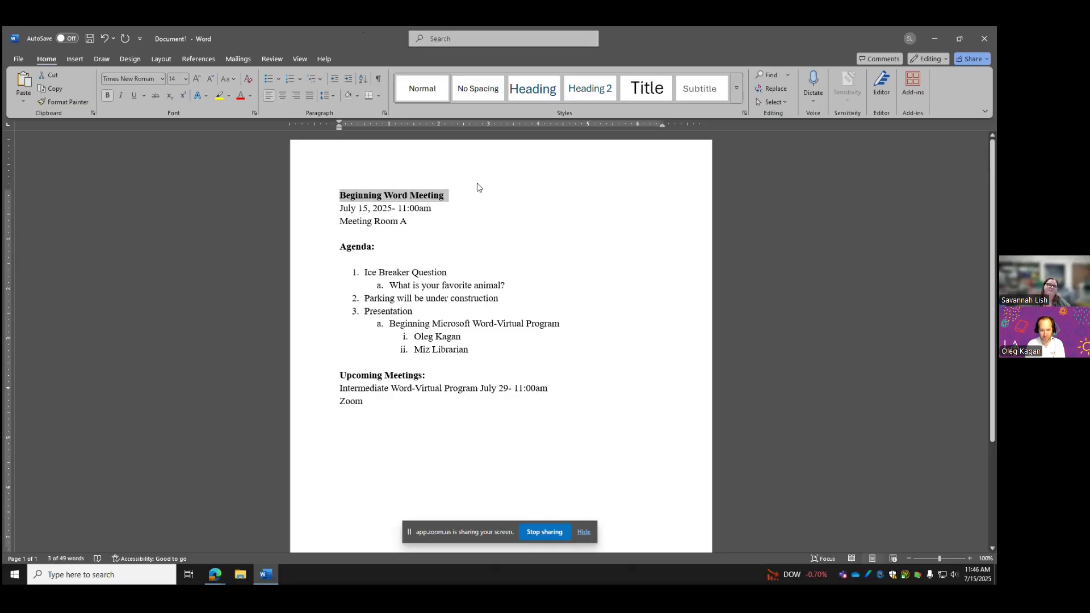
pyautogui.click(525, 235)
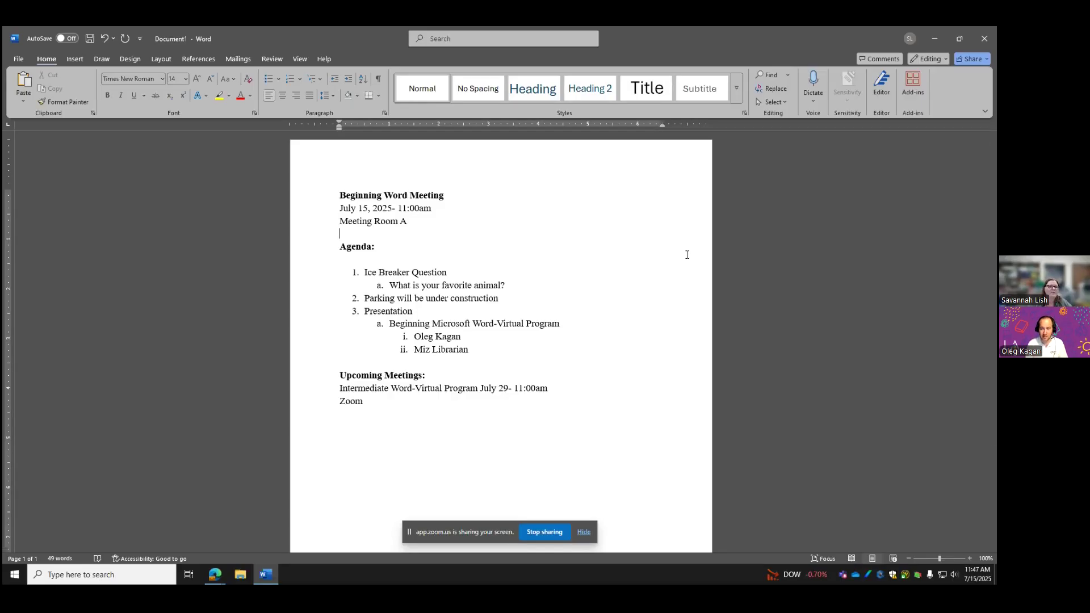
pyautogui.moveTo(663, 127); pyautogui.dragTo(662, 128)
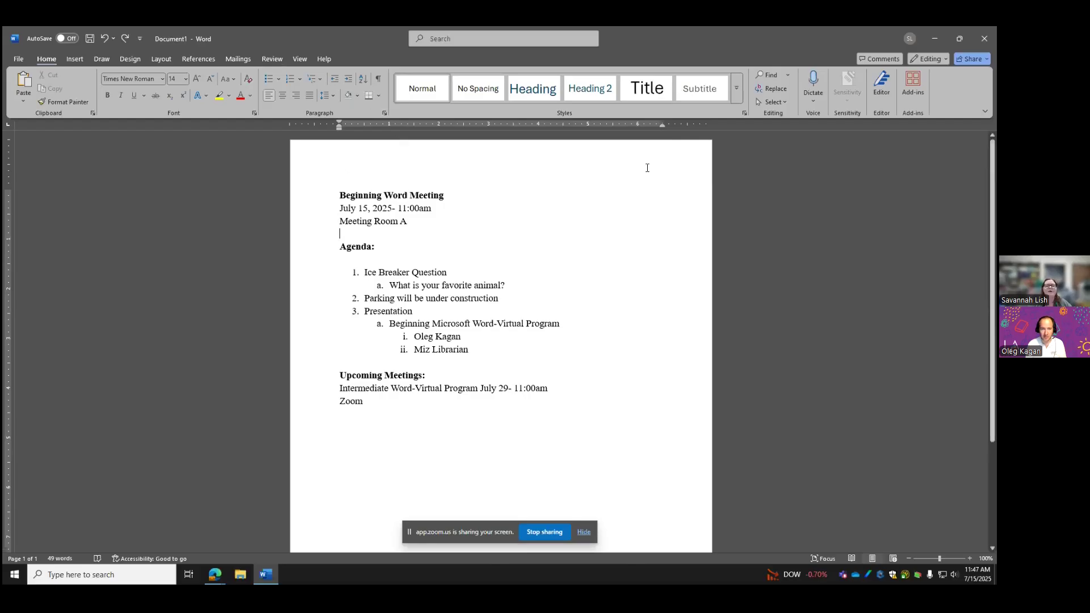
# Show the View options and select, then deselect, the Beginning Word Meeting title
pyautogui.click(298, 60)
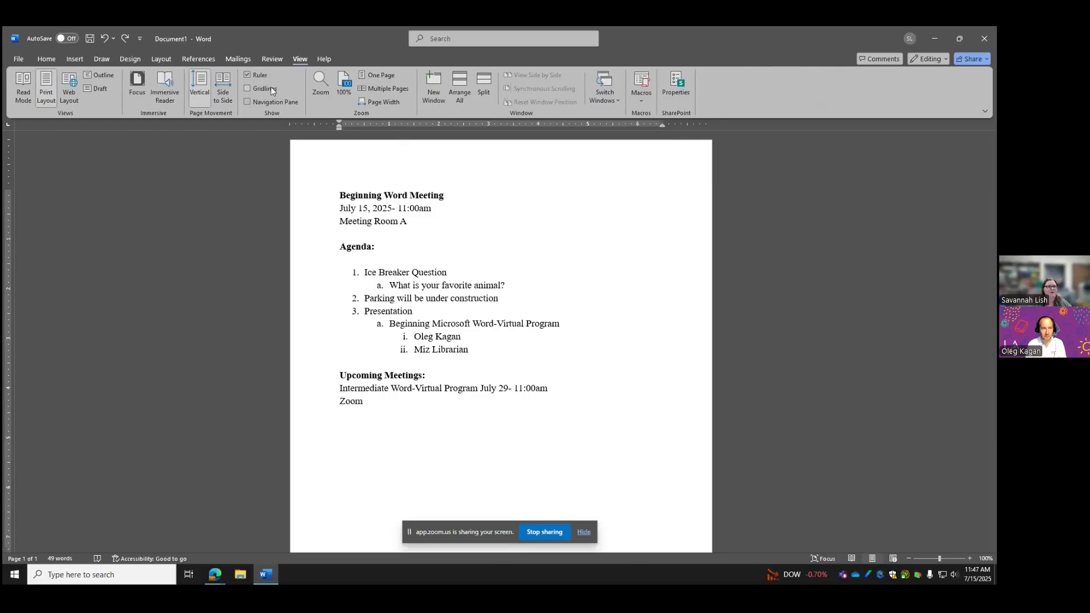
pyautogui.click(323, 195)
pyautogui.click(703, 152)
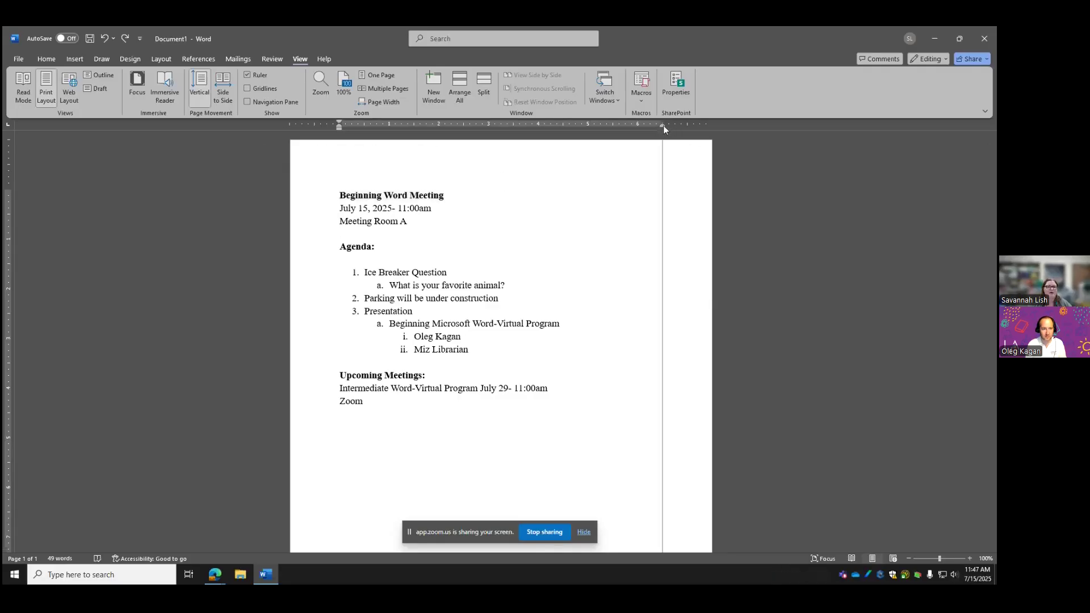
# Nudge the title's right indent out and back, then type random test text after it
pyautogui.moveTo(666, 126); pyautogui.dragTo(676, 128)
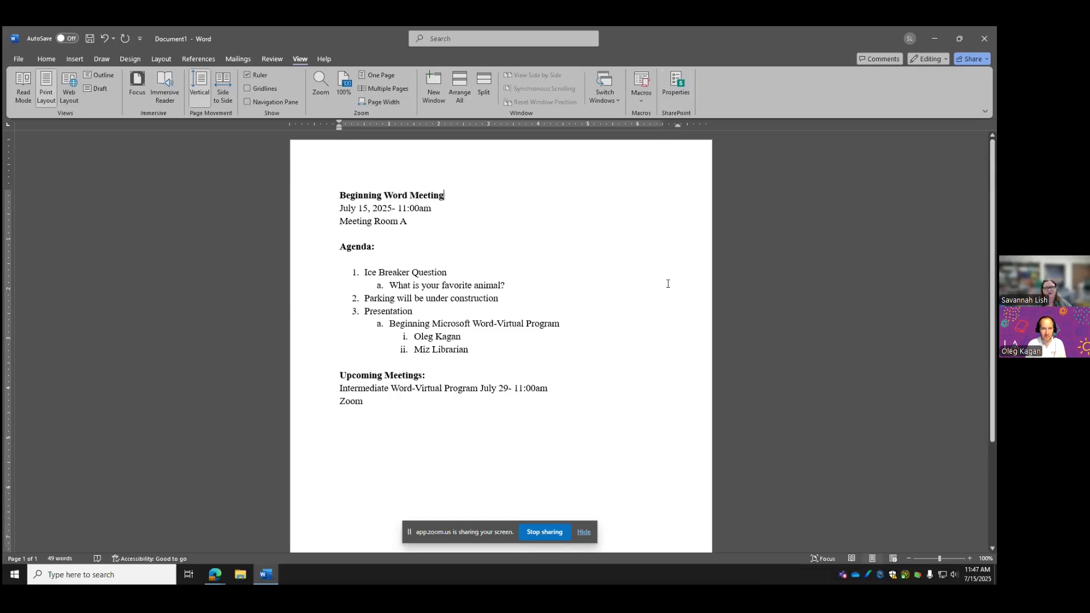
pyautogui.moveTo(679, 126); pyautogui.dragTo(662, 125)
pyautogui.write("'asdfkj l;d fhkejfh")
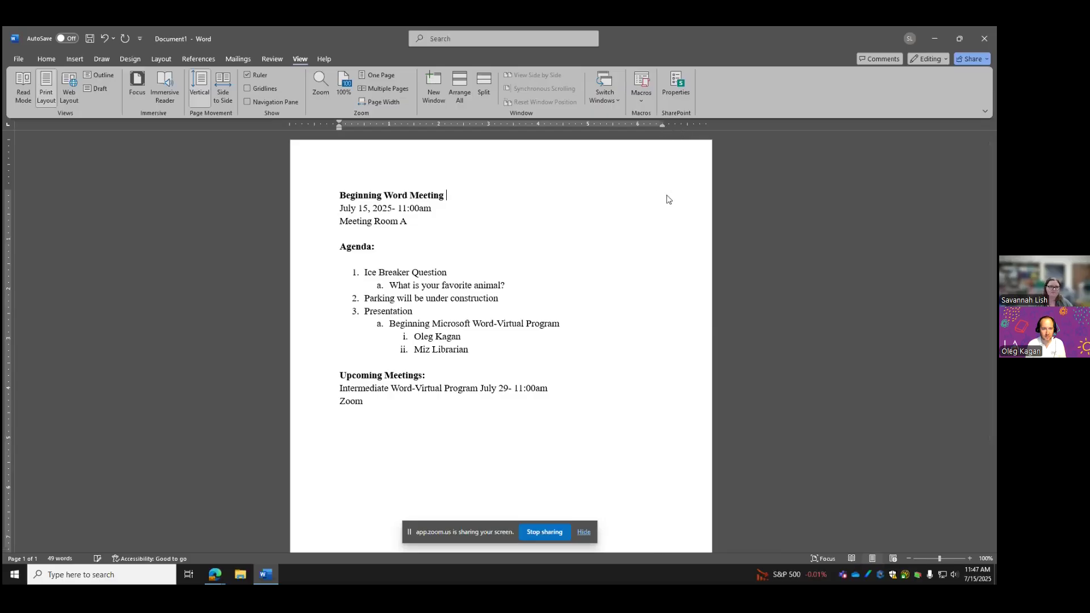
pyautogui.write(' safhj kljdsh lkjh')
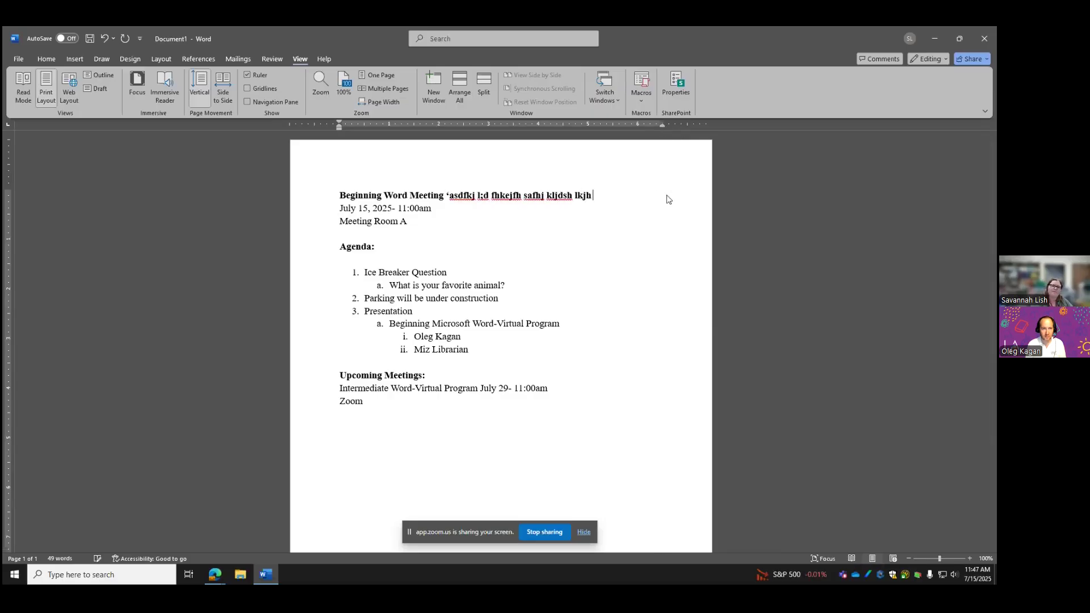
pyautogui.write(' kljh kljh lkjh kjhfldkjh')
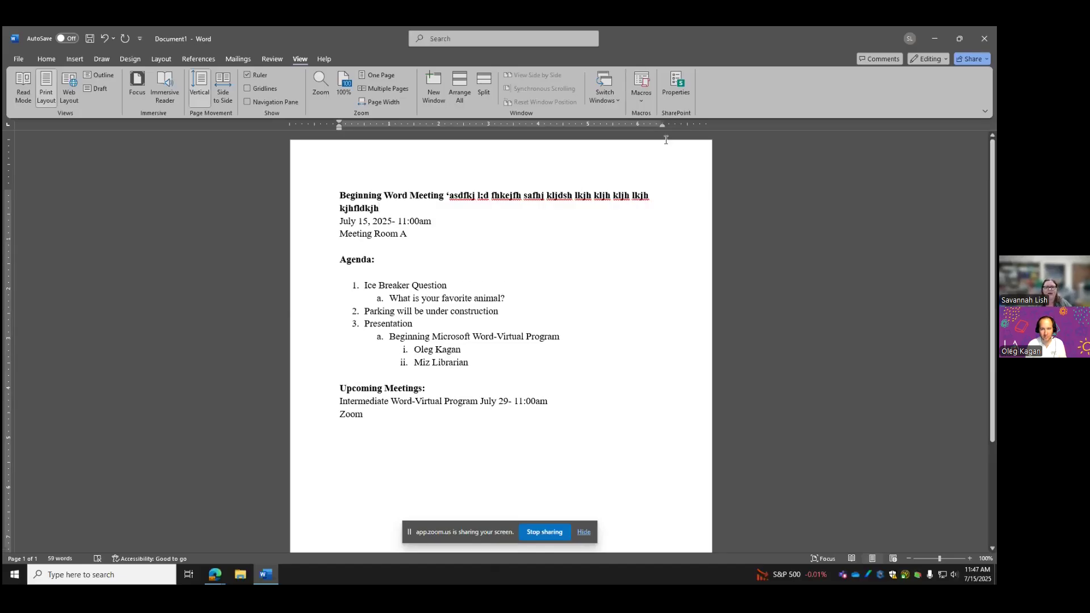
# Test the ruler's right, first-line and left indent markers on the wrapped title line
pyautogui.moveTo(662, 126)
pyautogui.mouseDown()
pyautogui.moveTo(587, 142)
pyautogui.moveTo(667, 141)
pyautogui.moveTo(662, 133)
pyautogui.mouseUp()
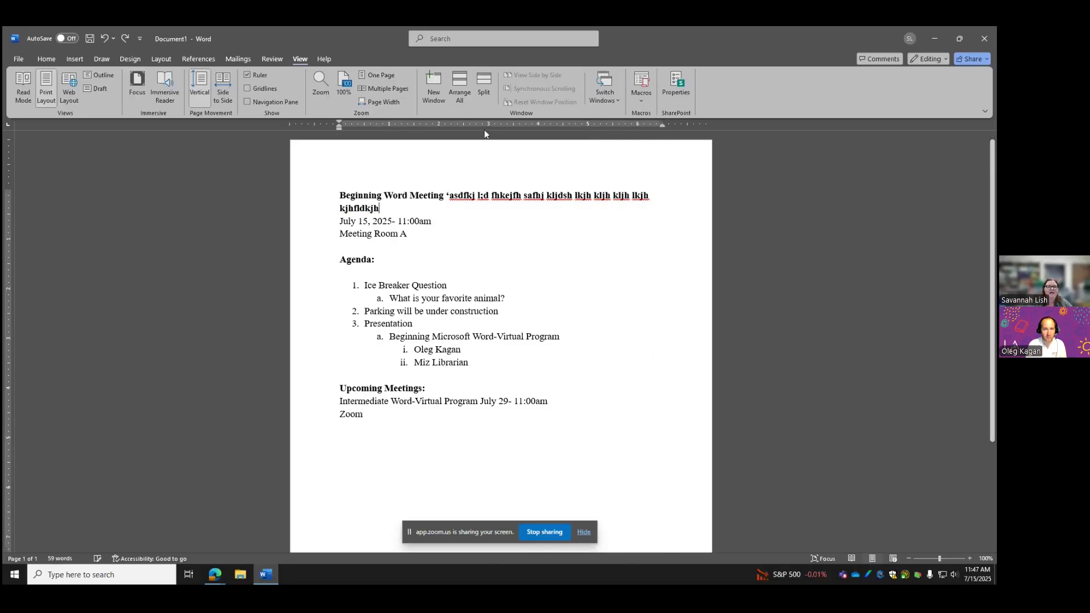
pyautogui.moveTo(339, 124)
pyautogui.mouseDown()
pyautogui.moveTo(371, 124)
pyautogui.moveTo(338, 131)
pyautogui.moveTo(378, 140)
pyautogui.moveTo(341, 137)
pyautogui.moveTo(342, 123)
pyautogui.moveTo(454, 138)
pyautogui.moveTo(348, 143)
pyautogui.moveTo(347, 121)
pyautogui.moveTo(367, 126)
pyautogui.moveTo(339, 122)
pyautogui.moveTo(382, 130)
pyautogui.moveTo(341, 127)
pyautogui.mouseUp()
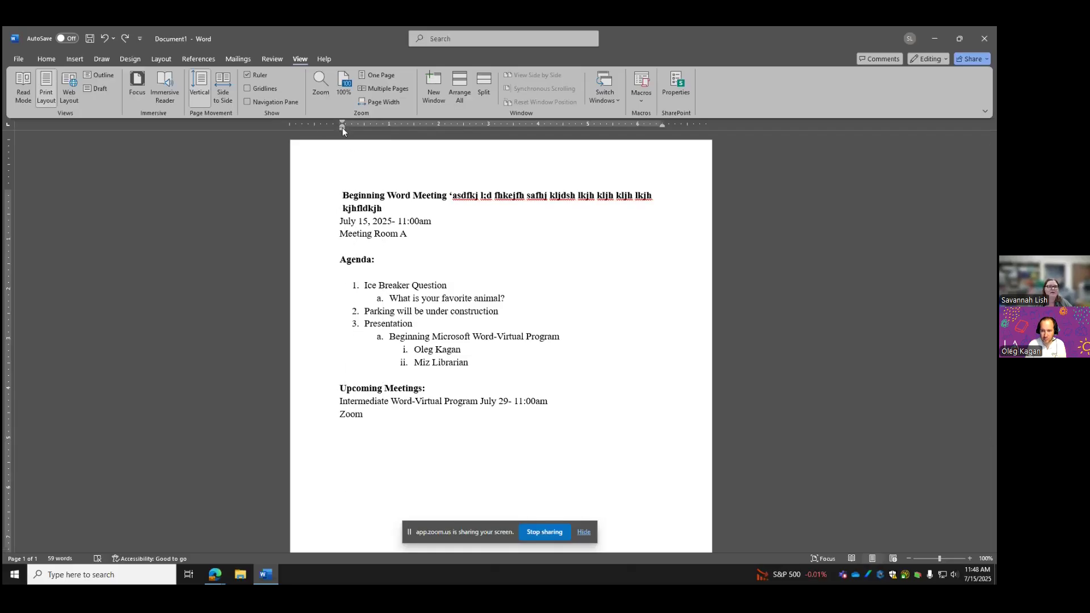
pyautogui.moveTo(342, 129)
pyautogui.mouseDown()
pyautogui.moveTo(418, 137)
pyautogui.moveTo(338, 135)
pyautogui.mouseUp()
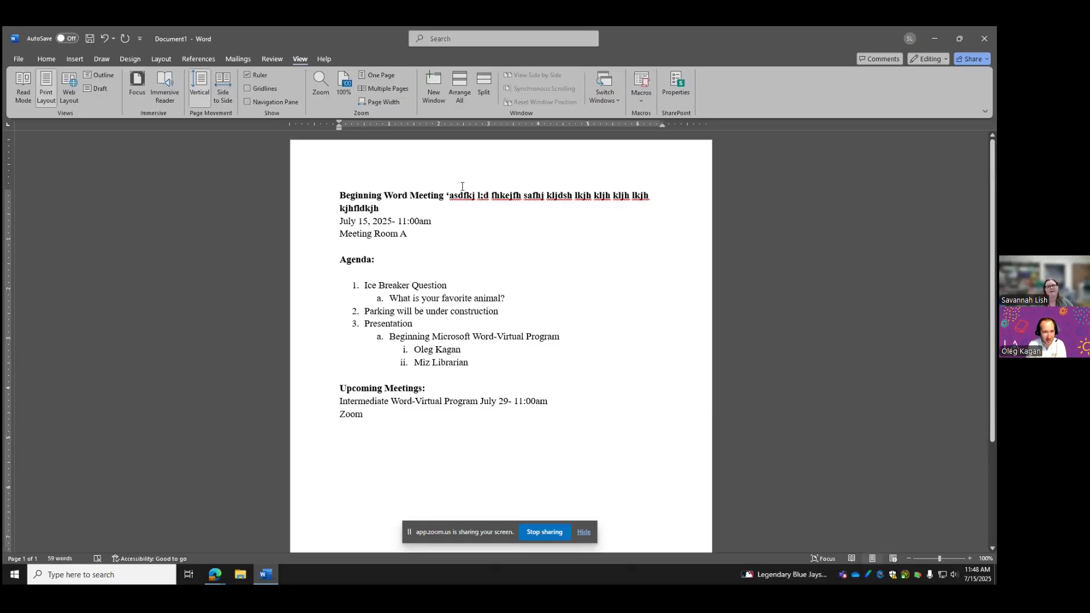
# Browse the Layout margin presets twice without changing the page margins
pyautogui.click(151, 59)
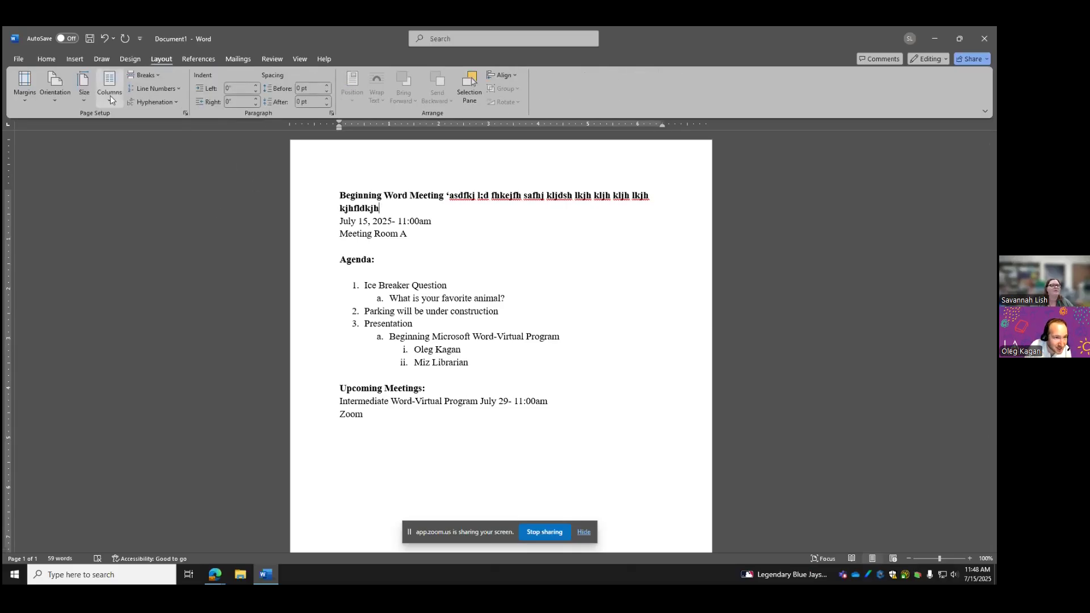
pyautogui.click(26, 95)
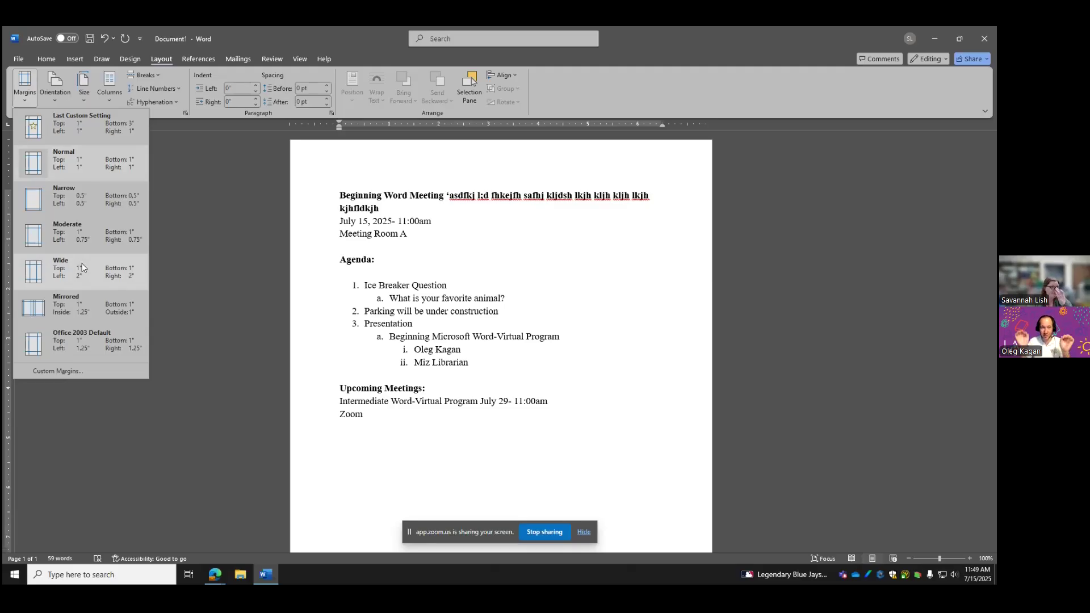
pyautogui.click(188, 247)
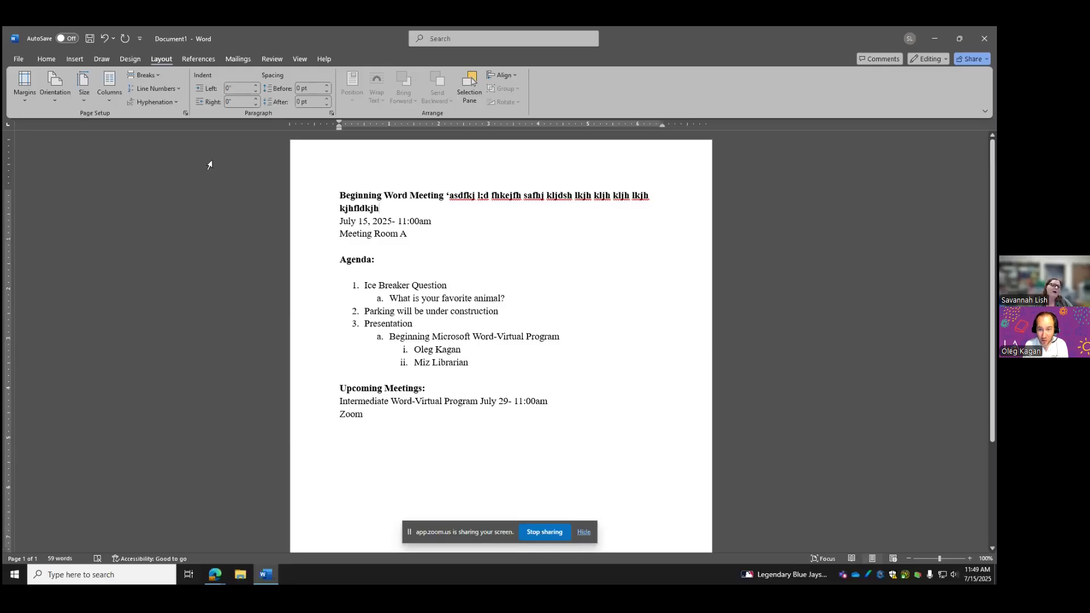
pyautogui.click(46, 59)
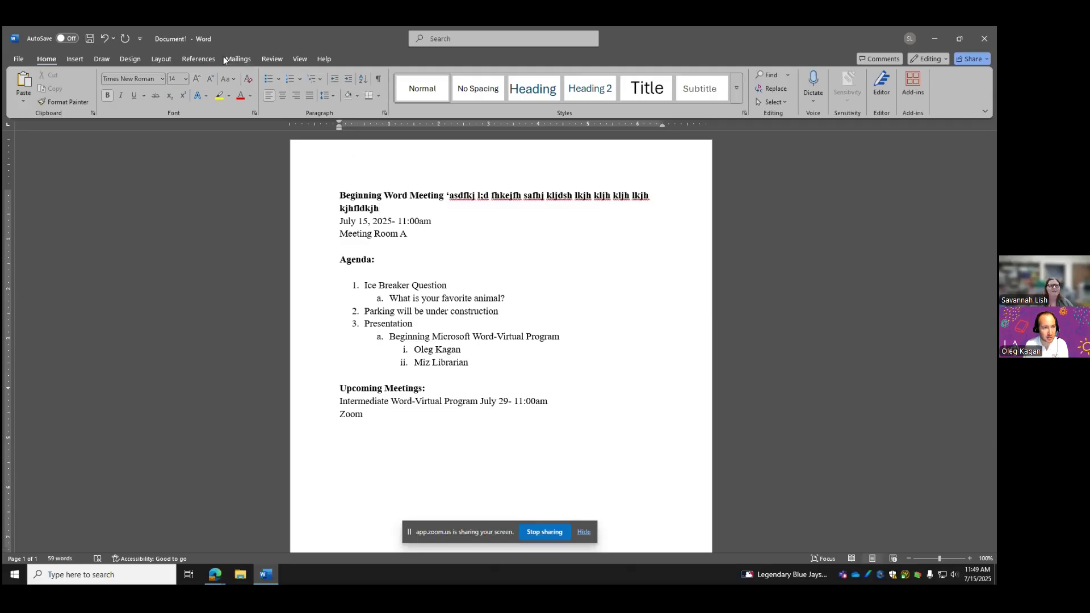
pyautogui.click(159, 60)
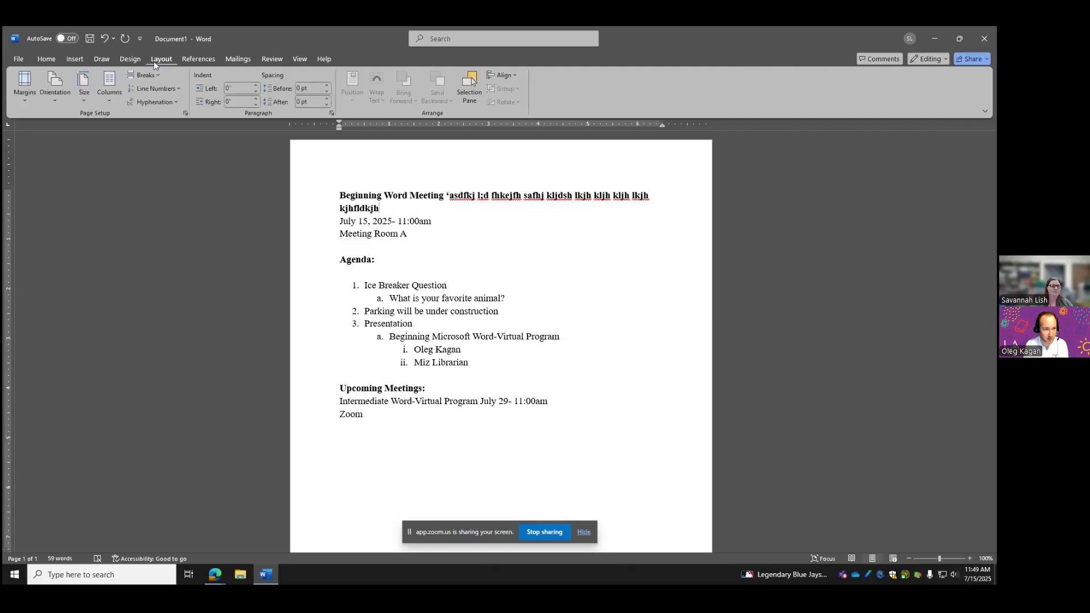
pyautogui.click(25, 101)
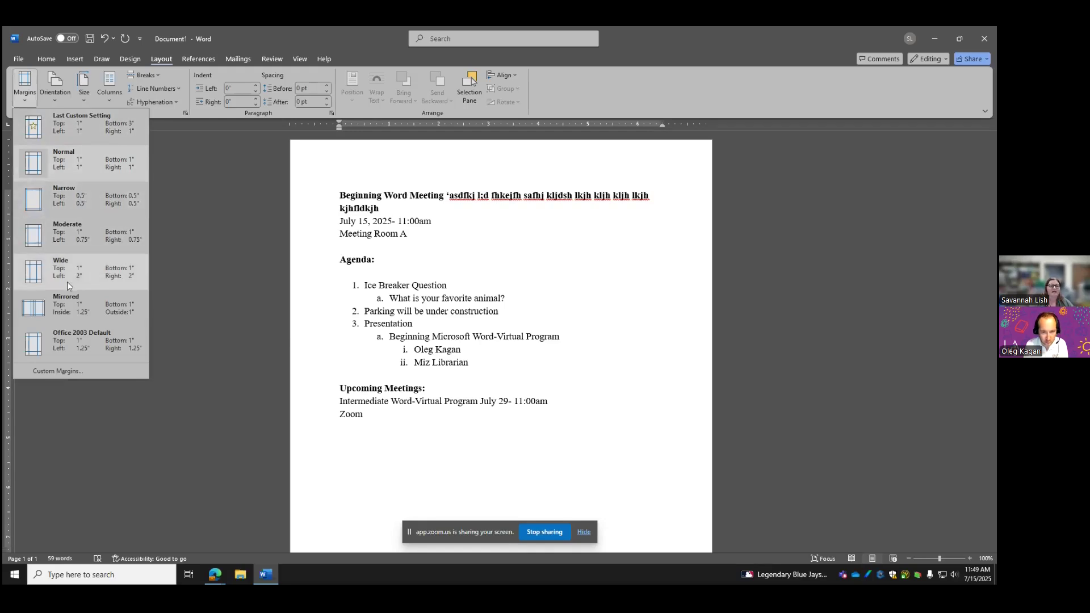
pyautogui.click(180, 284)
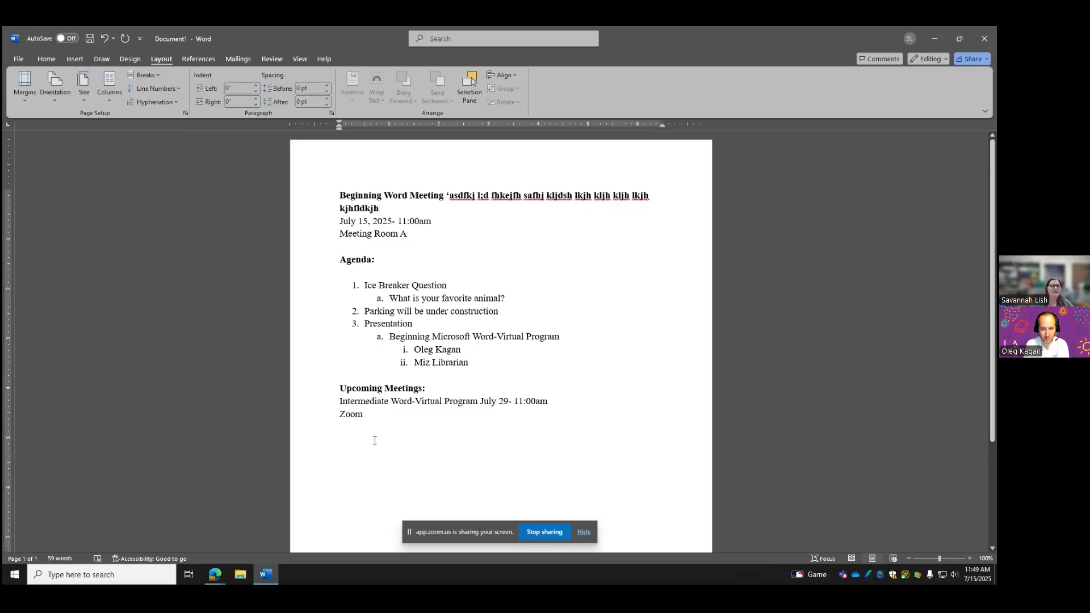
# Select all the agenda text from the left margin and delete it, leaving 0 words
pyautogui.tripleClick(328, 377)
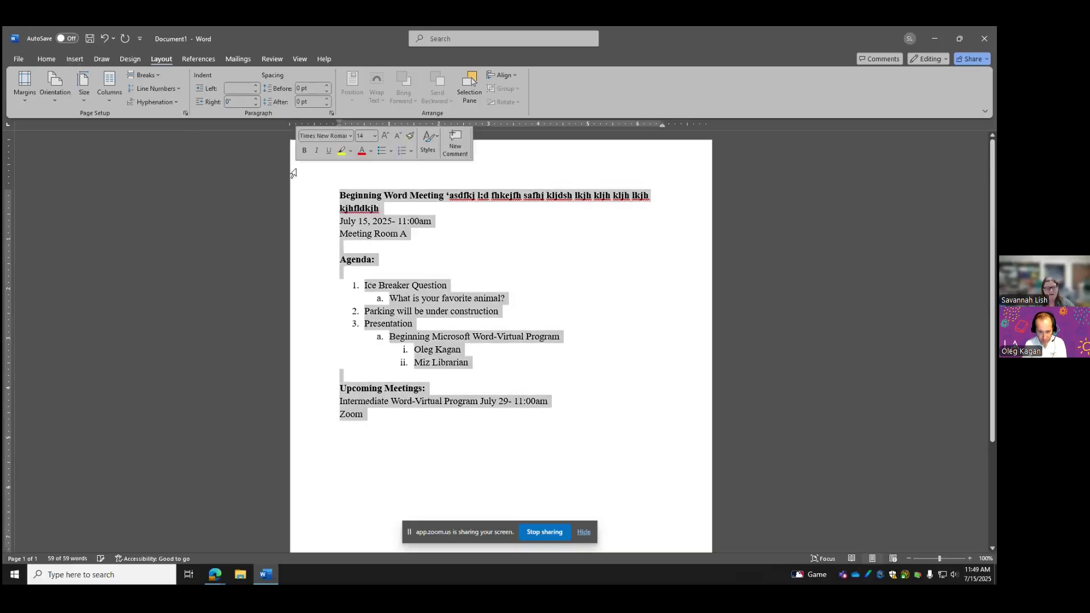
pyautogui.press('Delete')
pyautogui.click(46, 59)
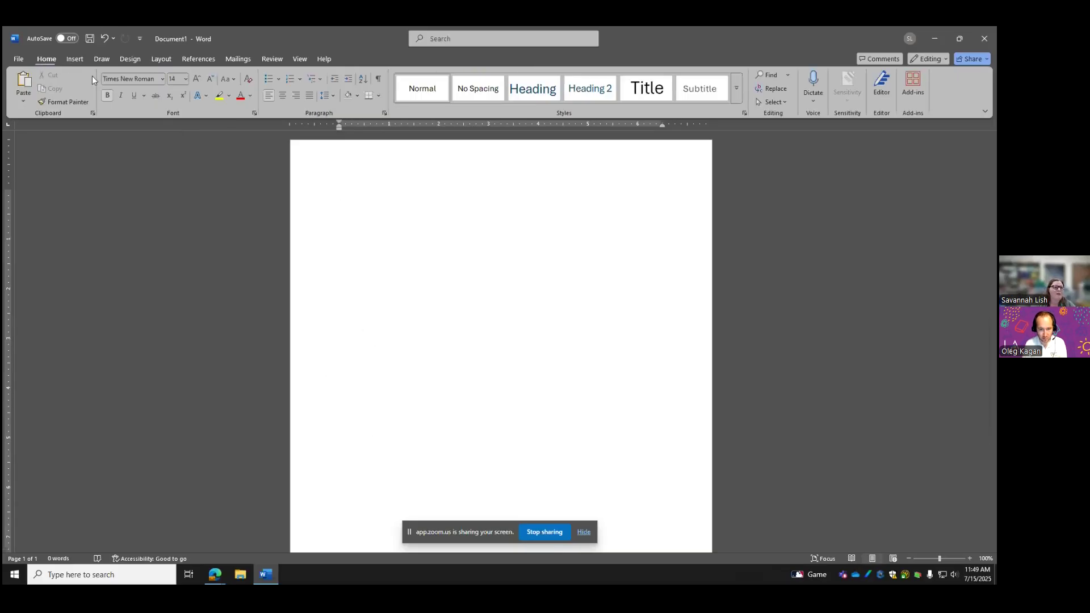
# Dismiss the line spacing choices and set the font to Aptos (Body) at size 12
pyautogui.click(325, 96)
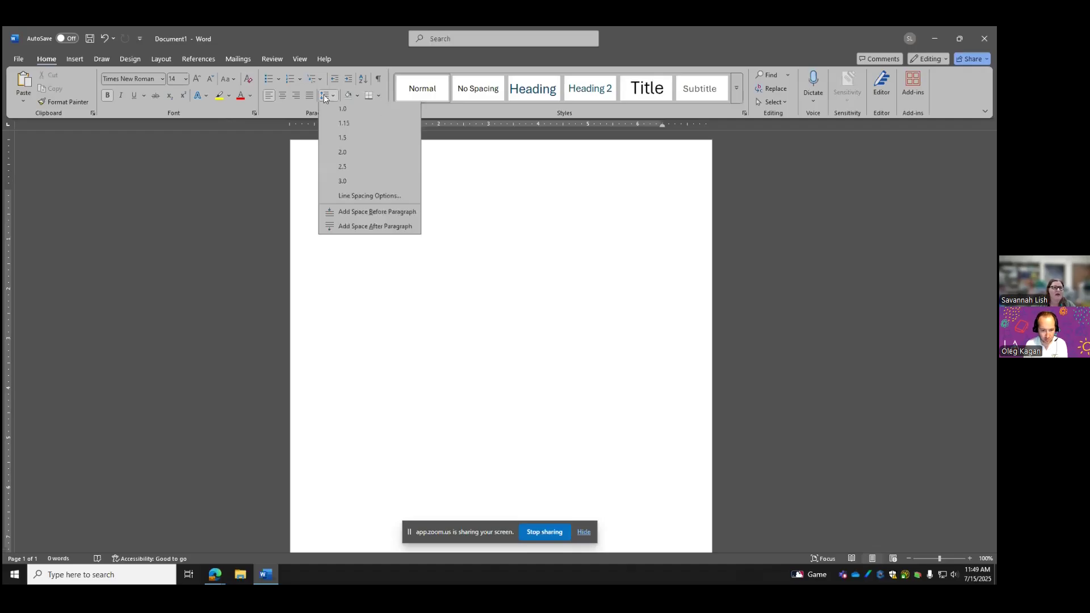
pyautogui.click(364, 228)
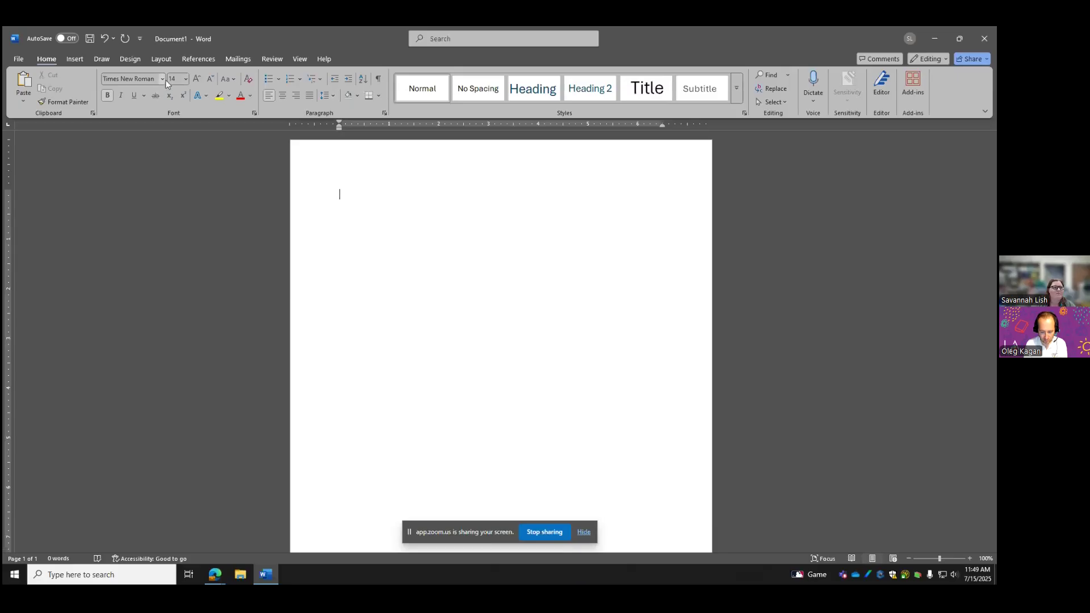
pyautogui.click(161, 79)
pyautogui.click(146, 118)
pyautogui.click(185, 79)
pyautogui.click(177, 142)
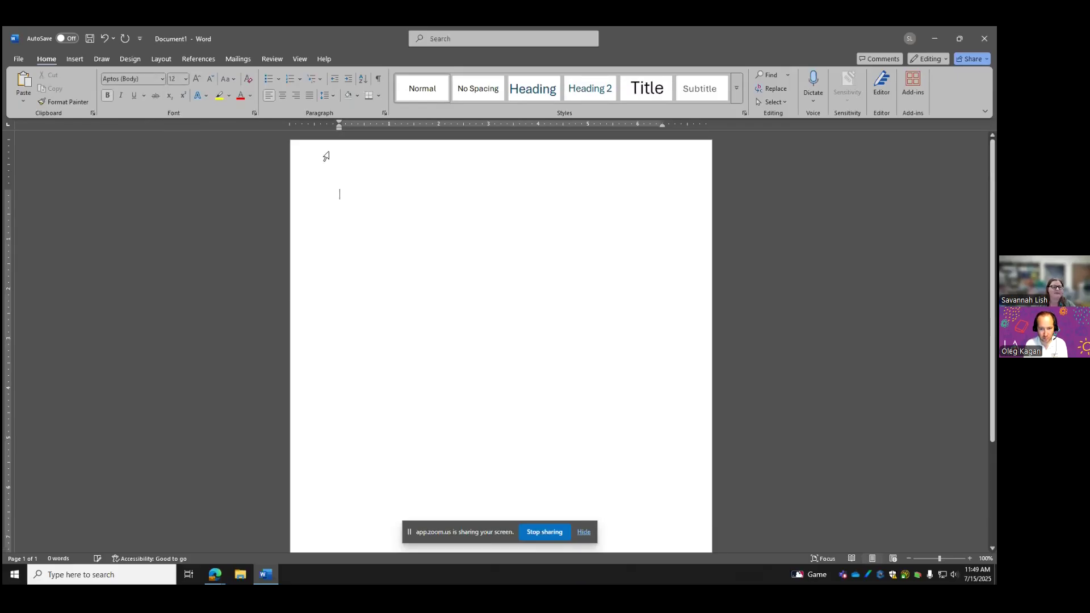
# Type two lines of test text and erase them, leaving the page blank
pyautogui.write('Fasdkjll;k j;lkj')
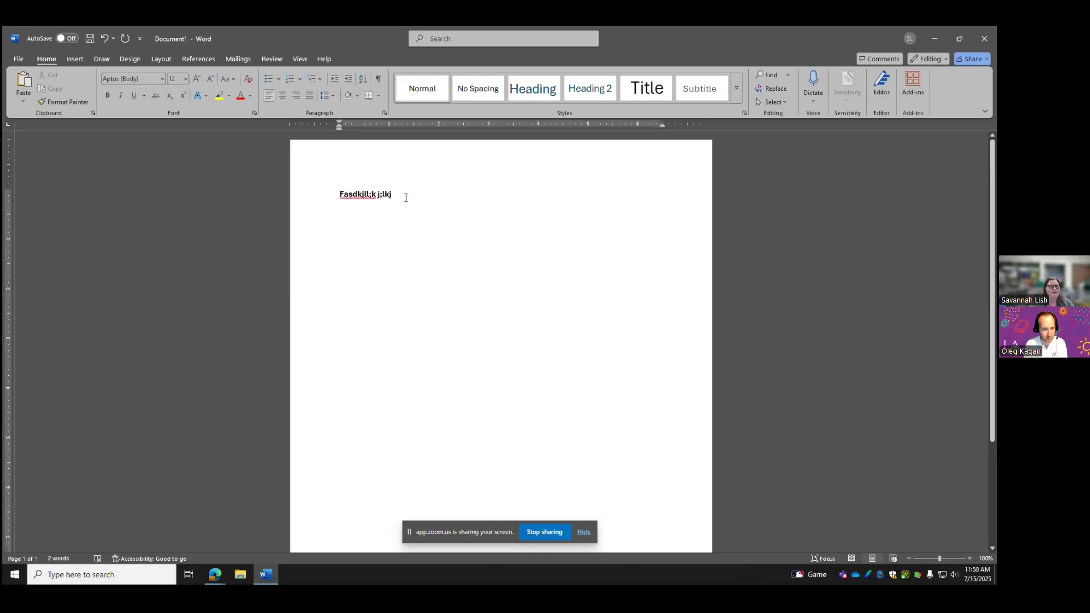
pyautogui.click(280, 197)
pyautogui.press('BackSpace')
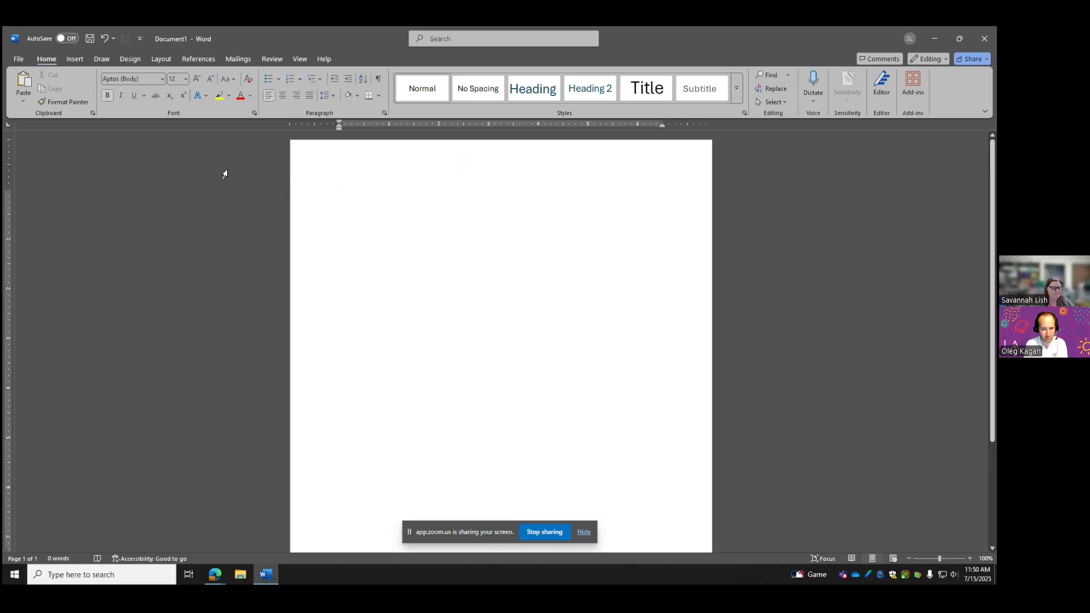
pyautogui.write('Dafjkpkj lkj')
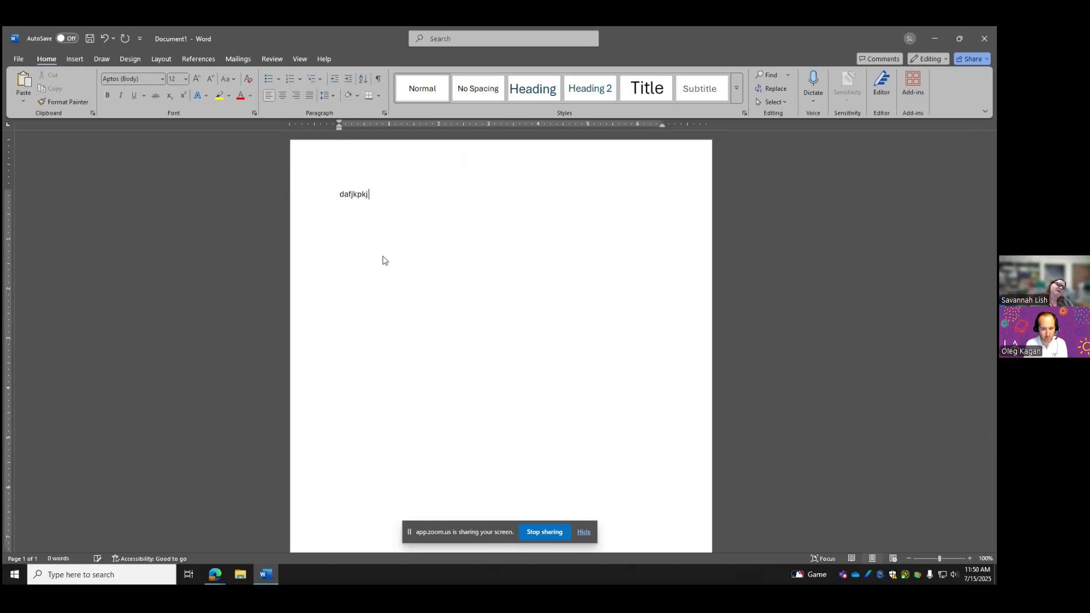
pyautogui.write('lkj f;lk pojd lj')
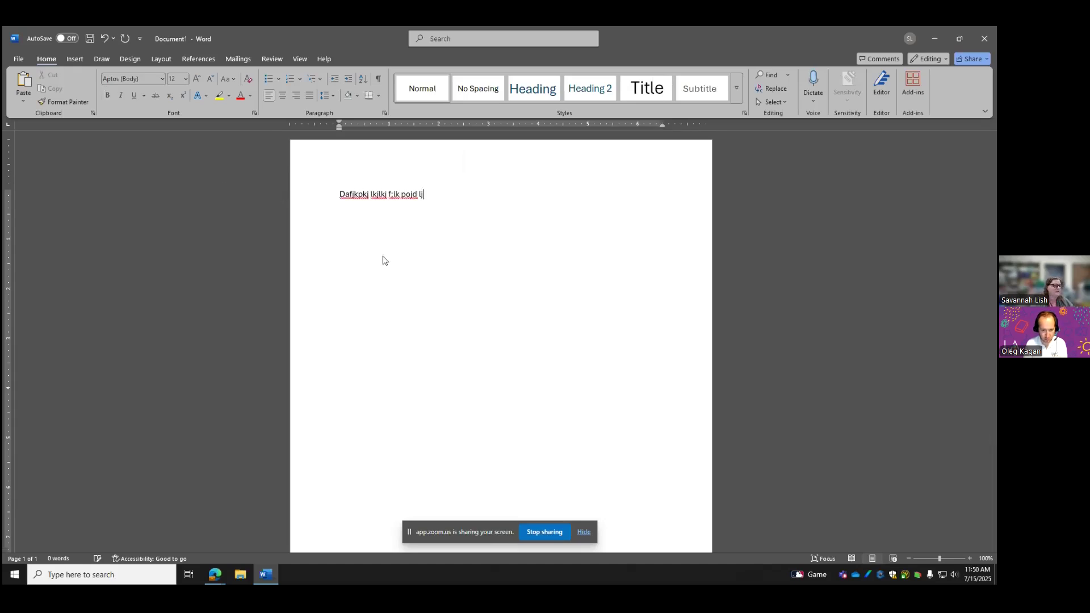
pyautogui.write(" pwoej rwep'ojm ';lkjo poj pe")
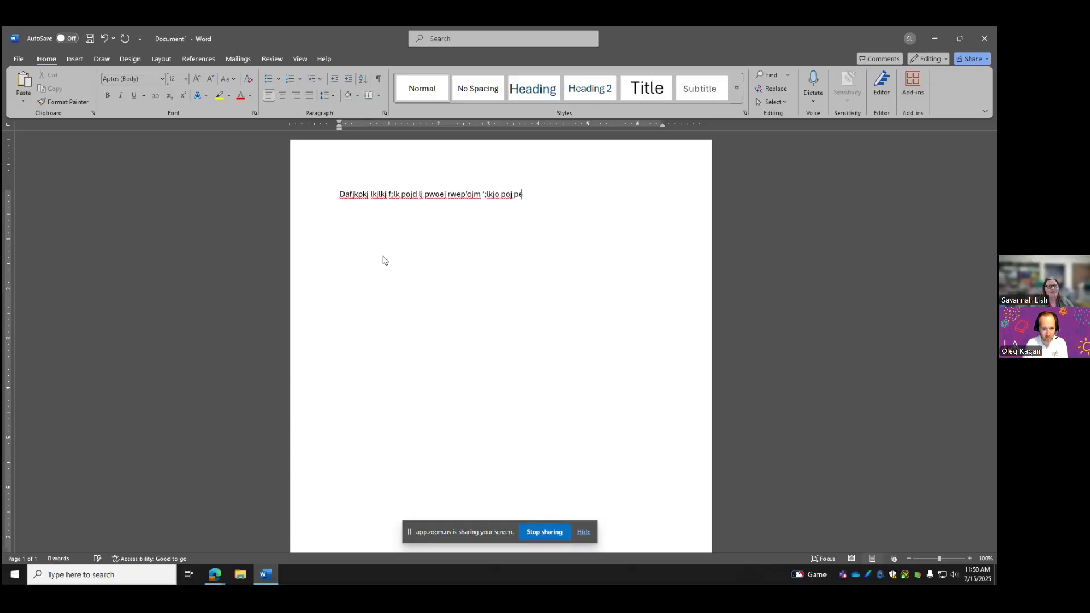
pyautogui.write('emt ;lektm poi j')
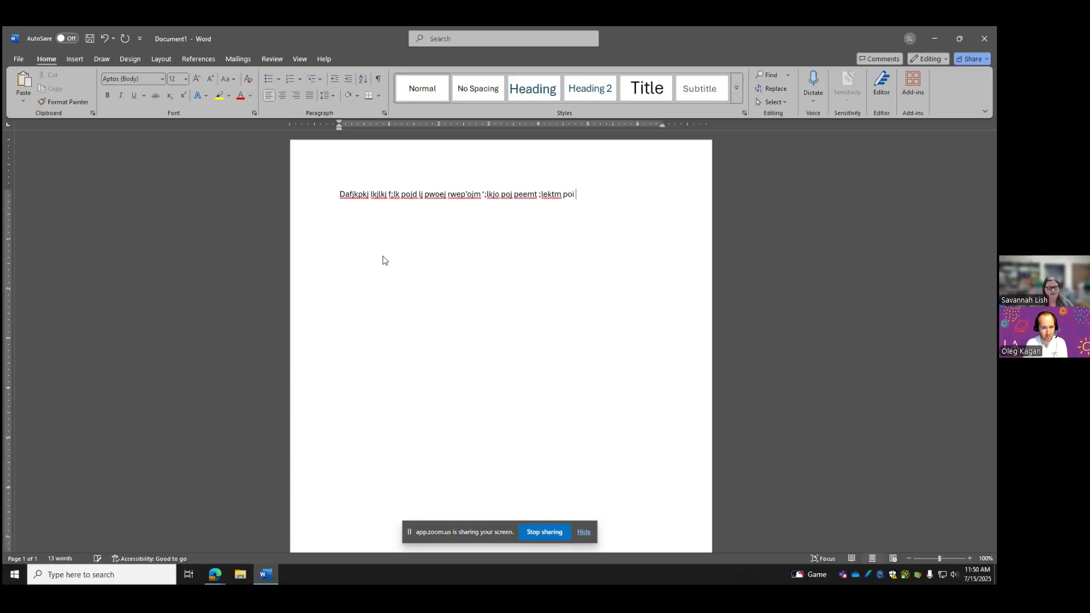
pyautogui.press('BackSpace')
pyautogui.press('BackSpace')
pyautogui.press('BackSpace')
pyautogui.press('BackSpace')
pyautogui.press('BackSpace')
pyautogui.press('BackSpace')
pyautogui.press('BackSpace')
pyautogui.press('BackSpace')
pyautogui.press('BackSpace')
pyautogui.press('BackSpace')
pyautogui.press('BackSpace')
pyautogui.press('BackSpace')
pyautogui.press('BackSpace')
pyautogui.press('BackSpace')
pyautogui.press('BackSpace')
pyautogui.press('BackSpace')
pyautogui.press('BackSpace')
pyautogui.press('BackSpace')
pyautogui.press('BackSpace')
pyautogui.press('BackSpace')
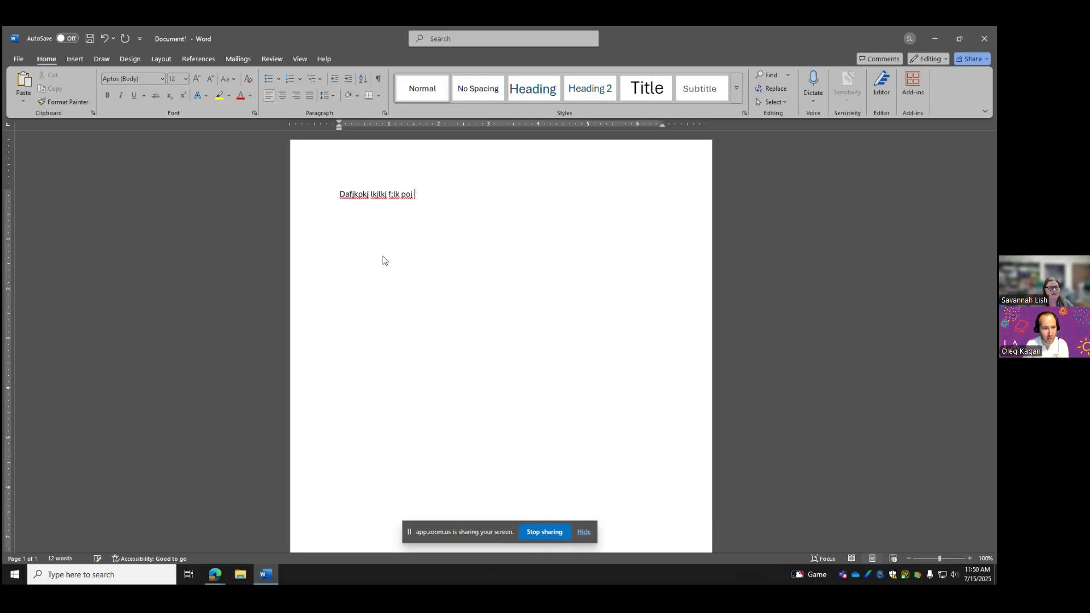
pyautogui.press('BackSpace')
pyautogui.press('BackSpace')
pyautogui.press('BackSpace')
pyautogui.press('BackSpace')
pyautogui.press('BackSpace')
pyautogui.press('BackSpace')
pyautogui.press('BackSpace')
pyautogui.press('BackSpace')
pyautogui.press('BackSpace')
pyautogui.press('BackSpace')
pyautogui.press('BackSpace')
pyautogui.press('BackSpace')
pyautogui.press('BackSpace')
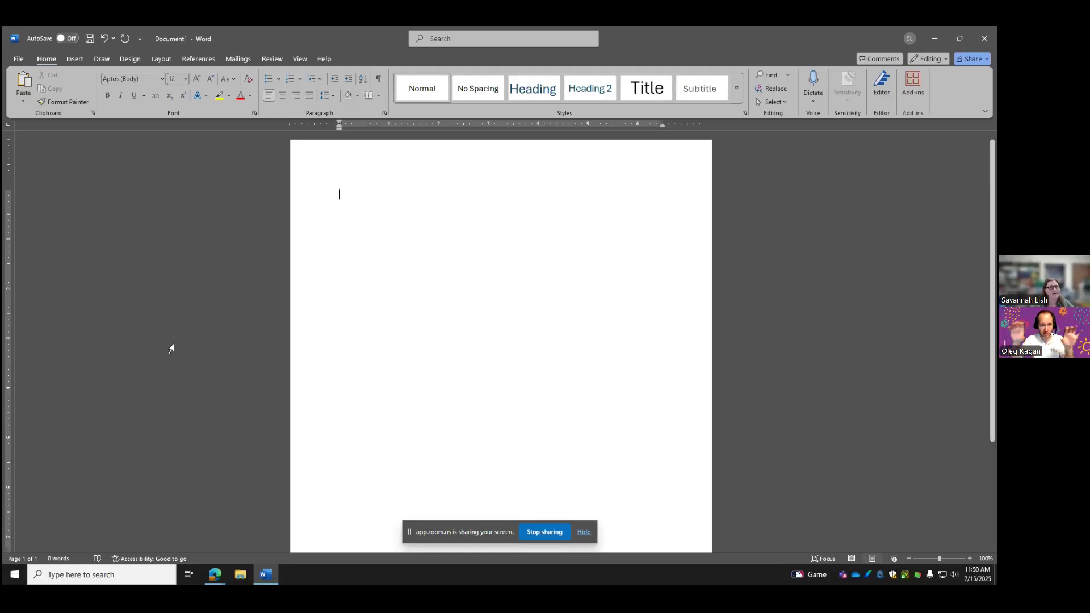
# Collapse the ribbon to Show tabs only, then type and erase some test text
pyautogui.click(985, 111)
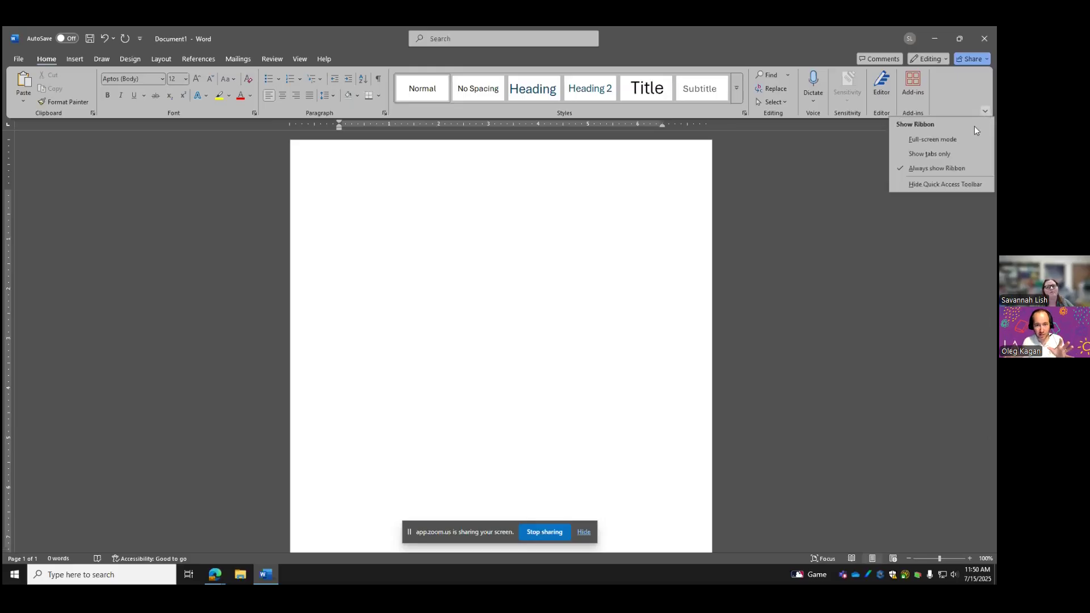
pyautogui.click(956, 152)
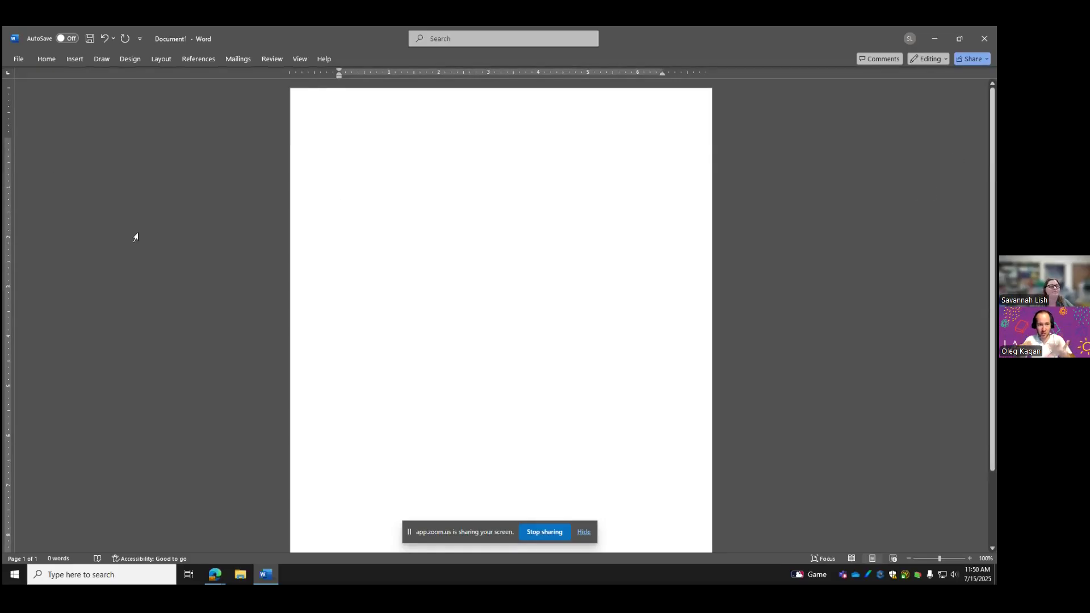
pyautogui.write('v')
pyautogui.press('BackSpace')
pyautogui.write('Adfklj lhh')
pyautogui.press('BackSpace')
pyautogui.press('BackSpace')
pyautogui.press('BackSpace')
pyautogui.press('BackSpace')
pyautogui.press('BackSpace')
pyautogui.press('BackSpace')
pyautogui.press('BackSpace')
pyautogui.press('BackSpace')
pyautogui.press('BackSpace')
pyautogui.press('BackSpace')
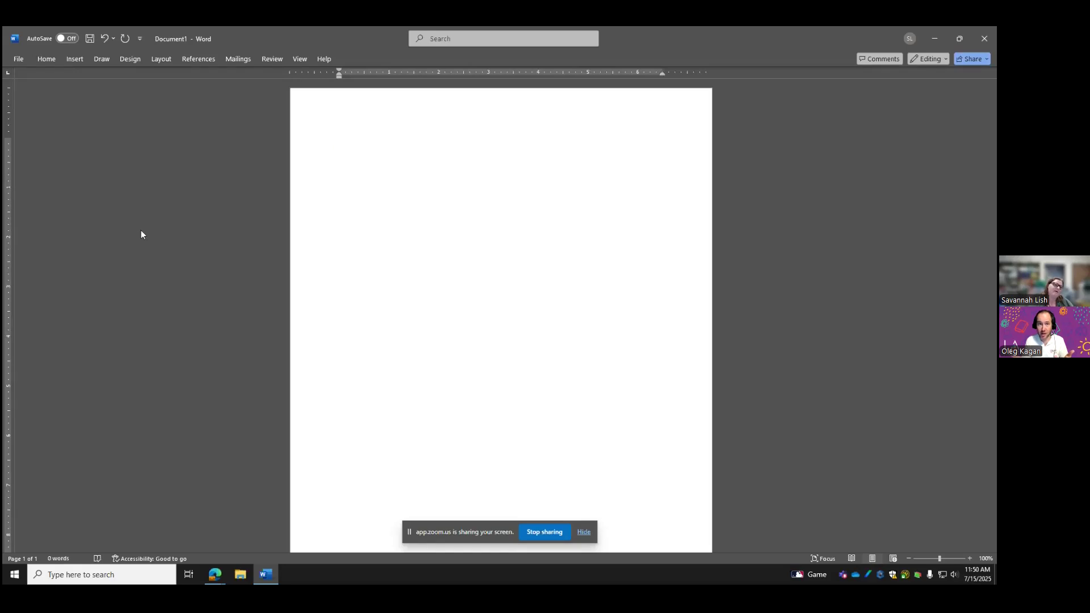
# Switch Word to Full-screen mode, then reveal the ribbon and pick another display option
pyautogui.click(50, 61)
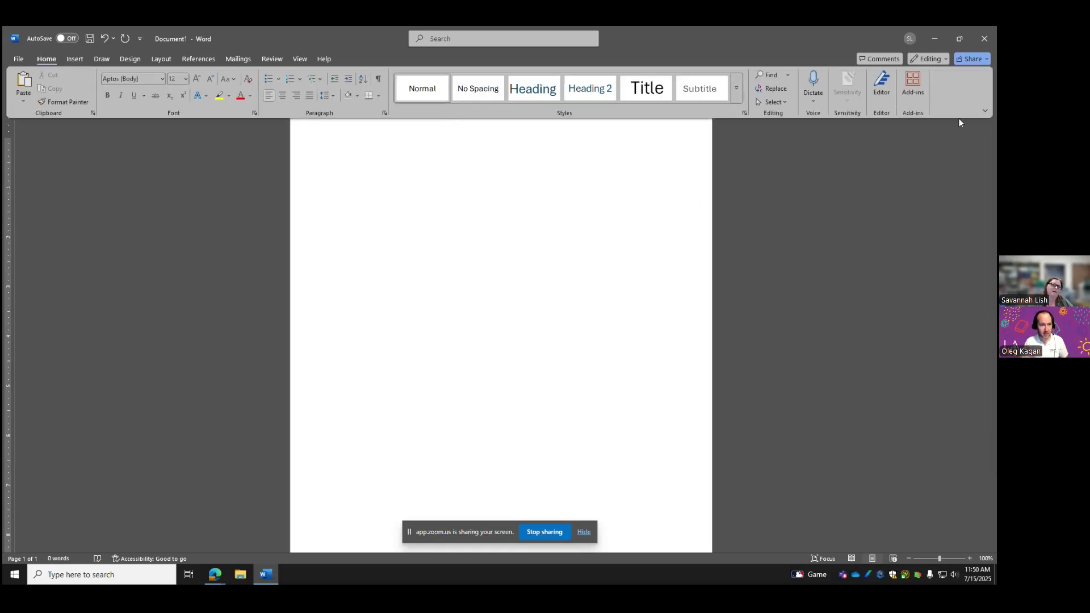
pyautogui.click(984, 111)
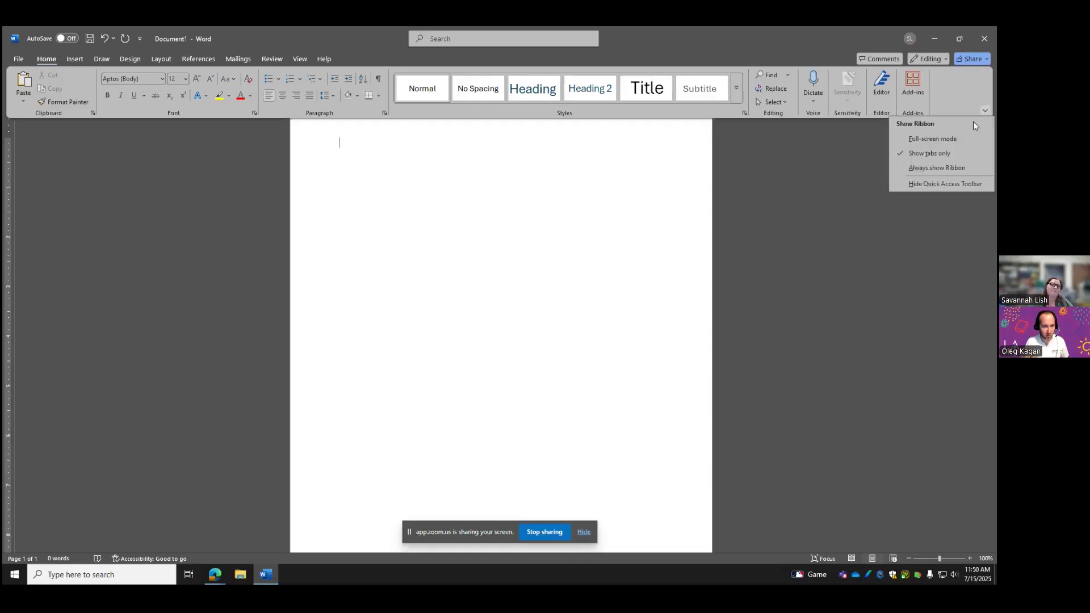
pyautogui.click(952, 142)
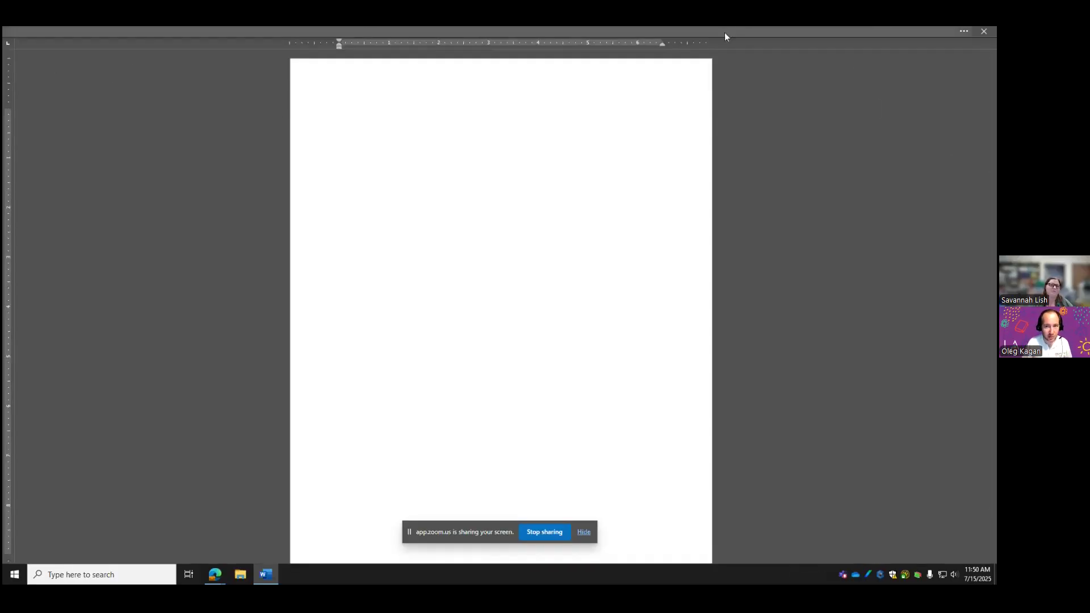
pyautogui.click(855, 32)
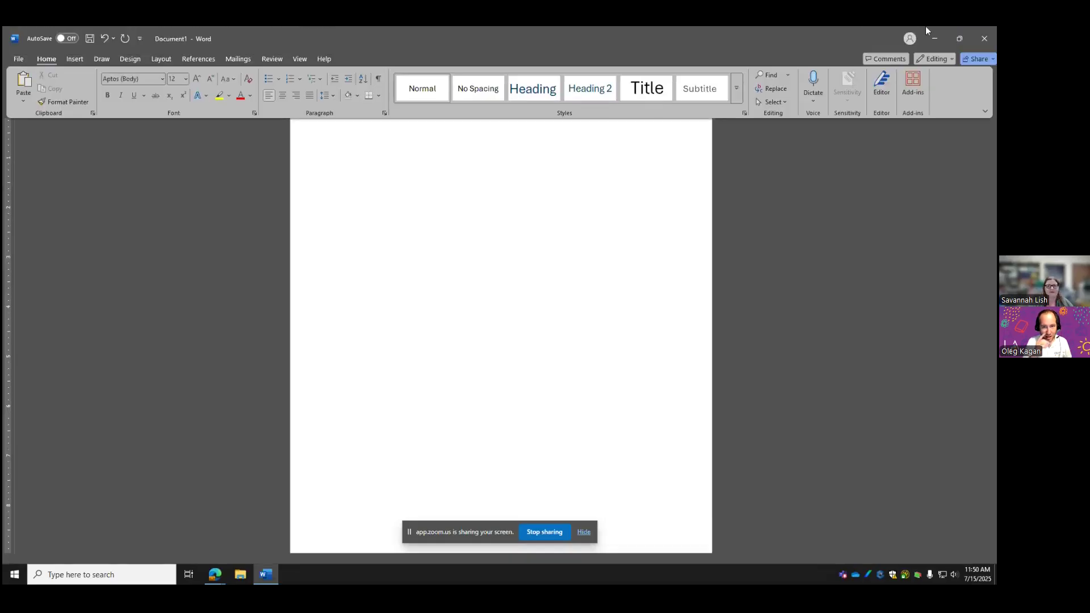
pyautogui.click(985, 112)
pyautogui.click(952, 169)
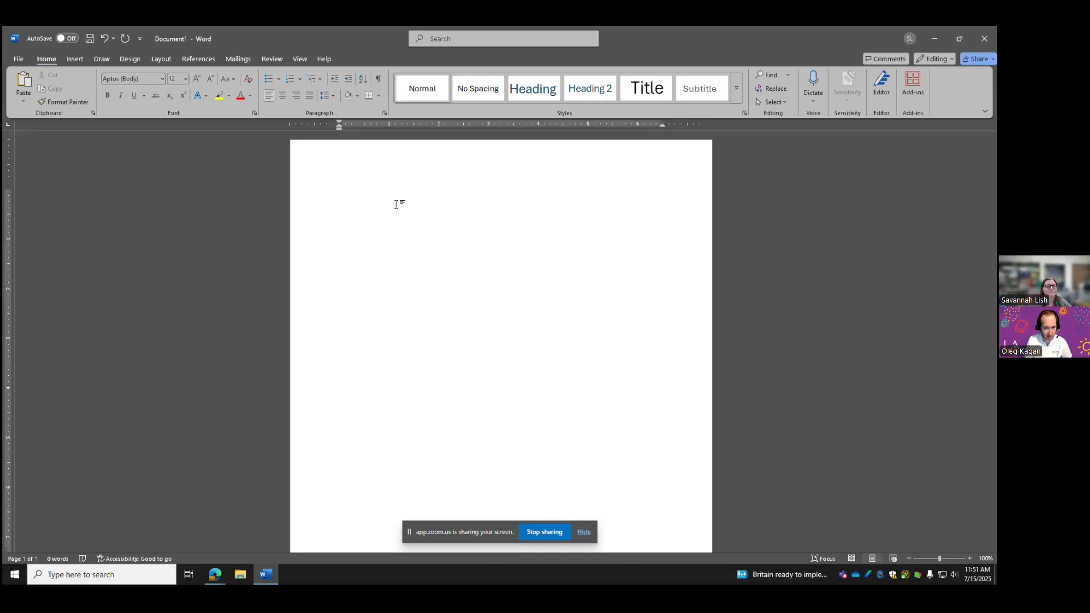
# Open and close the font list, then view the font box's right-click menu
pyautogui.click(162, 79)
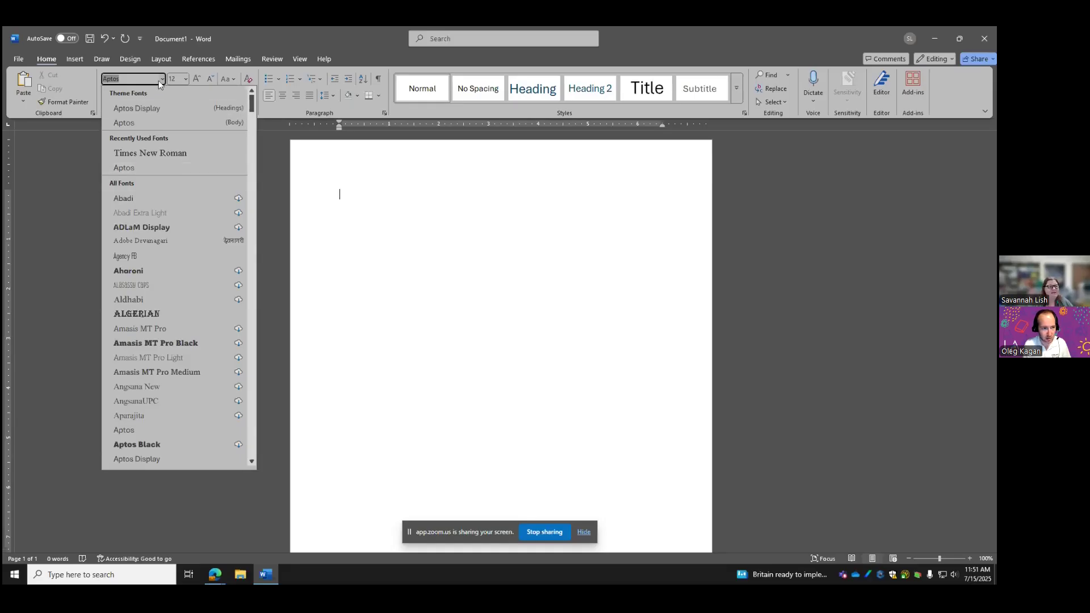
pyautogui.click(143, 127)
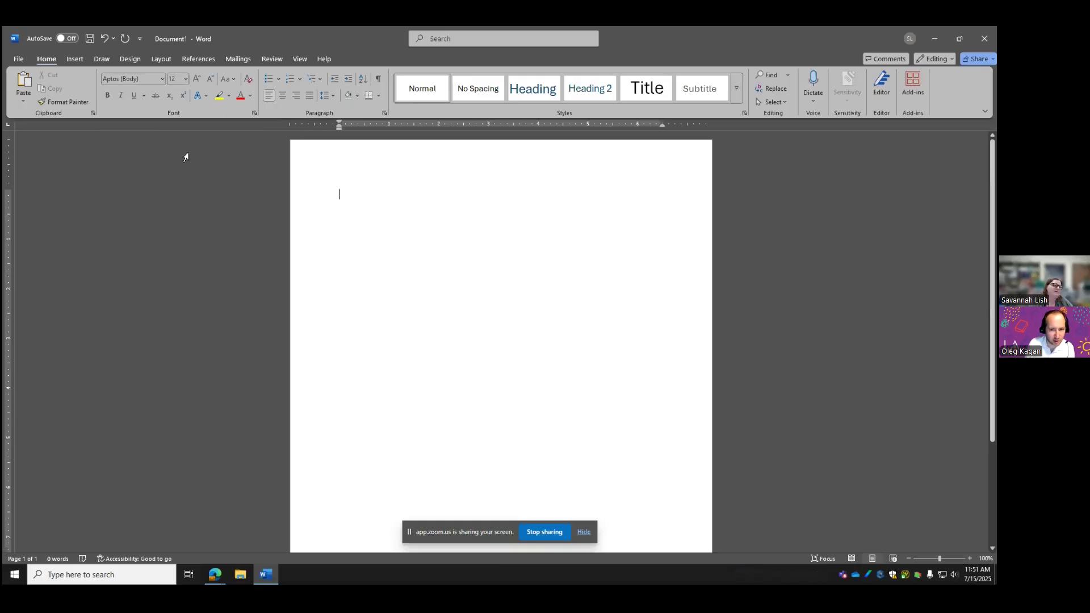
pyautogui.click(160, 81)
pyautogui.rightClick(160, 83)
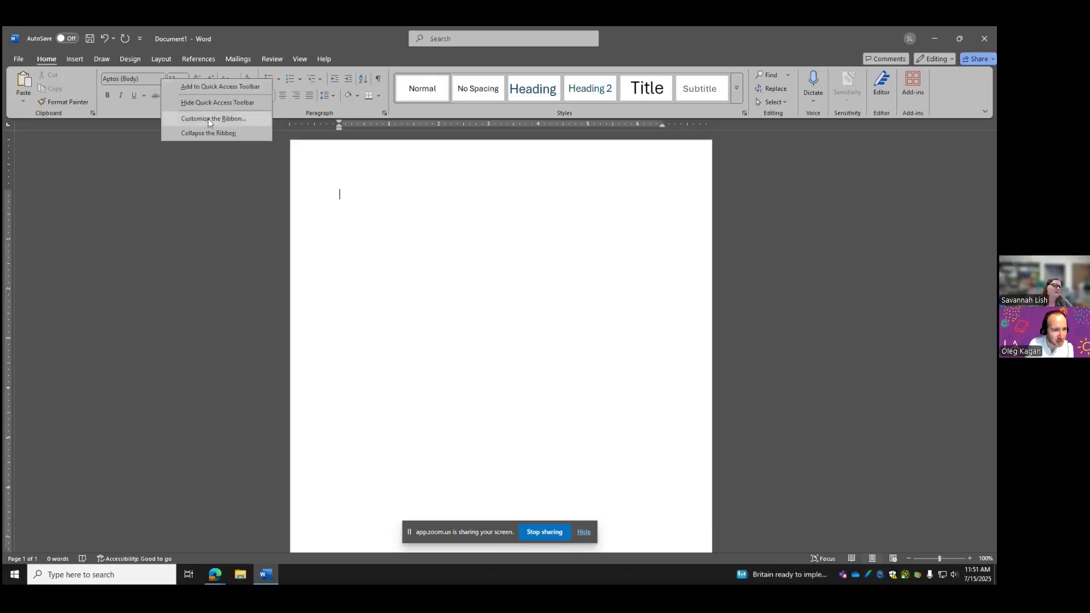
pyautogui.click(141, 81)
# Inspect the Times New Roman entry's right-click options, then set the font to Times New Roman
pyautogui.click(161, 79)
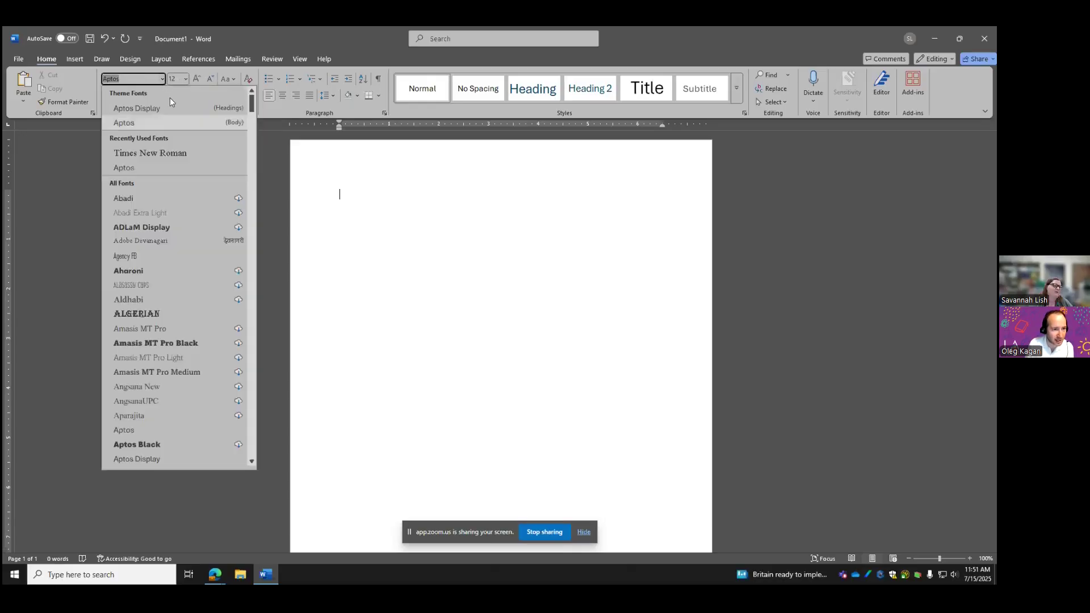
pyautogui.rightClick(163, 154)
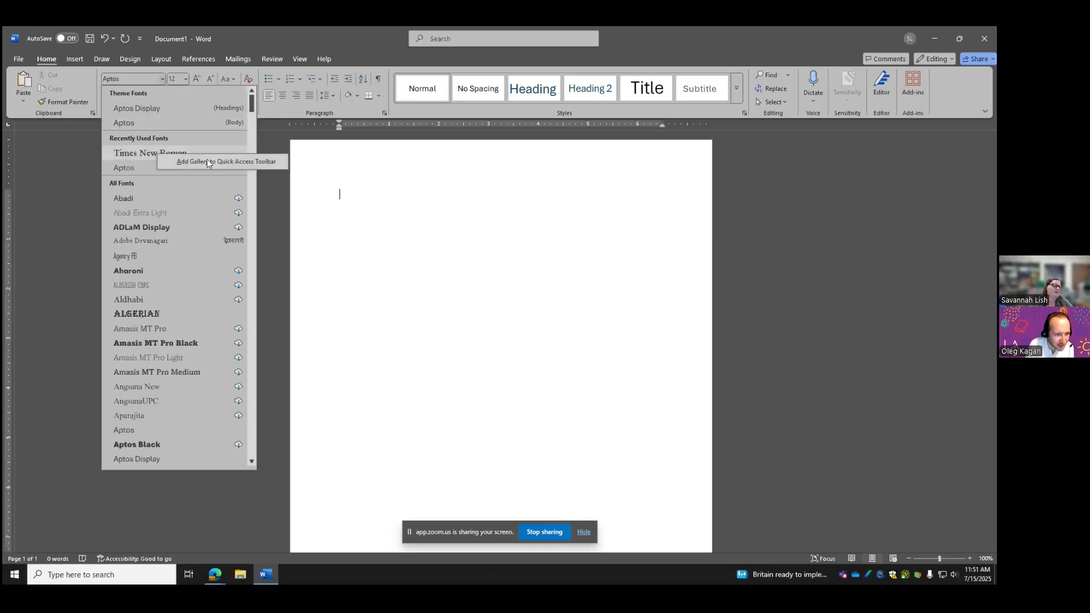
pyautogui.click(54, 176)
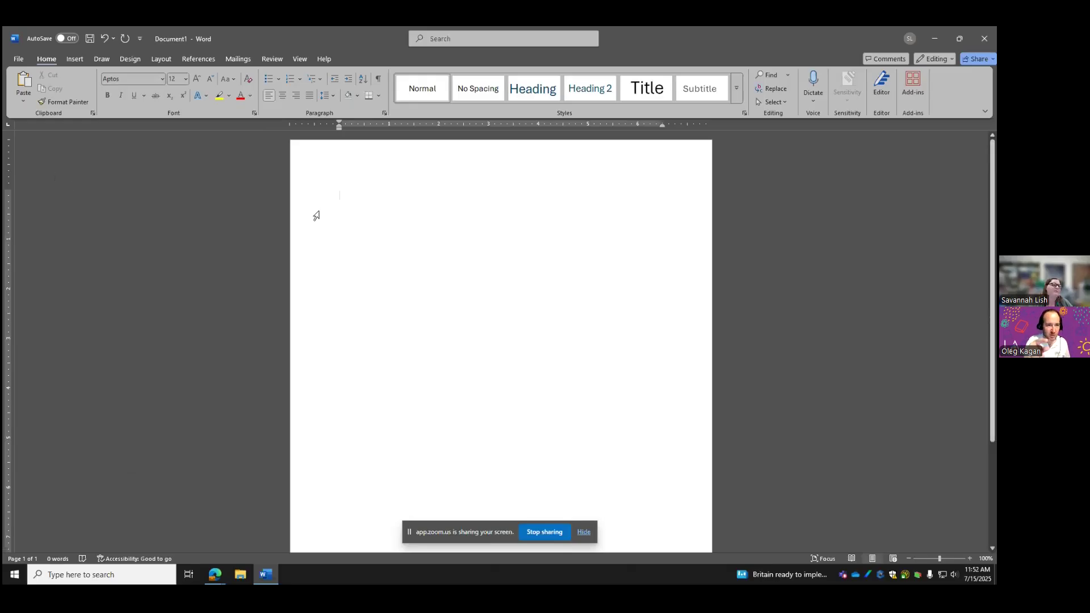
pyautogui.rightClick(160, 85)
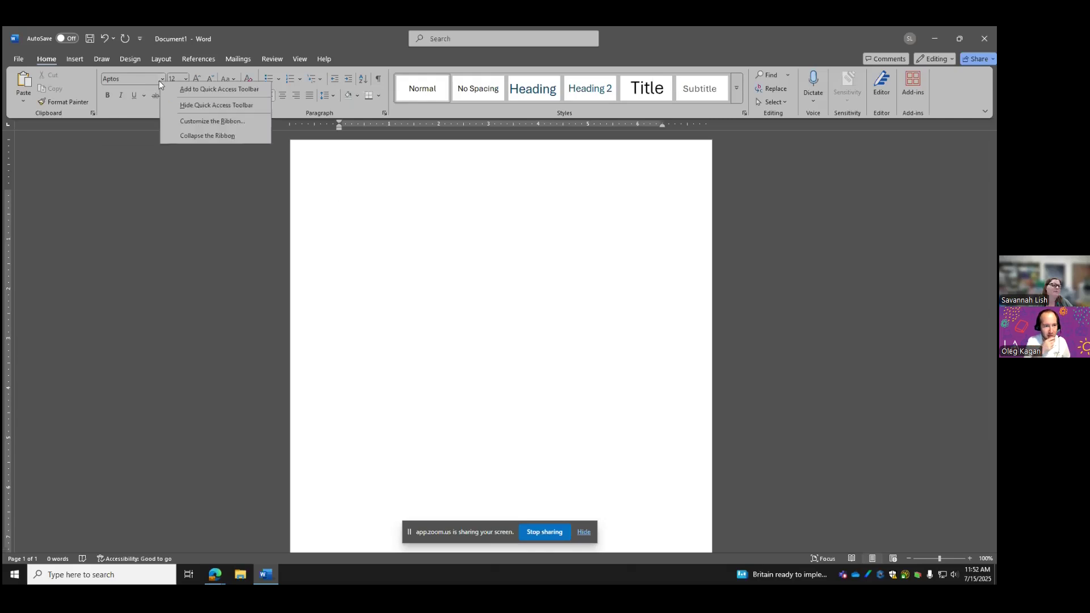
pyautogui.press('Escape')
pyautogui.click(162, 78)
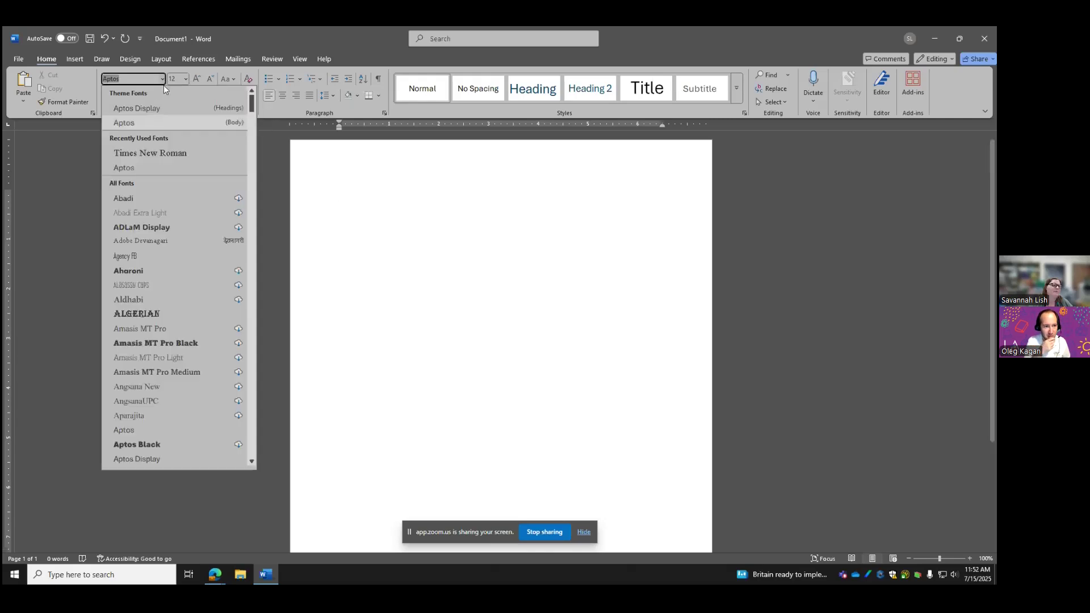
pyautogui.click(149, 155)
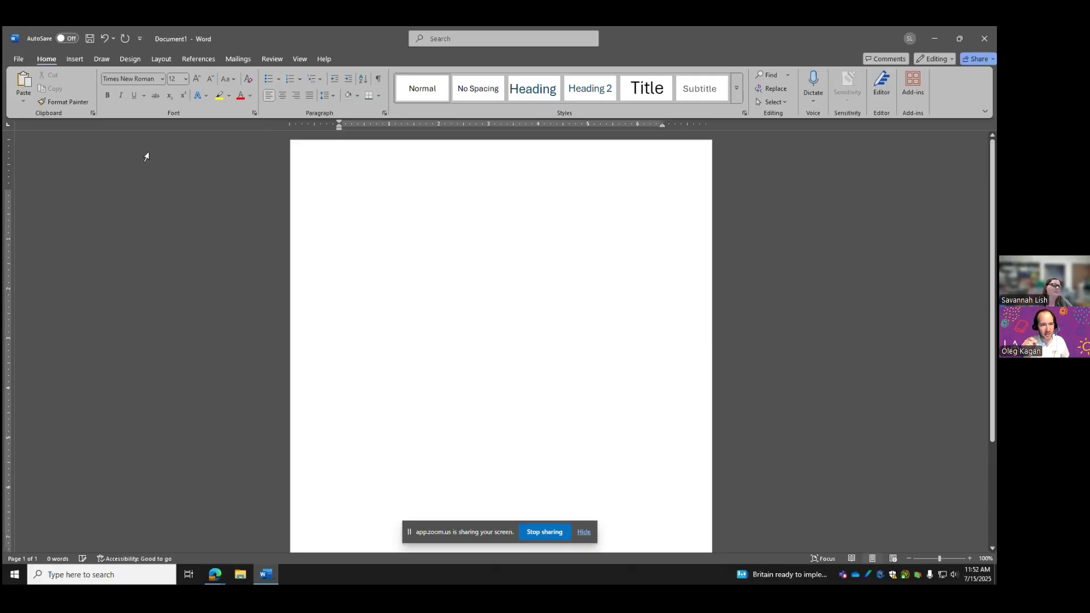
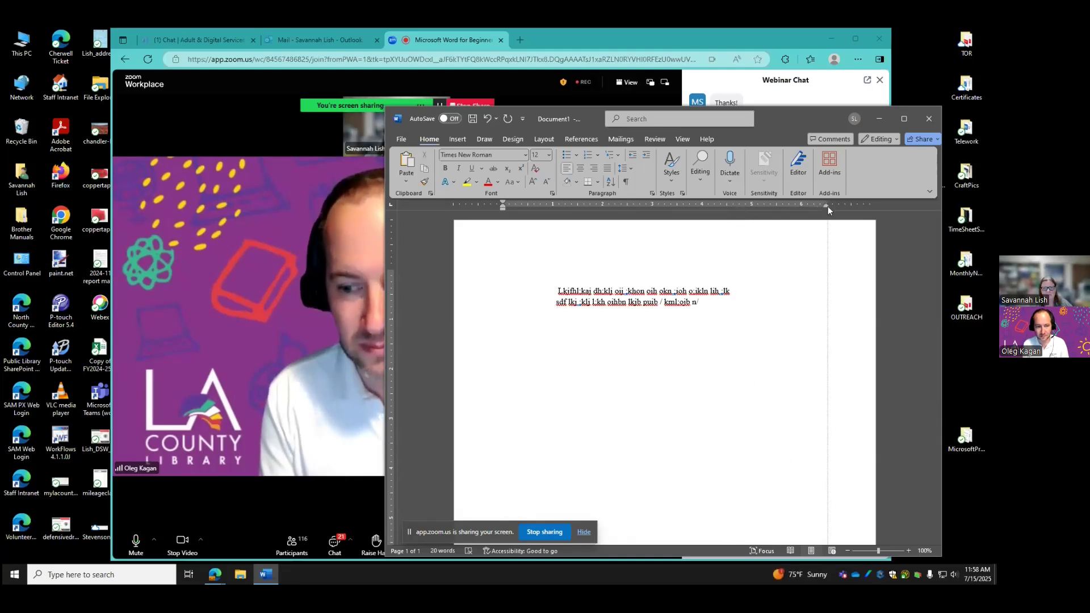
# Type the long test line 'Dsf libn m,nmmm…' at the top, then start a new paragraph below the indented lines
pyautogui.write('Dsf li')
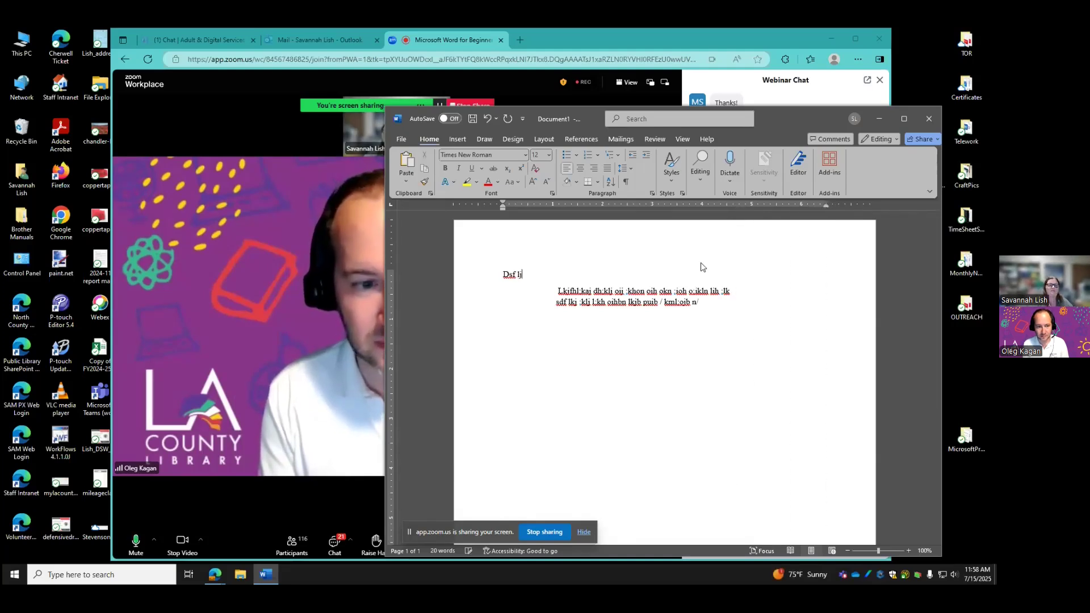
pyautogui.write('bn m,nmmmmmmmmmmmmmmmmmm')
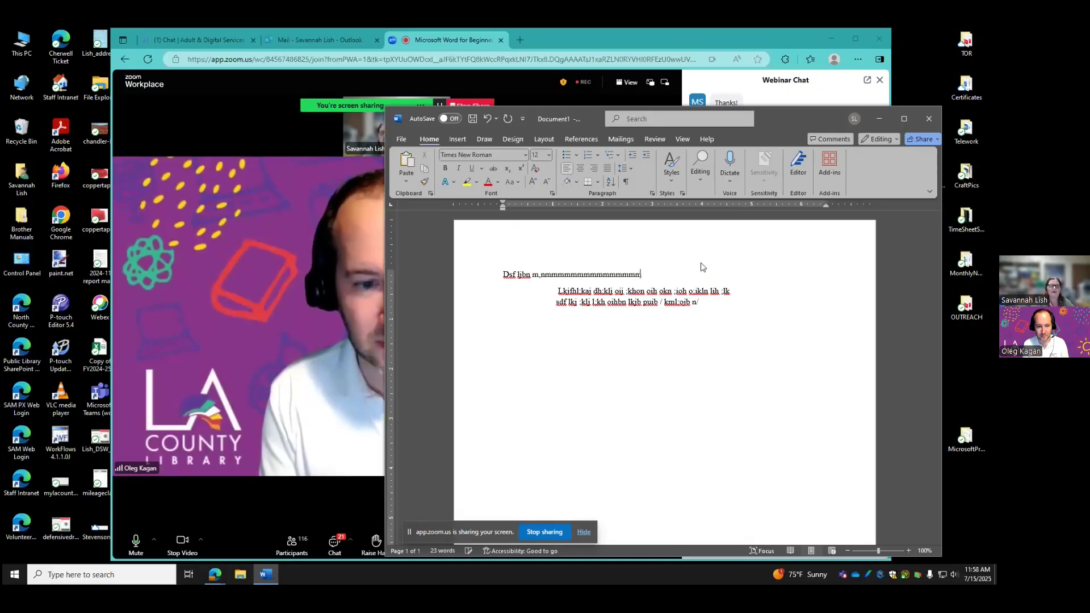
pyautogui.write('mmmmmmmmmmmmmmmmmmmmm nmmmmm')
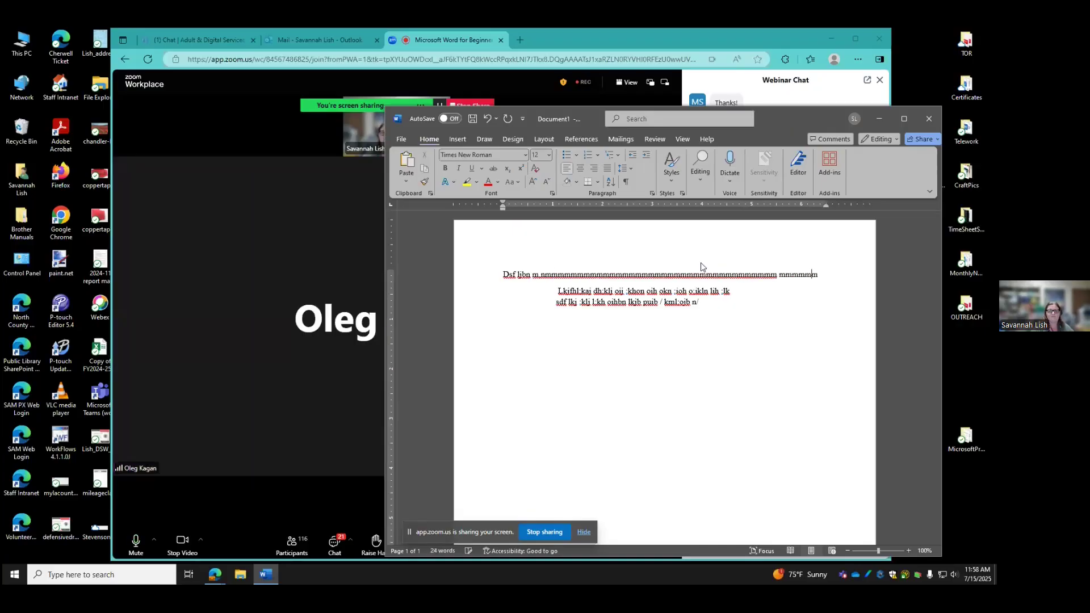
pyautogui.write('mmm')
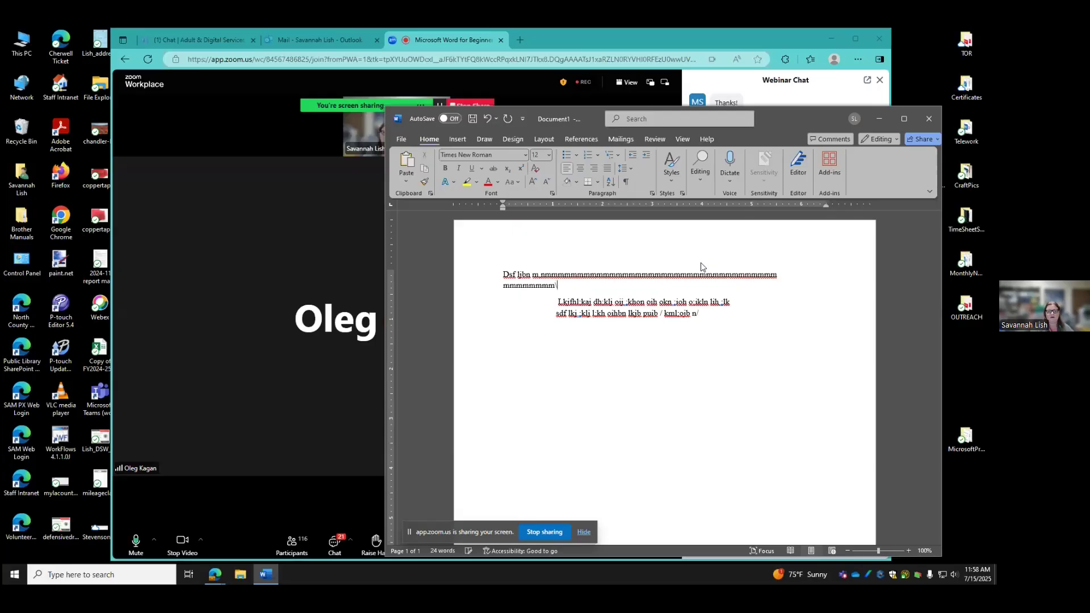
pyautogui.press('BackSpace')
pyautogui.press('BackSpace')
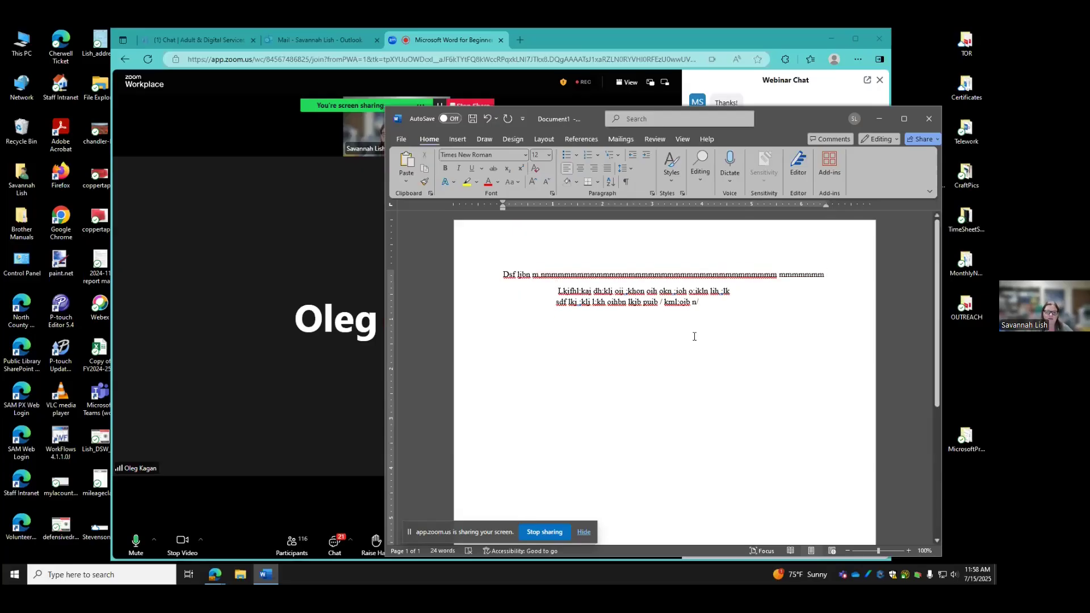
pyautogui.click(730, 317)
pyautogui.press('Return')
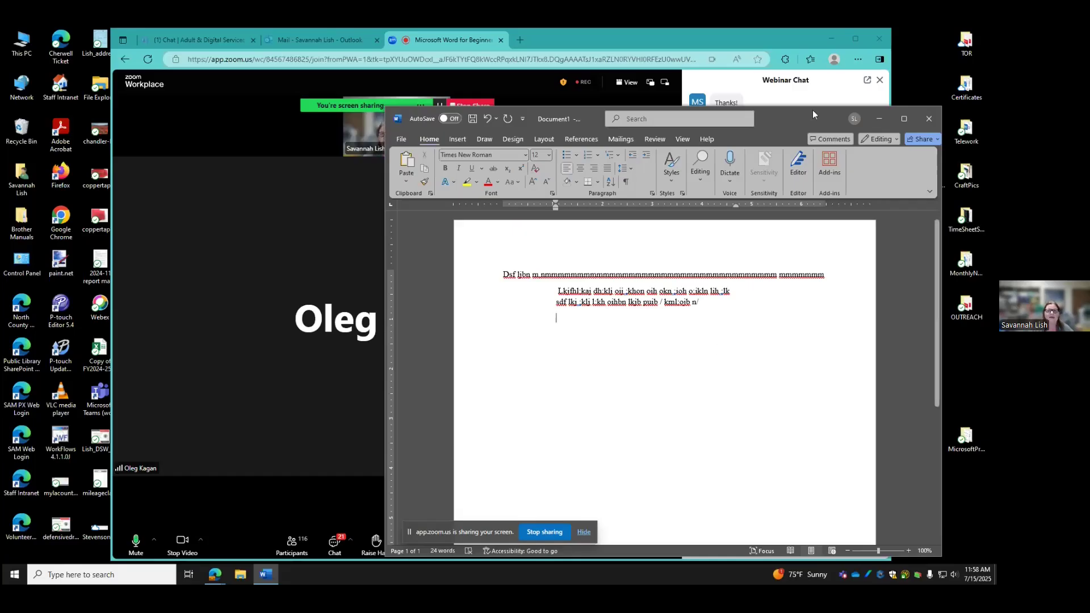
# Widen the new paragraph's right indent and shift its left indent on the ruler
pyautogui.moveTo(735, 206); pyautogui.dragTo(826, 210)
pyautogui.moveTo(556, 208); pyautogui.dragTo(503, 203)
pyautogui.click(528, 202)
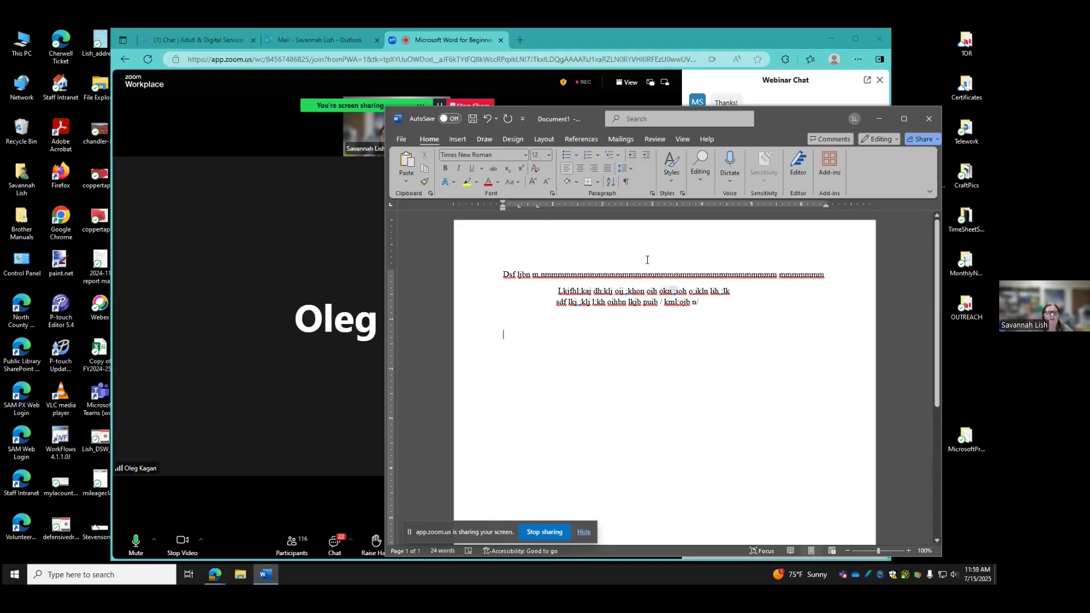
# Add the line 'Jlki ;3iohj oih [oi'n m'ikn' at the left margin lower down, with a wide gap before its 'kkkk…lknnnn' run
pyautogui.doubleClick(643, 332)
pyautogui.write("Jlki ;3iohj oih [oi'n m'ikn  ")
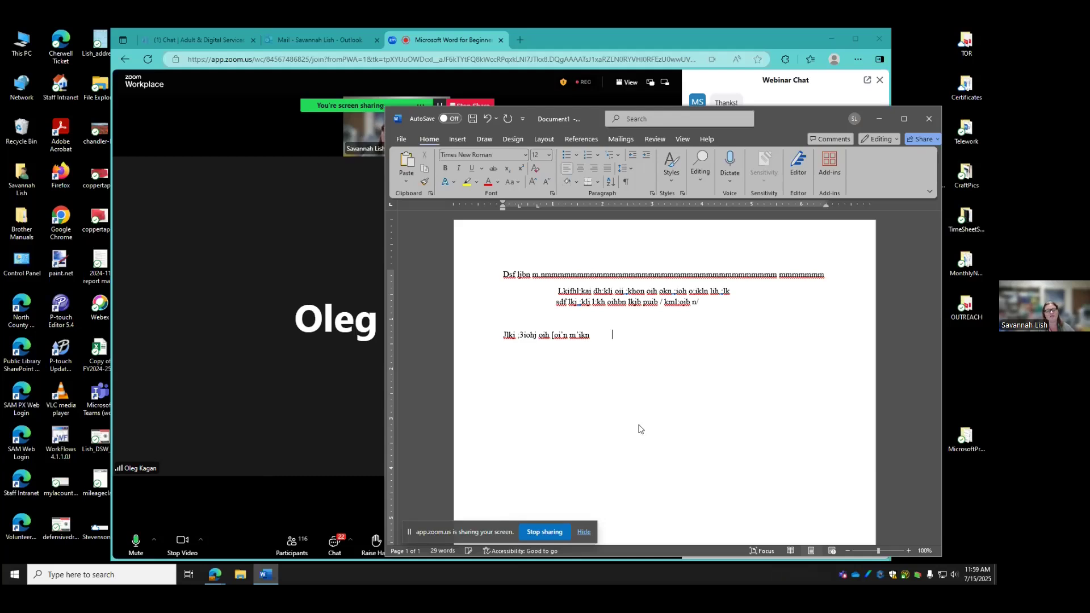
pyautogui.write('kkkkkkkkkkkkkkkkkkkkkkkkkkkkkkkkdk;n lkr')
pyautogui.write('nnnnnnnnnnnn')
pyautogui.write('nn')
pyautogui.press('BackSpace')
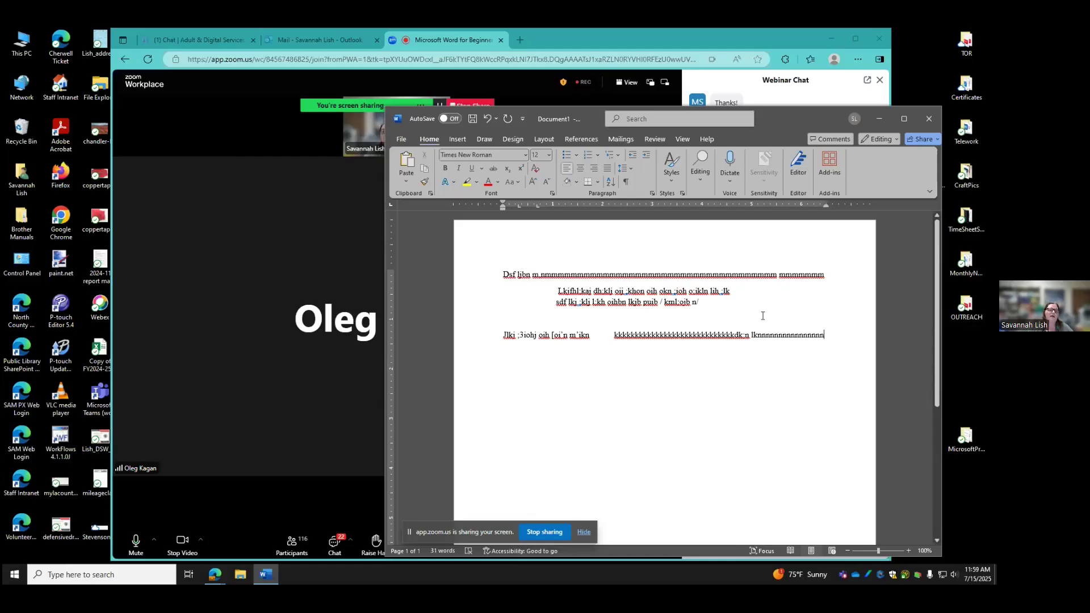
# Glance at the webinar chat, return to Word, then bring up the full chat
pyautogui.click(274, 256)
pyautogui.click(909, 253)
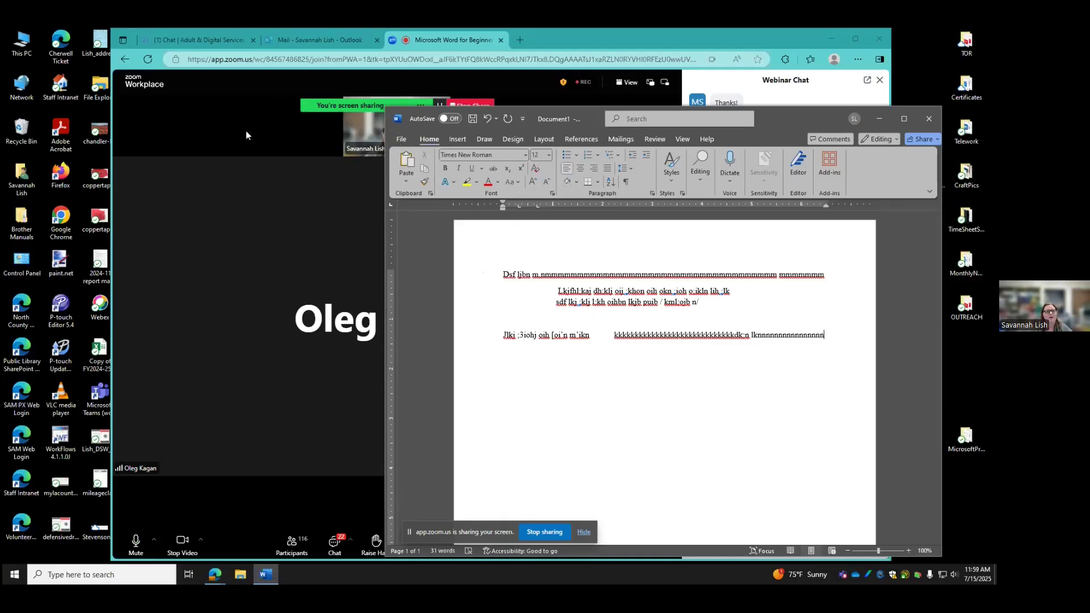
pyautogui.click(226, 149)
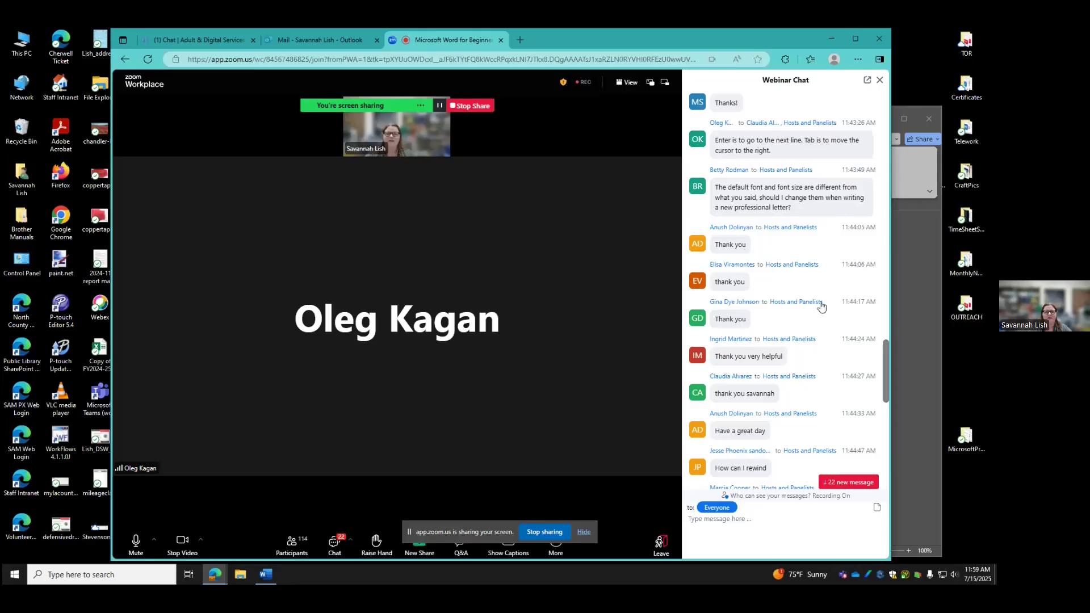
# Bring the Word document back to the front and move its window higher on screen
pyautogui.click(913, 272)
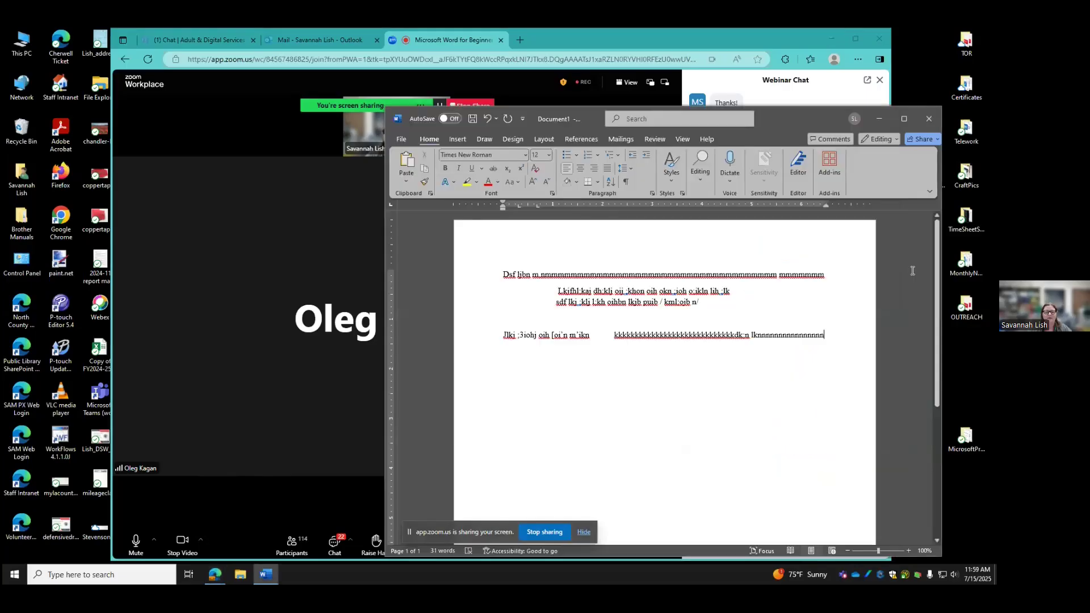
pyautogui.moveTo(782, 118); pyautogui.dragTo(784, 85)
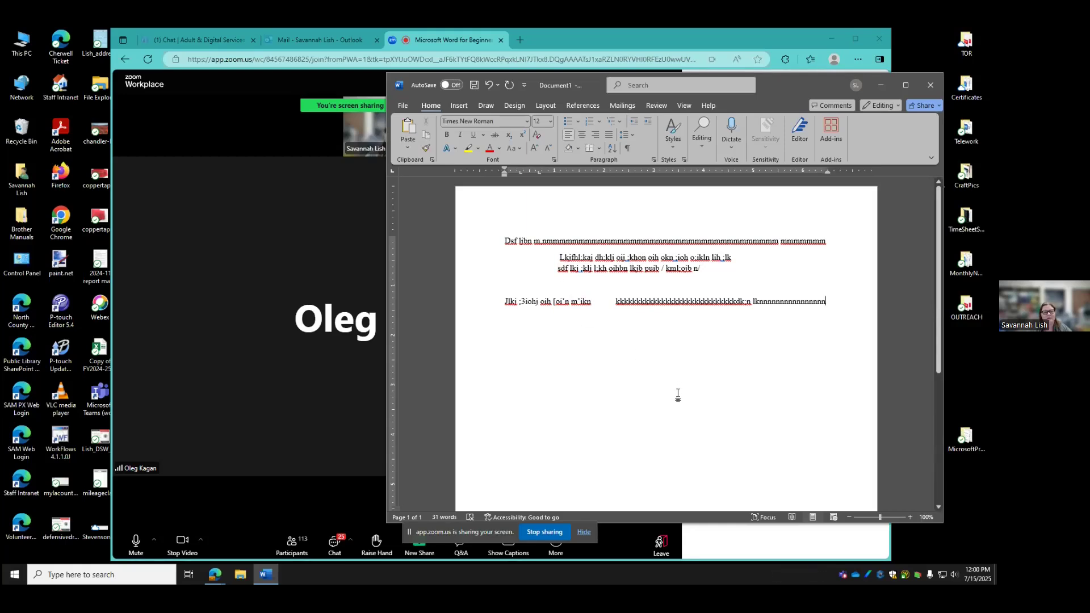
# Justify the two indented test lines after briefly centring them, then shift the Word window left
pyautogui.click(558, 257)
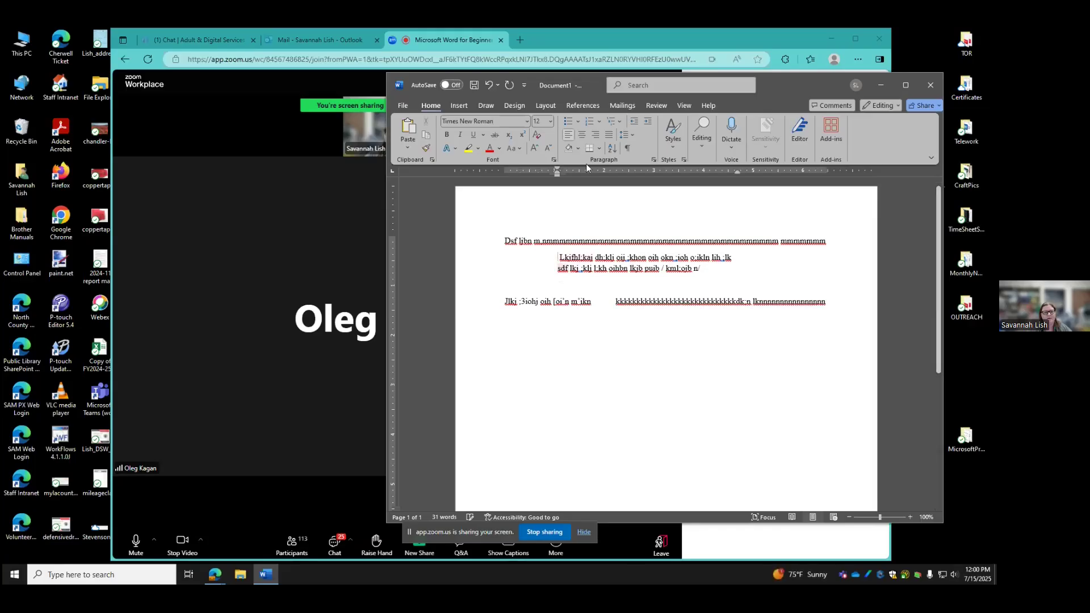
pyautogui.moveTo(554, 256); pyautogui.dragTo(704, 271)
pyautogui.click(581, 135)
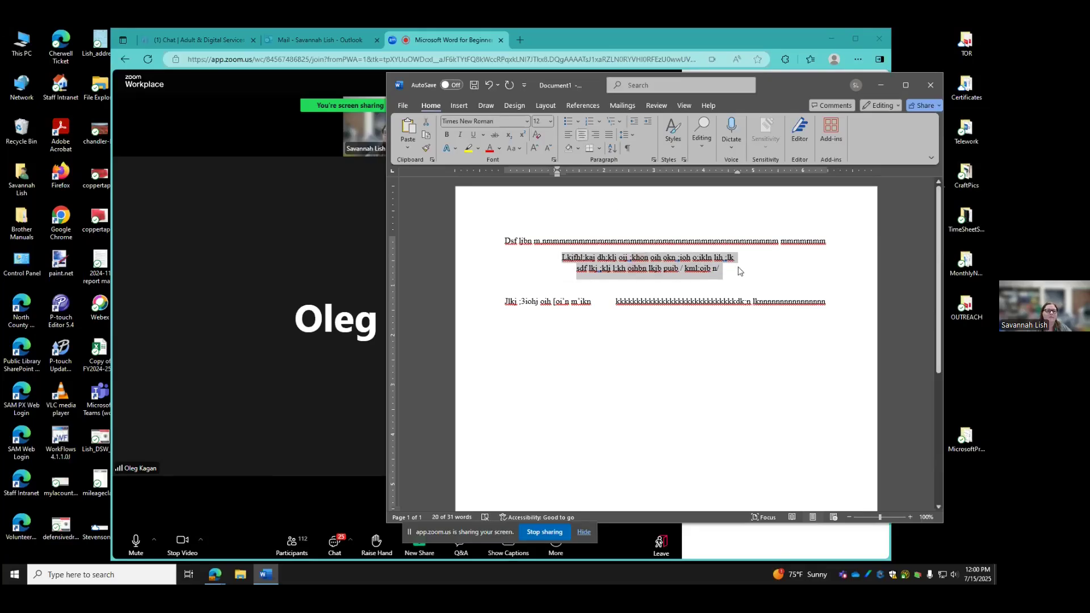
pyautogui.click(609, 135)
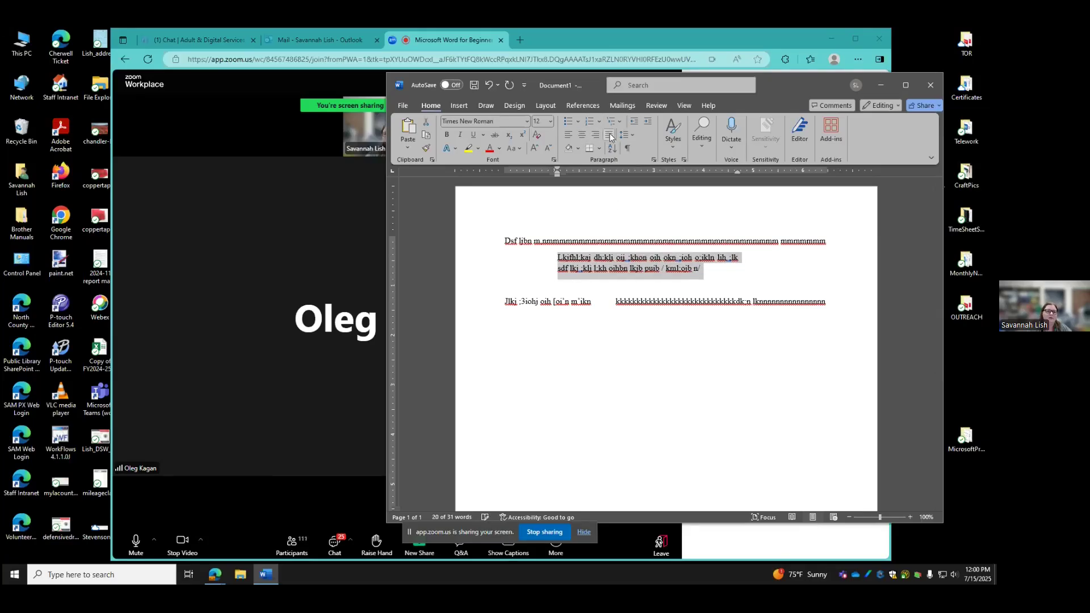
pyautogui.click(720, 275)
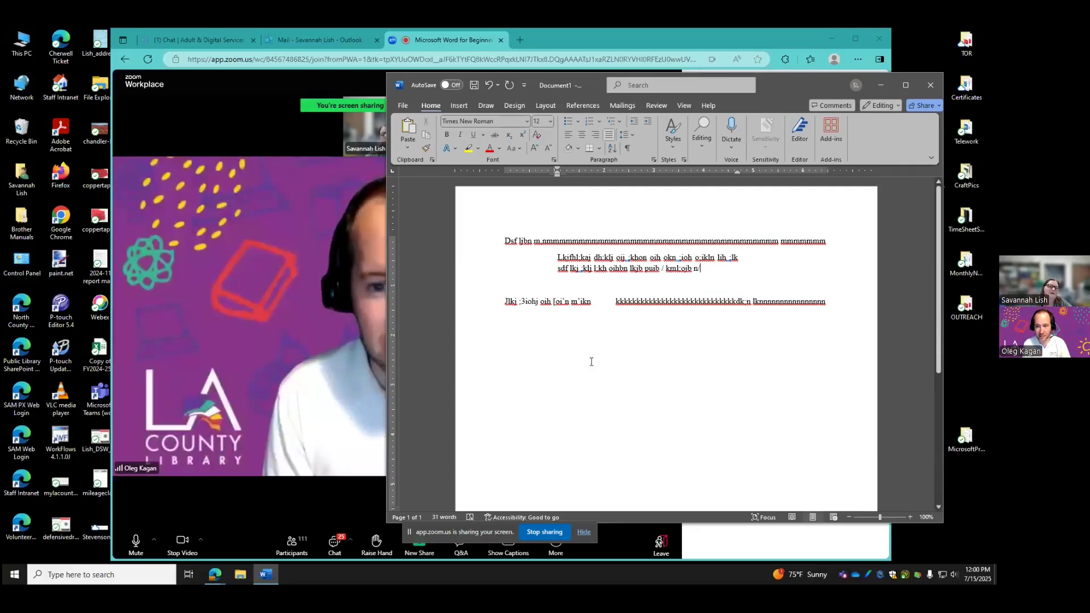
pyautogui.click(677, 355)
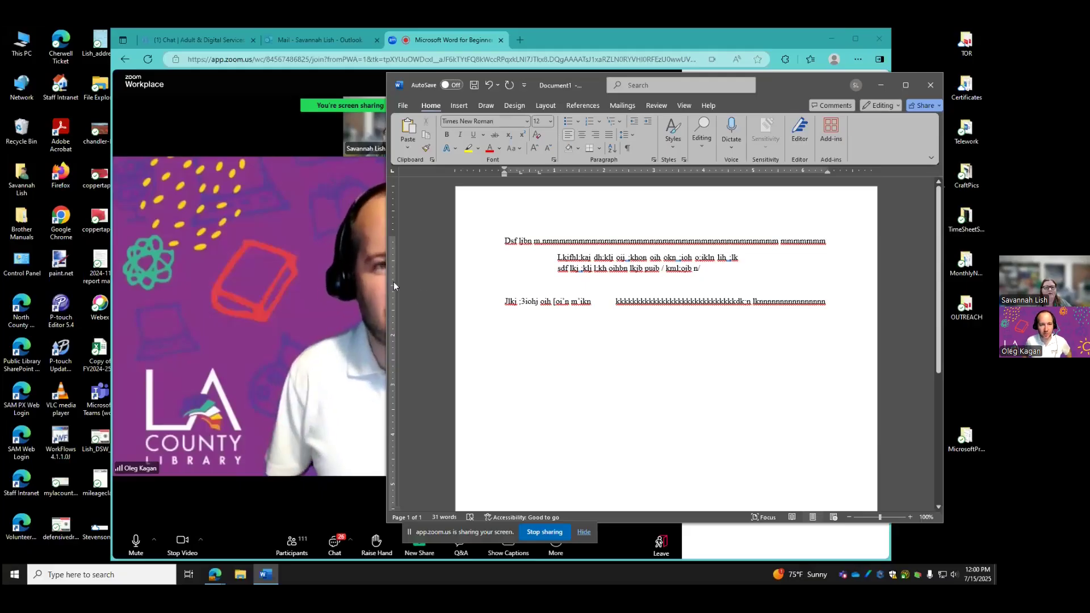
pyautogui.moveTo(781, 89); pyautogui.dragTo(725, 89)
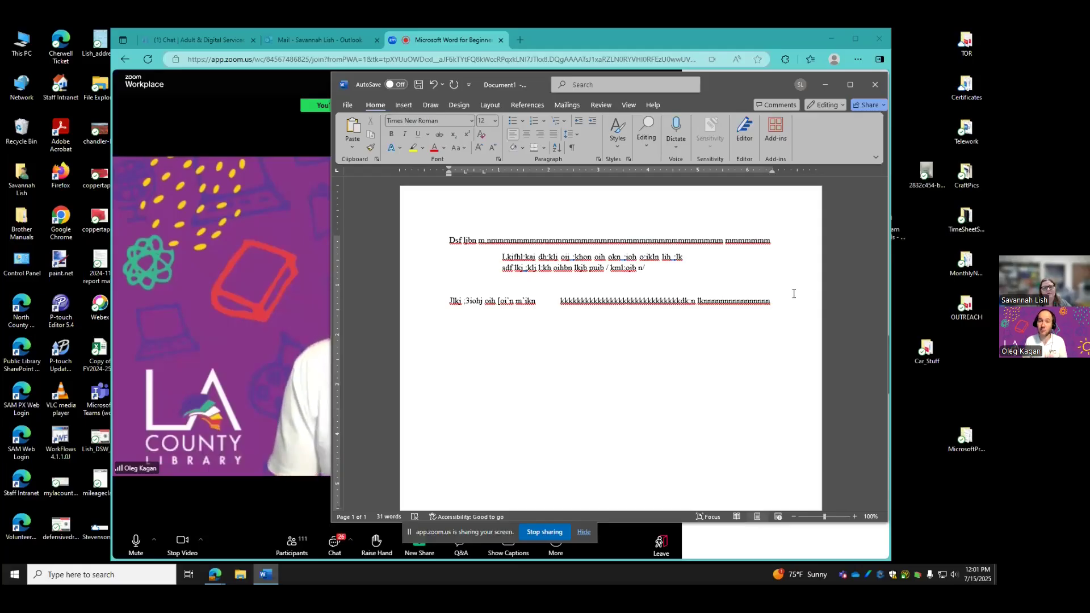
pyautogui.scroll(-1, 794, 294)
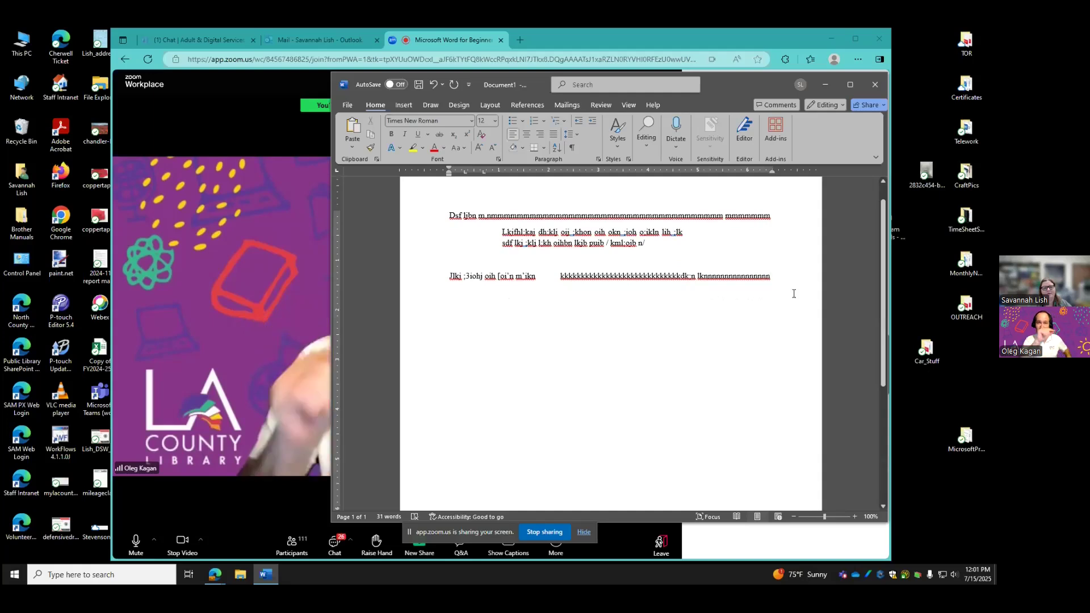
pyautogui.scroll(1, 793, 294)
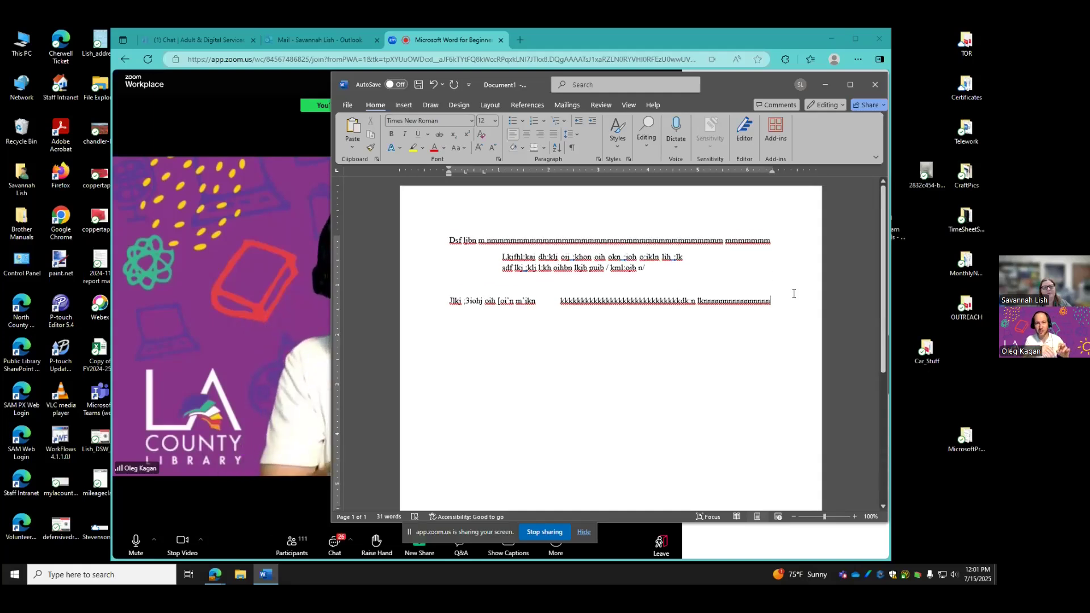
pyautogui.scroll(-1, 793, 293)
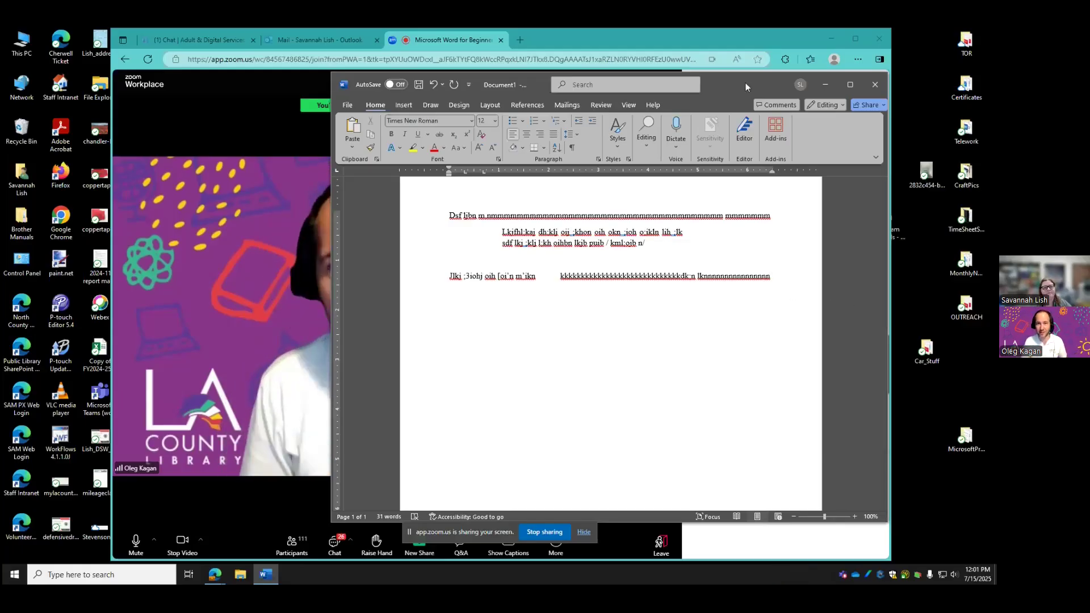
pyautogui.moveTo(740, 84); pyautogui.dragTo(871, 105)
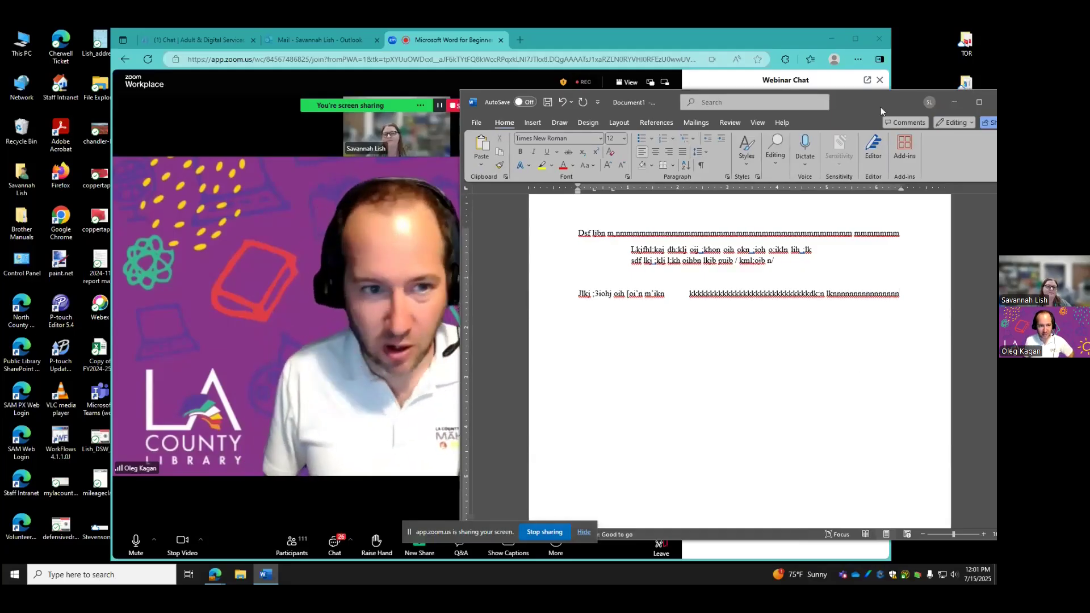
# Close the test document and choose Don't Save to discard the changes
pyautogui.moveTo(876, 105); pyautogui.dragTo(822, 109)
pyautogui.click(951, 103)
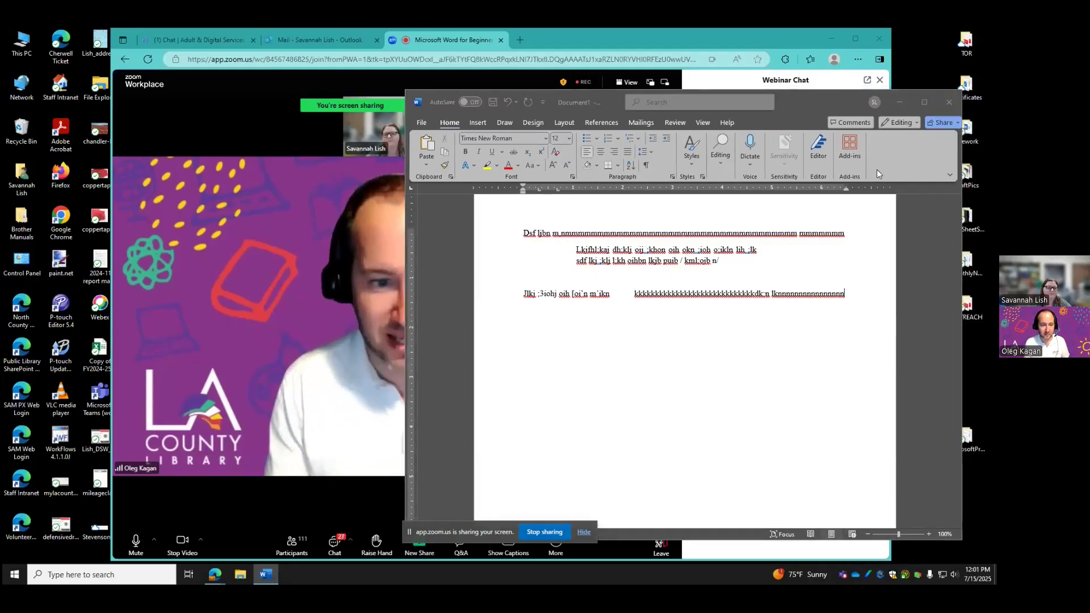
pyautogui.click(727, 438)
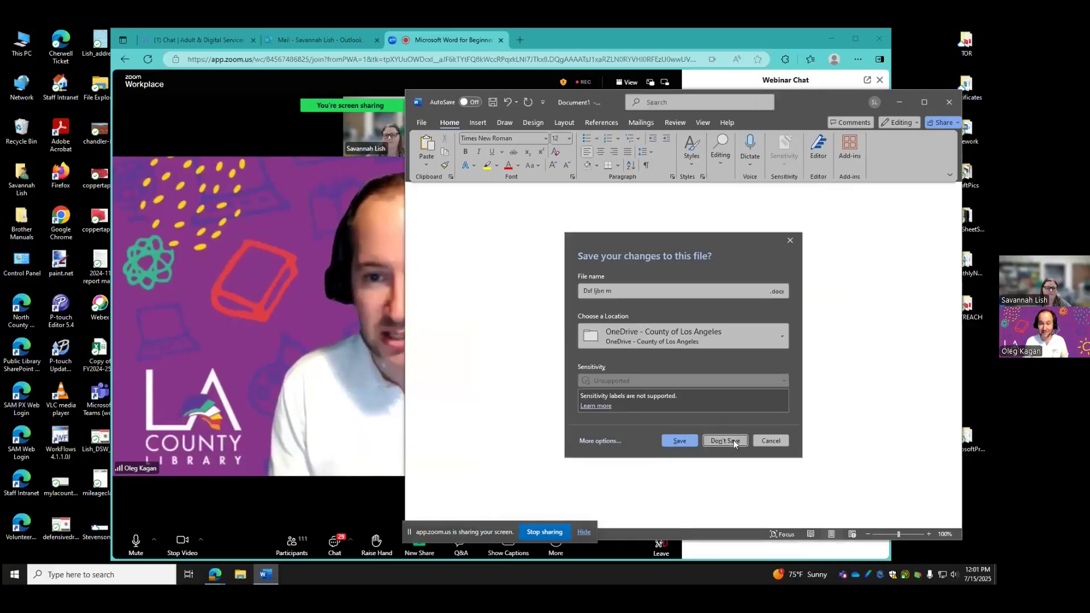